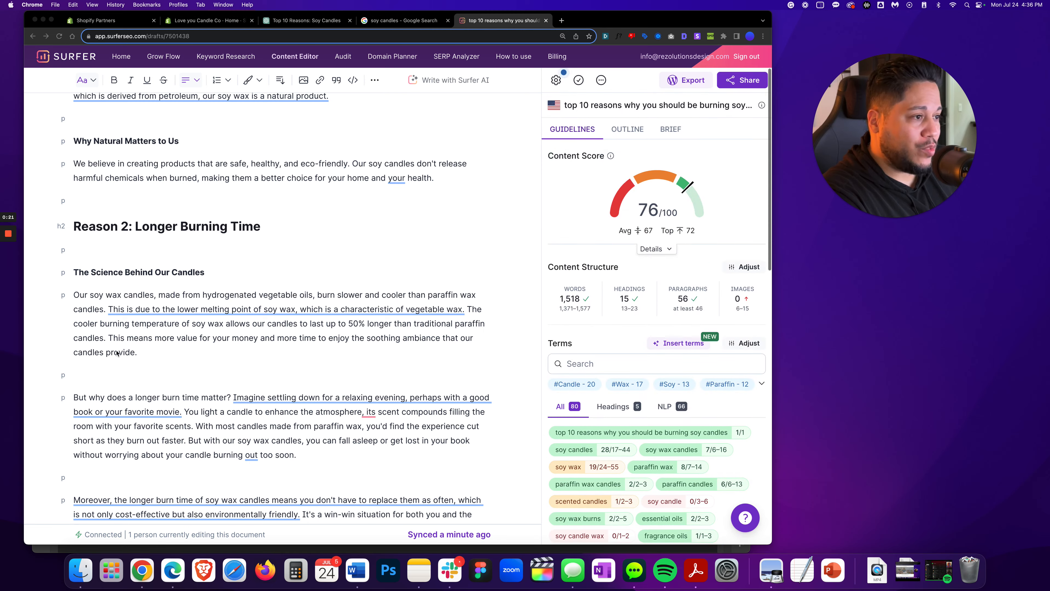
scroll(188, 357, "up", 8)
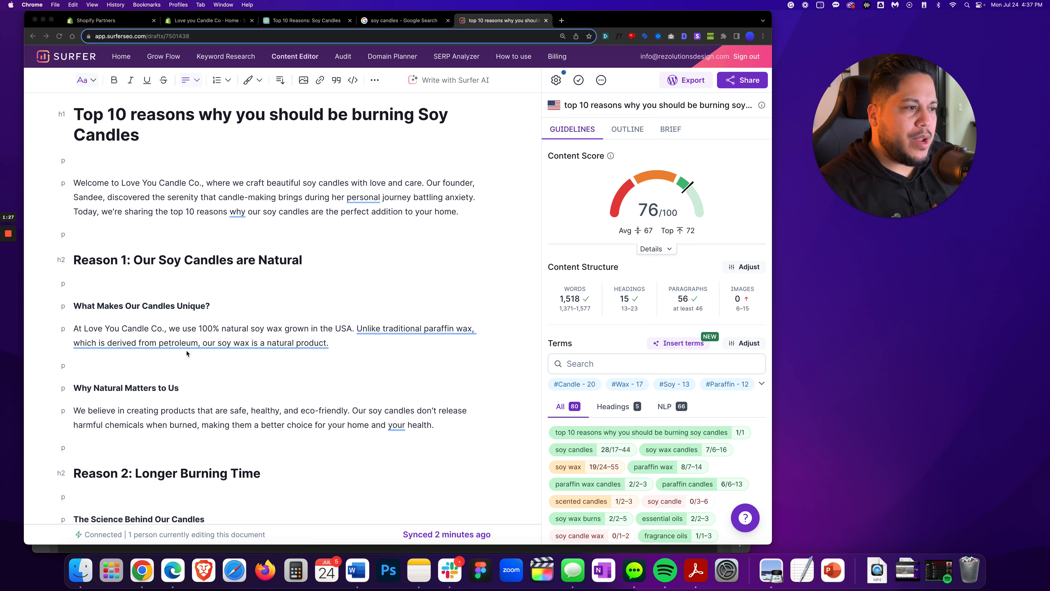
Read through the soy candle article draft in the content editor
scroll(193, 364, "down", 6)
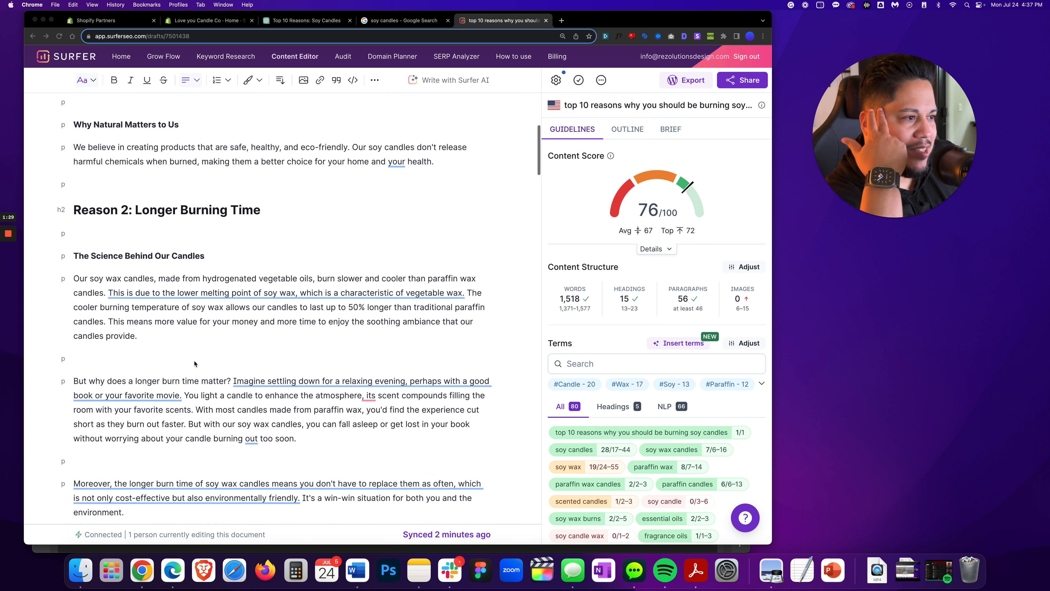
scroll(193, 364, "down", 2)
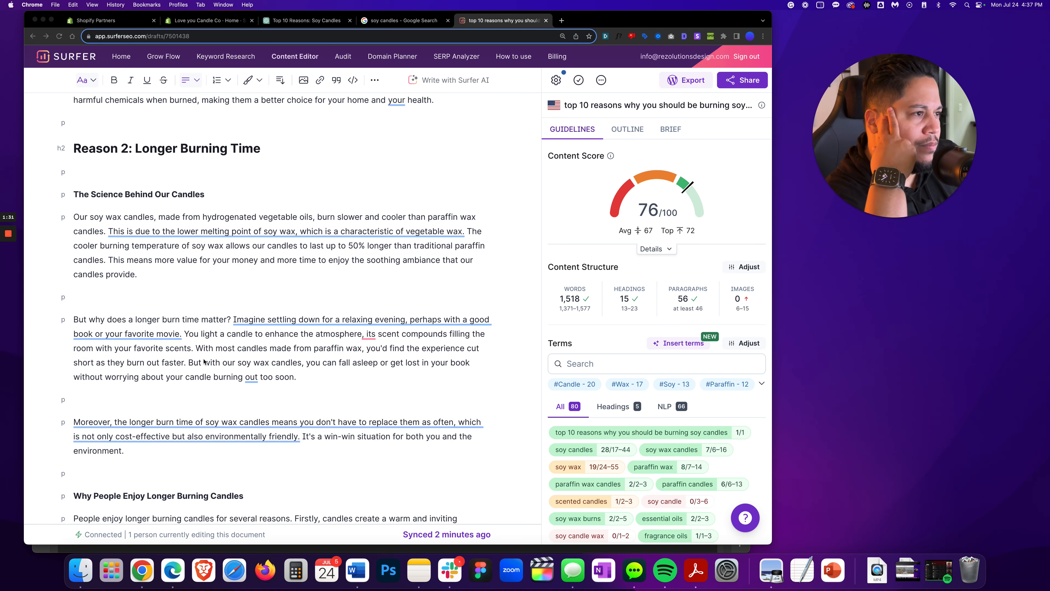
scroll(164, 296, "down", 1)
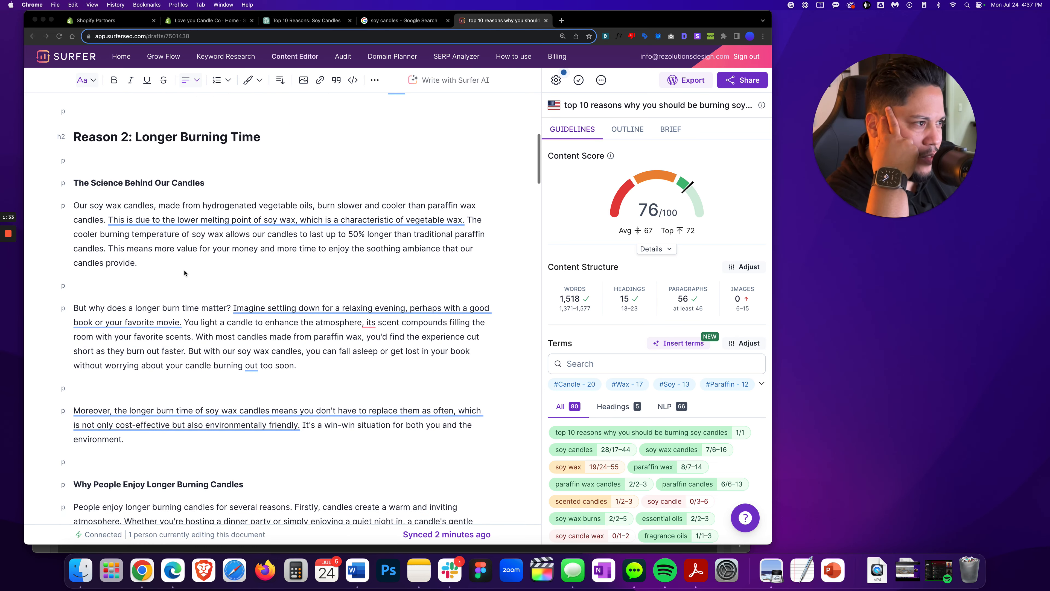
scroll(175, 301, "down", 6)
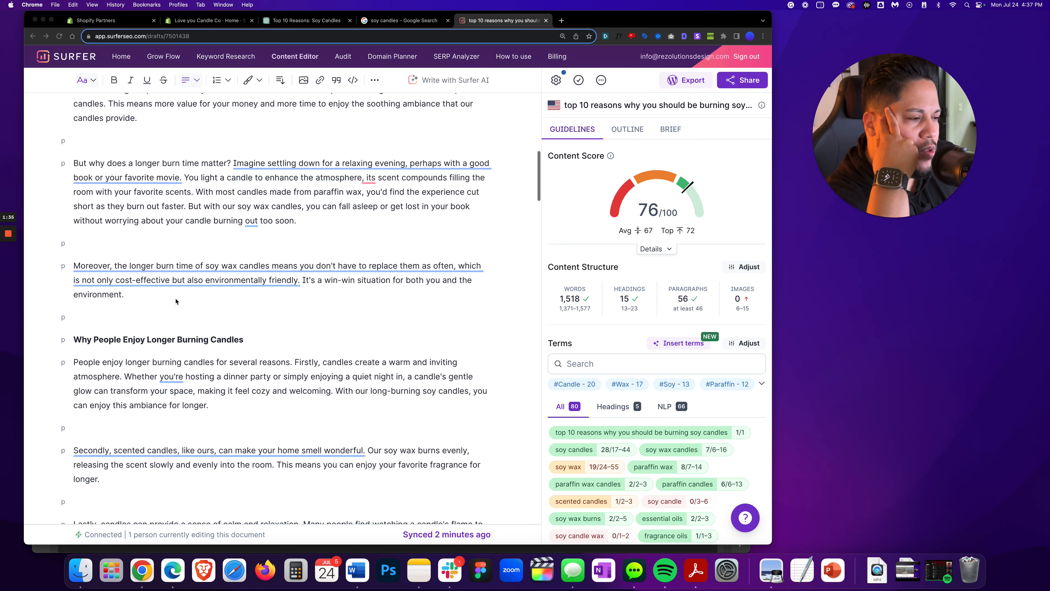
scroll(124, 302, "down", 2)
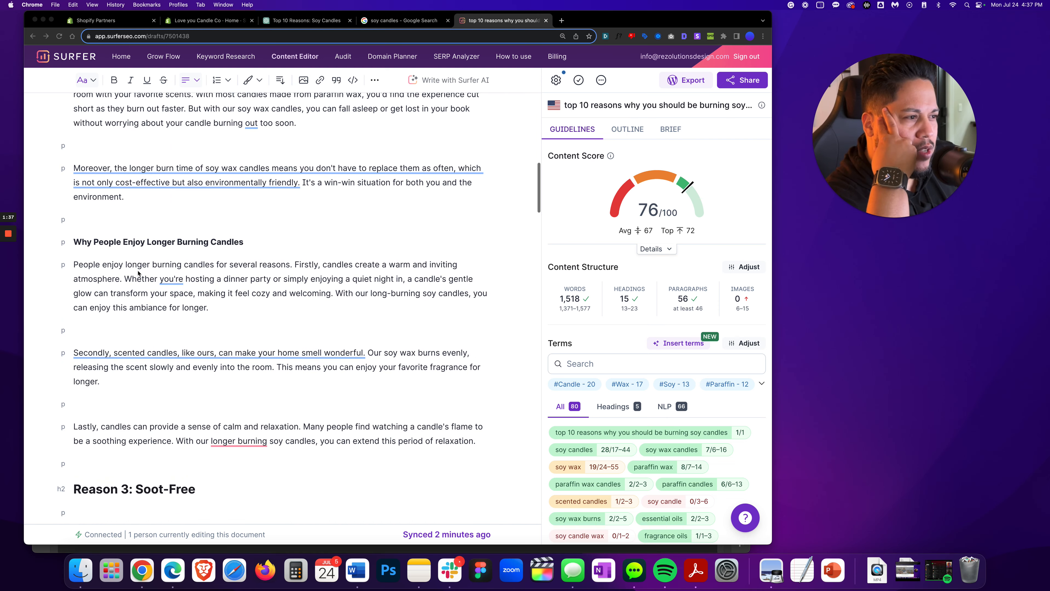
scroll(143, 269, "down", 2)
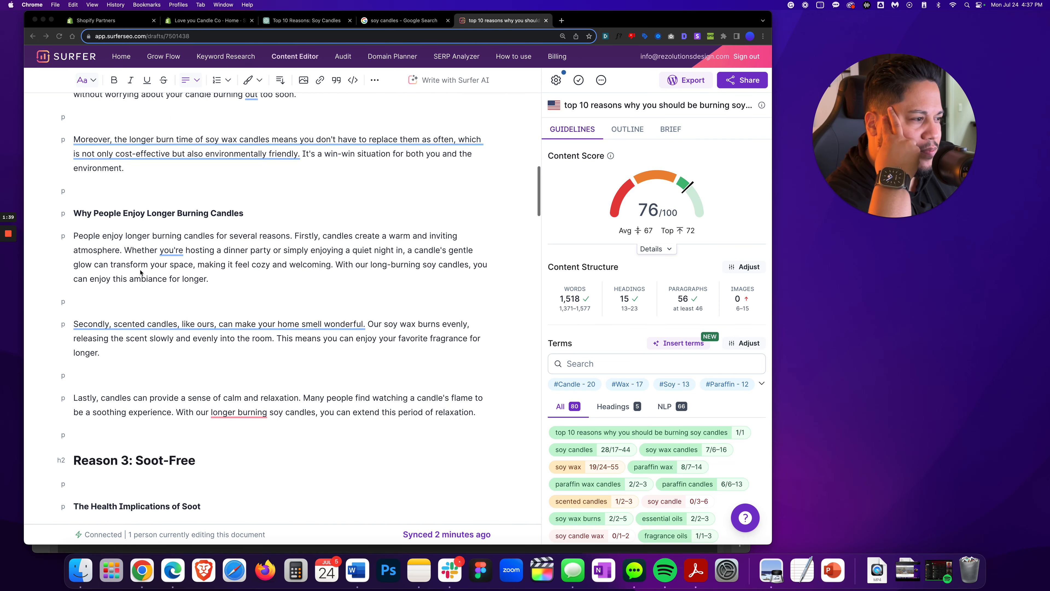
scroll(248, 281, "down", 9)
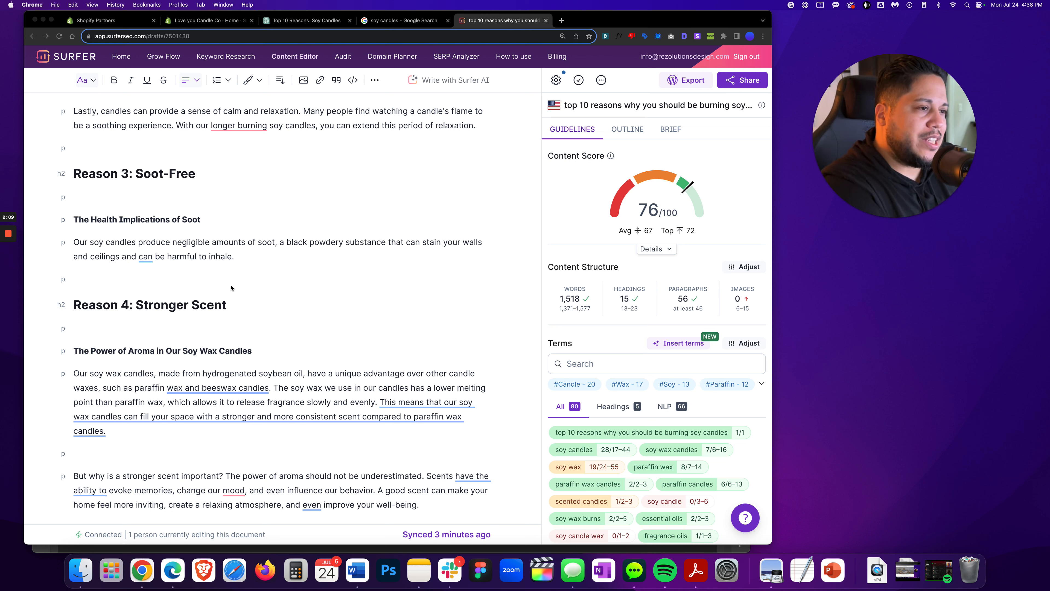
Read the ChatGPT response giving a quick history of soy candles
mouse_move(7, 273)
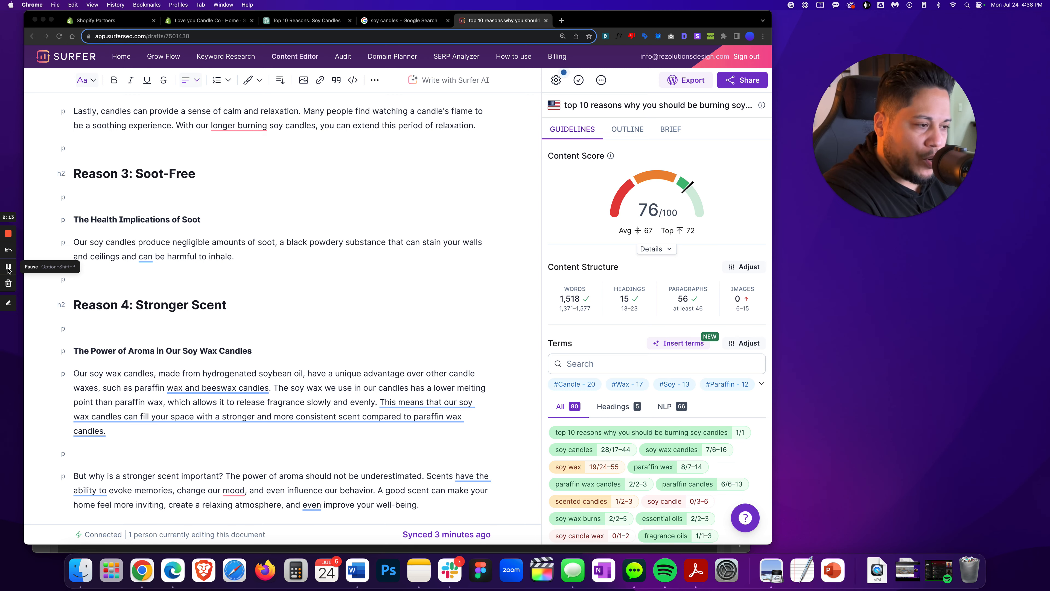
left_click(8, 268)
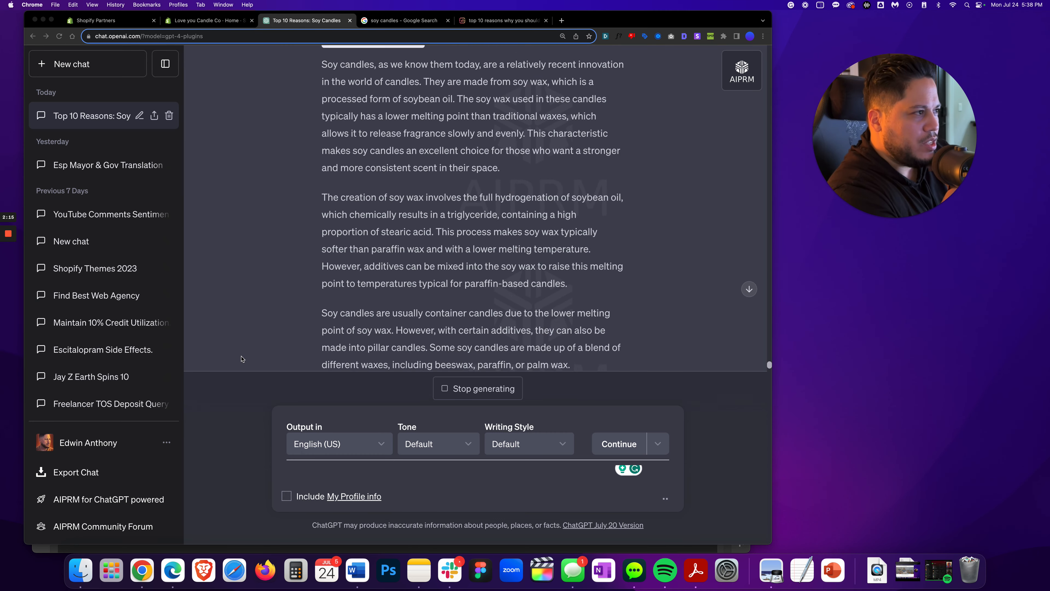
scroll(242, 359, "up", 4)
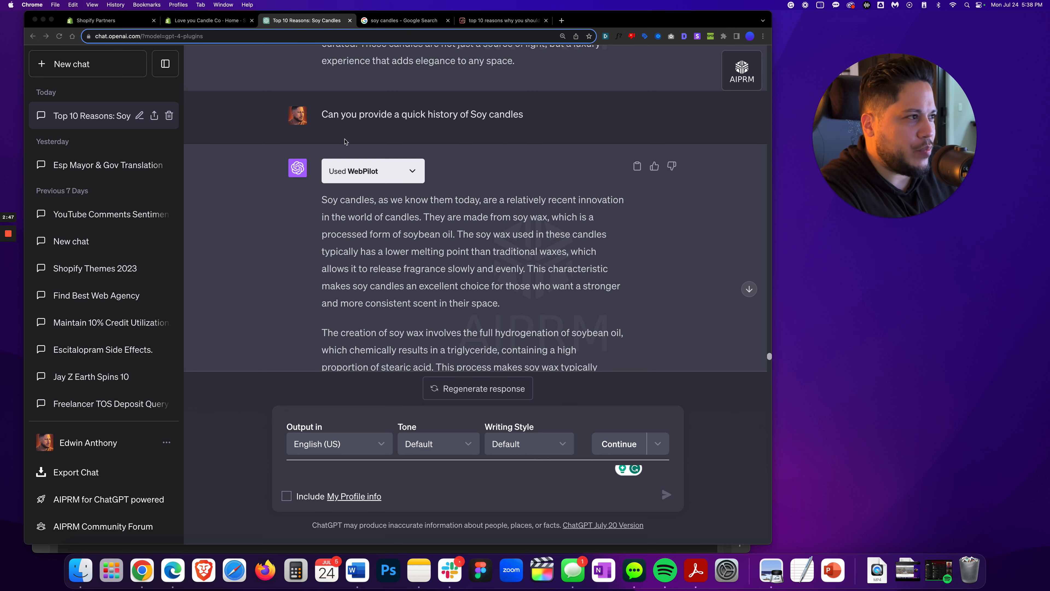
scroll(231, 263, "down", 3)
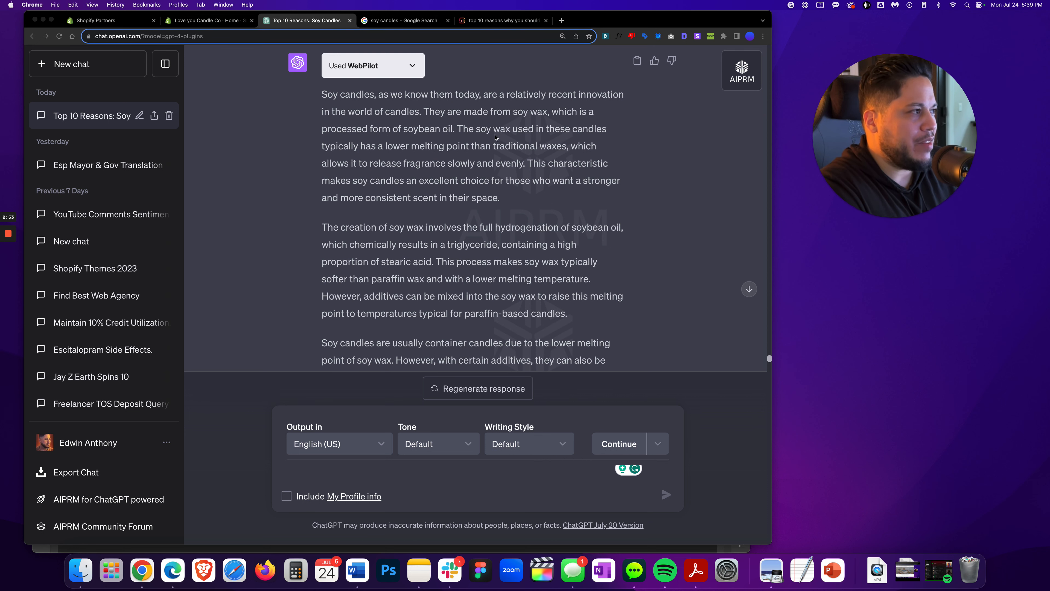
scroll(341, 207, "down", 1)
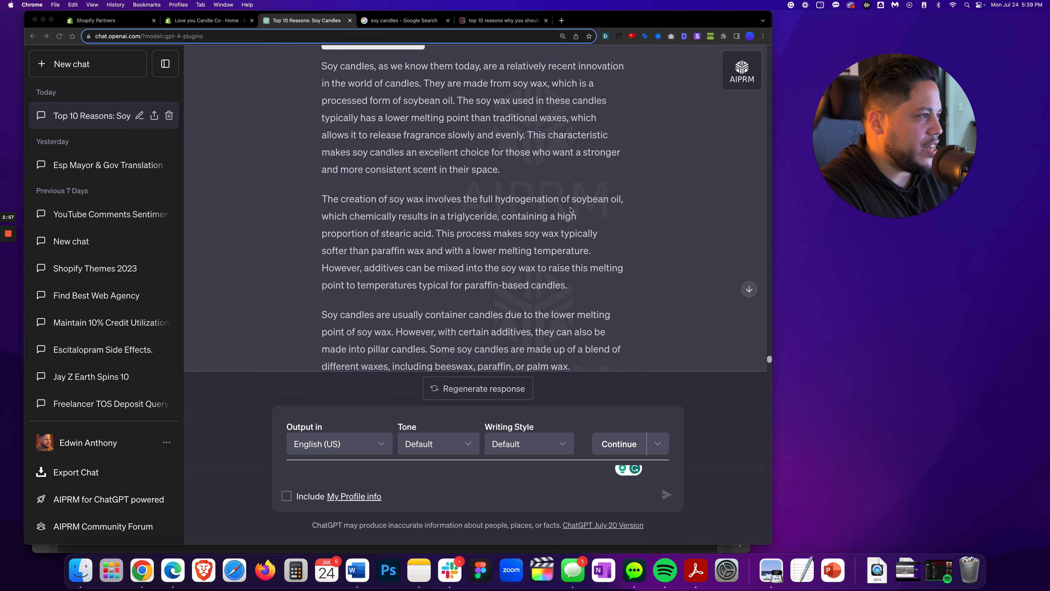
scroll(483, 238, "down", 3)
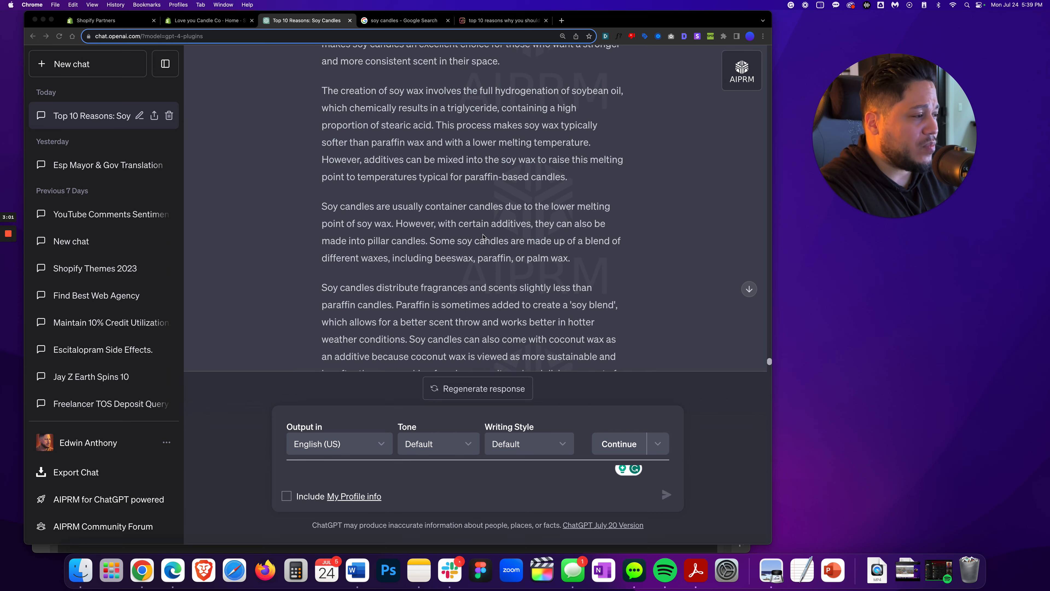
scroll(484, 237, "up", 5)
scroll(484, 237, "down", 1)
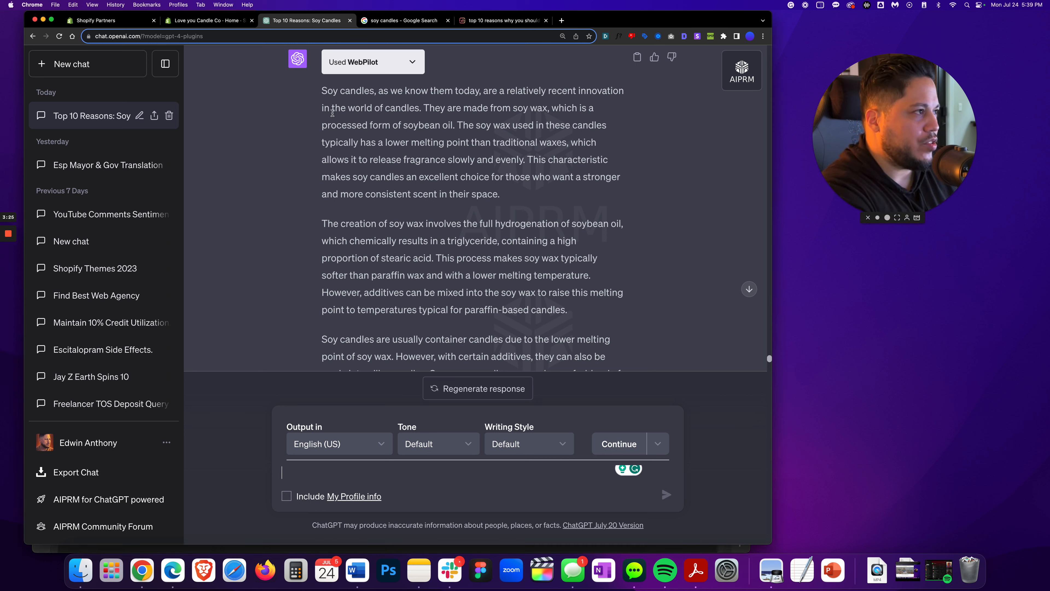
Select and copy the first four paragraphs of the soy candle history response
left_click_drag(322, 90, 372, 319)
scroll(503, 195, "down", 3)
scroll(481, 176, "down", 3)
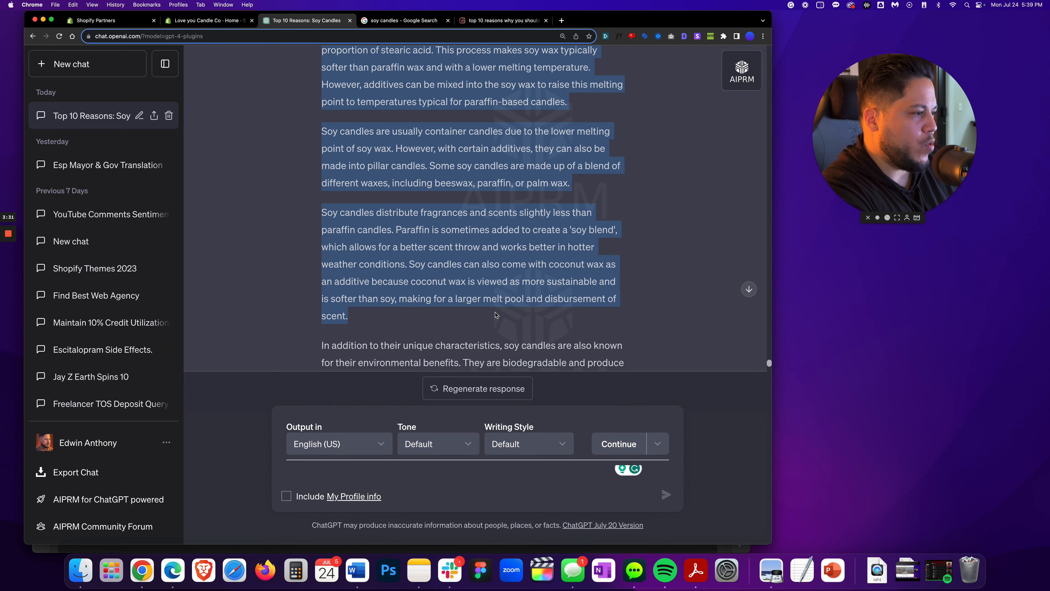
right_click(353, 267)
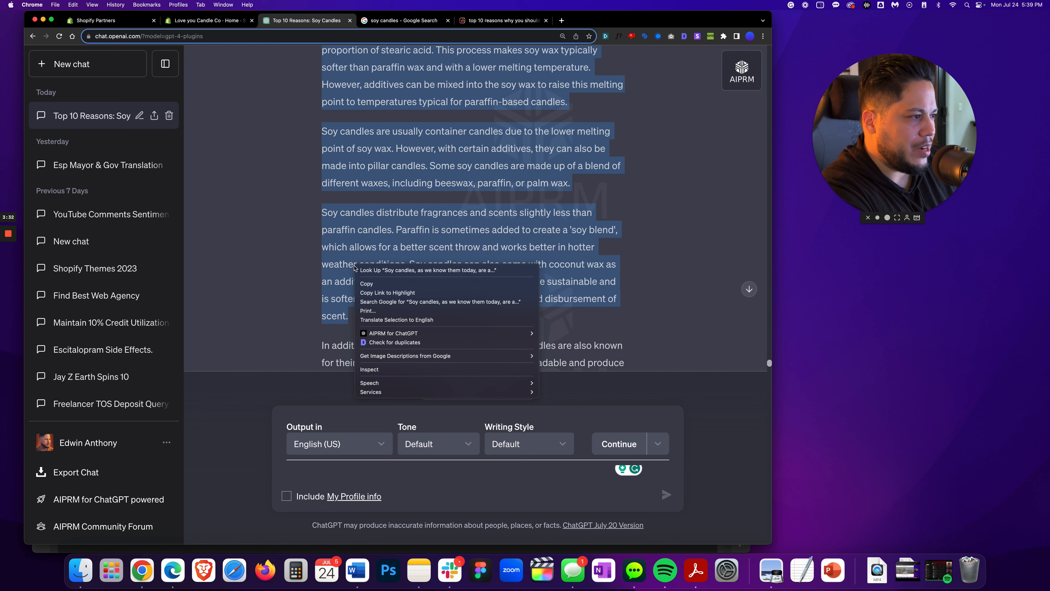
left_click(372, 282)
Switch to Word and paste the history as plain text under the Quick History of Soy Candles heading
key("super+Tab")
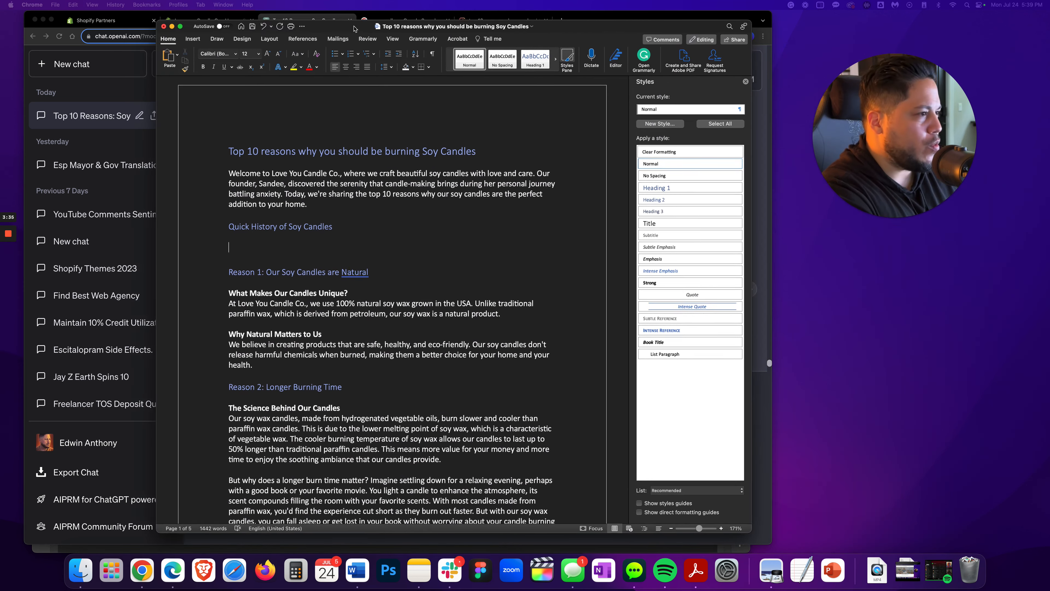
left_click(175, 55)
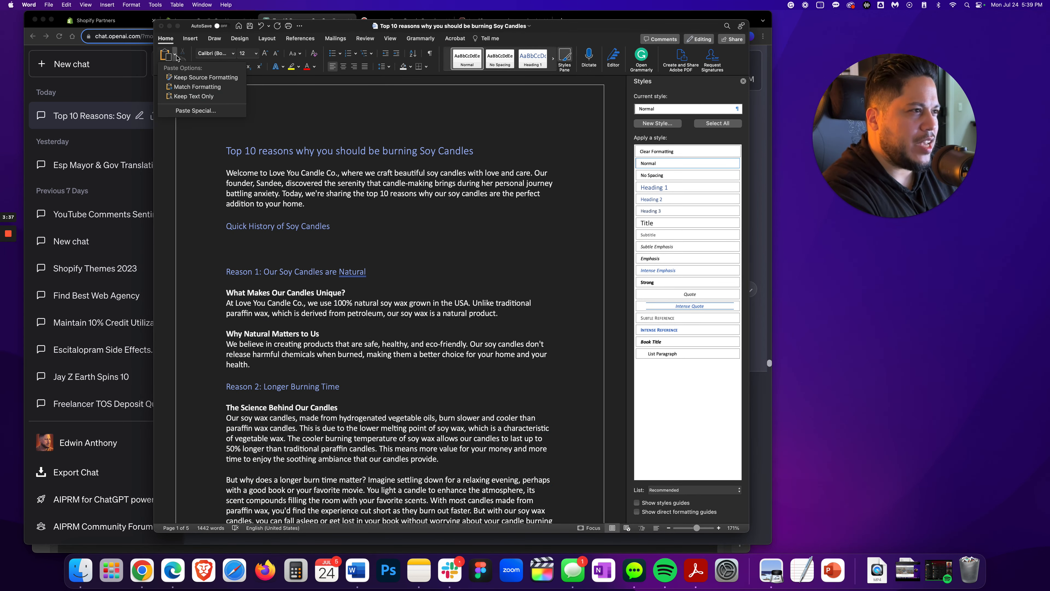
left_click(182, 97)
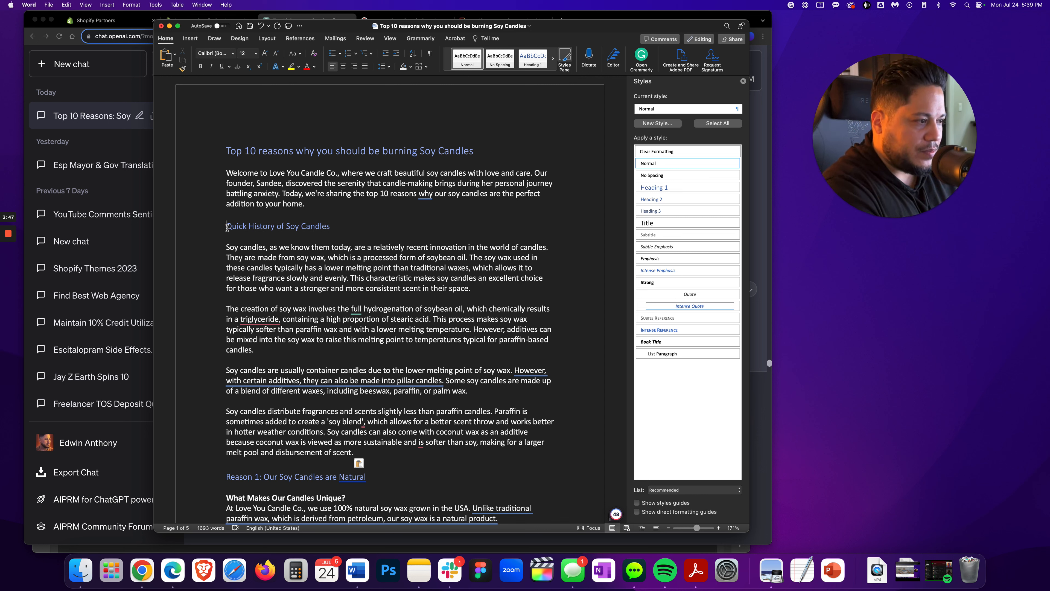
left_click_drag(228, 227, 390, 431)
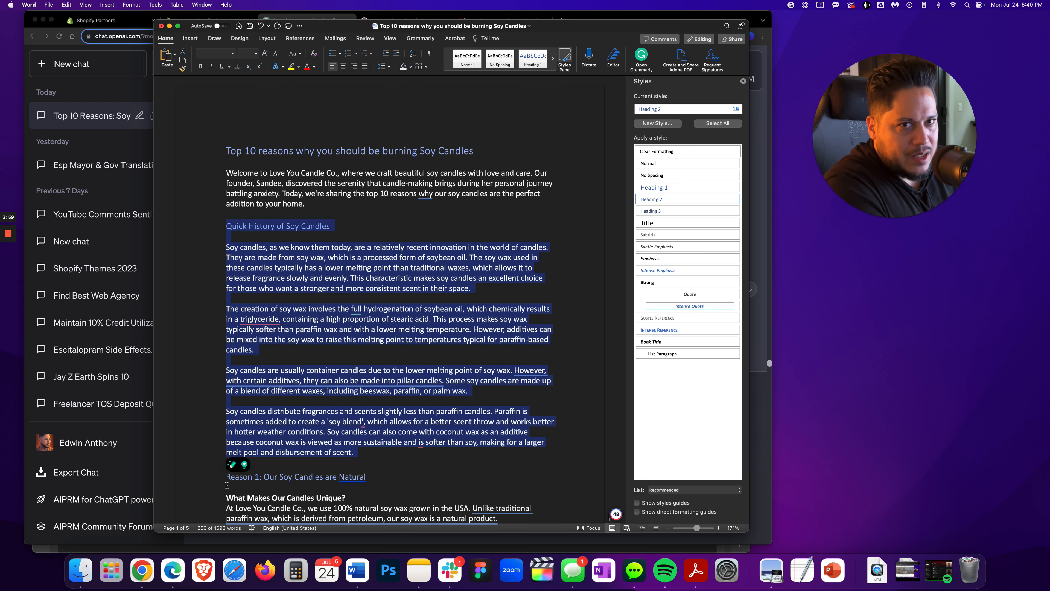
Switch to Microsoft Edge, open the Bing Chat sidebar in Precise style and focus the message box
left_click(89, 88)
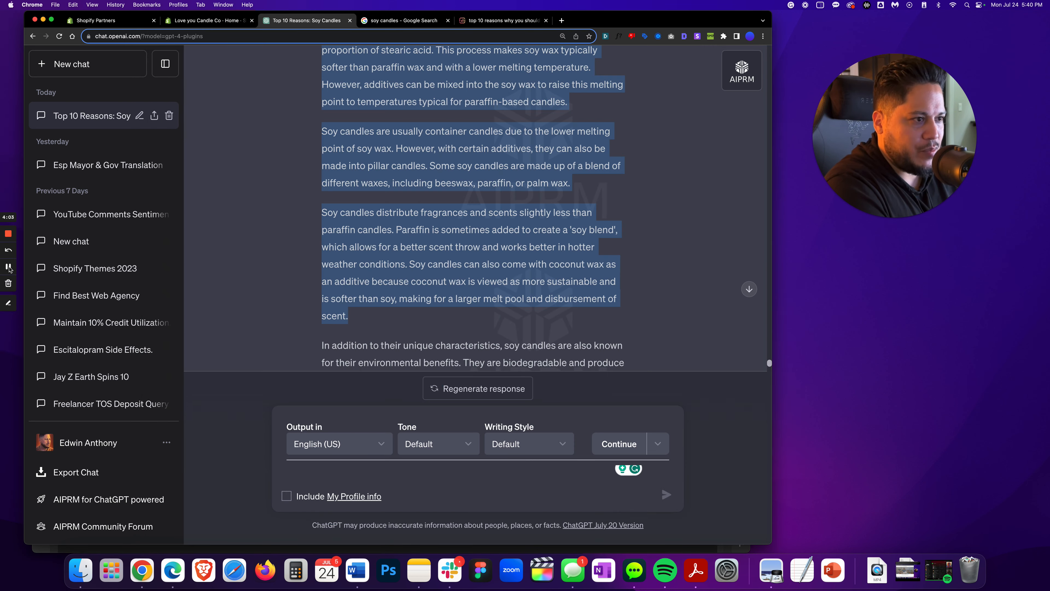
left_click(9, 267)
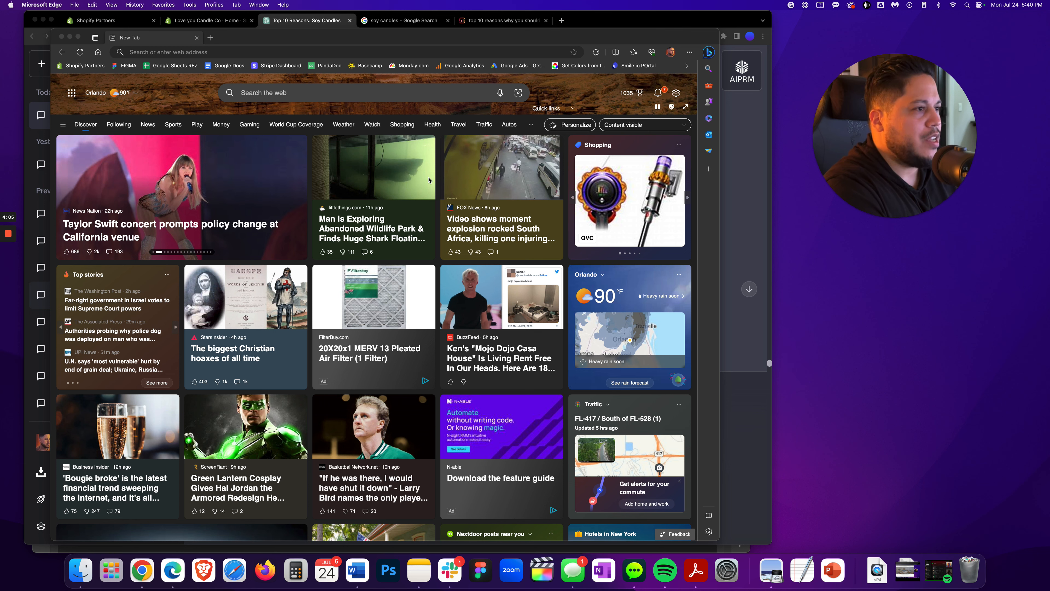
left_click(709, 52)
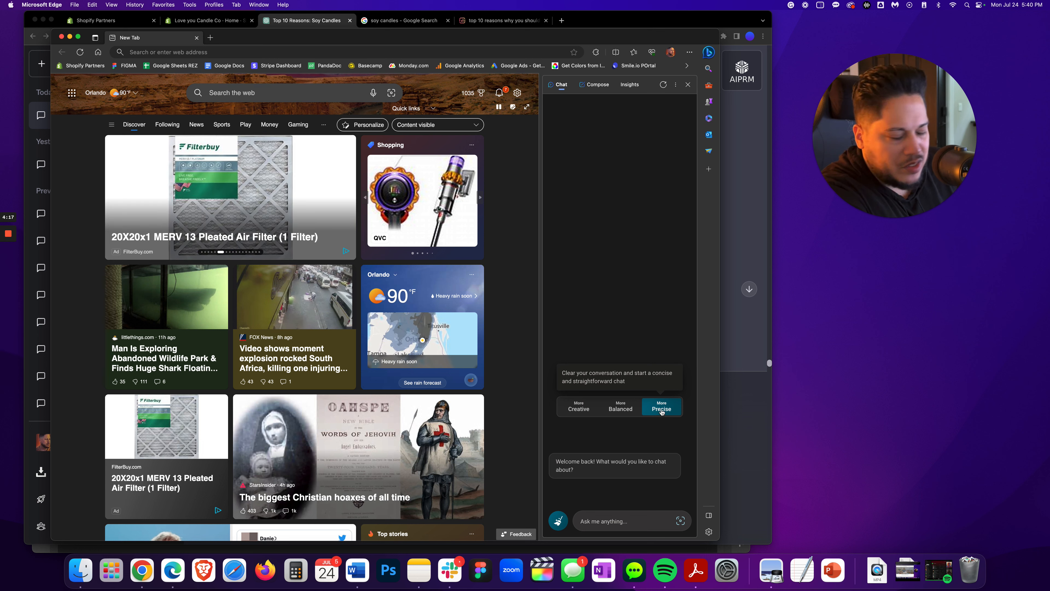
left_click(580, 519)
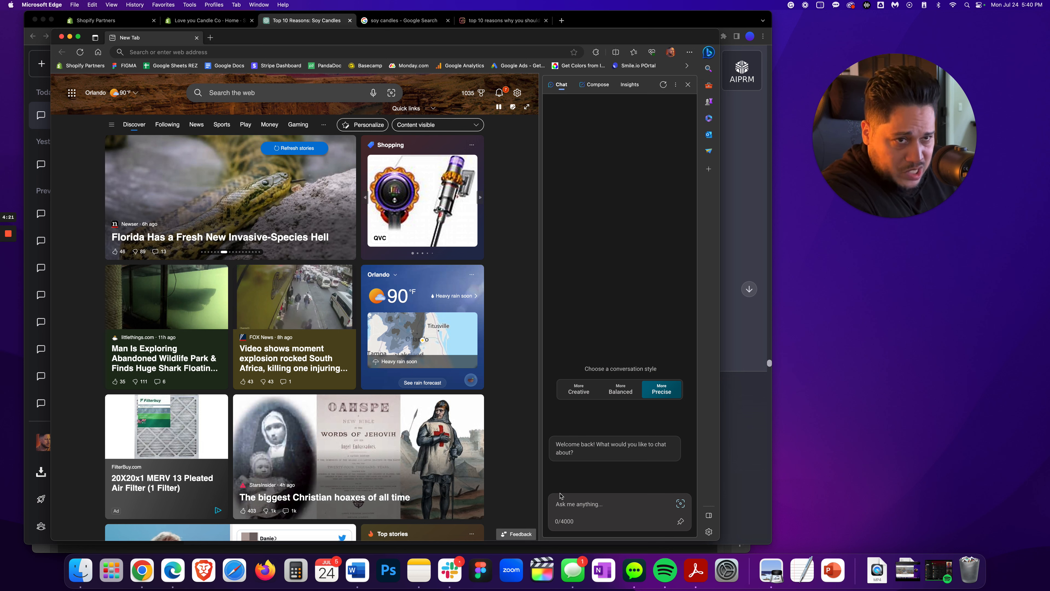
left_click(553, 488)
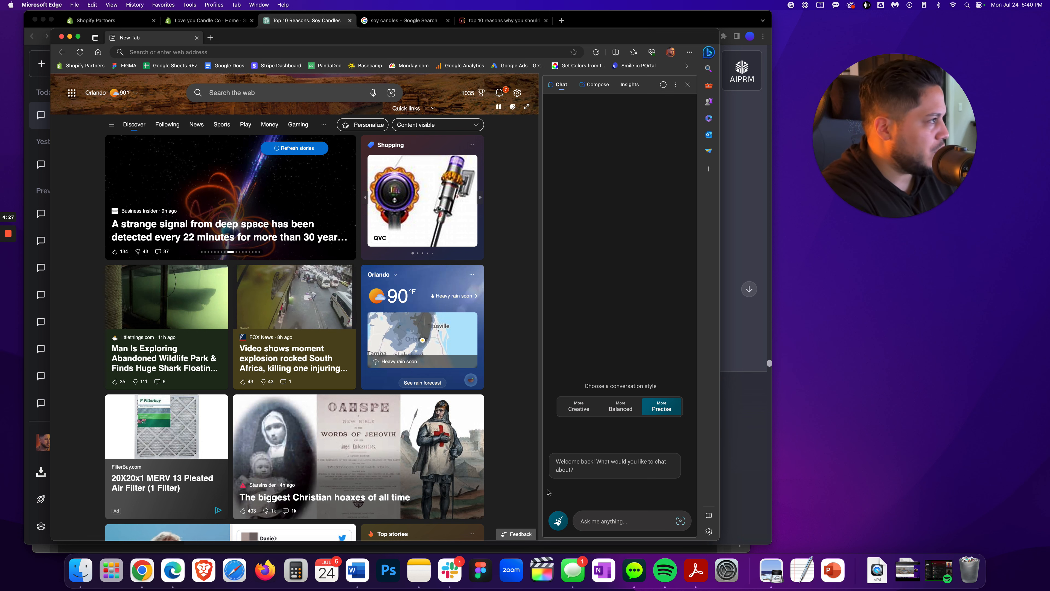
left_click(587, 518)
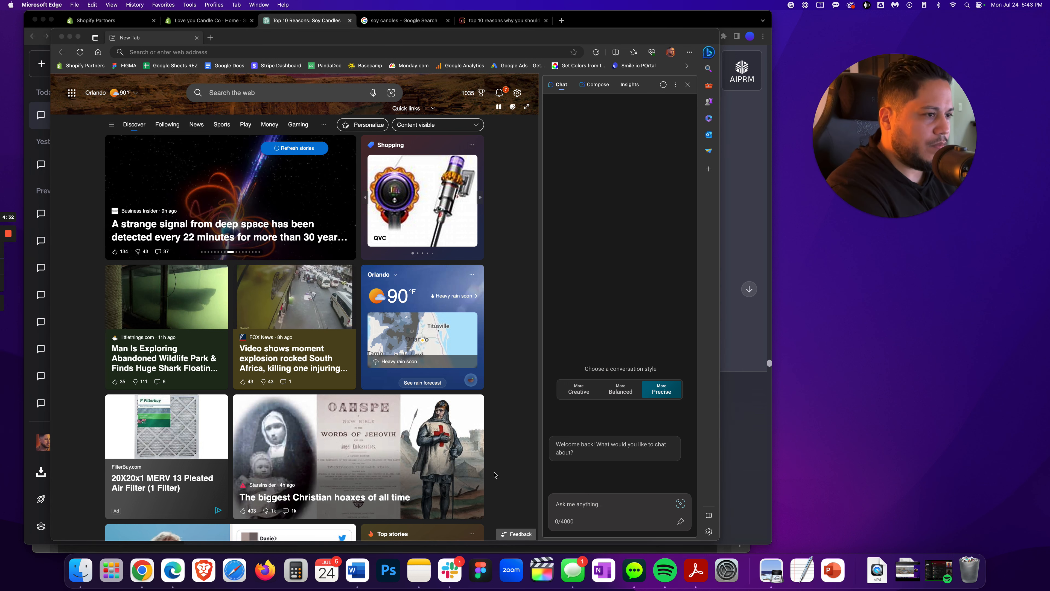
left_click(578, 507)
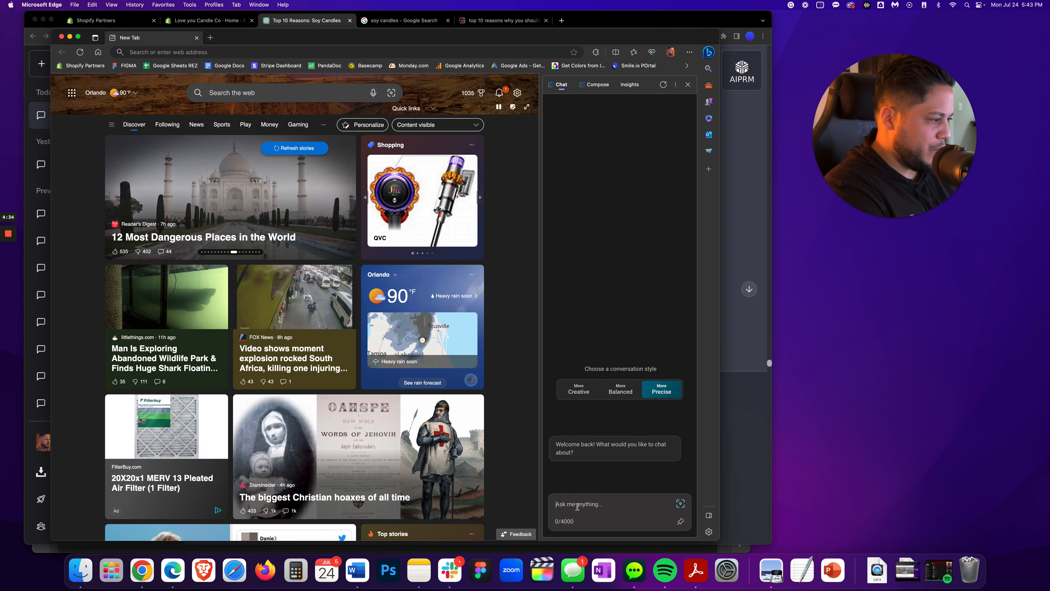
Write a prompt asking for a high-authority reference website to support the following claim, and paste the soy candle history text
type("P")
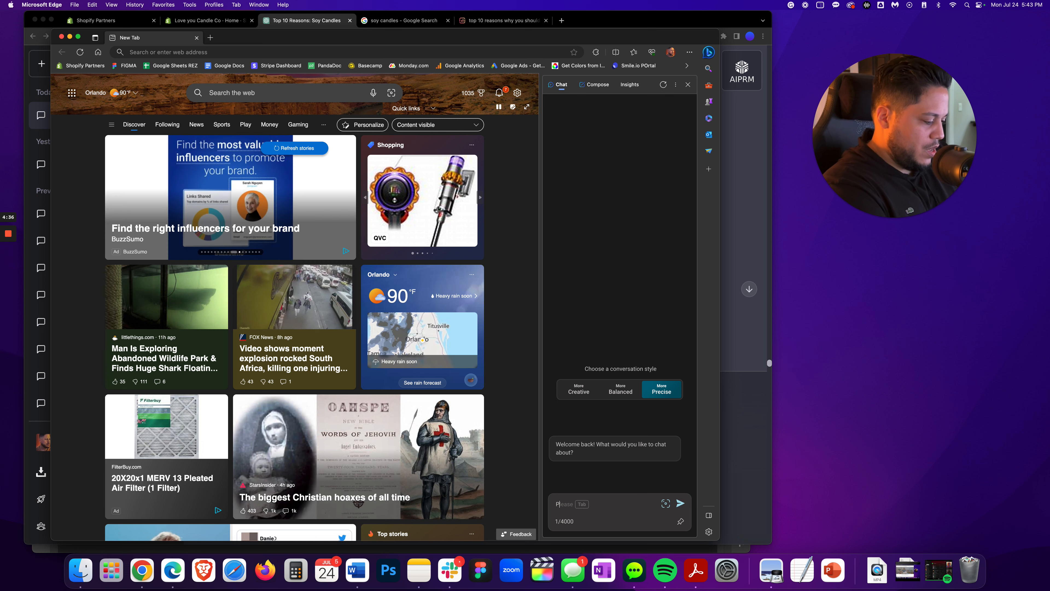
type("rovide ")
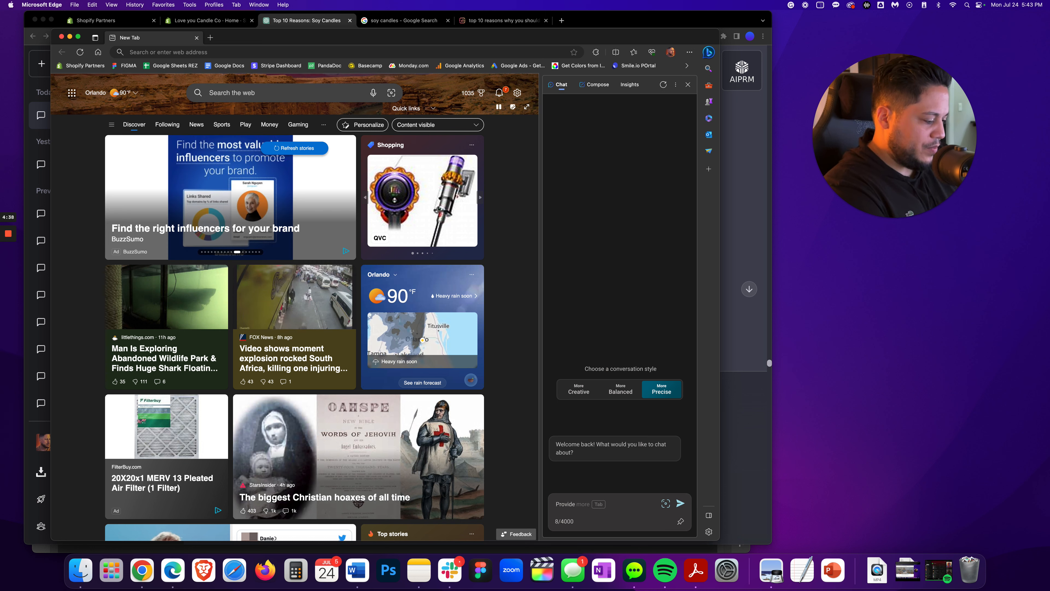
type("a referen")
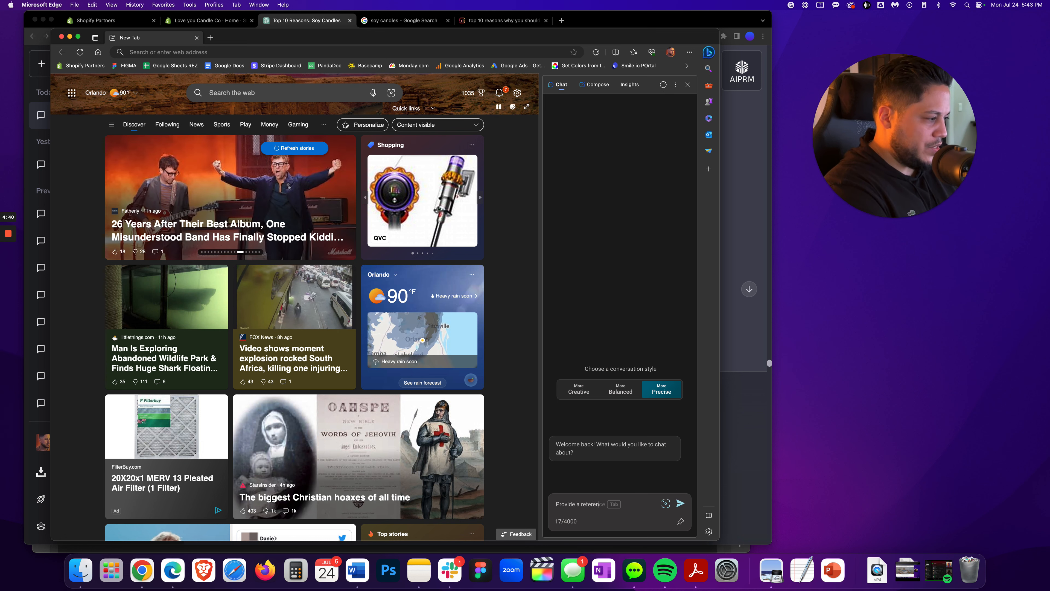
type("ce website thats high authority ")
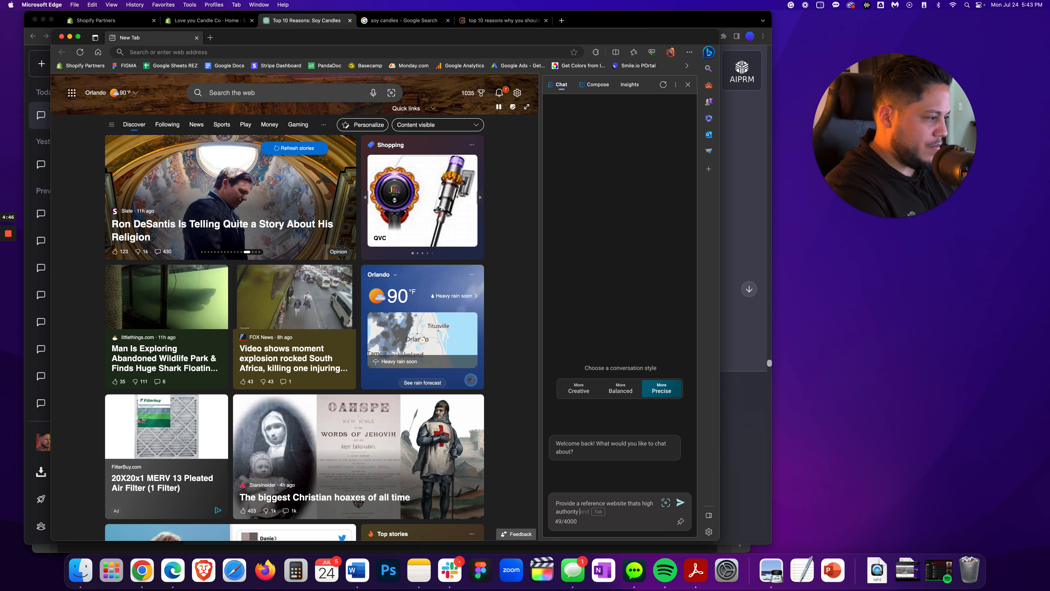
type("to support the")
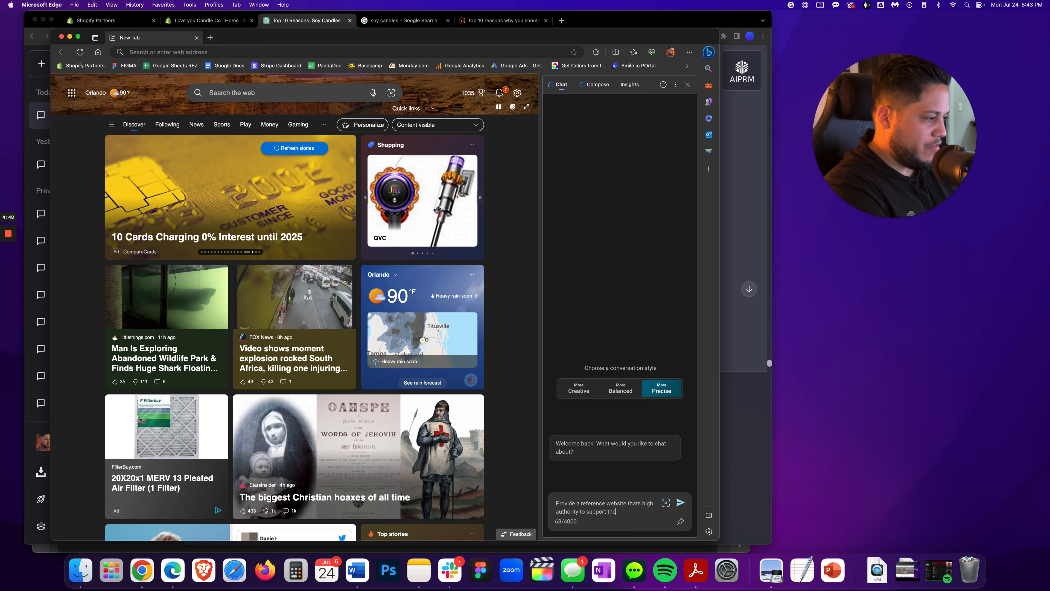
type(" following claim:")
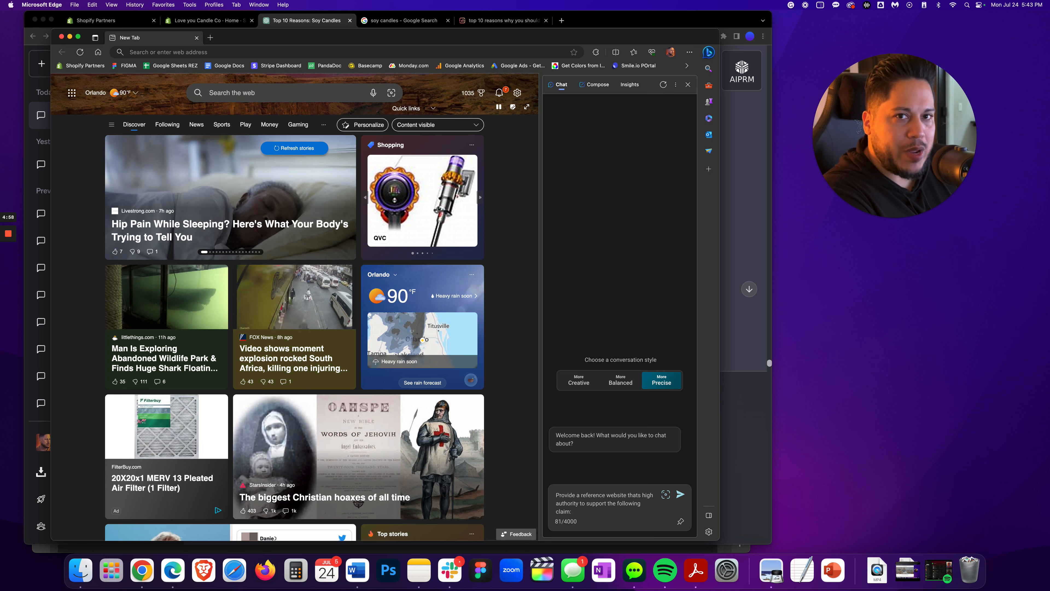
key("super+v")
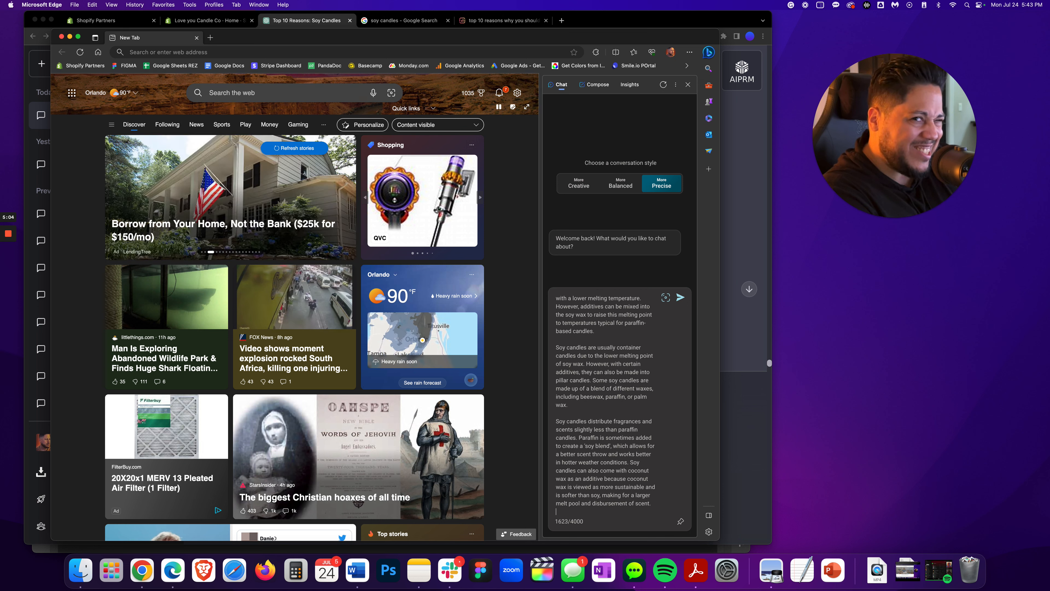
Send the reference request prompt to Bing Chat
key("Return")
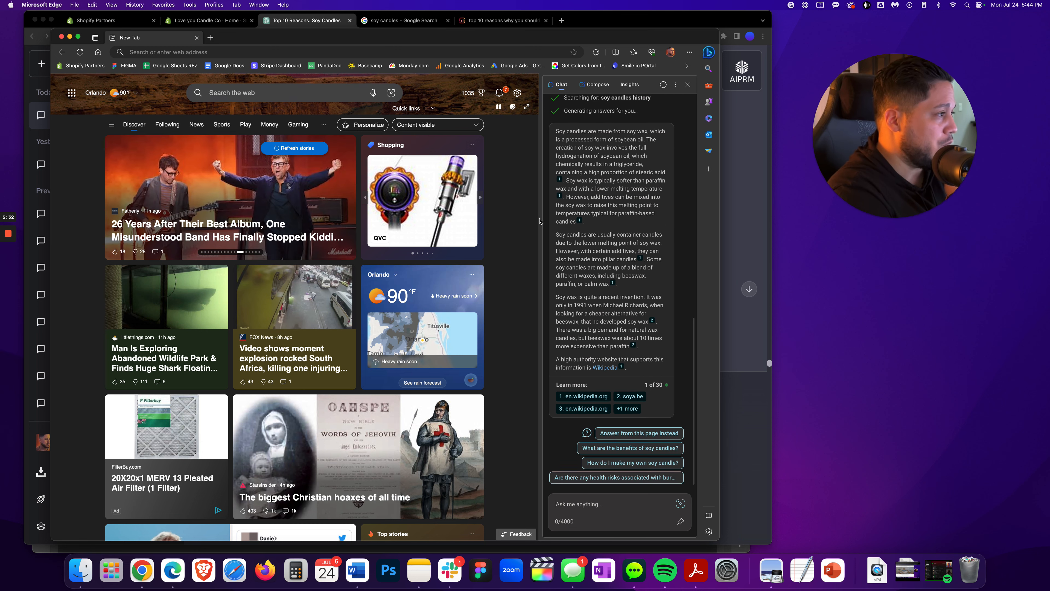
mouse_move(584, 185)
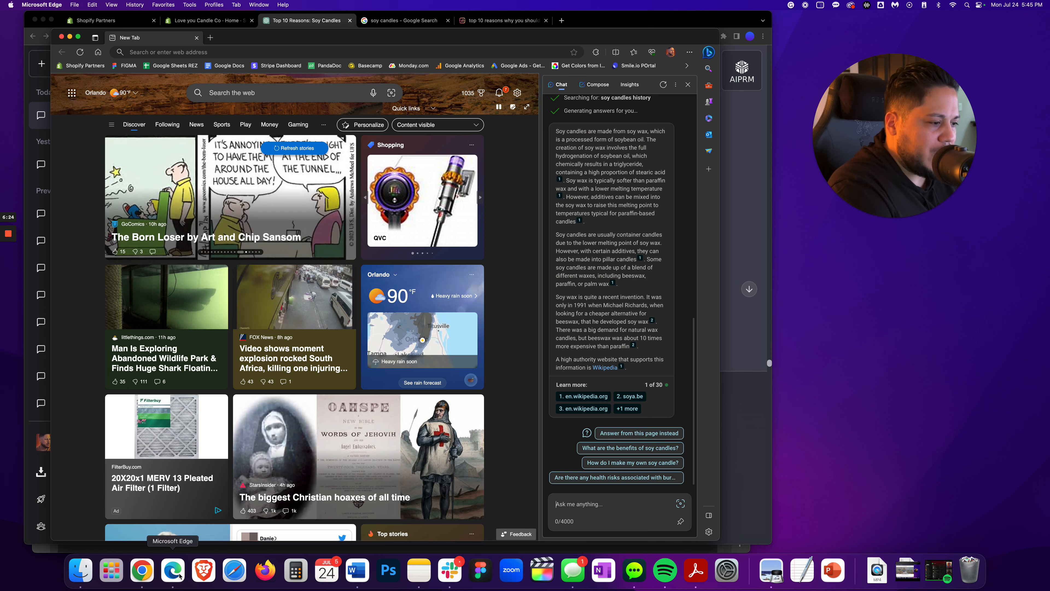
left_click(358, 570)
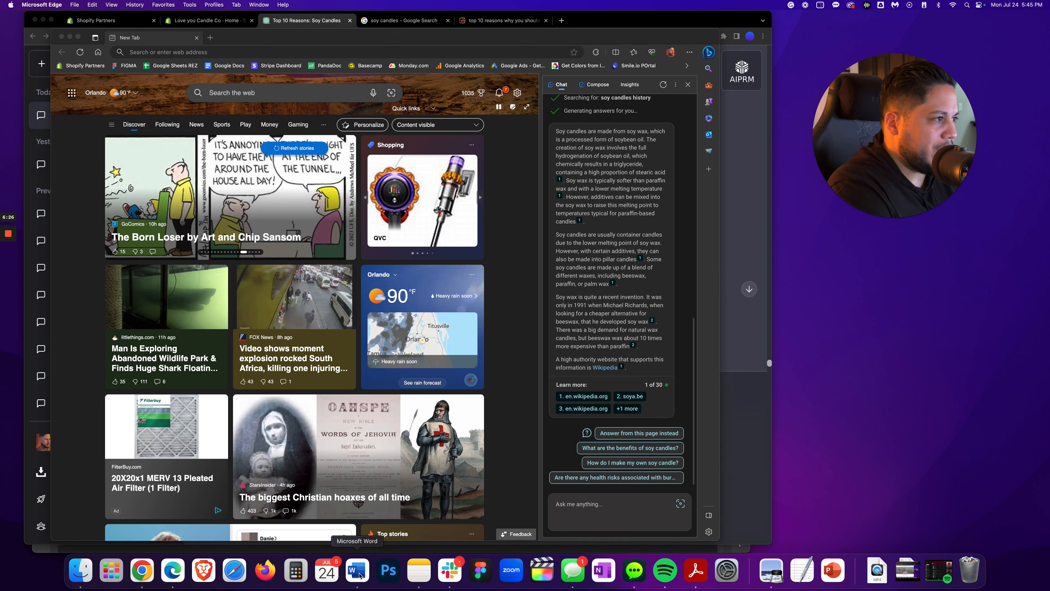
left_click_drag(583, 31, 430, 30)
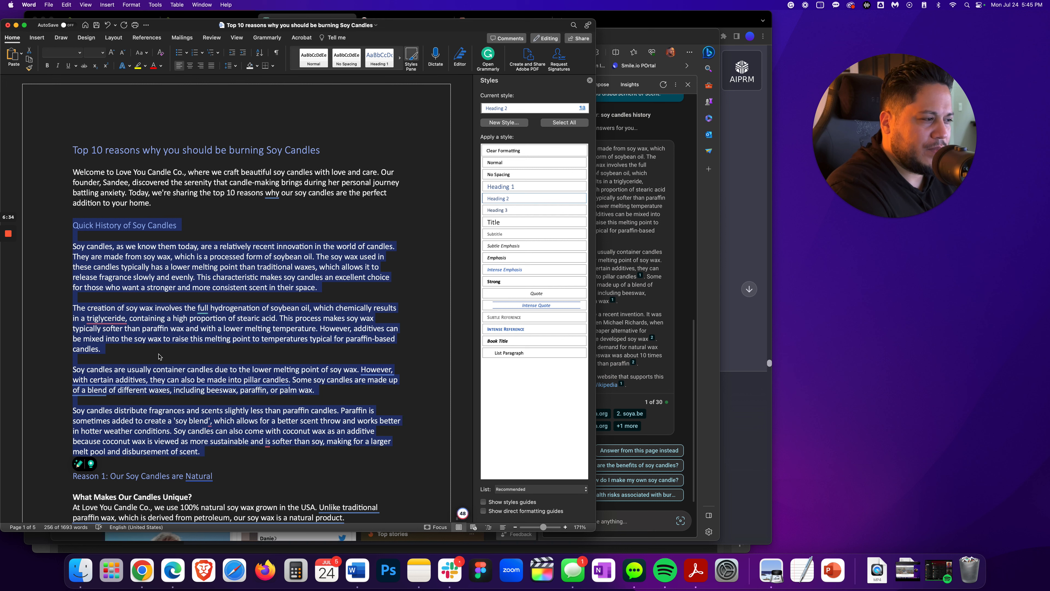
mouse_move(135, 377)
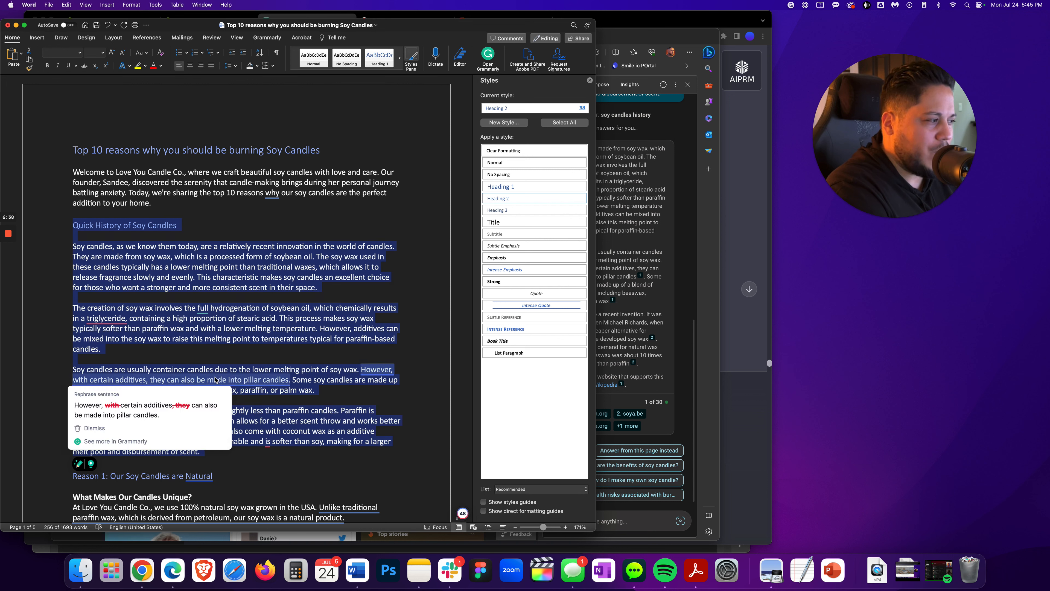
left_click(682, 308)
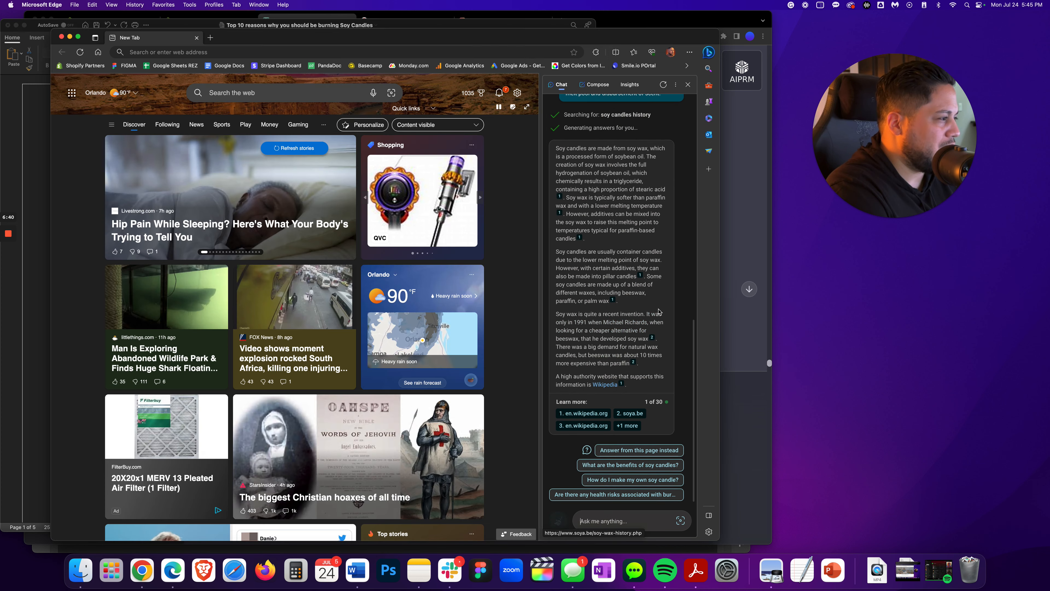
Select and copy the Bing Chat paragraph about soy wax being a recent invention
left_click_drag(556, 298, 641, 365)
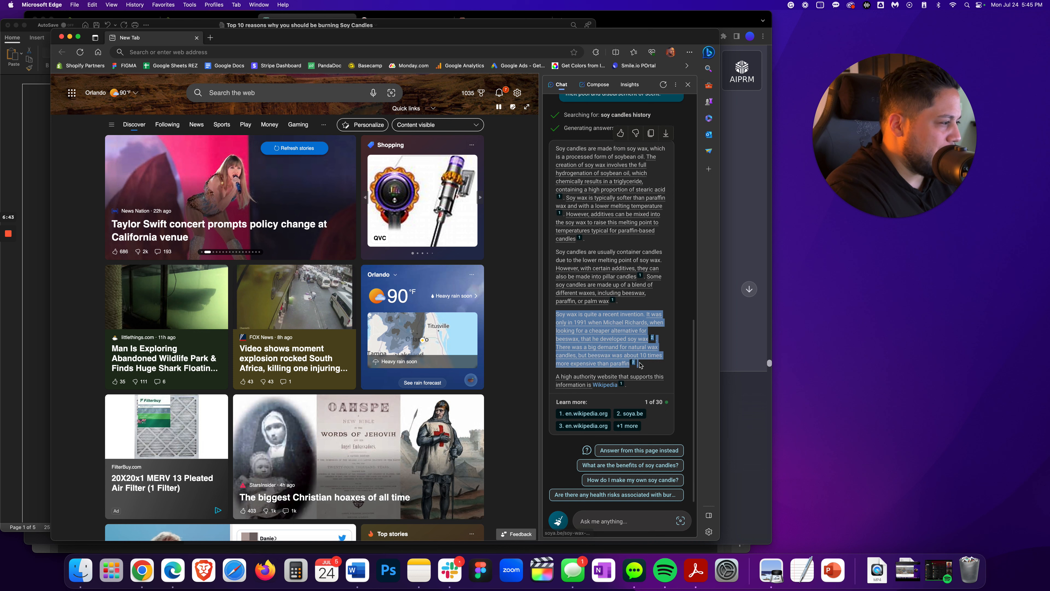
right_click(590, 324)
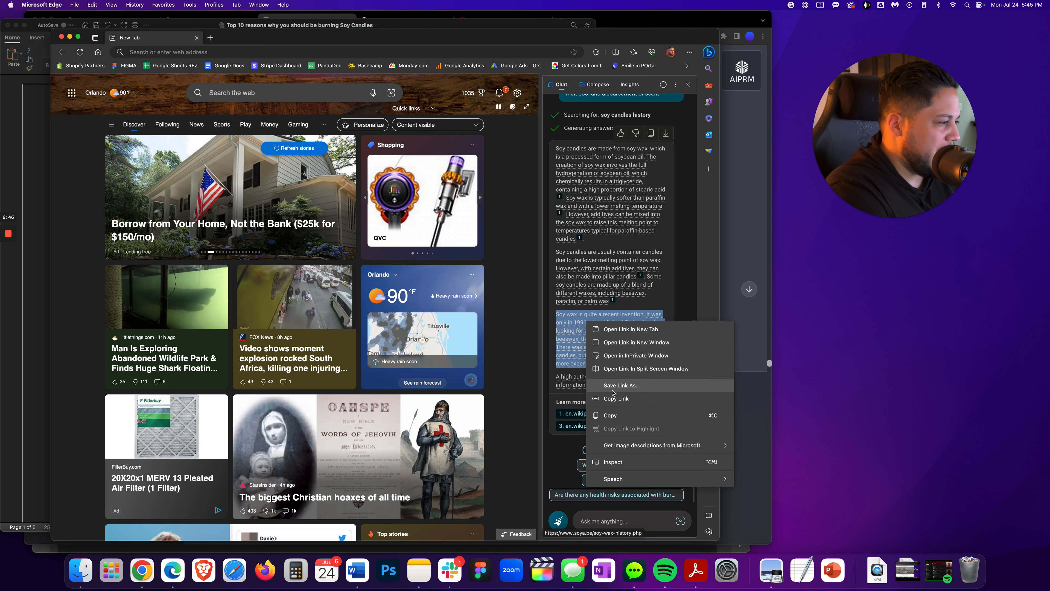
left_click(620, 415)
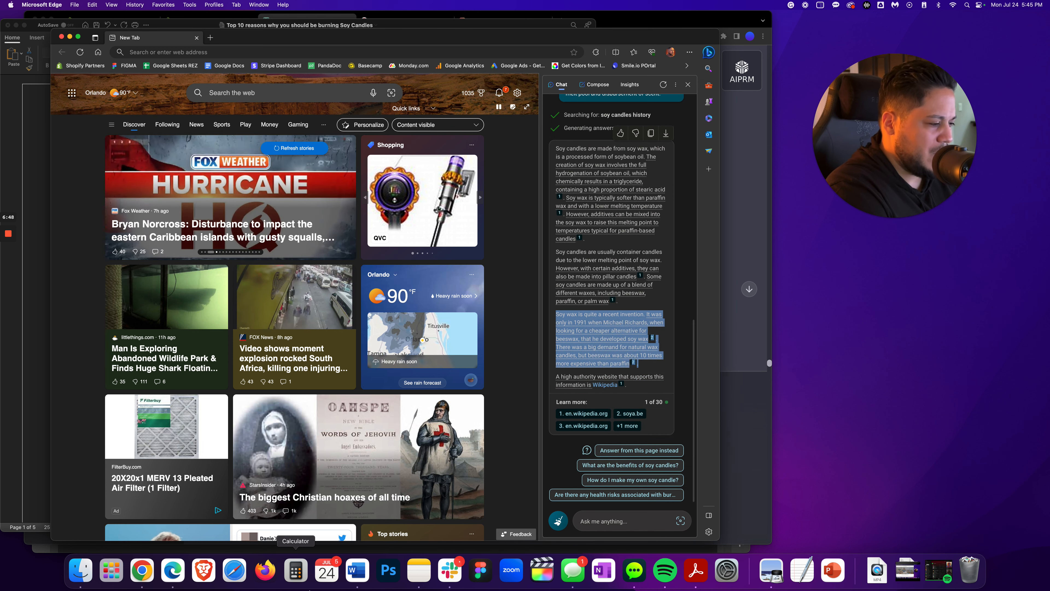
Replace the container-candles paragraph in the history section with the copied soy wax invention paragraph as plain text
left_click(358, 571)
left_click(125, 388)
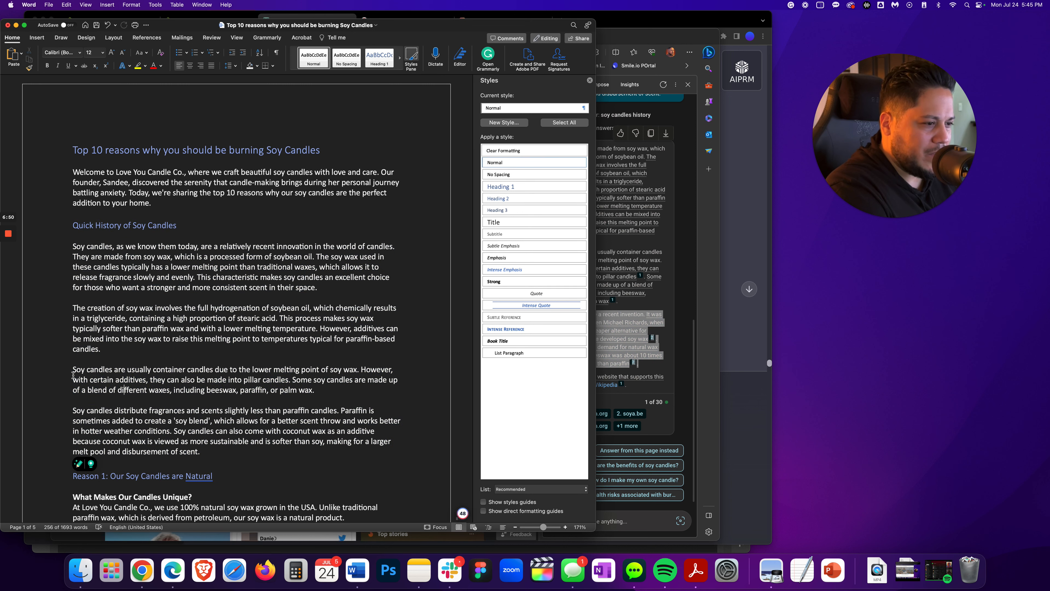
left_click_drag(73, 369, 199, 400)
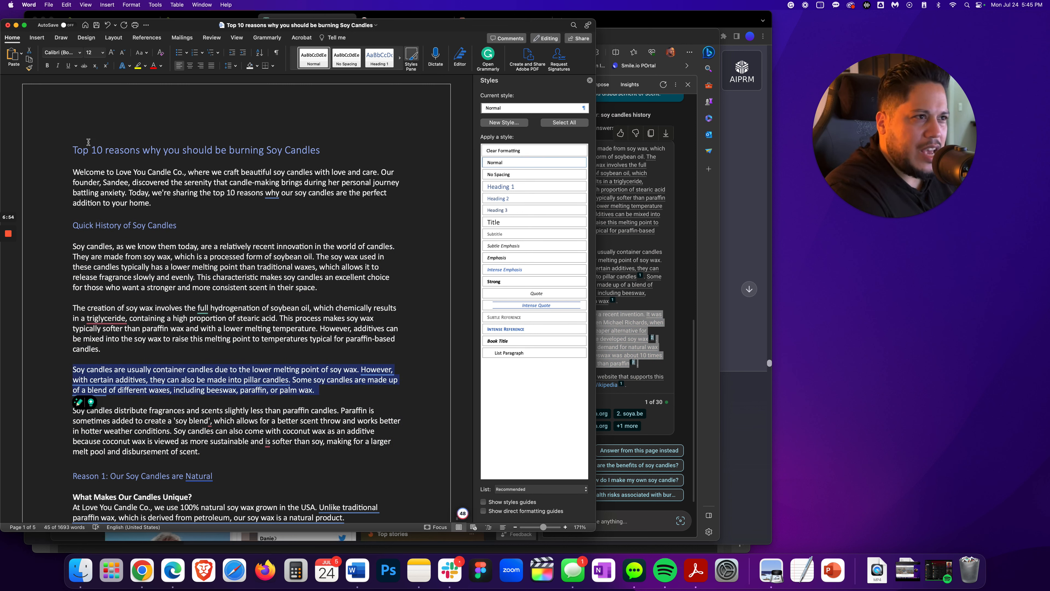
left_click(19, 61)
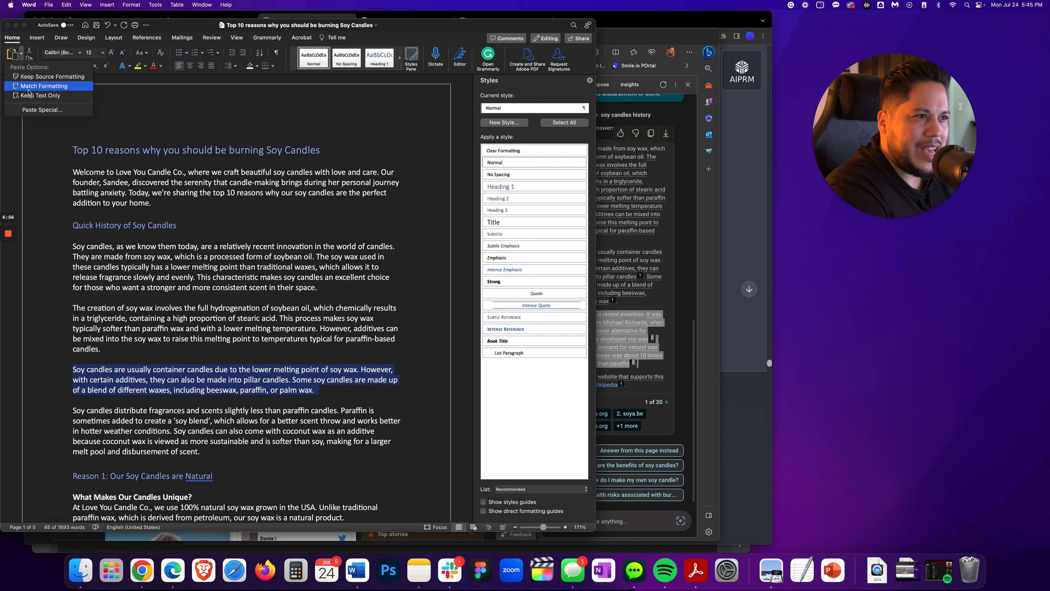
left_click(41, 95)
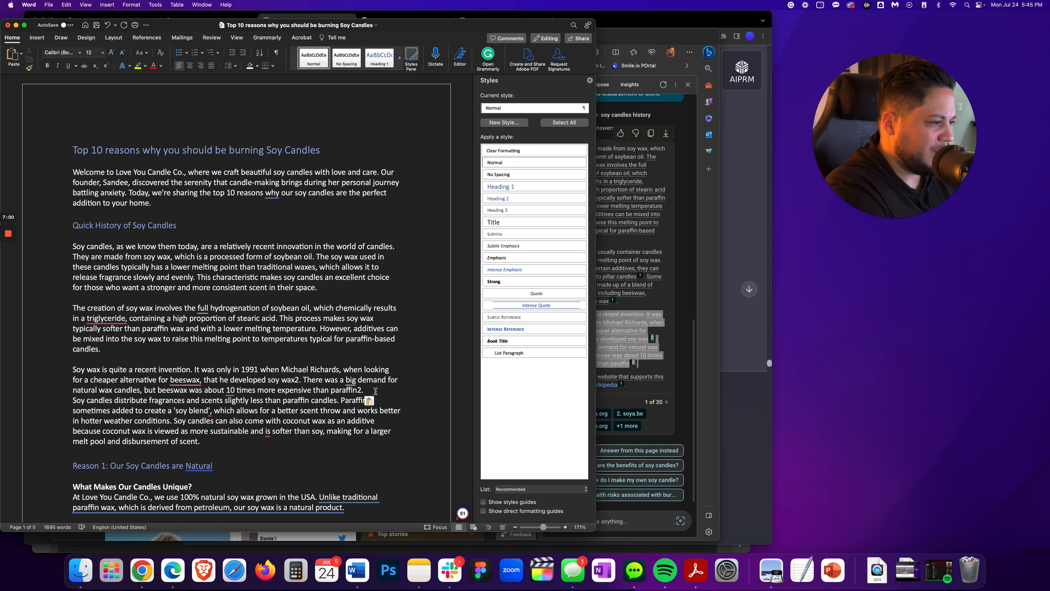
Replace the trailing citation digit of the pasted paragraph with a period and add a paragraph break after it
key("BackSpace")
key("BackSpace")
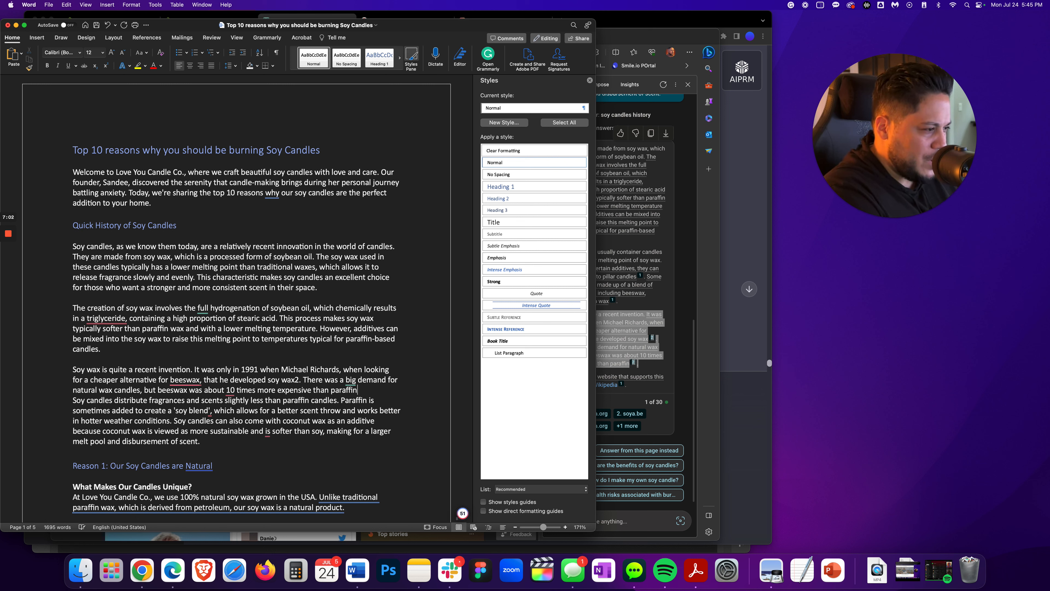
type(".")
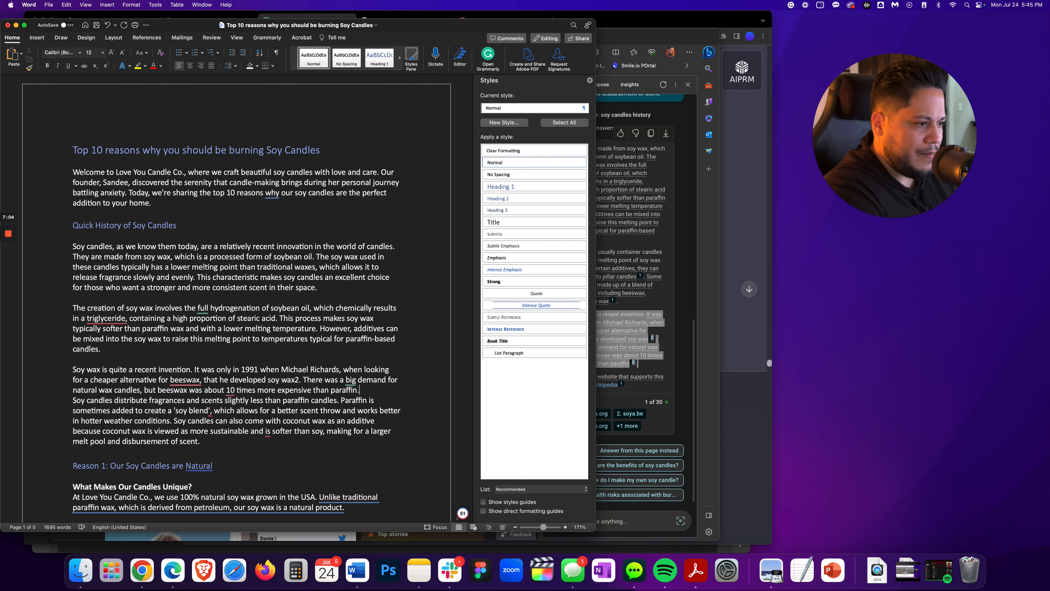
key("Return")
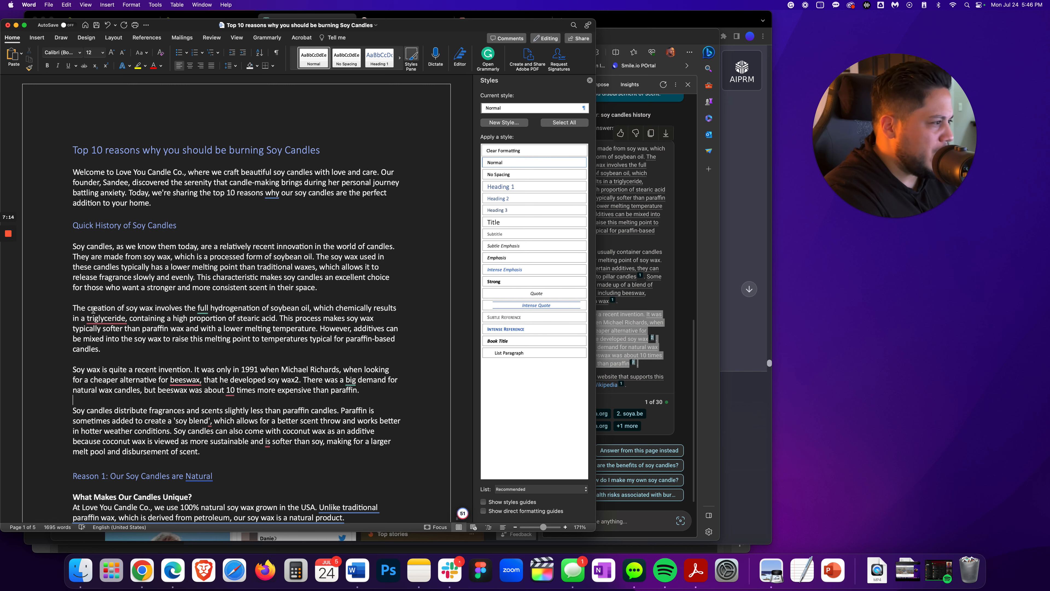
Check the source link of the citation behind the soy wax invention paragraph in Bing Chat
left_click(677, 375)
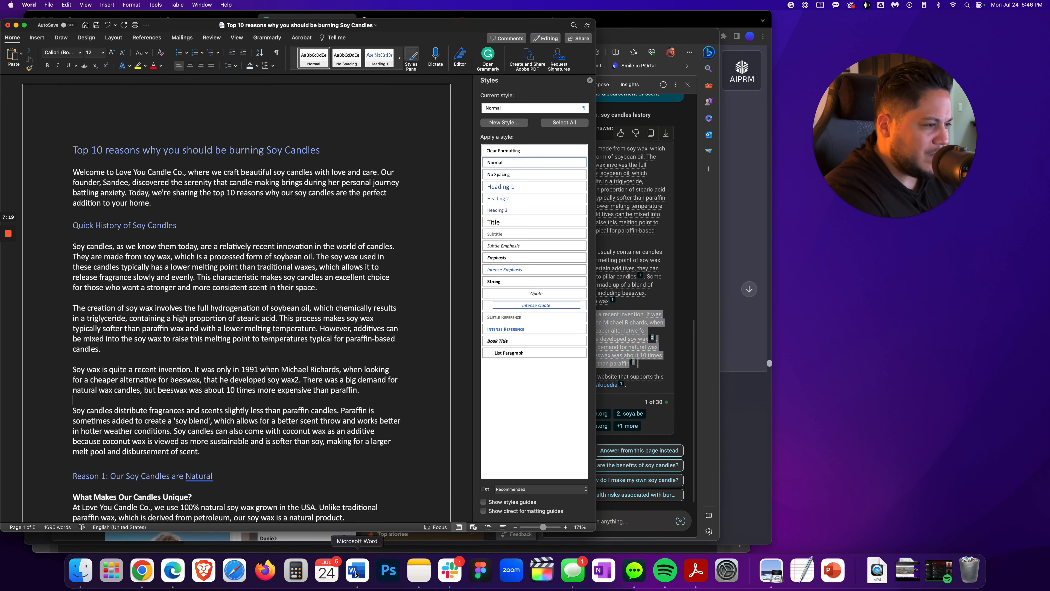
left_click(357, 570)
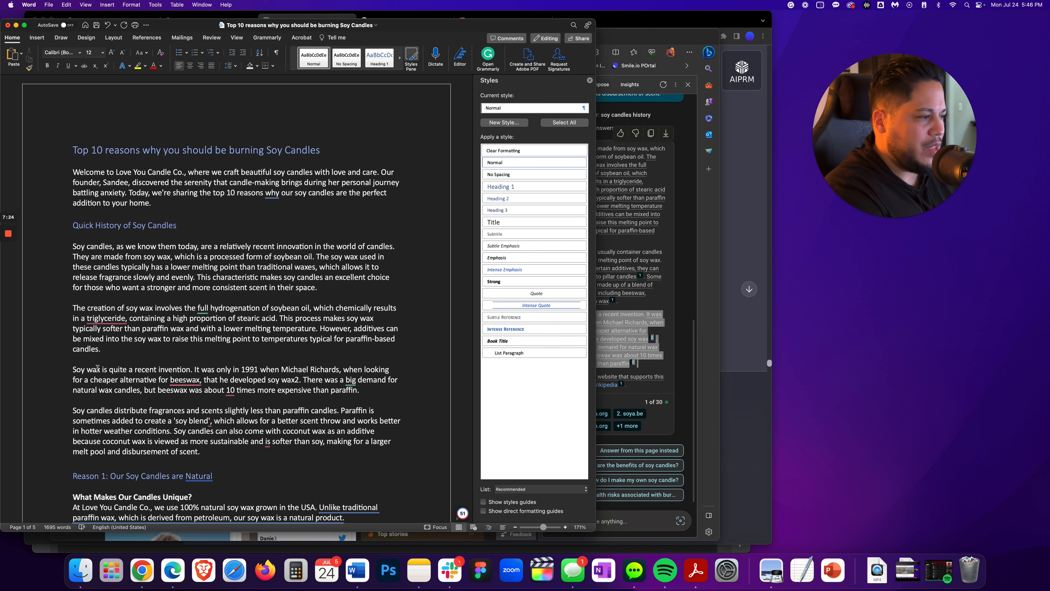
left_click(643, 348)
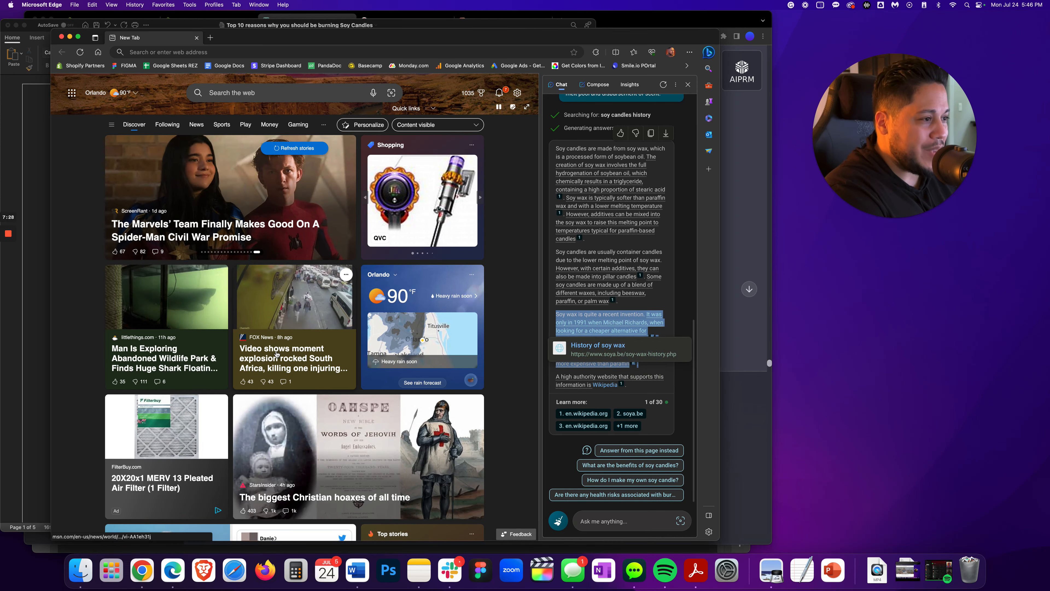
key("super+Tab")
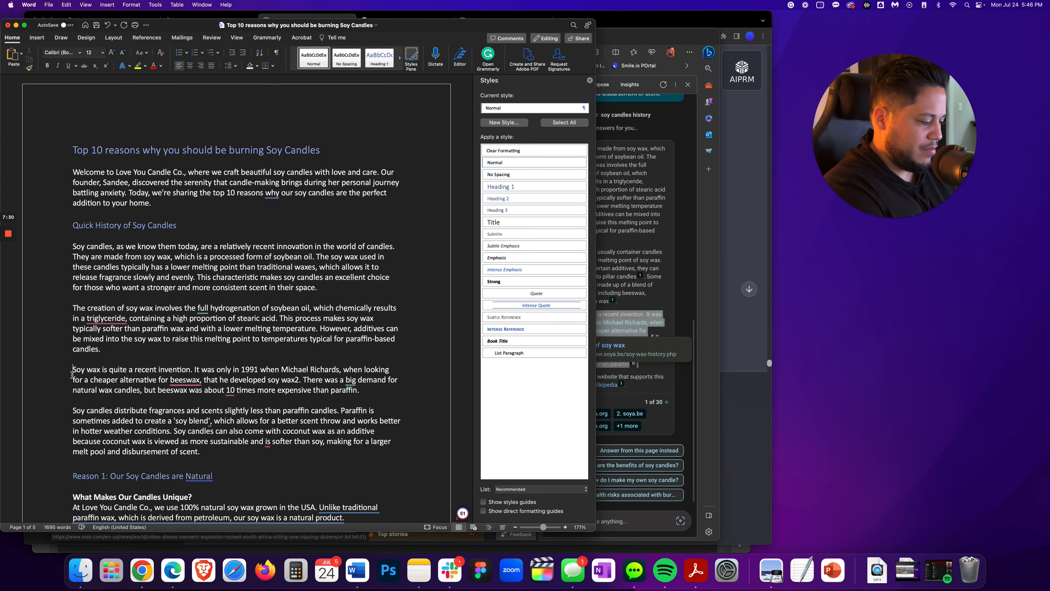
Prefix the soy wax invention paragraph with "According to soya.be,"
type("According to ")
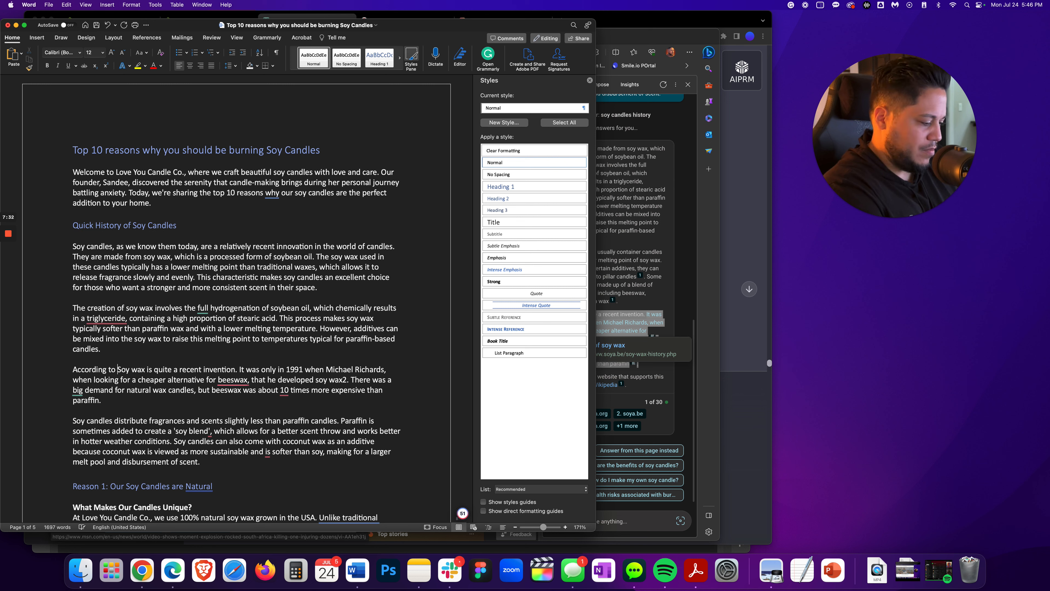
type("soya.")
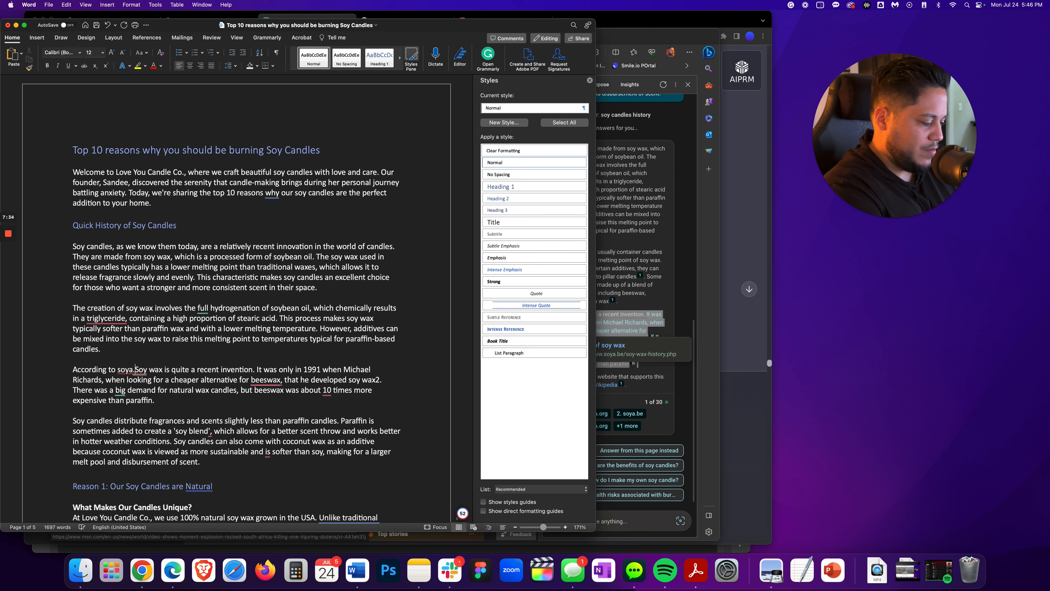
type("be,")
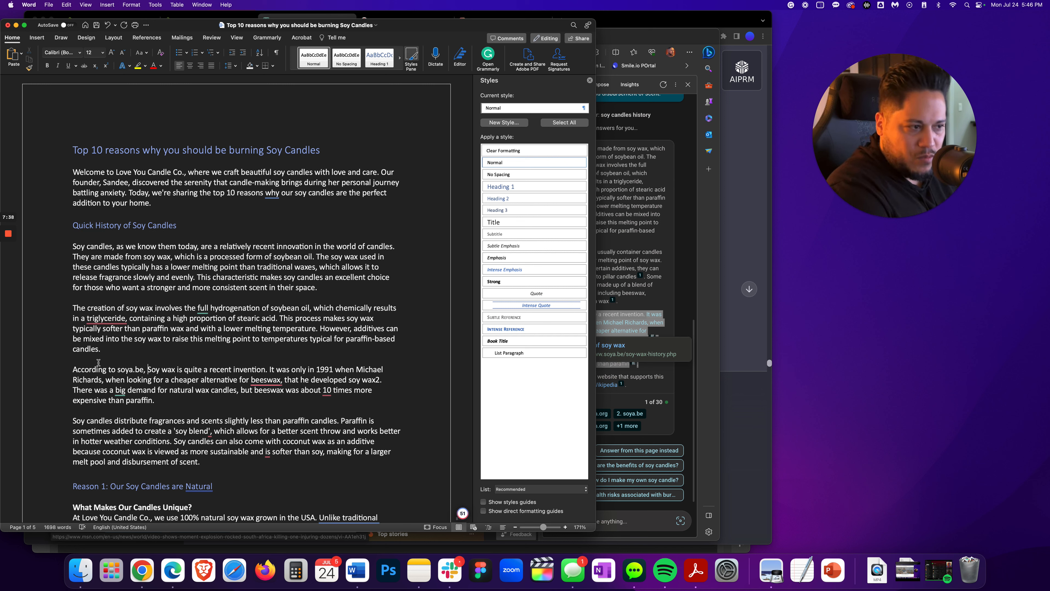
double_click(129, 368)
key("super+c")
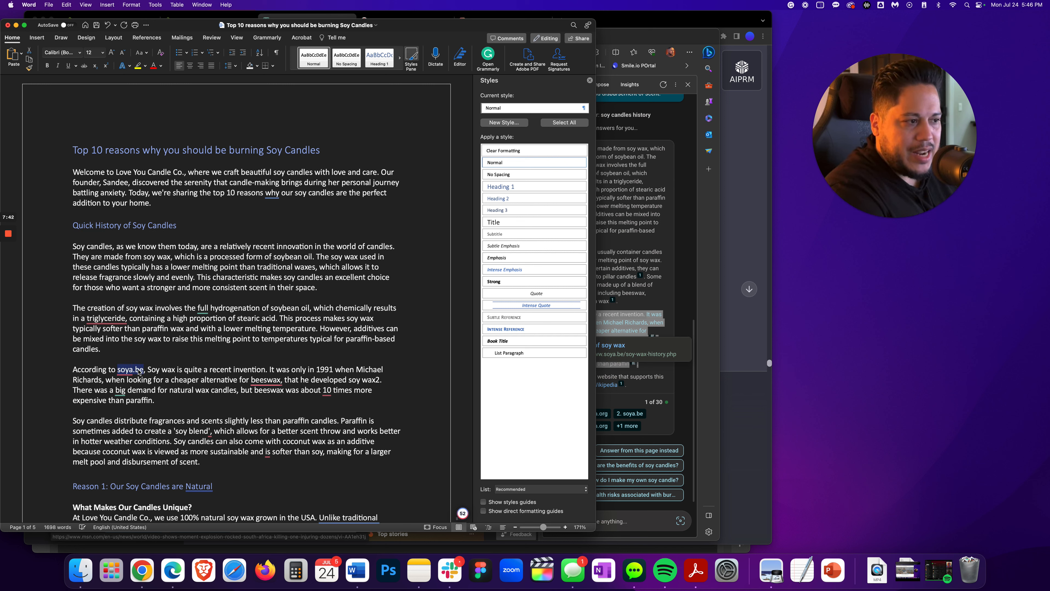
right_click(139, 371)
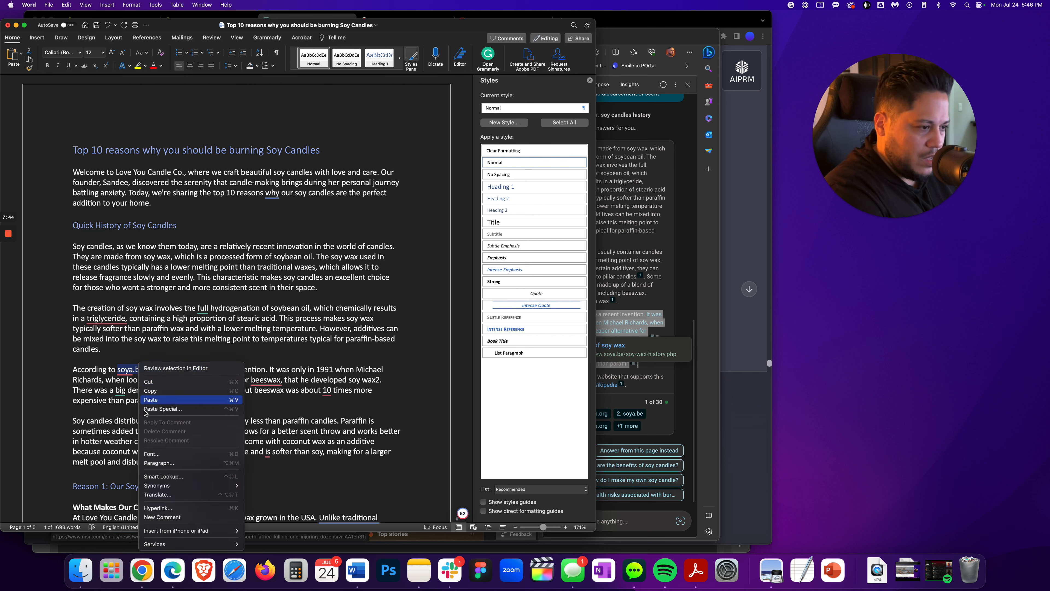
left_click(168, 399)
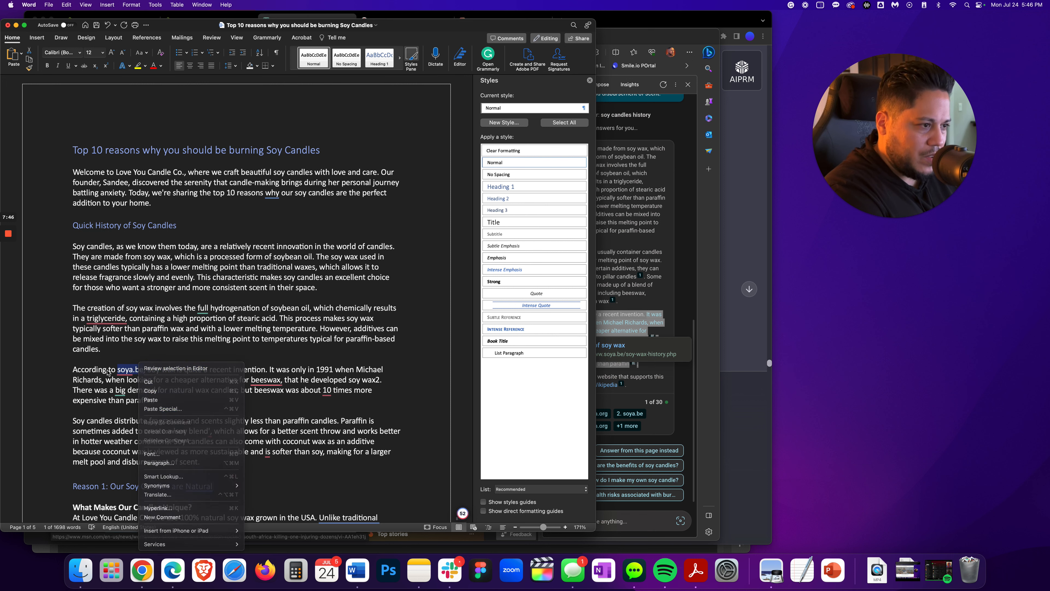
double_click(126, 368)
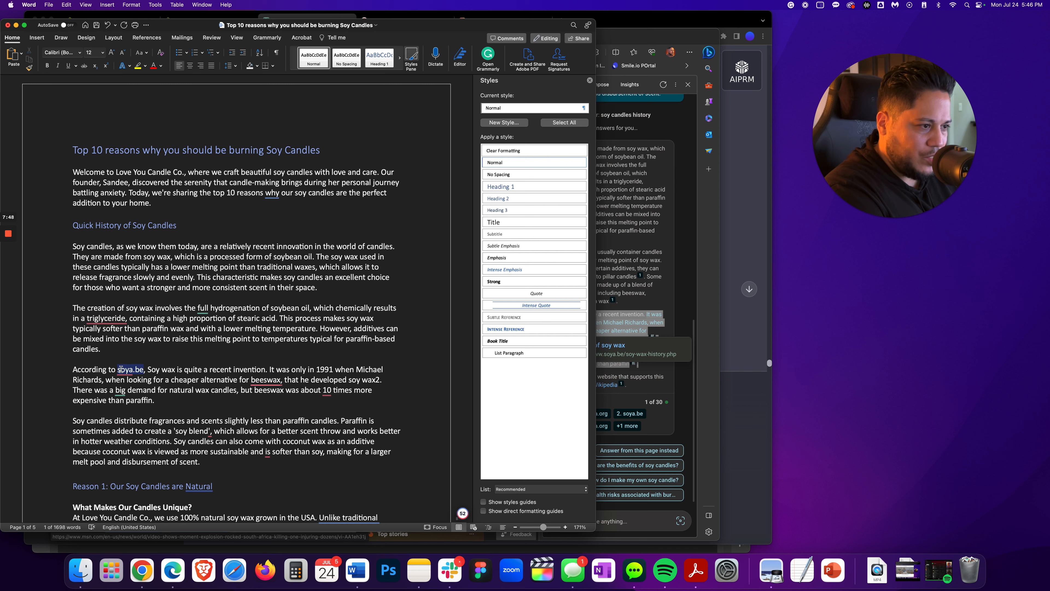
right_click(126, 369)
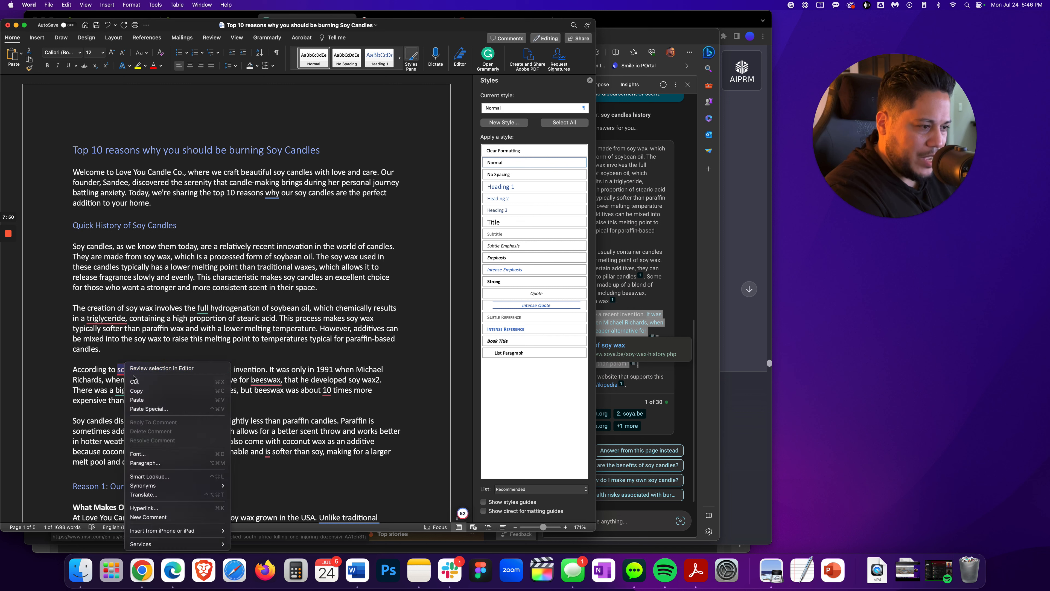
left_click(137, 509)
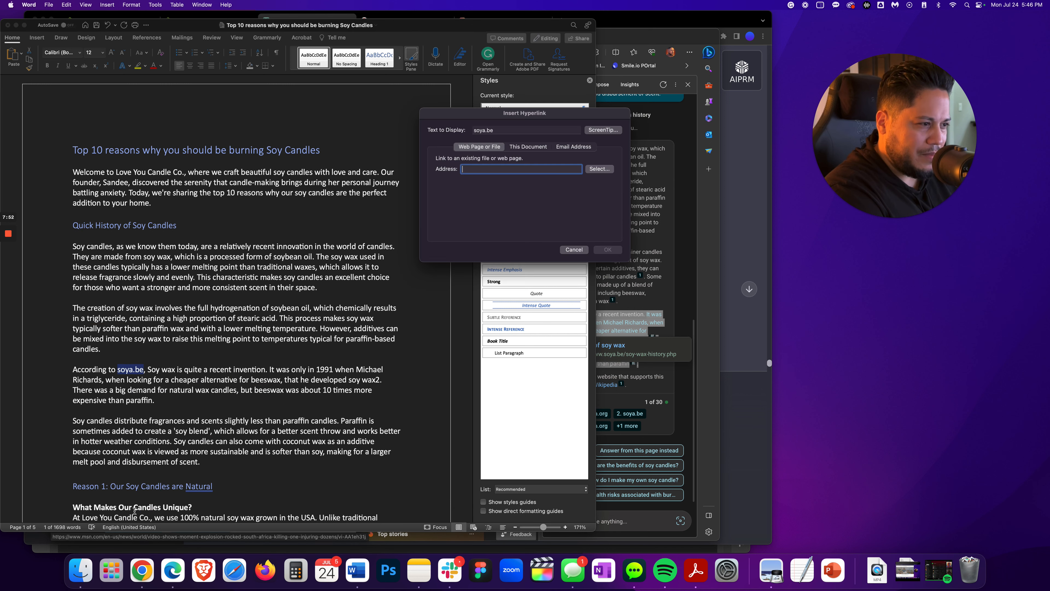
left_click_drag(568, 115, 927, 280)
left_click(706, 303)
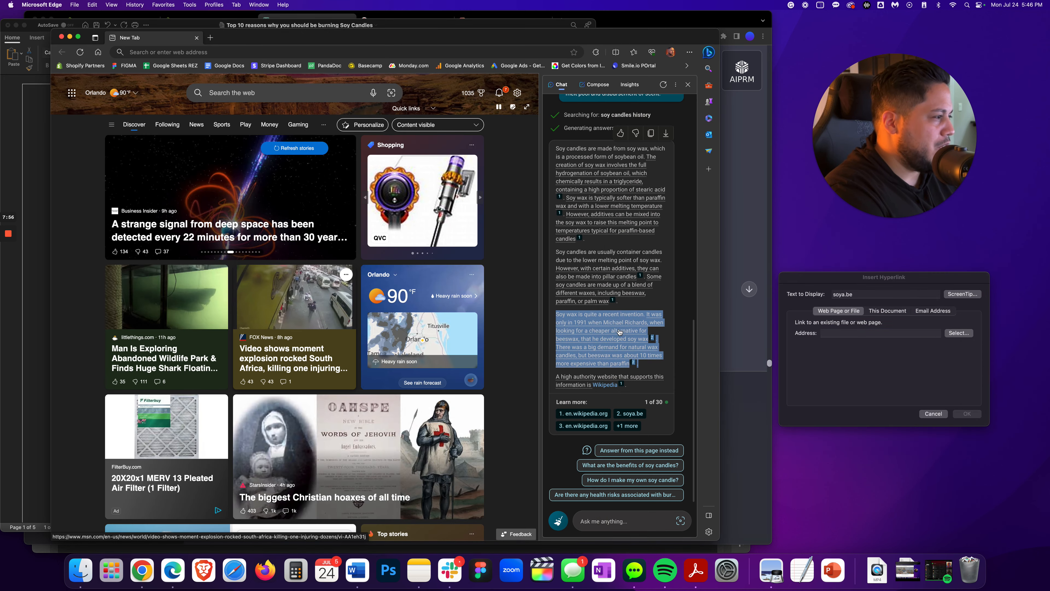
left_click(603, 350)
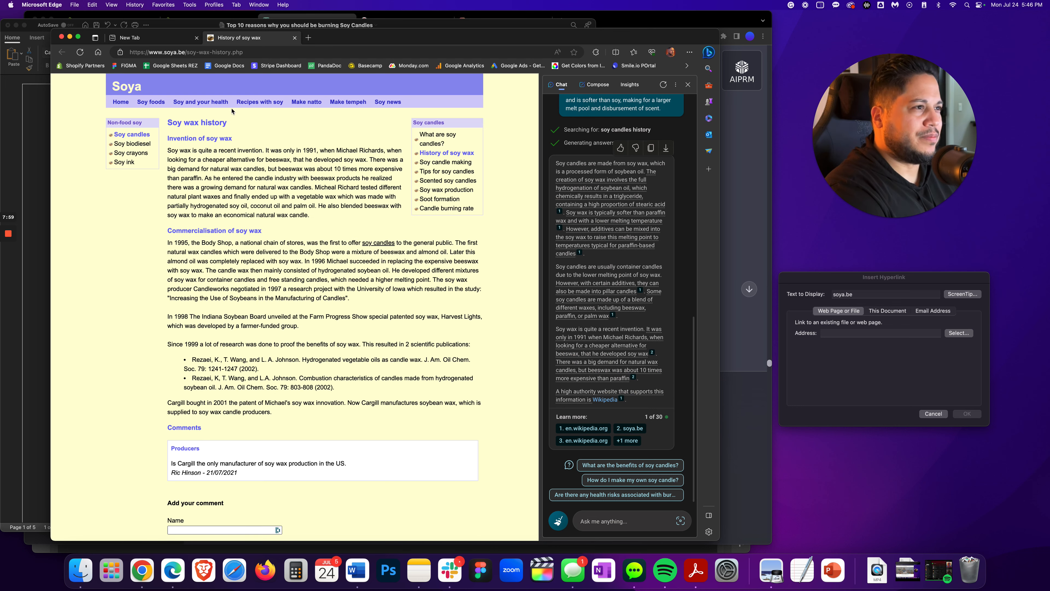
left_click(201, 55)
key("super+c")
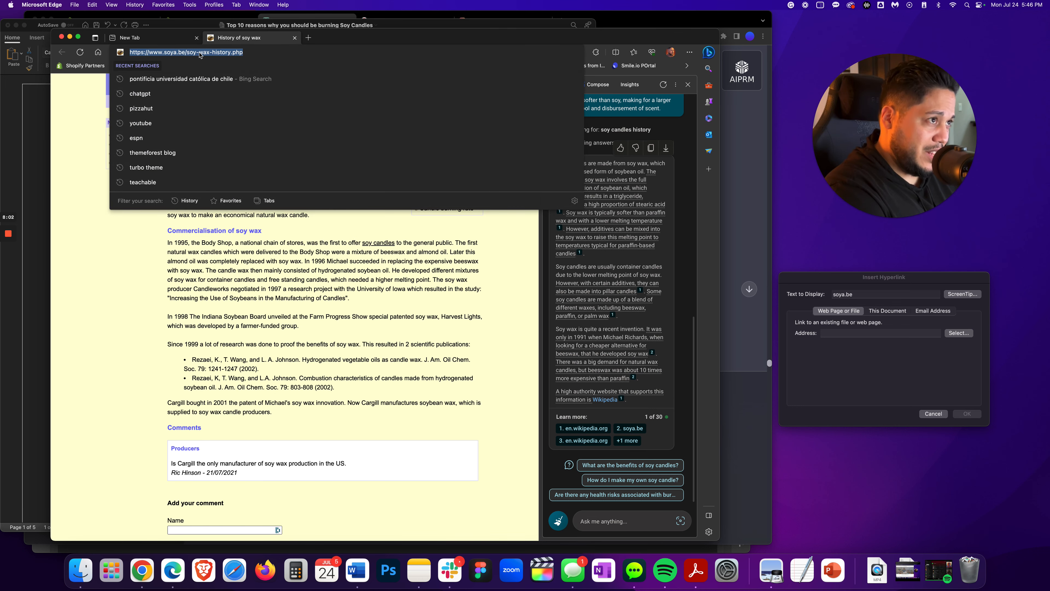
key("super+Tab")
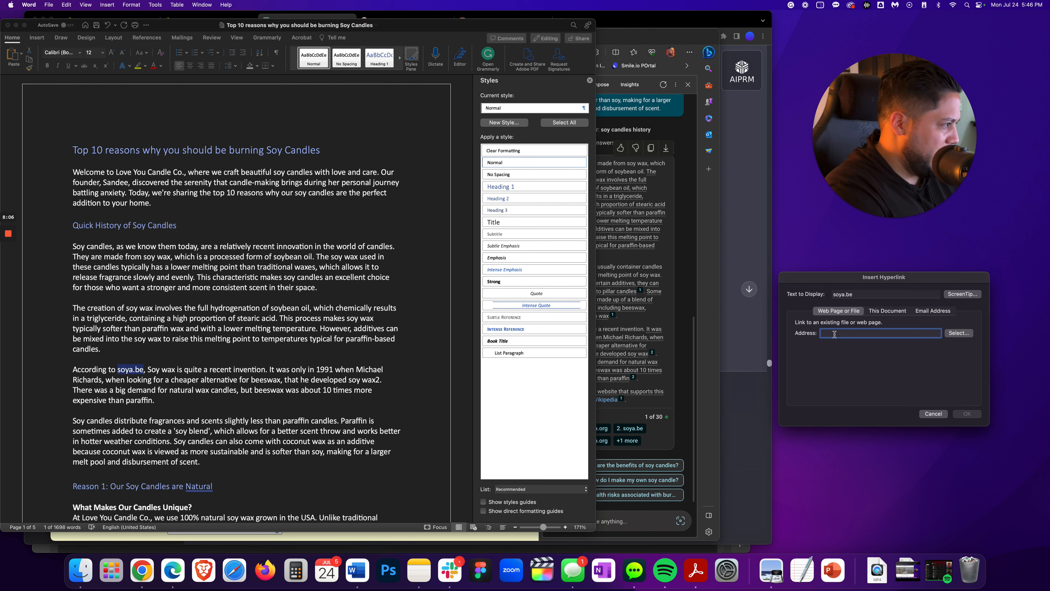
key("super+v")
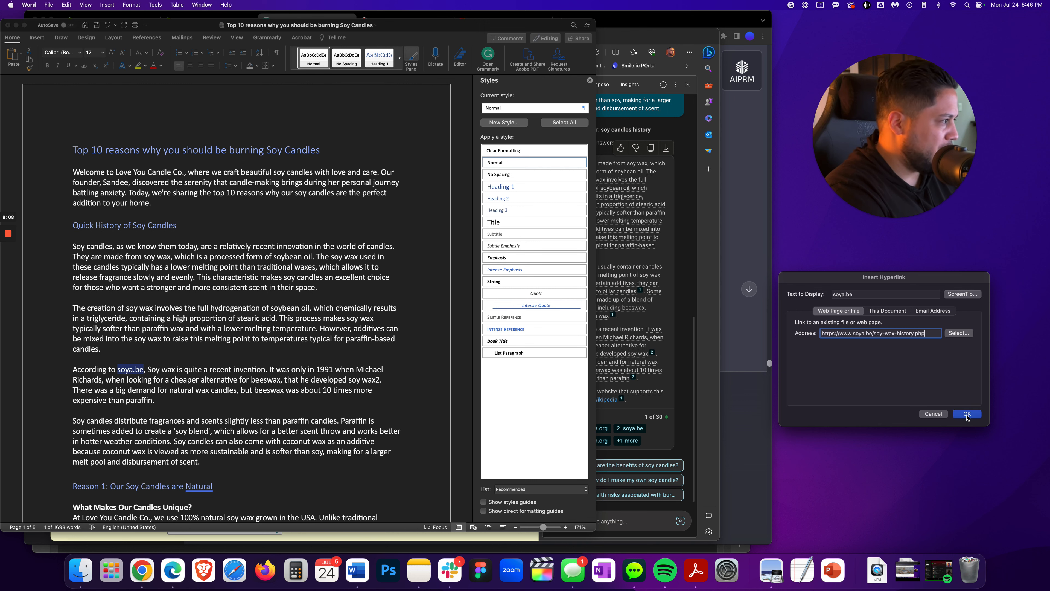
left_click(967, 414)
left_click(206, 389)
mouse_move(249, 374)
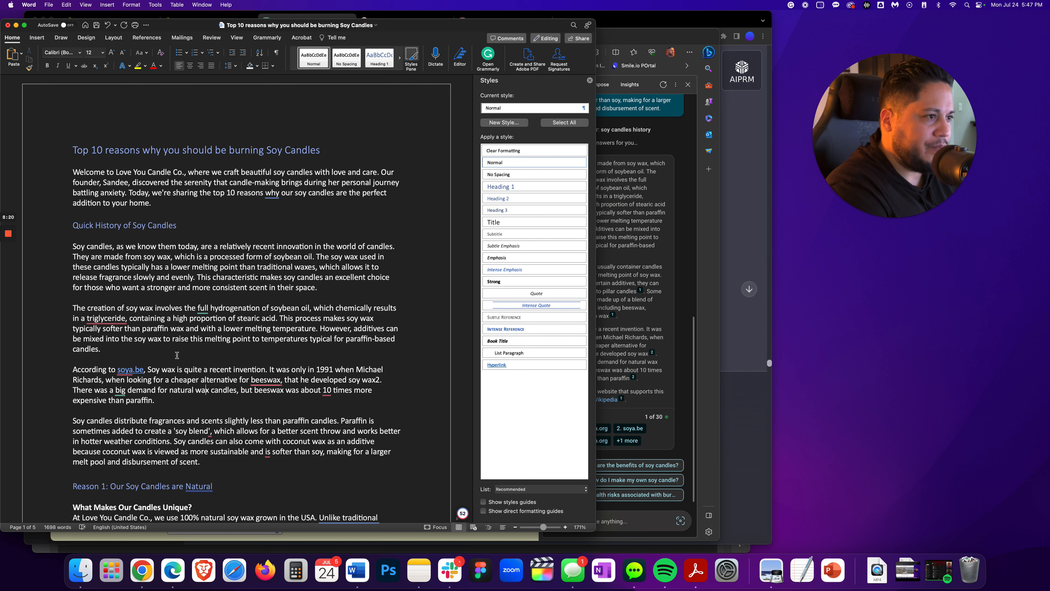
Copy the whole Quick History of Soy Candles section from Word and paste it below the introduction in the Surfer draft
left_click_drag(73, 225, 213, 475)
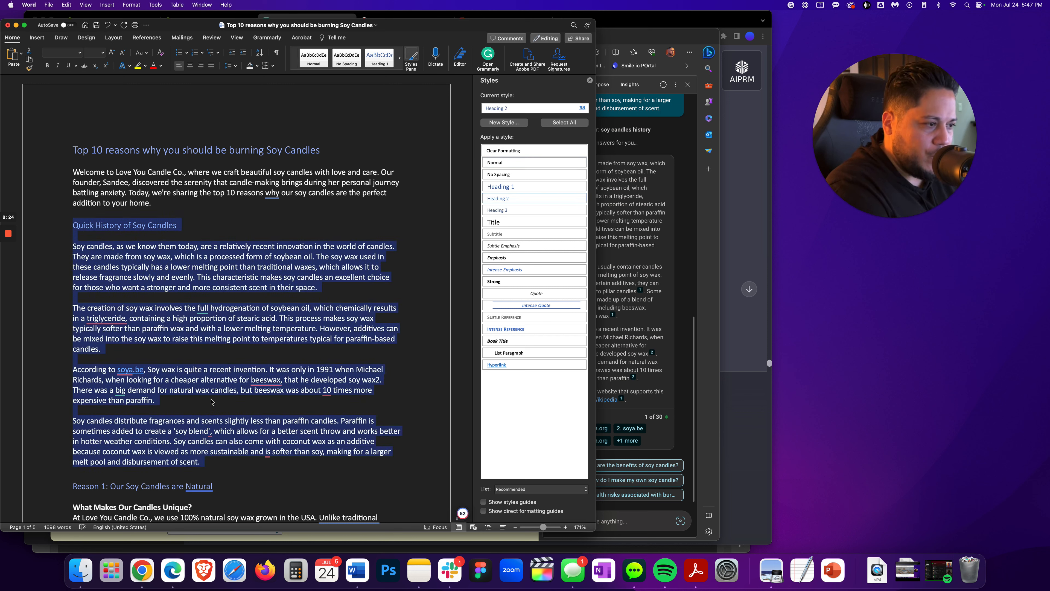
right_click(214, 385)
left_click(225, 396)
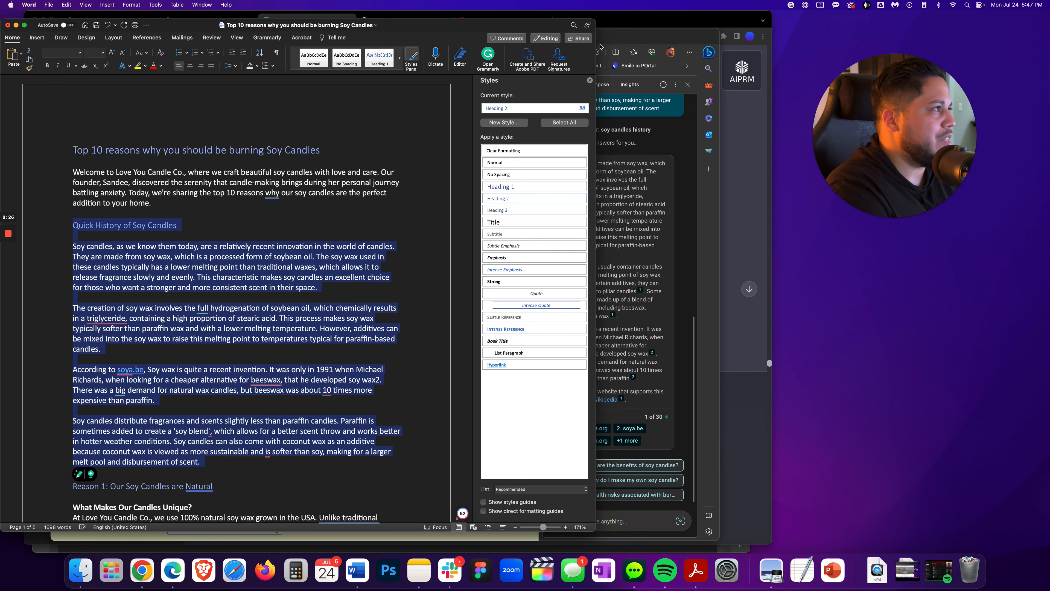
left_click(630, 44)
left_click(142, 570)
left_click(476, 21)
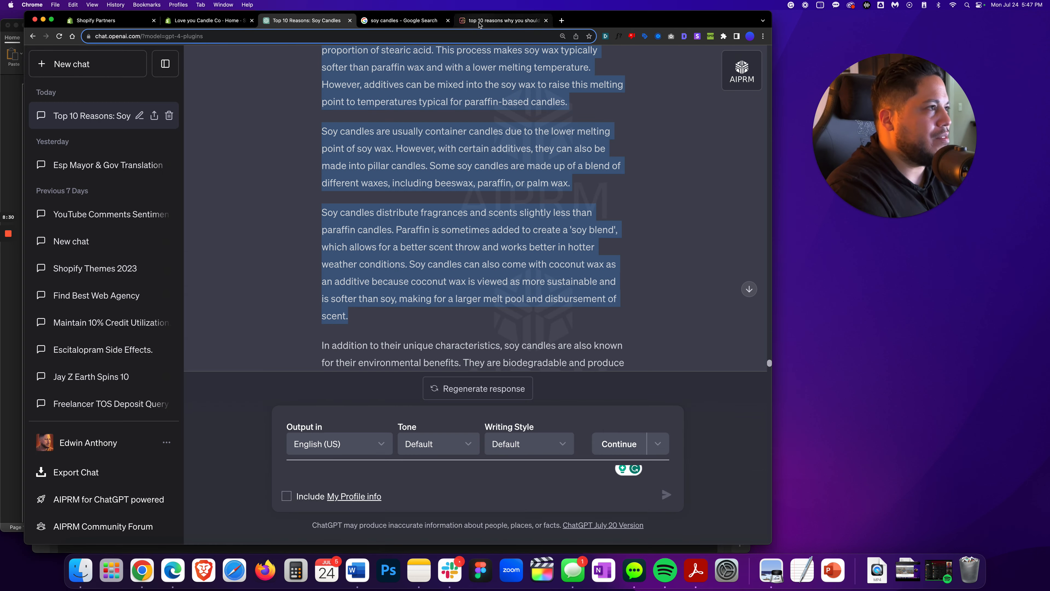
left_click(89, 234)
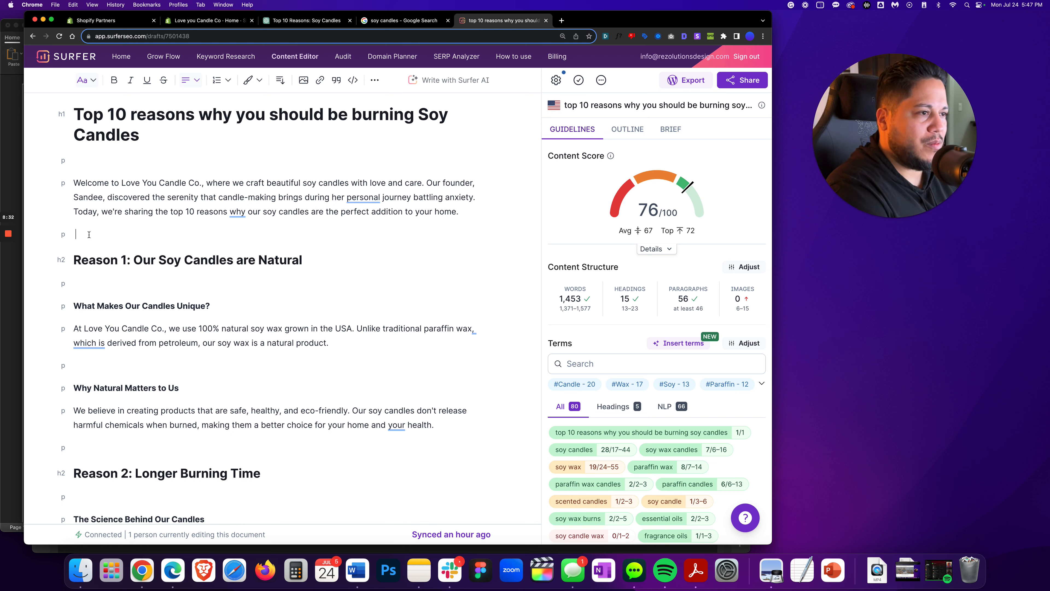
key("Return")
key("Return")
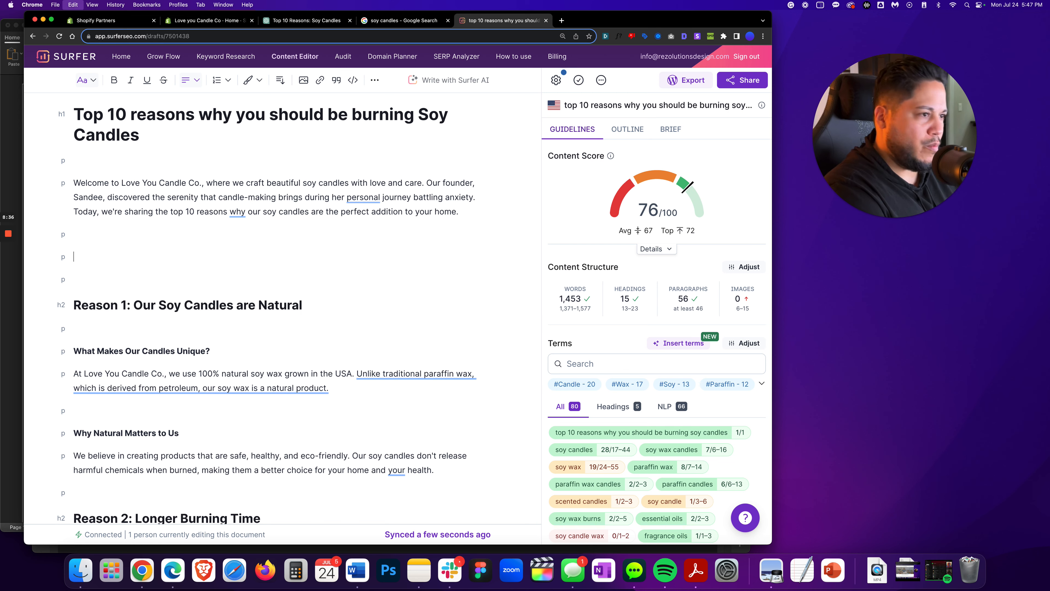
key("super+v")
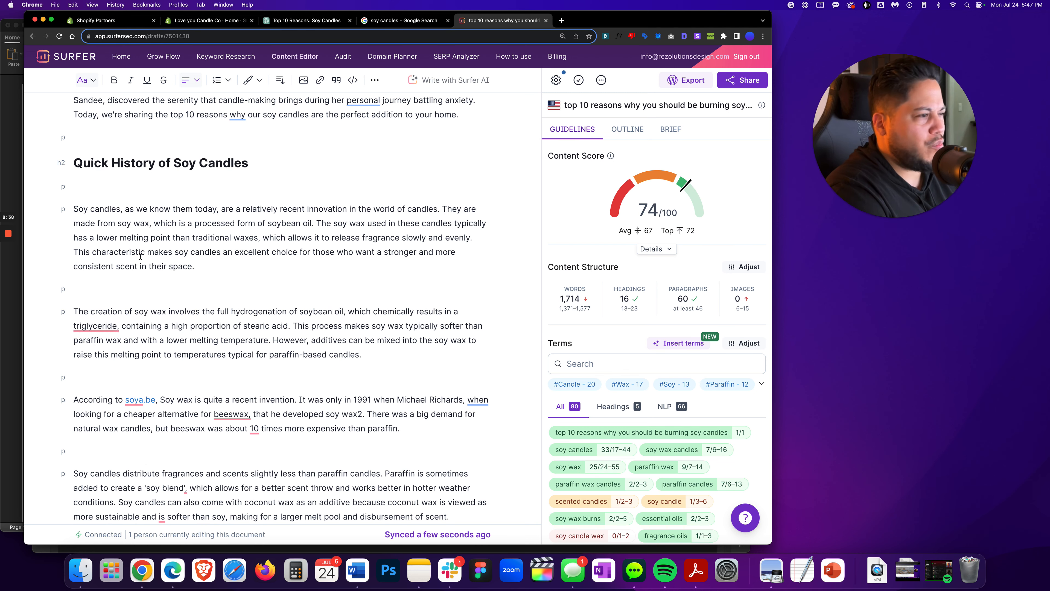
scroll(100, 327, "down", 2)
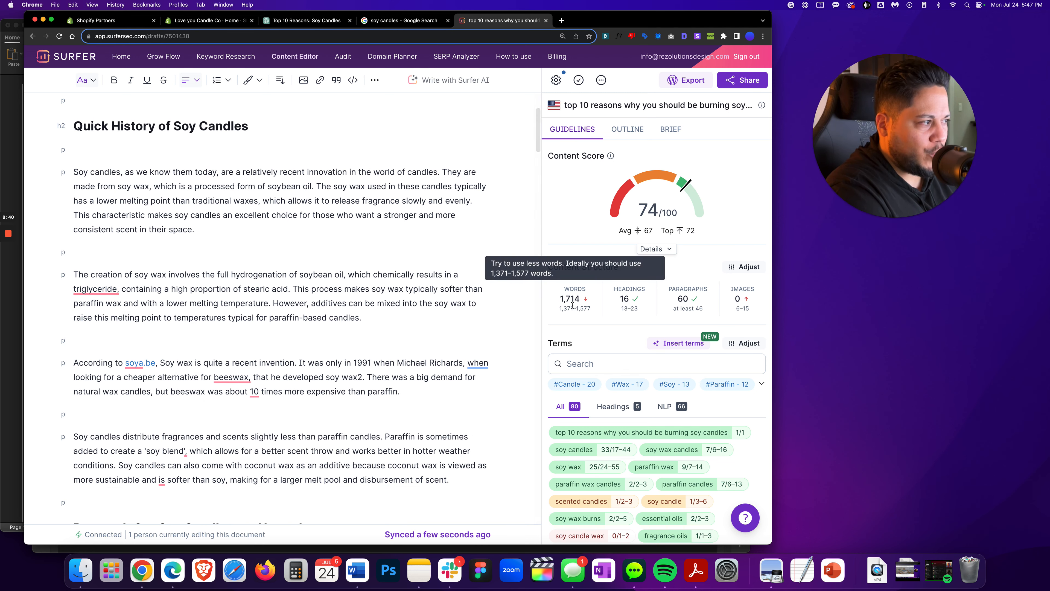
scroll(110, 379, "down", 2)
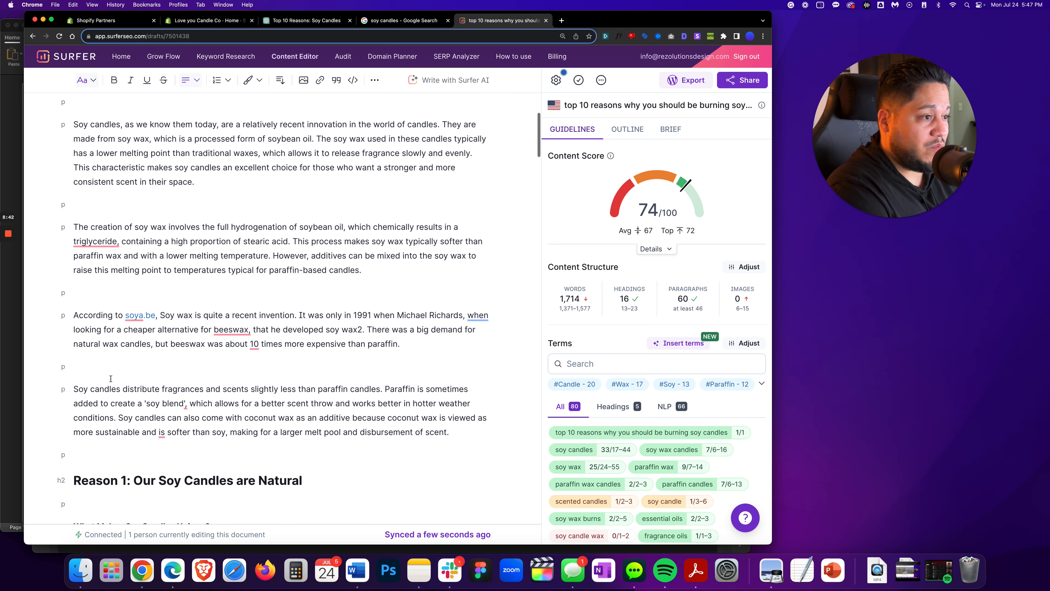
scroll(111, 379, "up", 3)
scroll(112, 378, "up", 5)
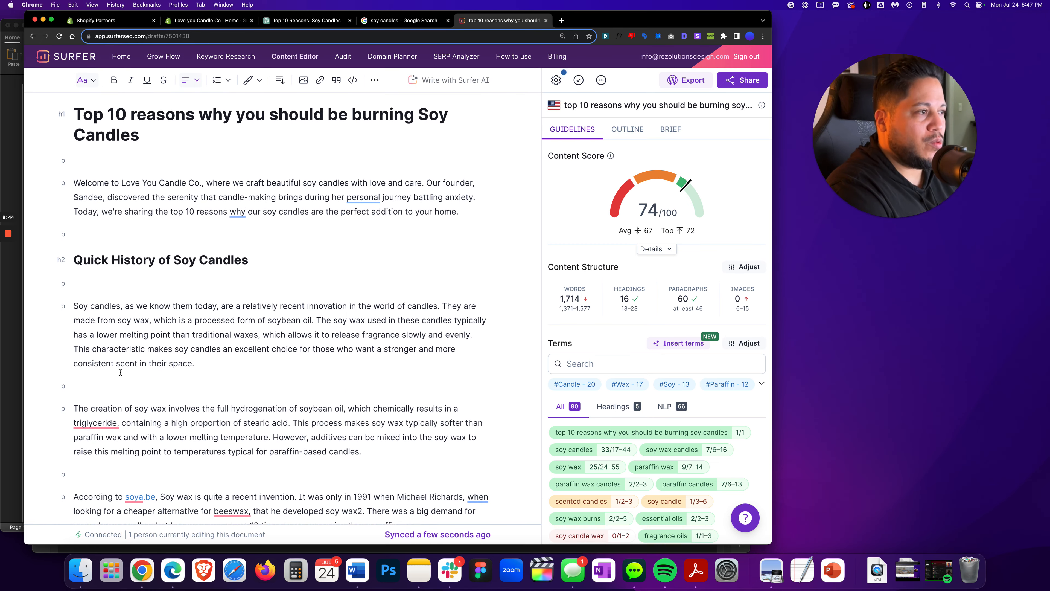
Return to the Word document and save it
left_click(356, 572)
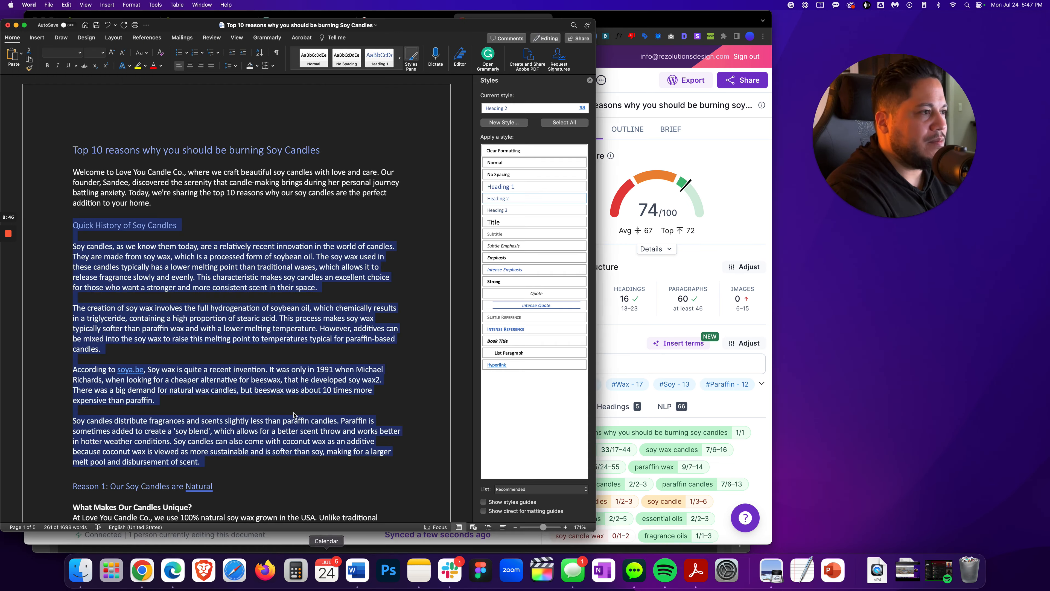
left_click(188, 278)
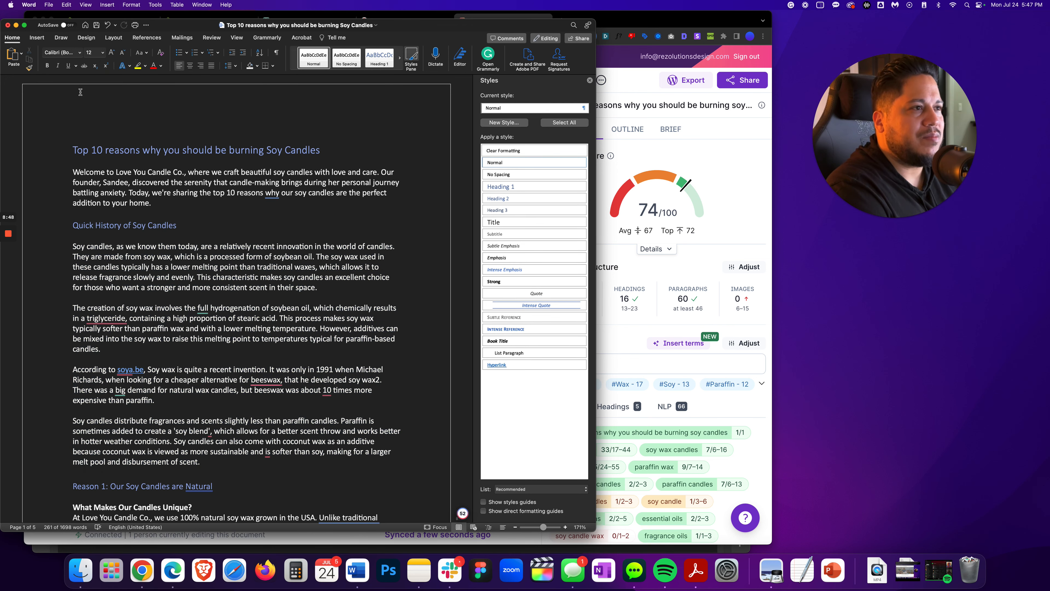
left_click(97, 24)
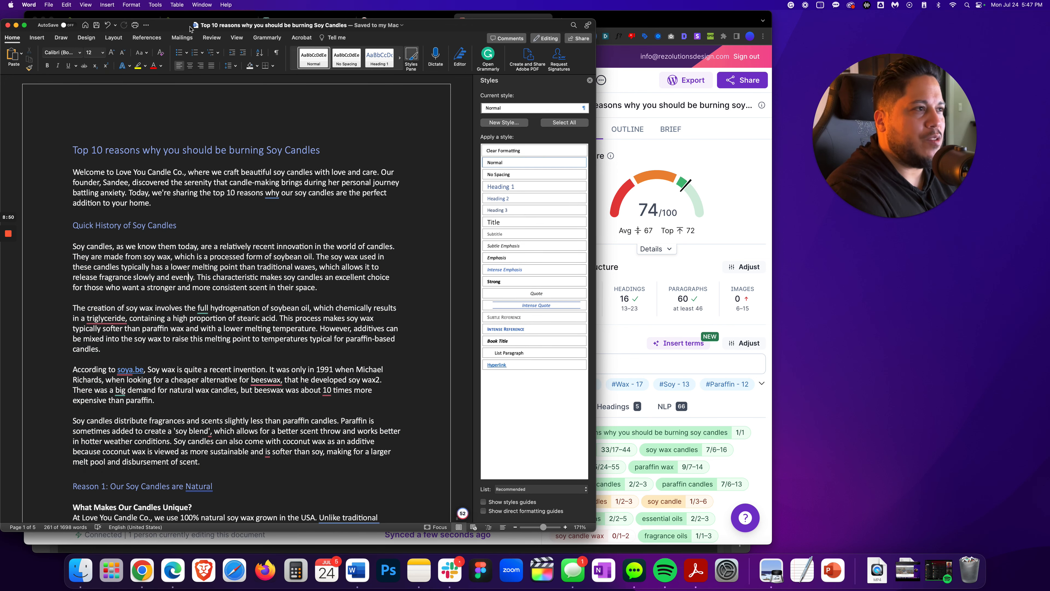
Run Grammarly's plagiarism check on the document
left_click_drag(190, 29, 254, 23)
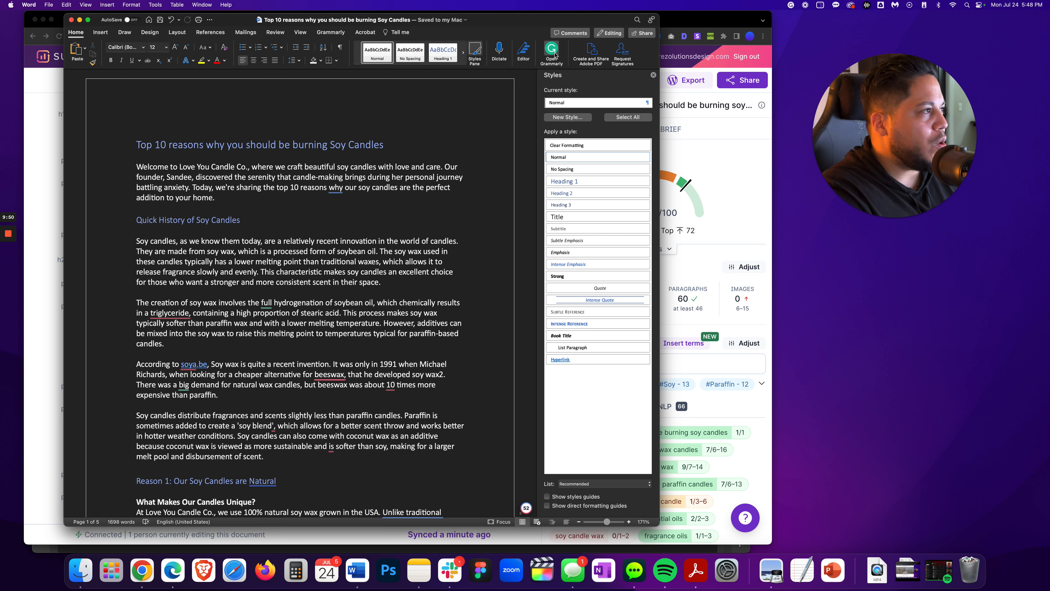
left_click(653, 76)
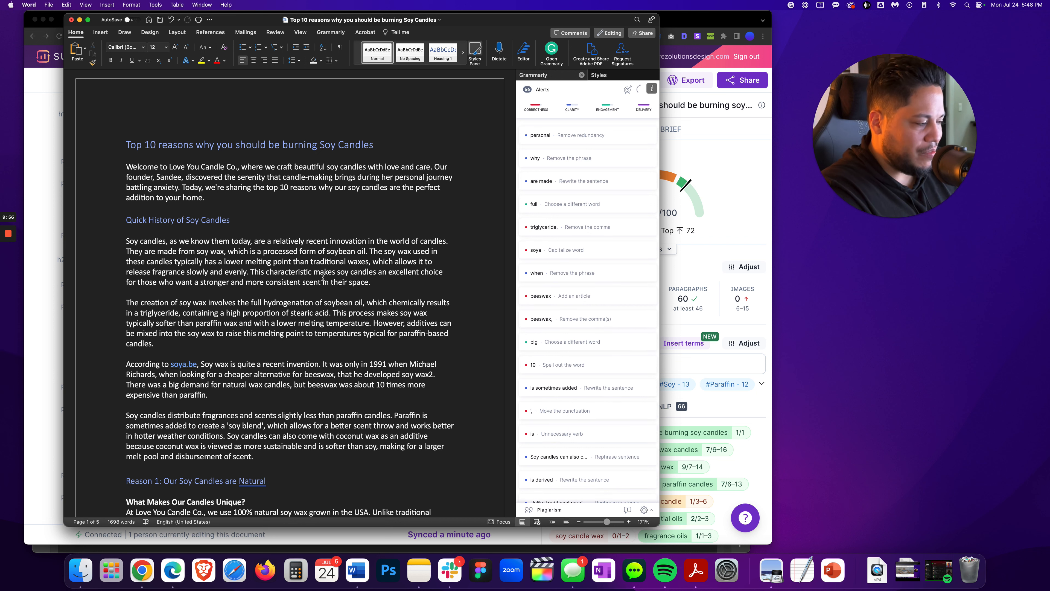
left_click(546, 510)
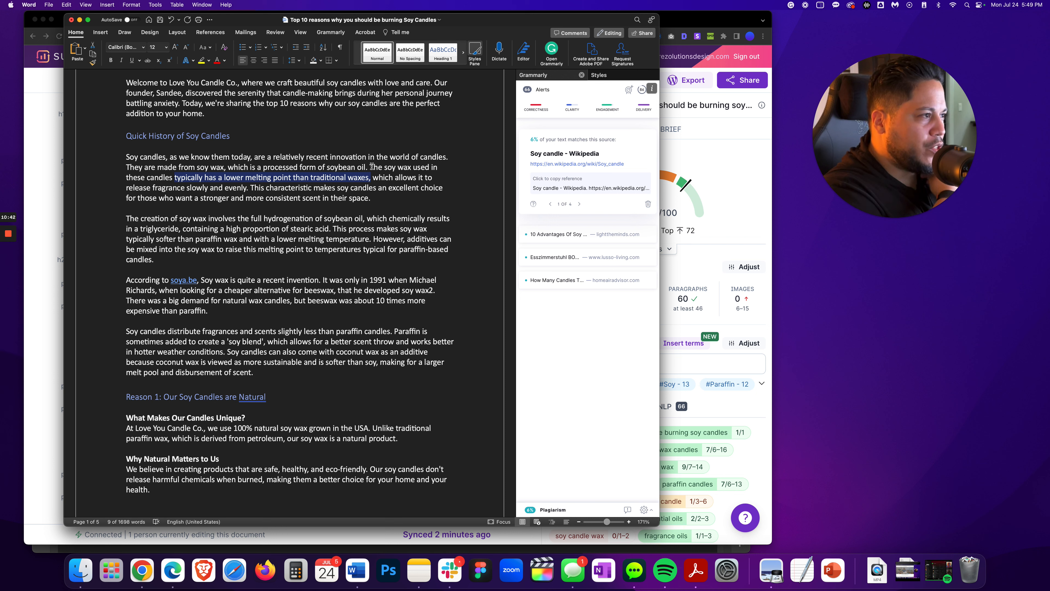
Copy the flagged sentence about soy wax's lower melting point and ask ChatGPT in a new chat to "rephrase the following:" it
left_click_drag(370, 166, 246, 187)
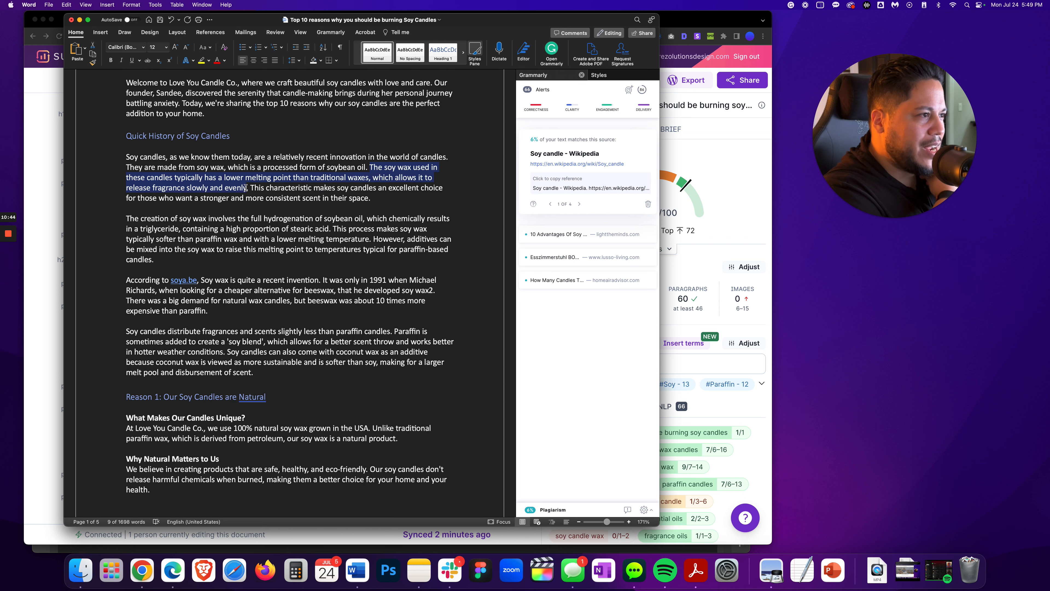
right_click(245, 190)
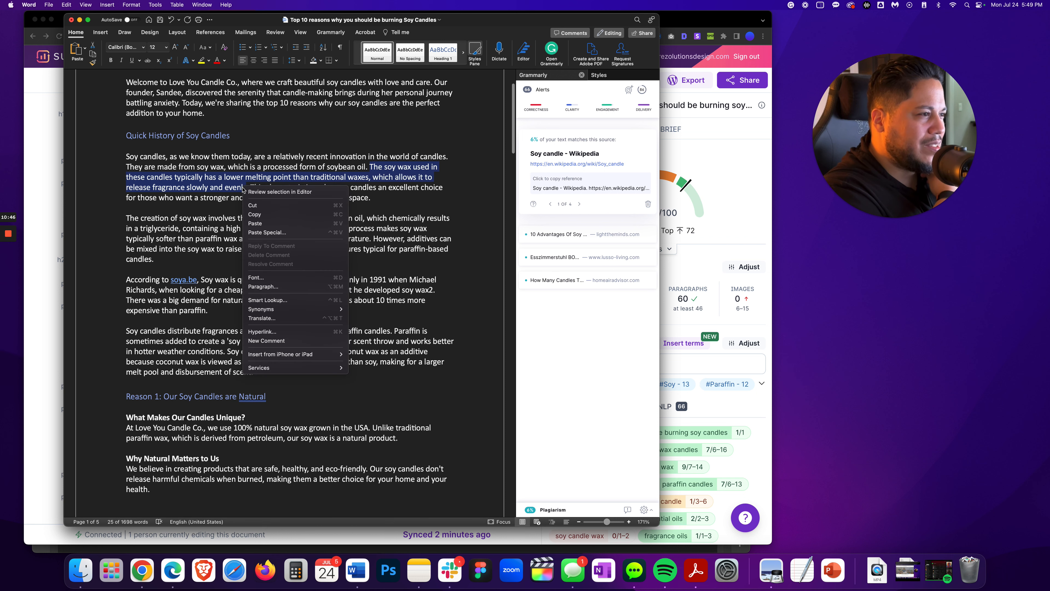
left_click(255, 215)
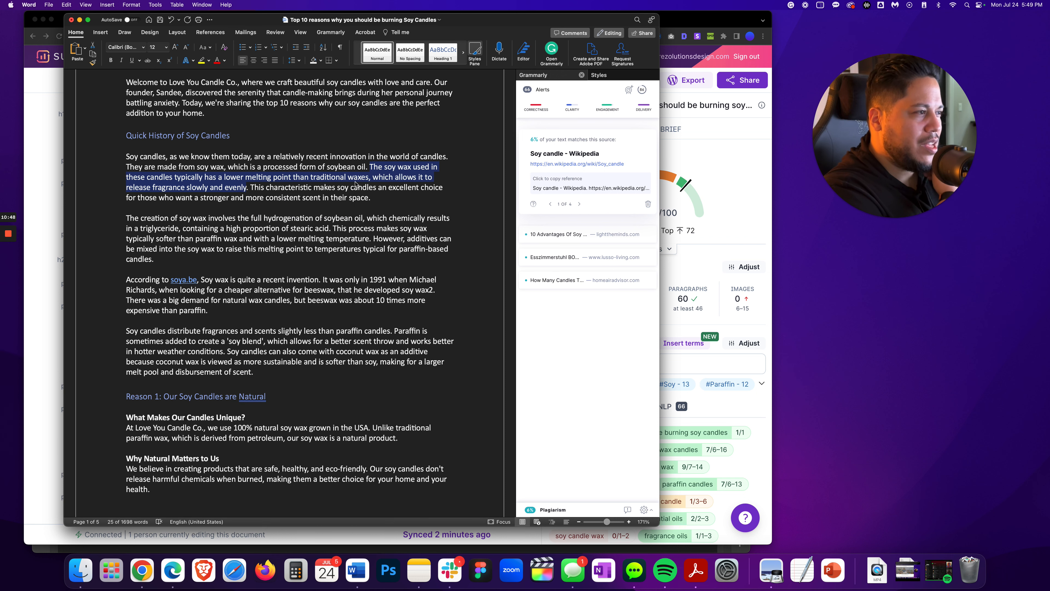
left_click(47, 229)
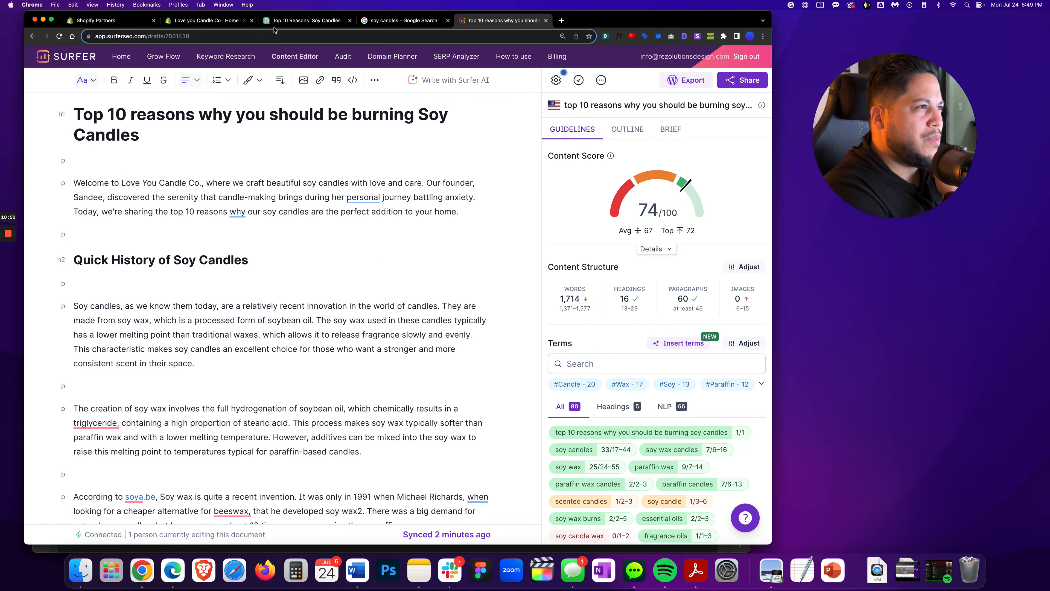
left_click(306, 20)
left_click(71, 63)
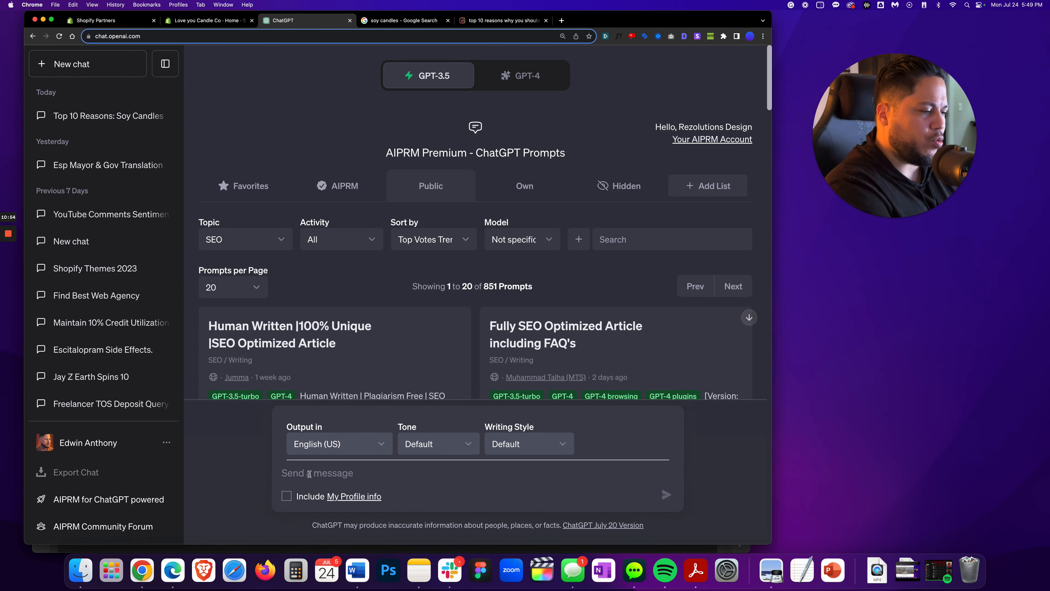
type("rephra")
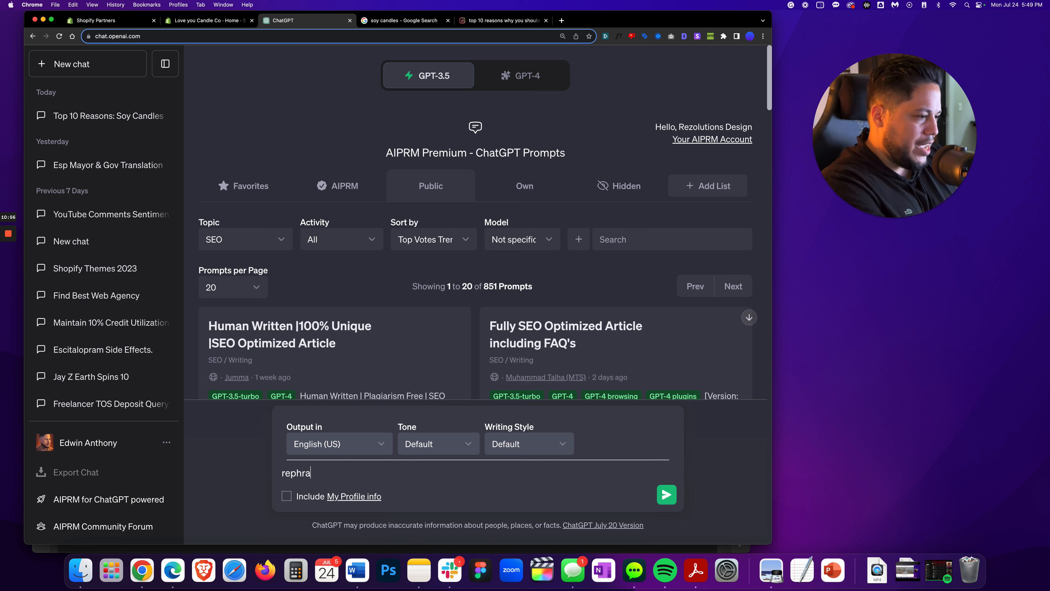
type("se the follo")
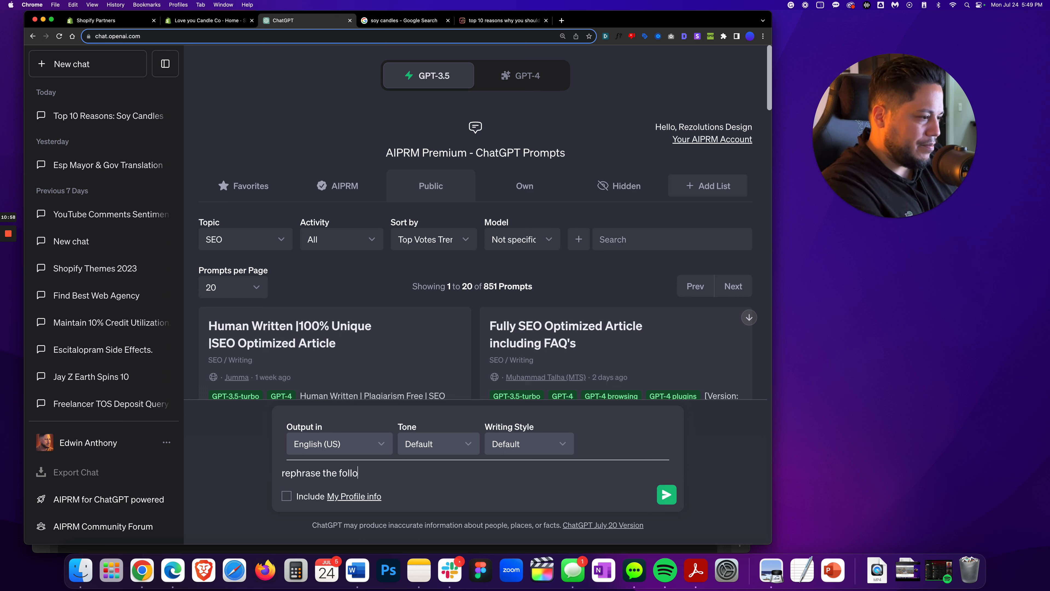
type("wing:")
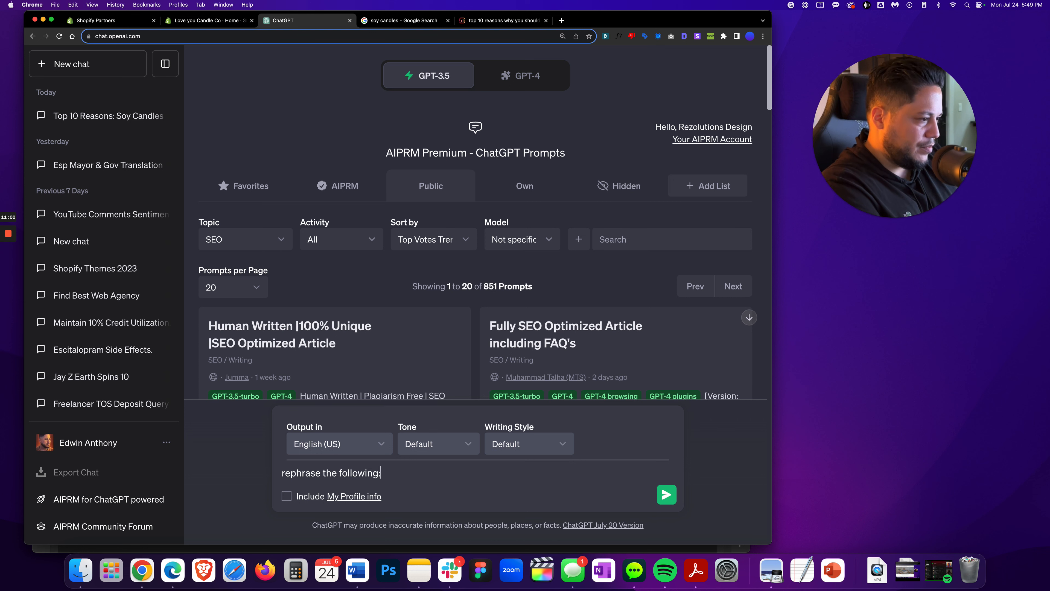
key("super+v")
key("Return")
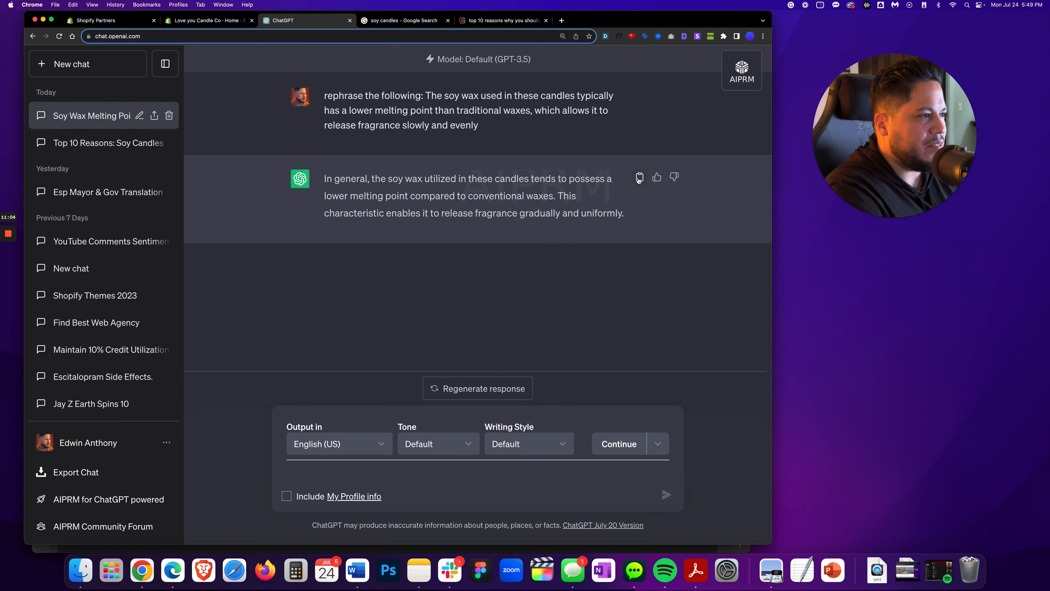
Replace the melting-point sentence in the first history paragraph with ChatGPT's rephrased version
left_click(639, 178)
key("super+Tab")
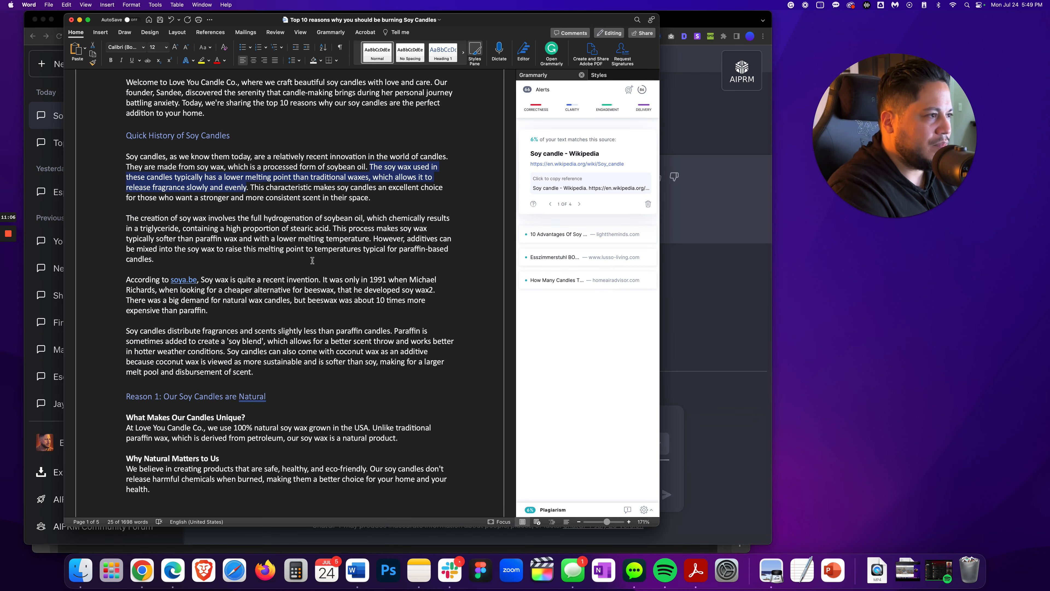
left_click(85, 50)
left_click(103, 71)
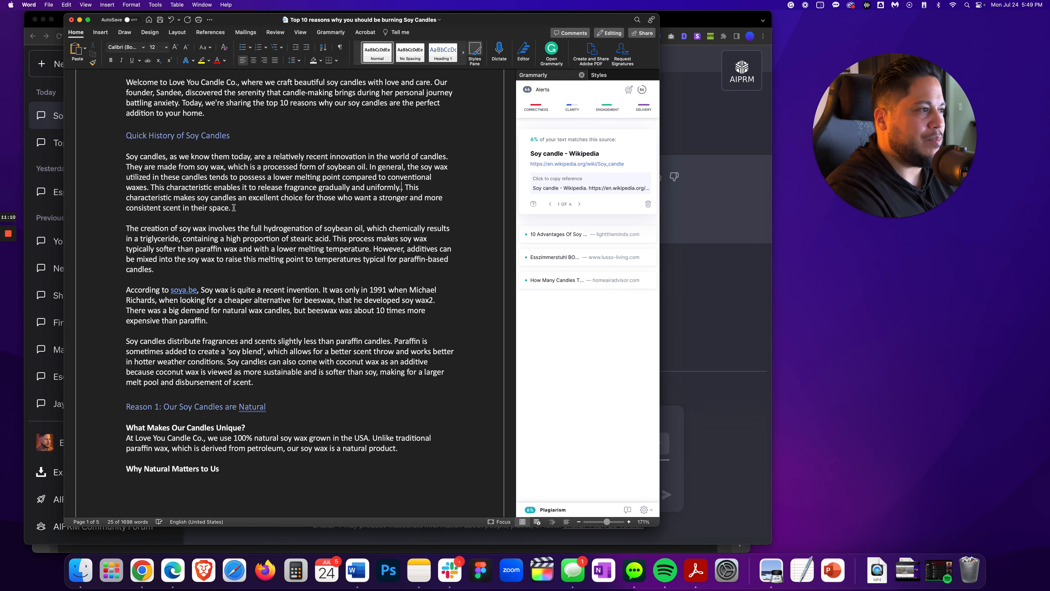
key("BackSpace")
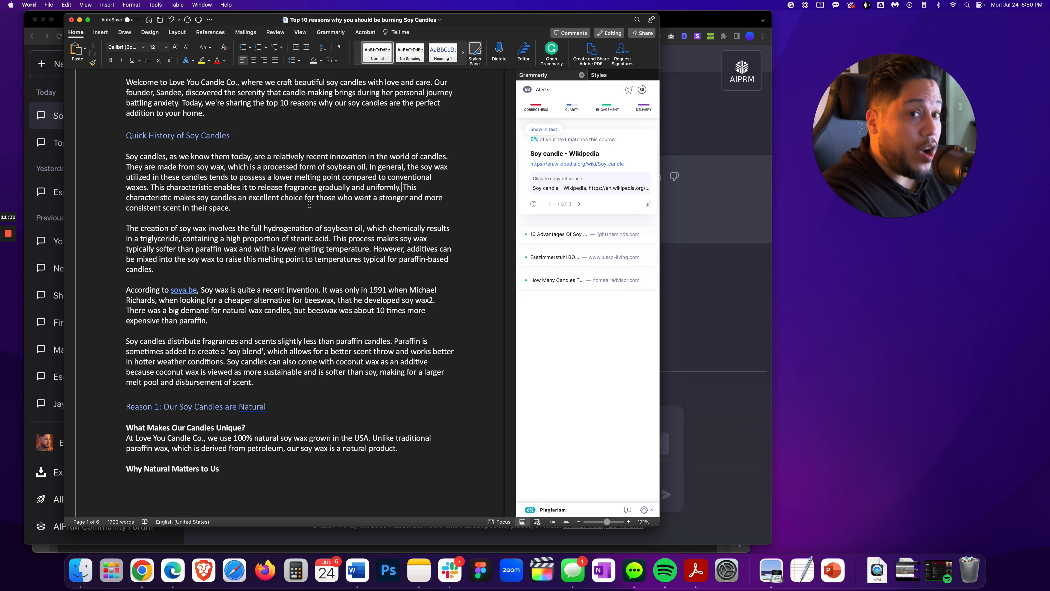
Copy the flagged sentence on how soy wax is created and ask ChatGPT to "do the same for this:"
left_click(544, 235)
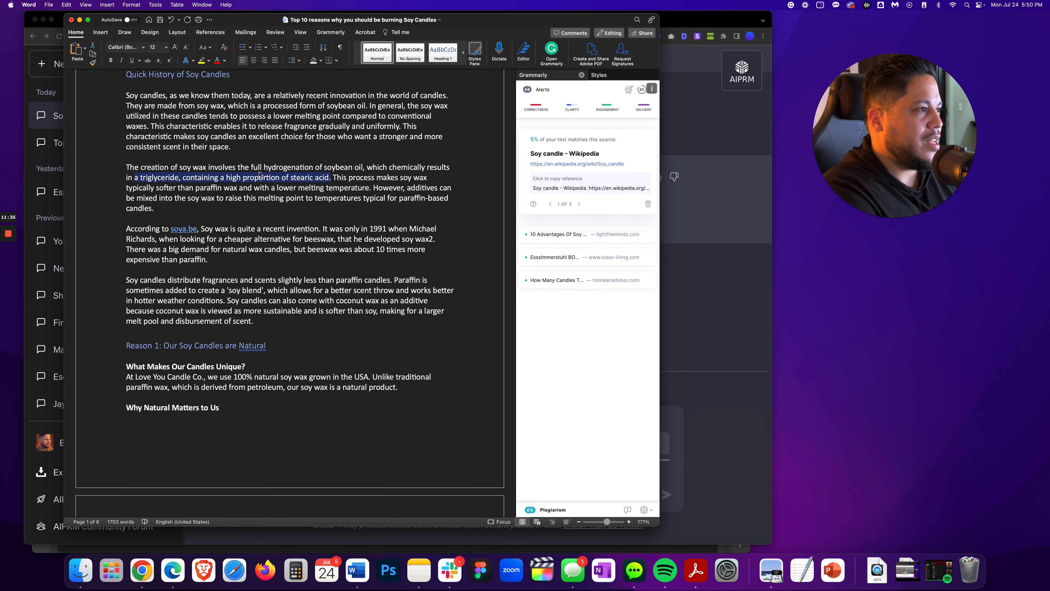
left_click_drag(123, 167, 325, 176)
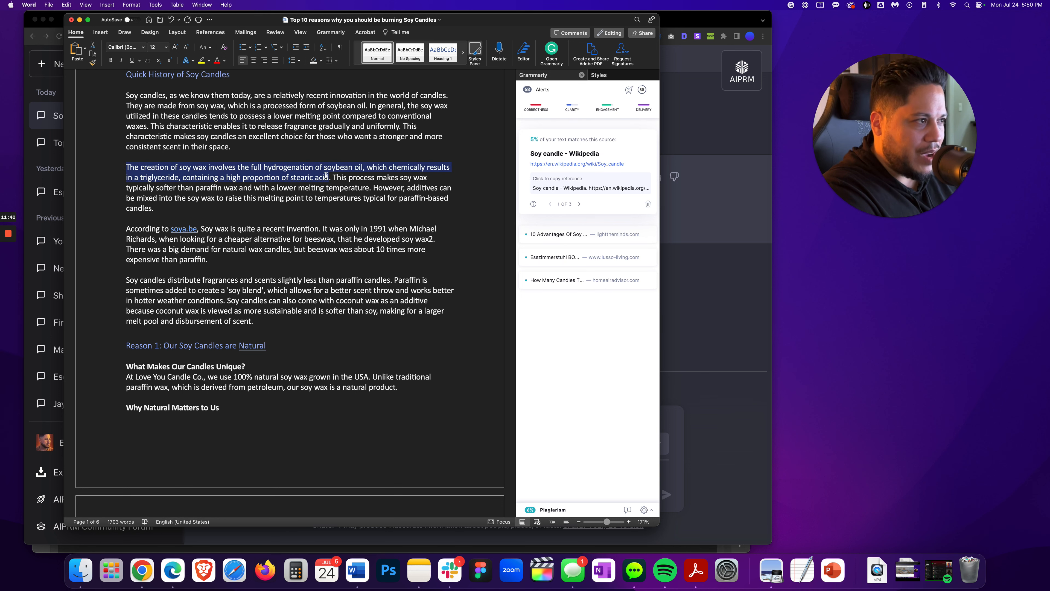
right_click(310, 175)
key("cmd+Tab")
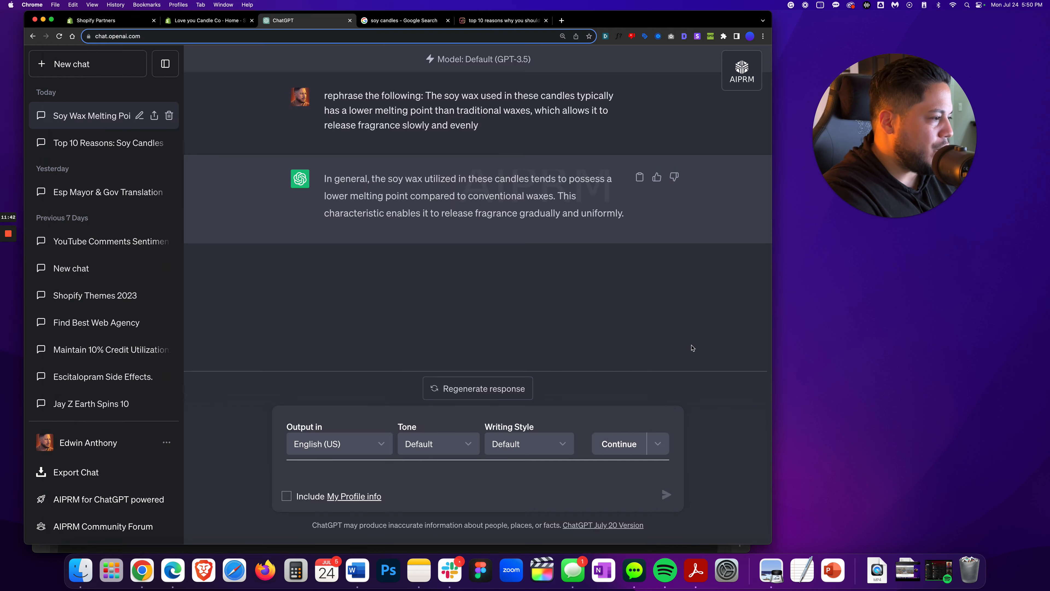
type("do the ")
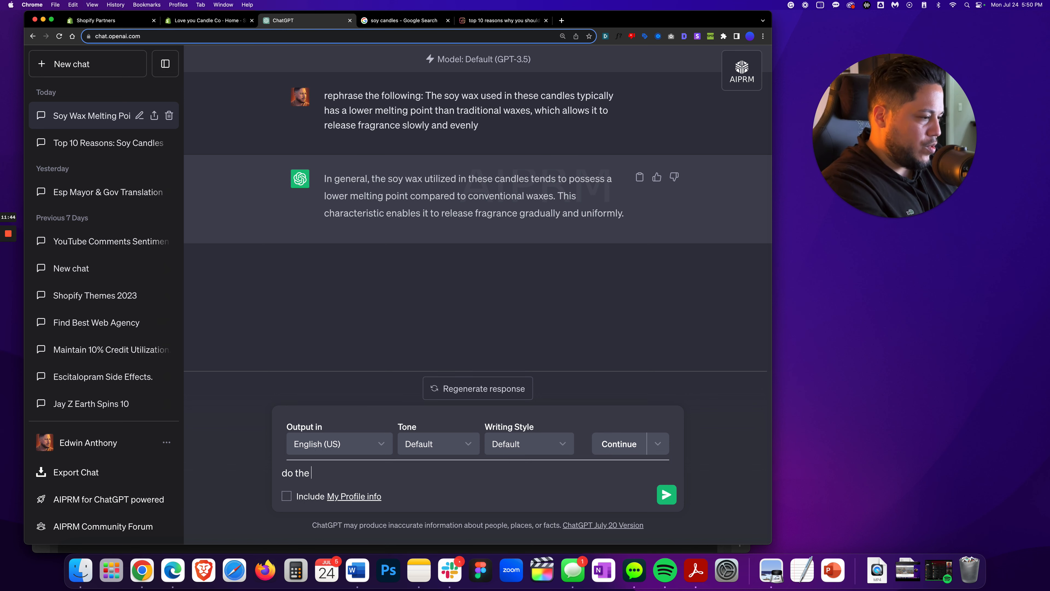
type("same for this:")
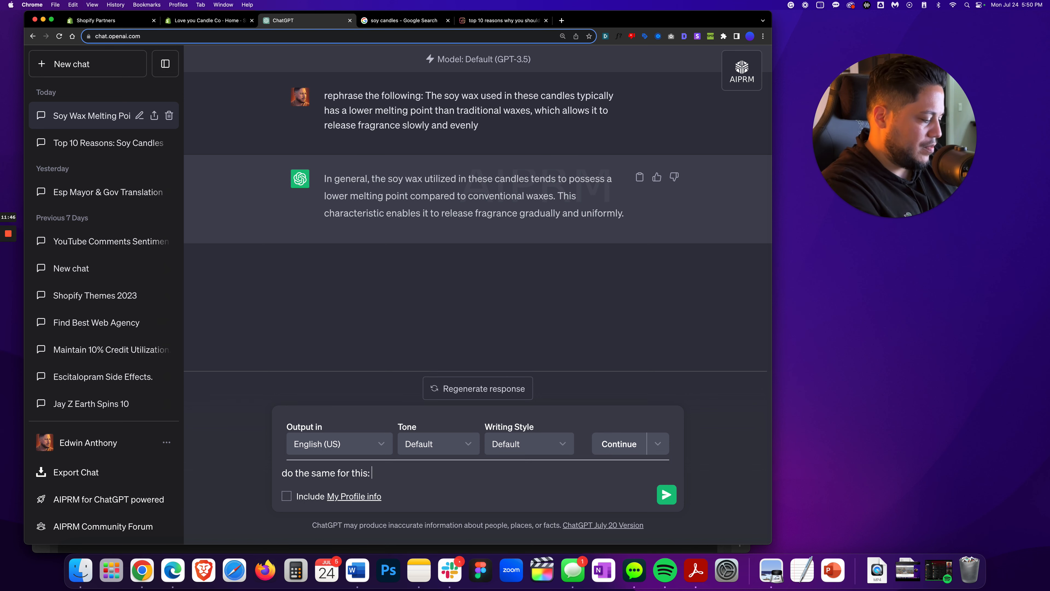
key("super+v")
key("Return")
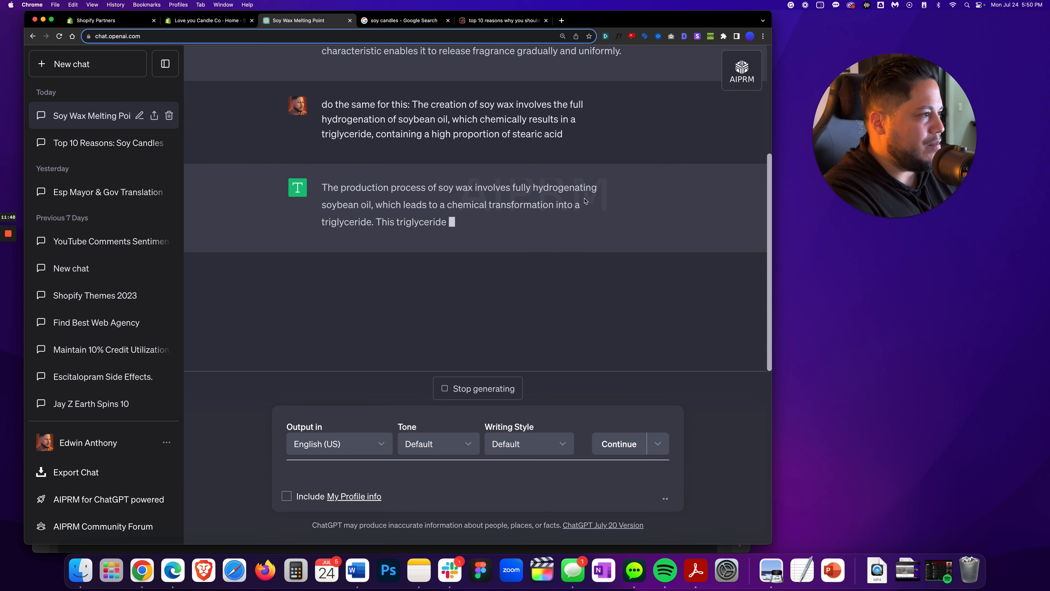
Replace the soy wax creation sentence in Word with ChatGPT's rephrased version
left_click(637, 187)
key("super+Tab")
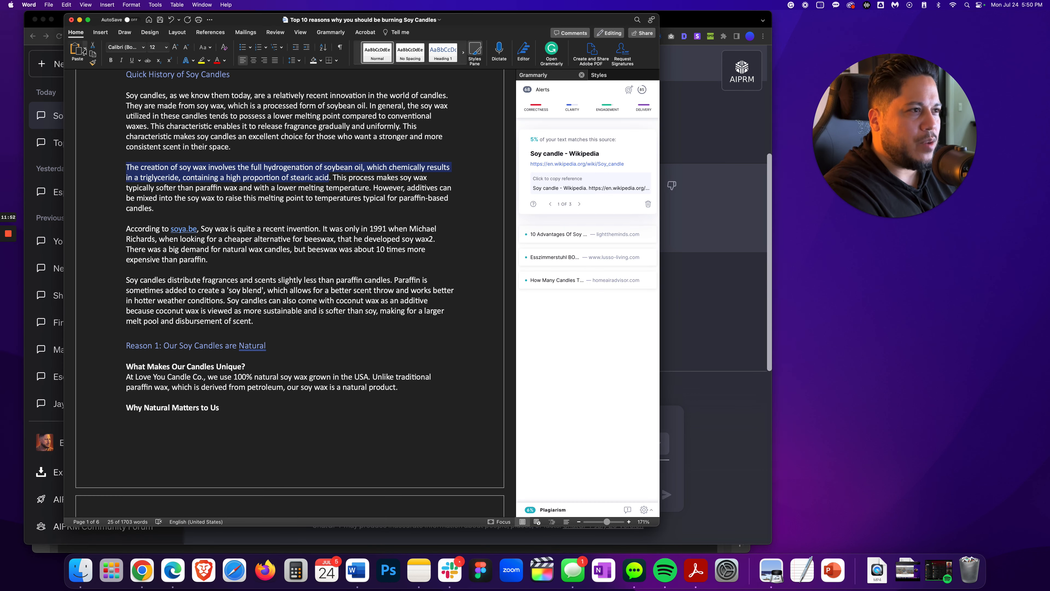
key("super+v")
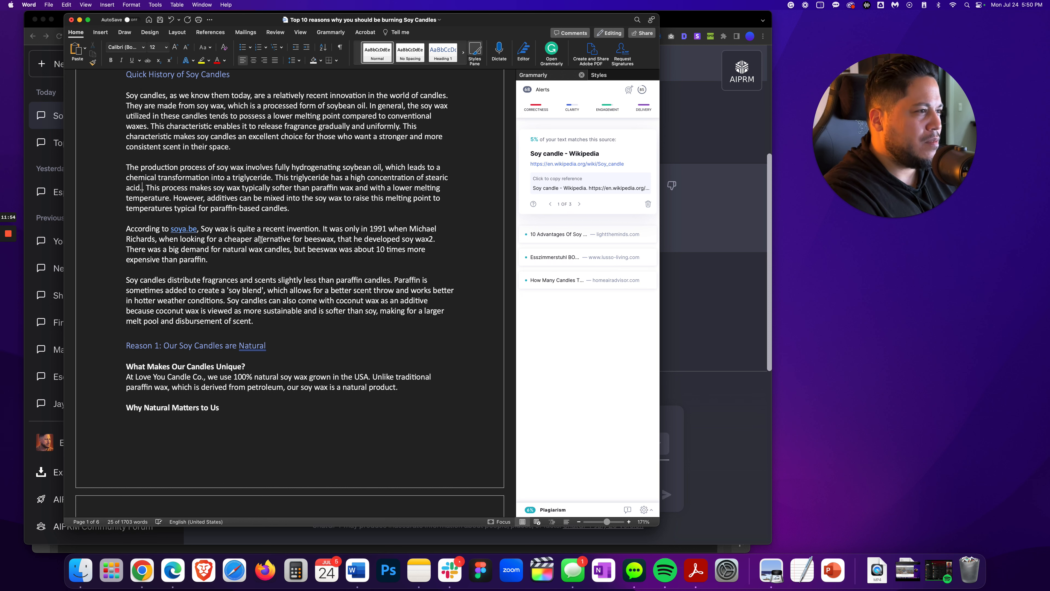
Copy the flagged sentence saying soy wax is softer than paraffin with a lower melting temperature and ask ChatGPT "same here:" with it
key("BackSpace")
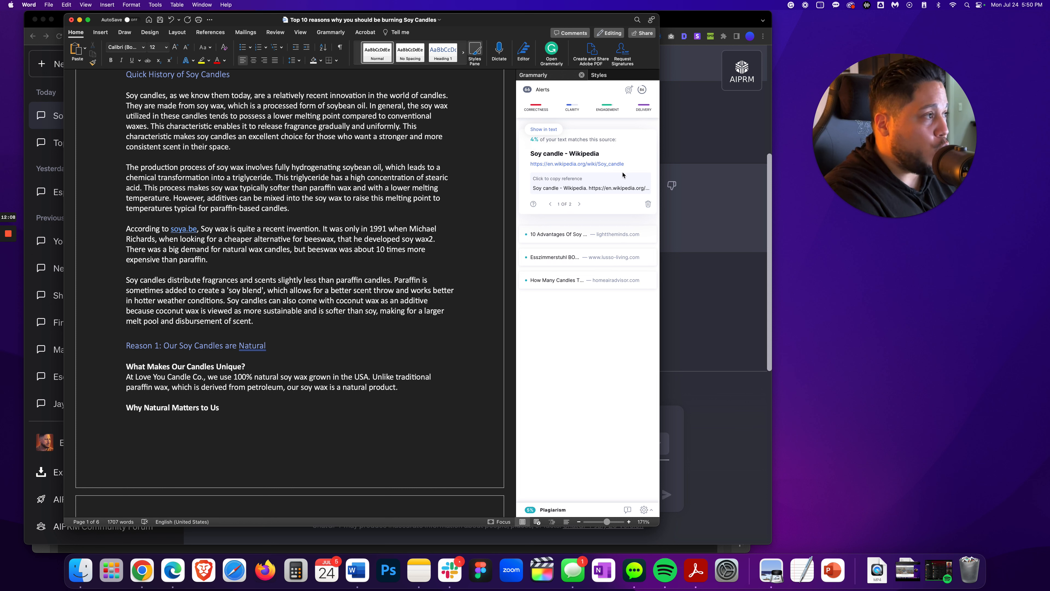
left_click(545, 129)
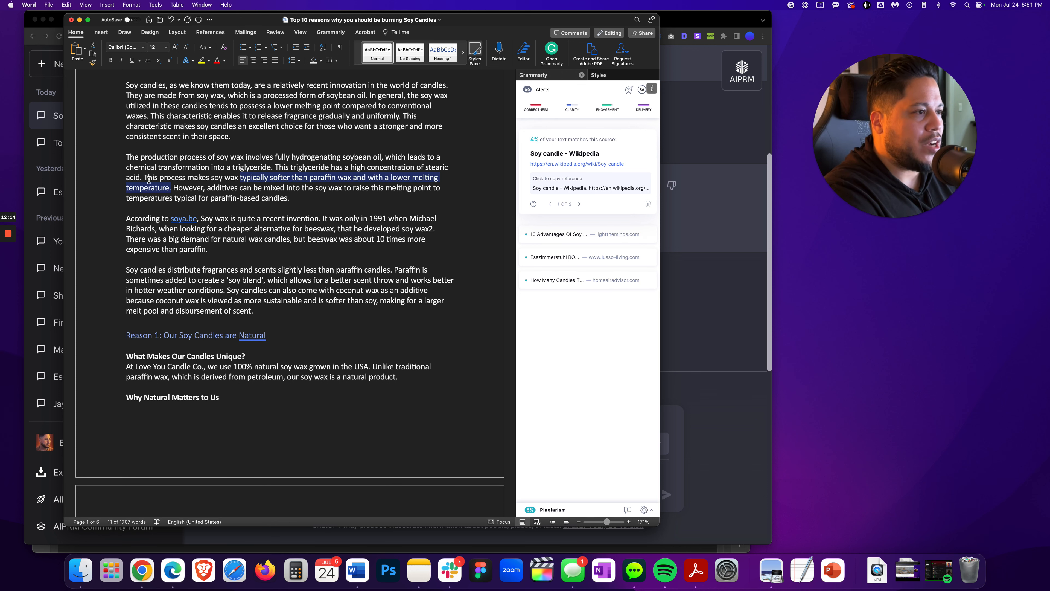
left_click_drag(144, 178, 168, 184)
right_click(160, 189)
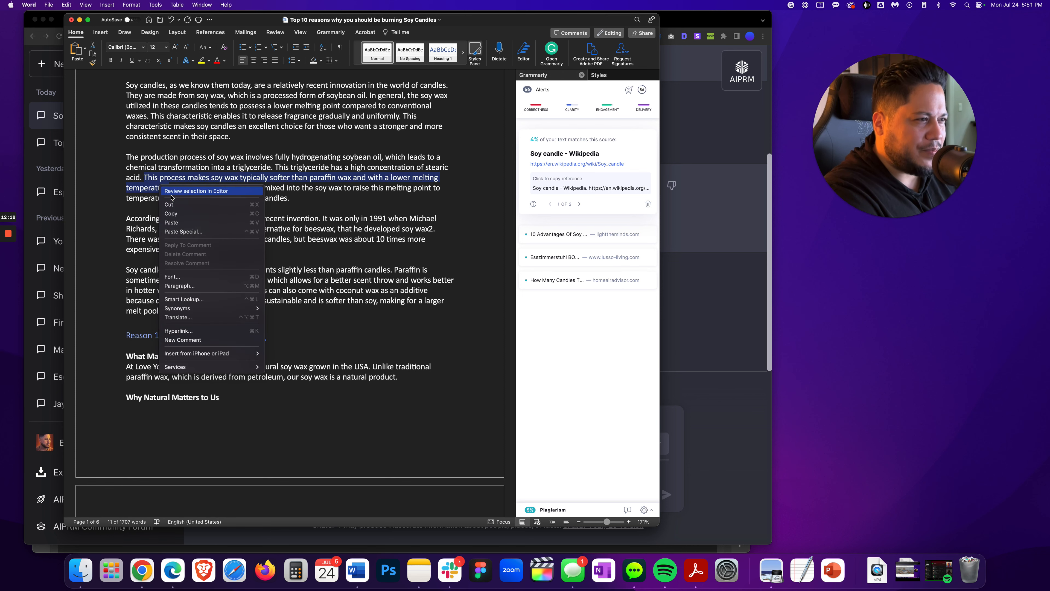
left_click(176, 214)
key("super+Tab")
left_click(323, 492)
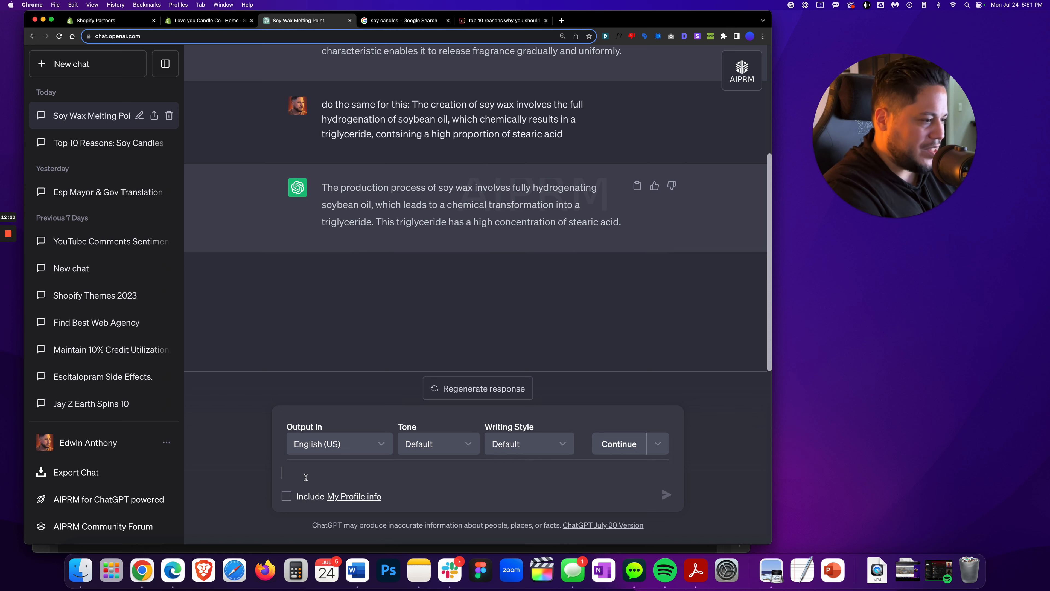
type("same here:")
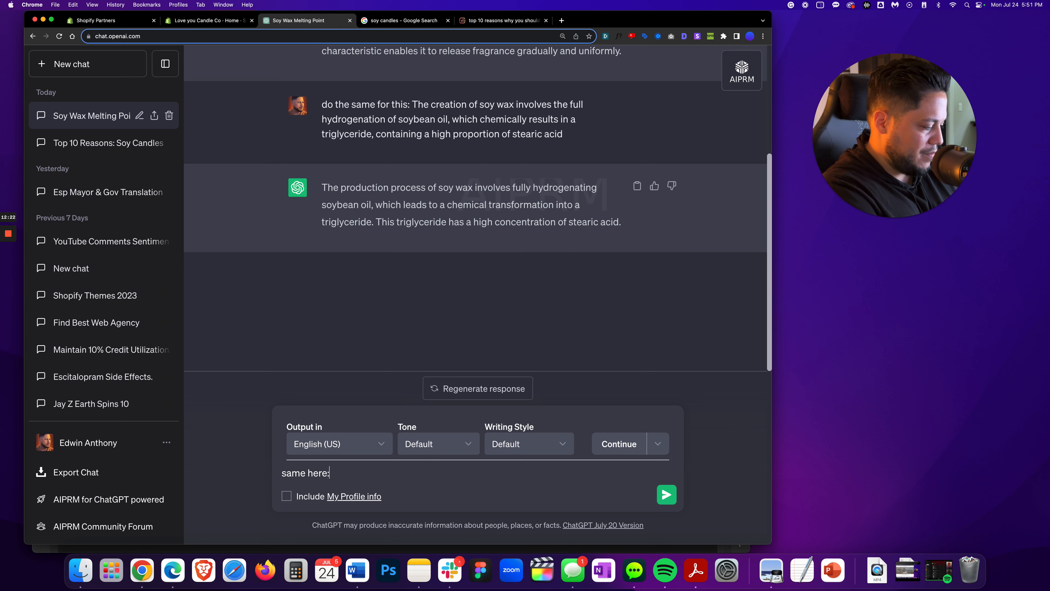
key("super+v")
key("Return")
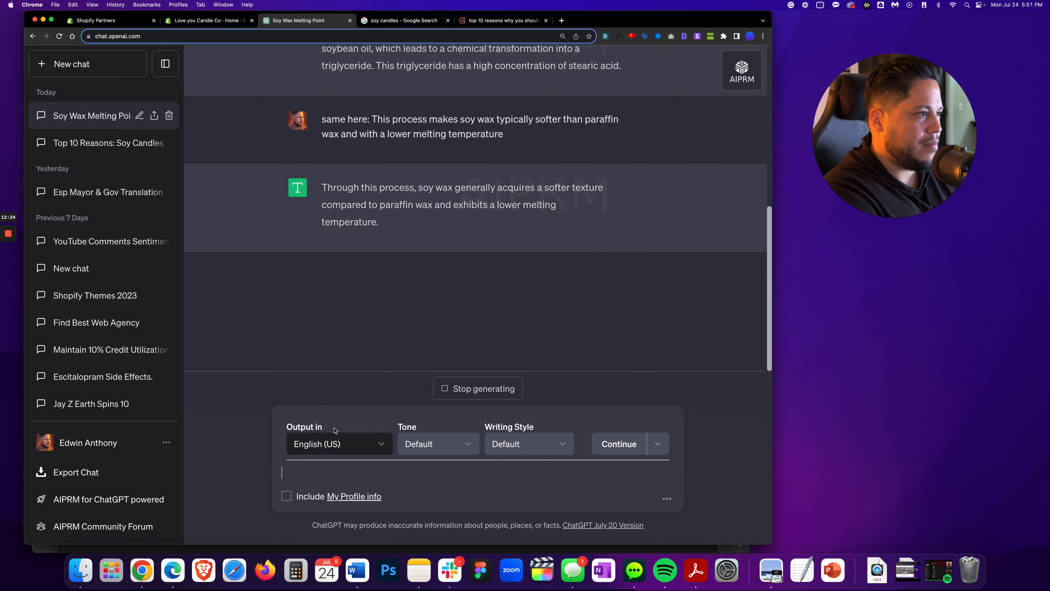
Replace the softer-than-paraffin sentence in the second history paragraph with ChatGPT's rephrased version as plain text
left_click(637, 204)
key("super+Tab")
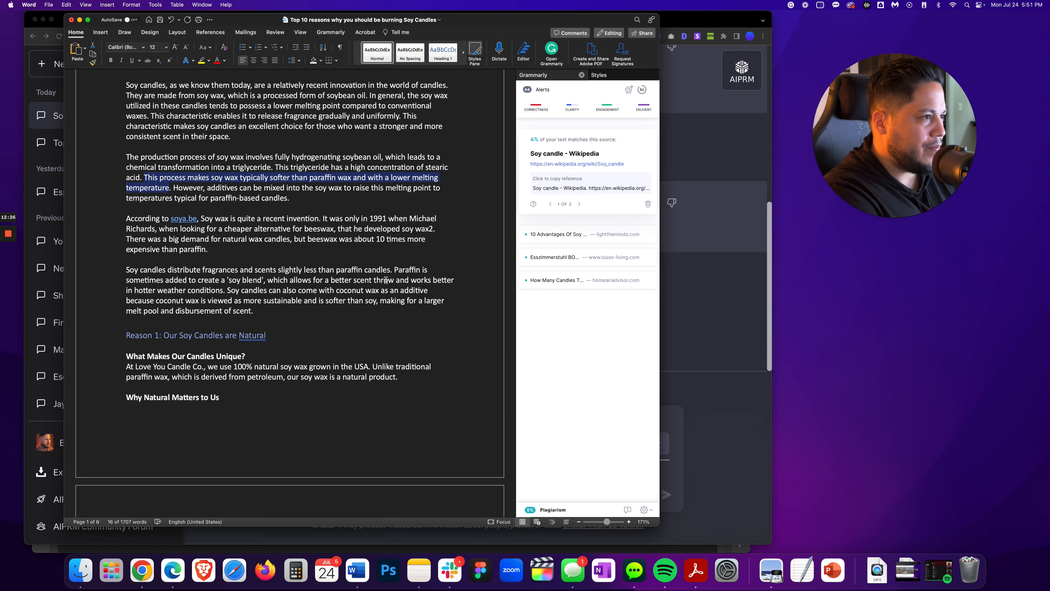
left_click(85, 49)
left_click(103, 71)
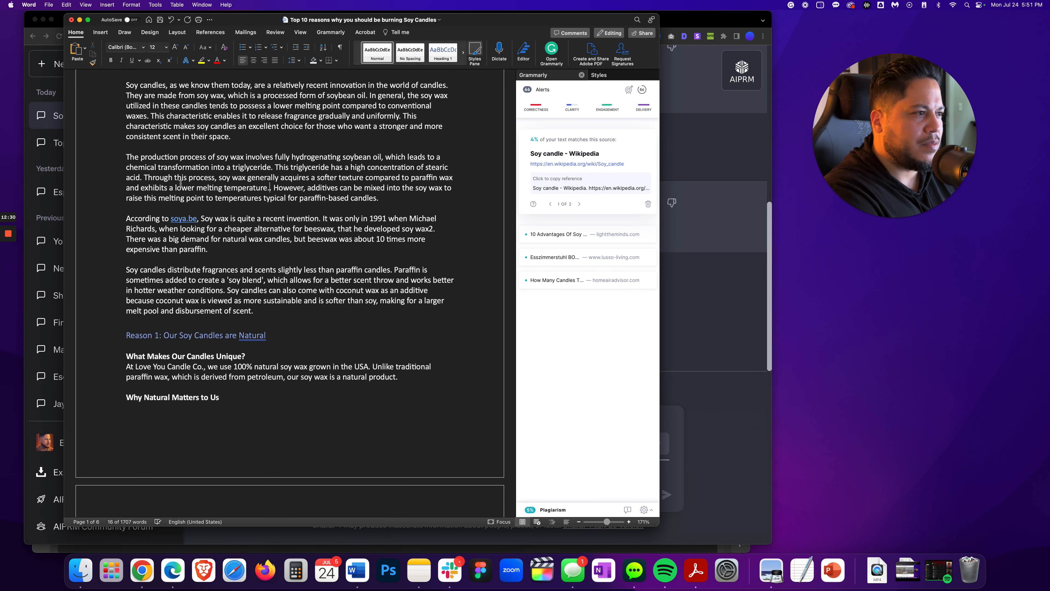
key("Delete")
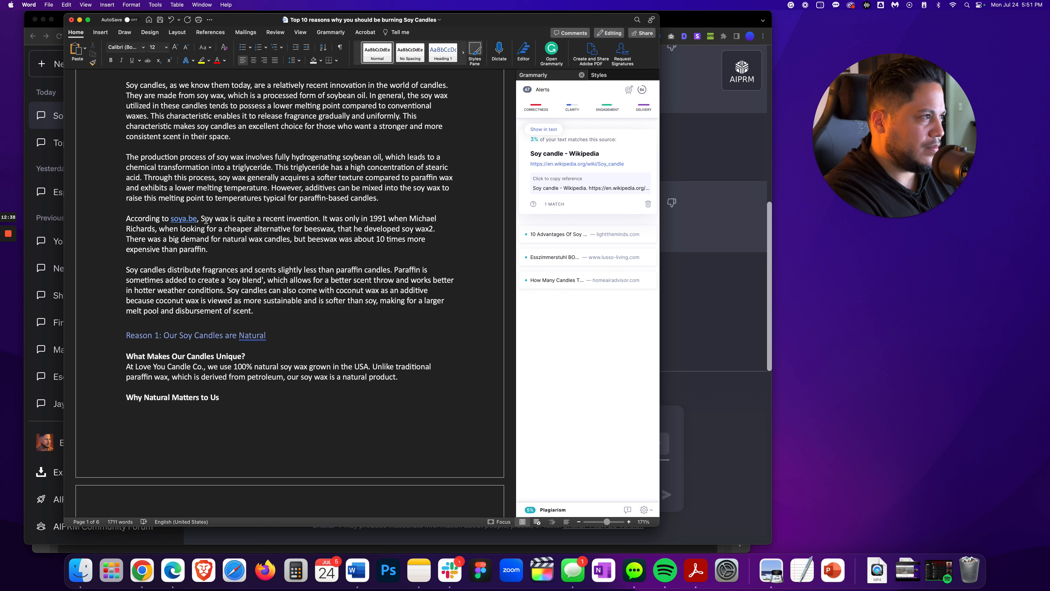
Copy the flagged paragraph on soy candle fragrance, soy blends and coconut wax and ask ChatGPT to "rephrase this:" it
left_click(543, 129)
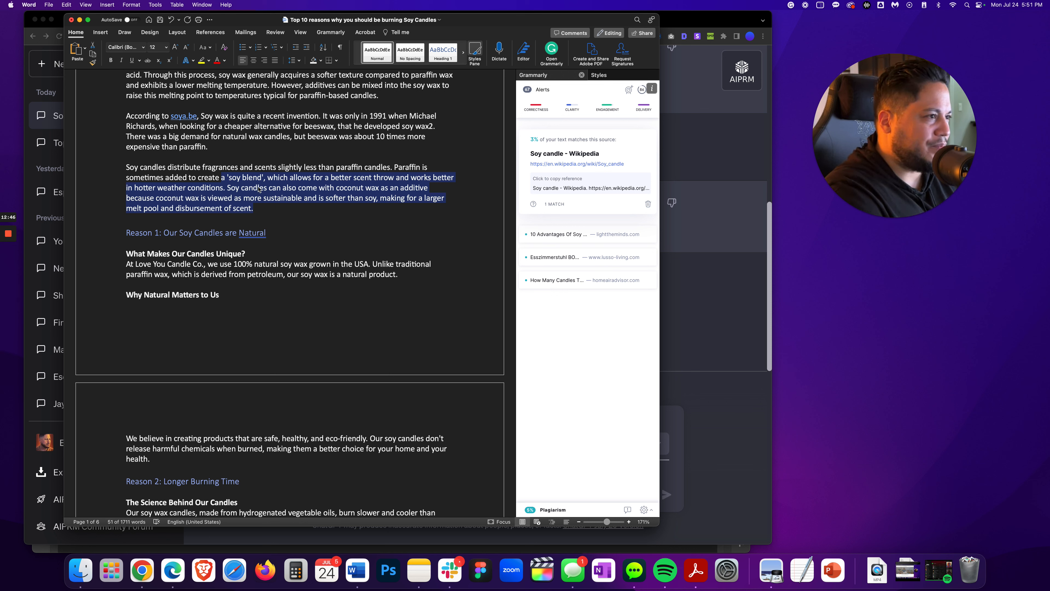
left_click_drag(128, 168, 263, 202)
right_click(262, 199)
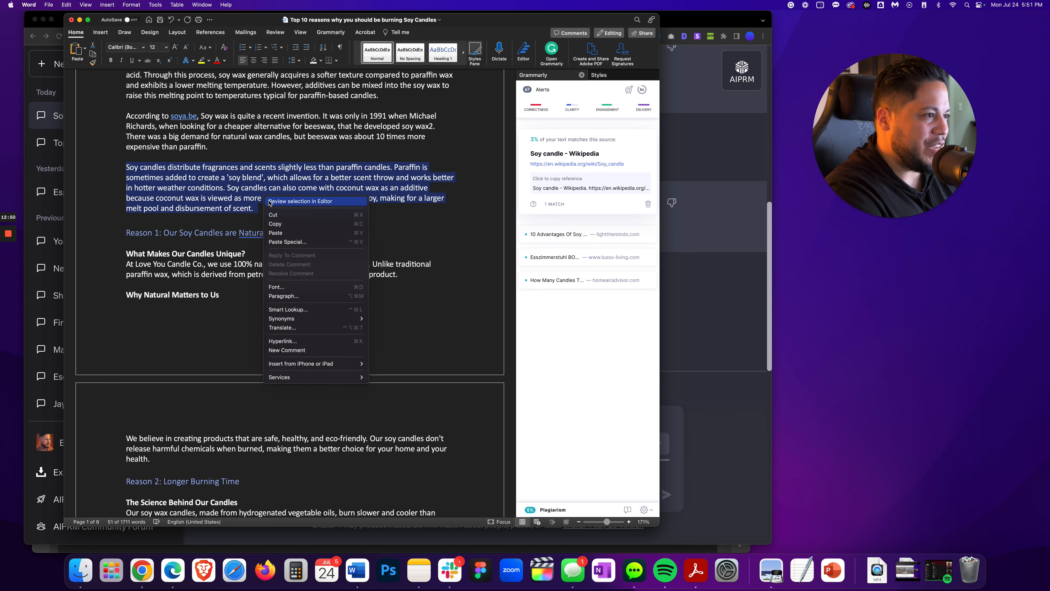
left_click(277, 223)
key("super+Tab")
left_click(308, 474)
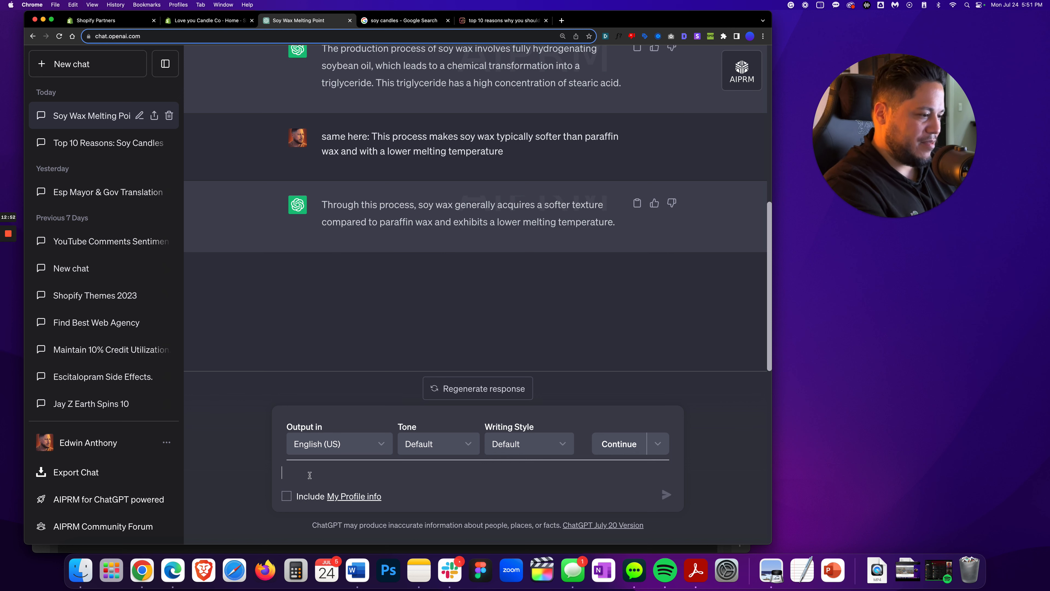
type("rephreas")
key("BackSpace")
key("BackSpace")
key("BackSpace")
type("ase this:")
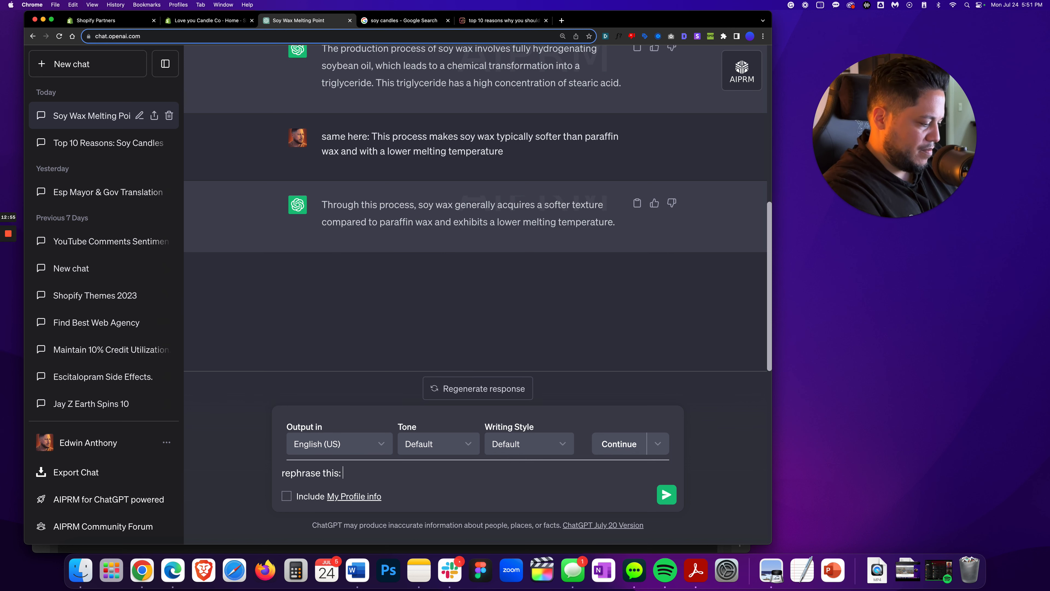
key("super+v")
key("Return")
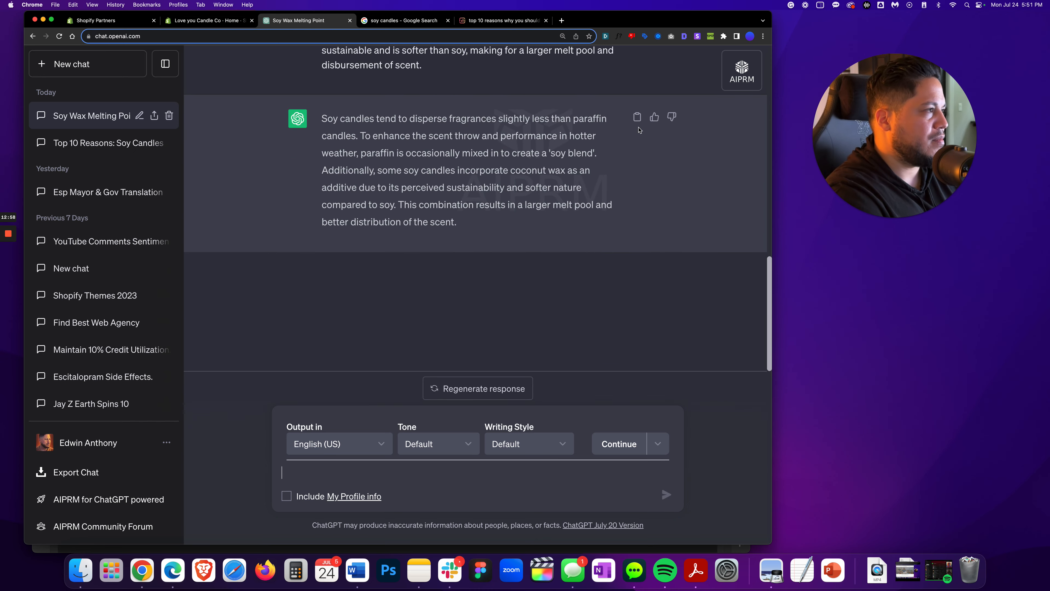
Replace the fragrance paragraph in Word with ChatGPT's rephrased version, keeping a paragraph break before the Reason 1 heading
key("super+Tab")
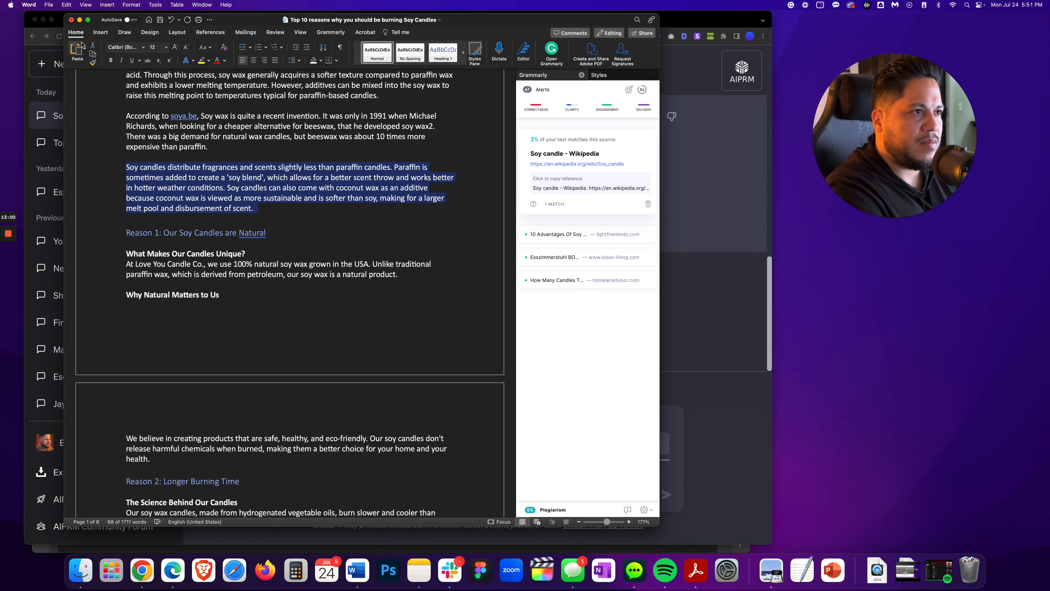
left_click(76, 49)
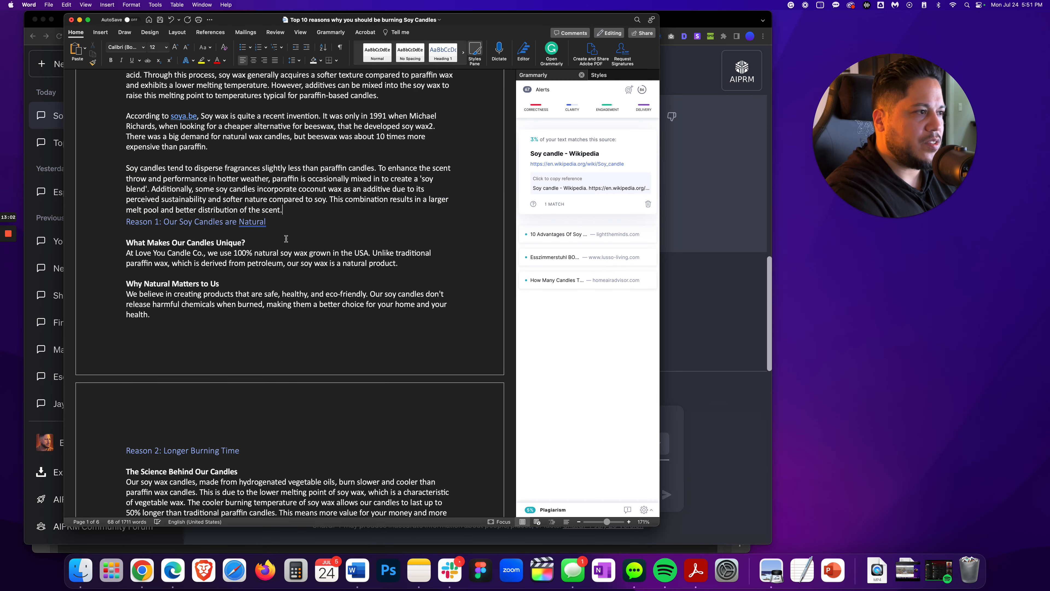
key("Return")
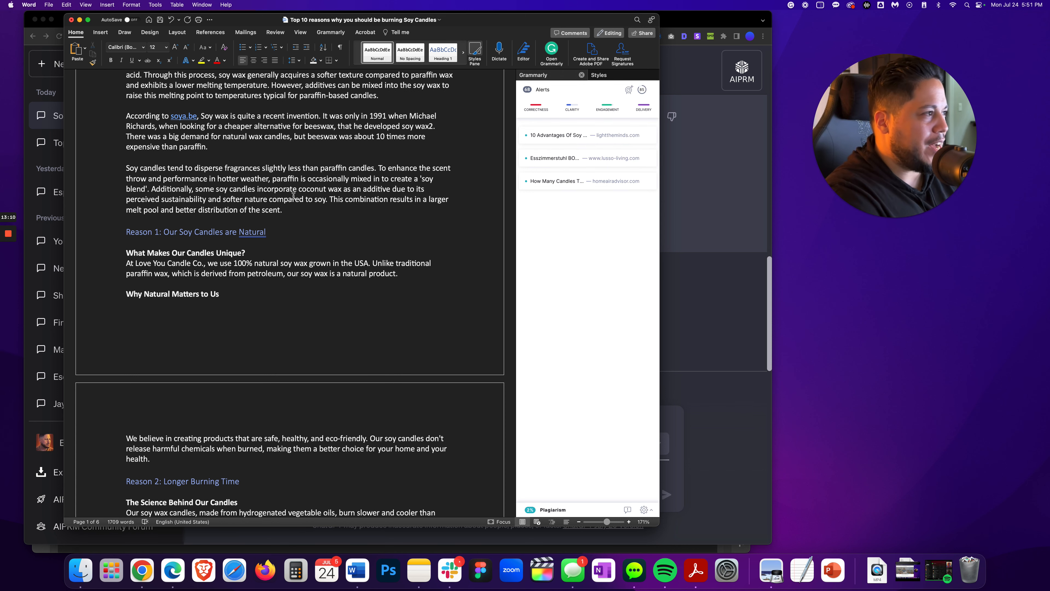
Copy the flagged Reason 2 sentence about soy wax's lower melting point and ask ChatGPT "same here:" with it
left_click(559, 136)
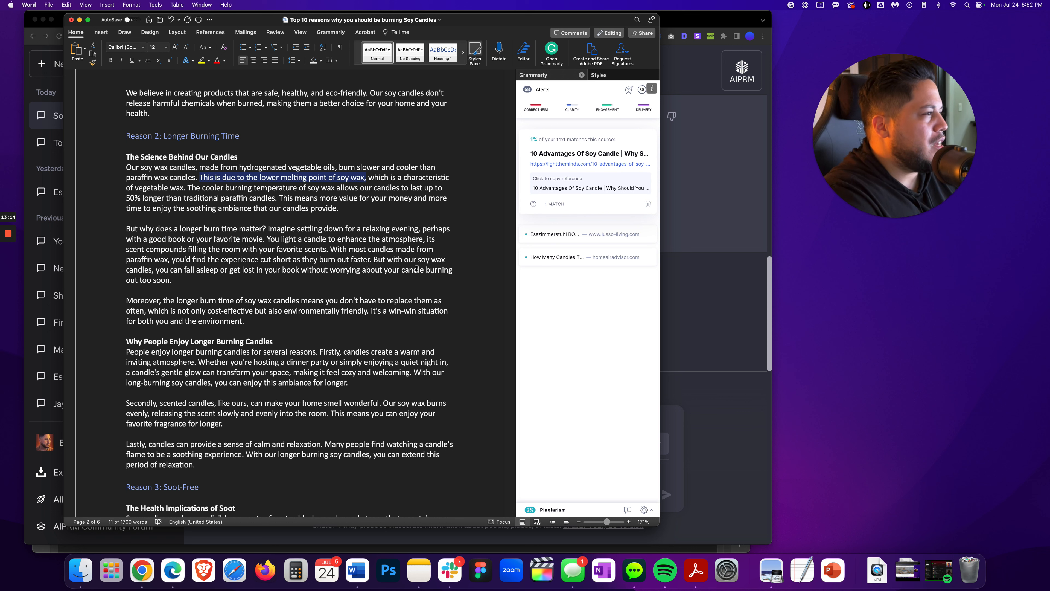
left_click(202, 179)
left_click(202, 178, "super")
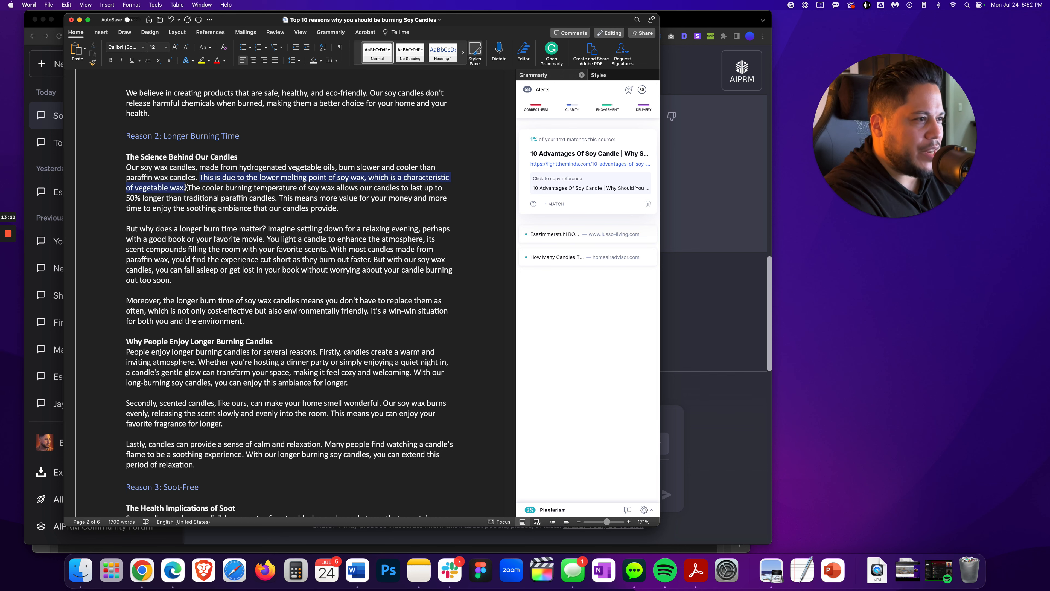
right_click(208, 180)
left_click(222, 205)
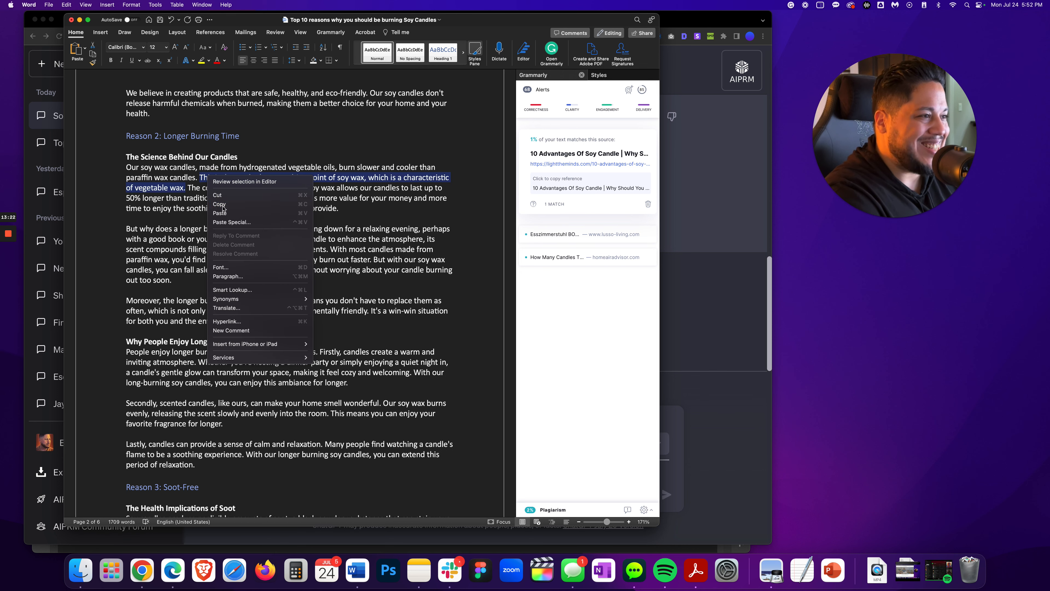
key("super+Tab")
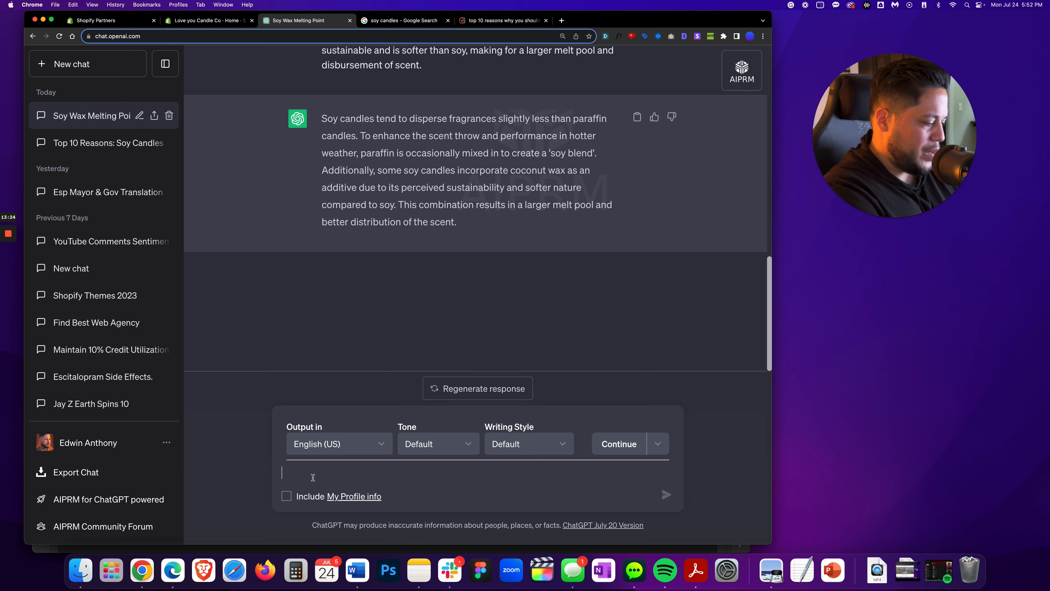
type("same here:")
key("super+v")
key("Return")
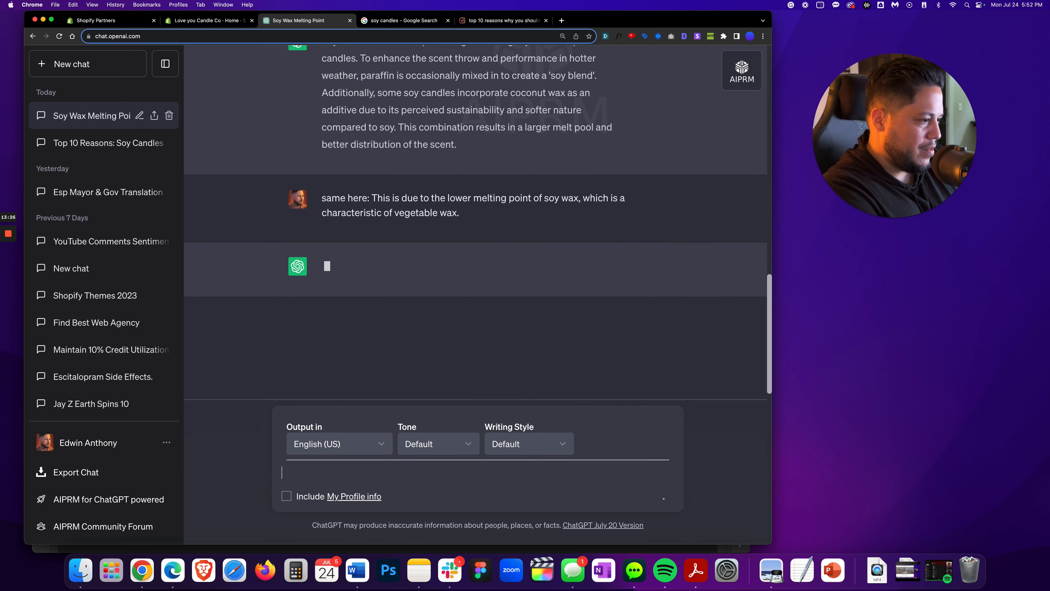
Replace the Reason 2 melting-point sentence in Word with ChatGPT's rephrased version as plain text
left_click(636, 204)
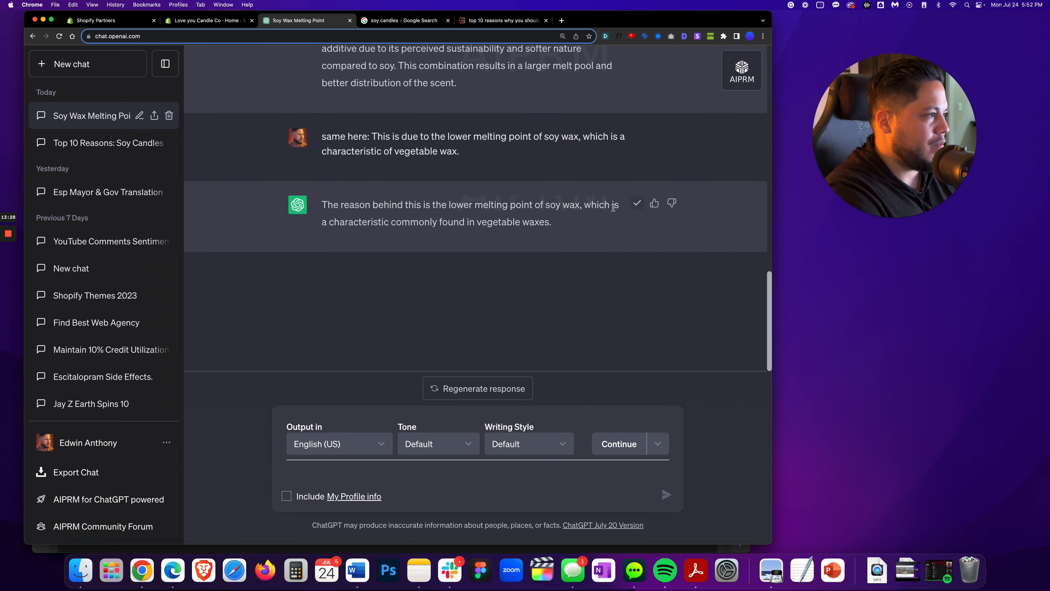
key("super+Tab")
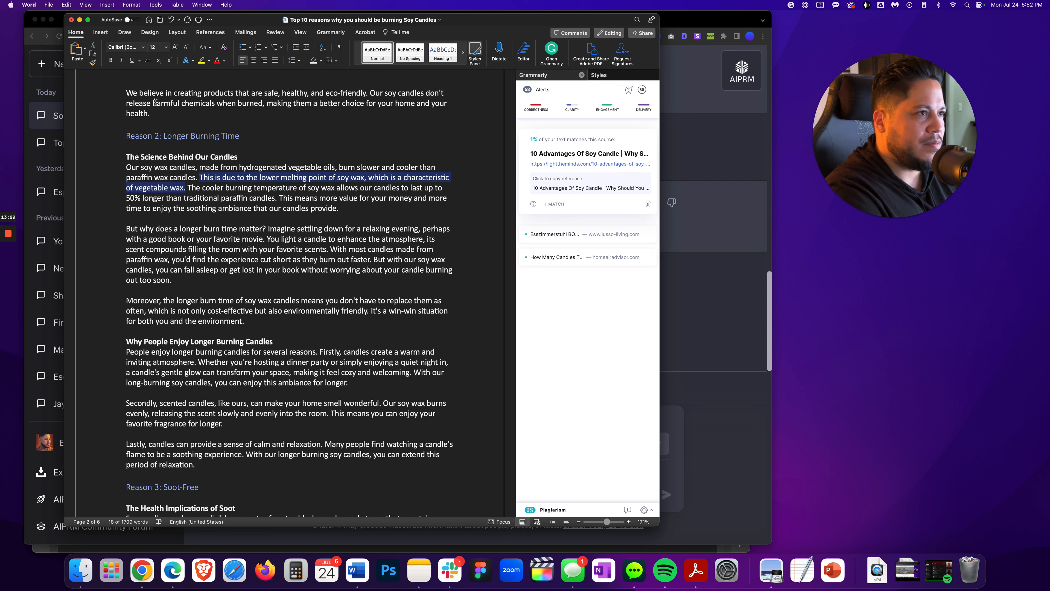
left_click(85, 48)
left_click(85, 70)
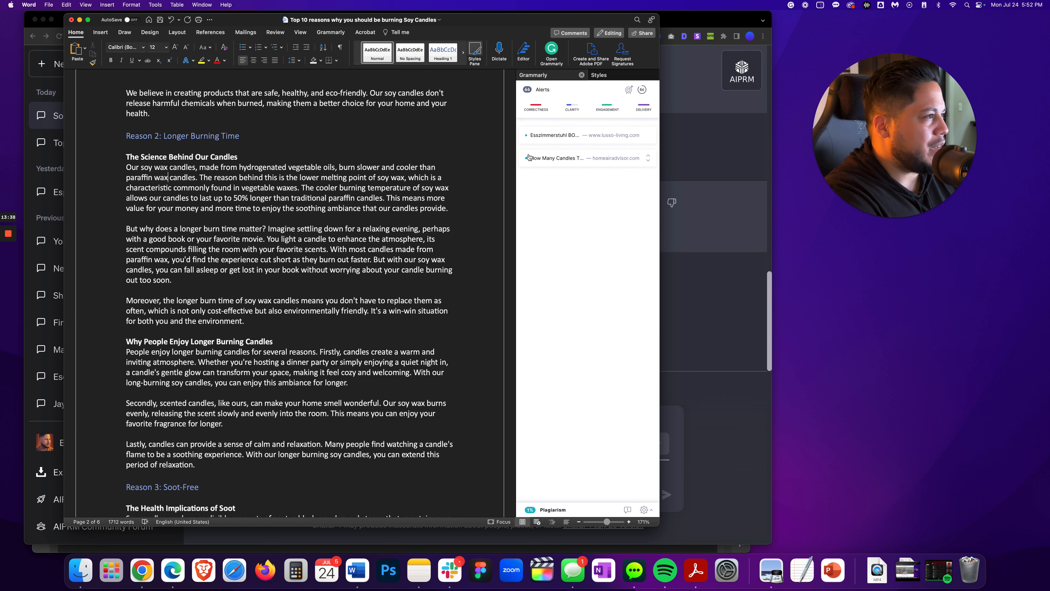
Copy the flagged sentences about hosting a dinner party and long-burning candle ambiance and ask ChatGPT "same here:" with them
left_click(544, 137)
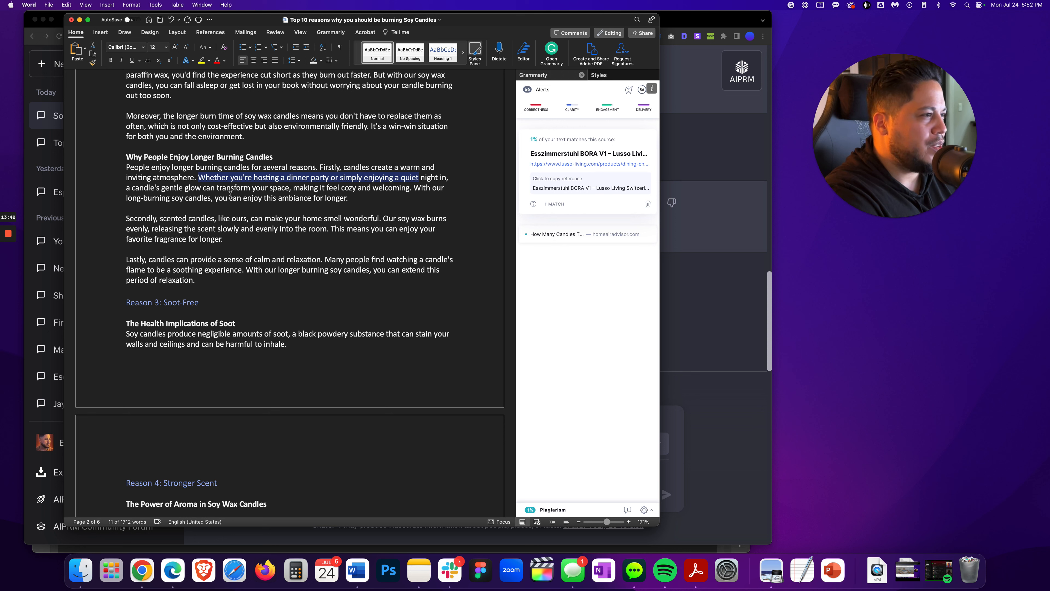
left_click_drag(347, 198, 211, 174)
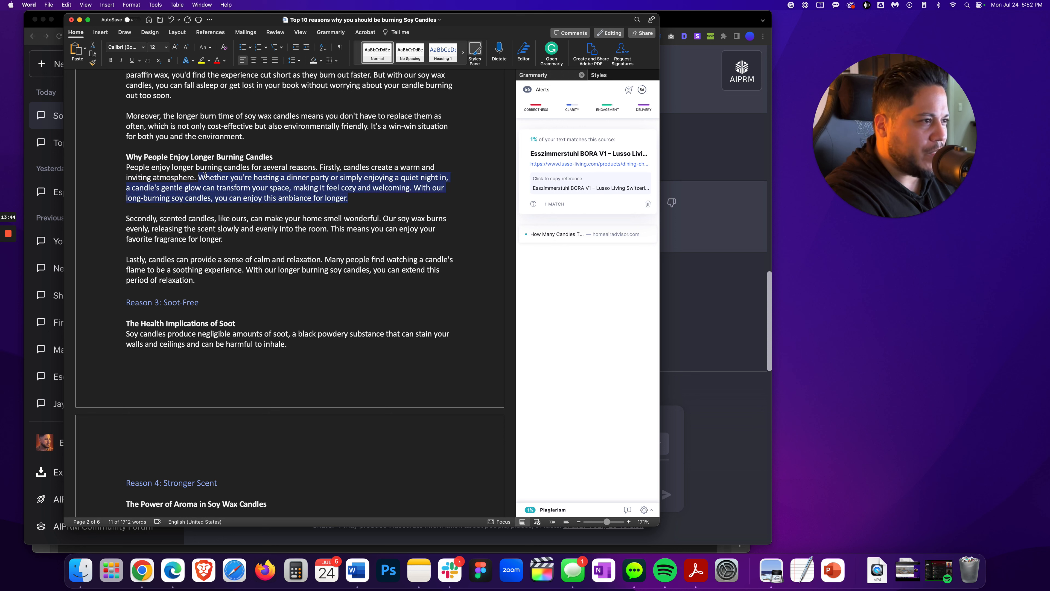
right_click(211, 181)
left_click(237, 205)
key("super+Tab")
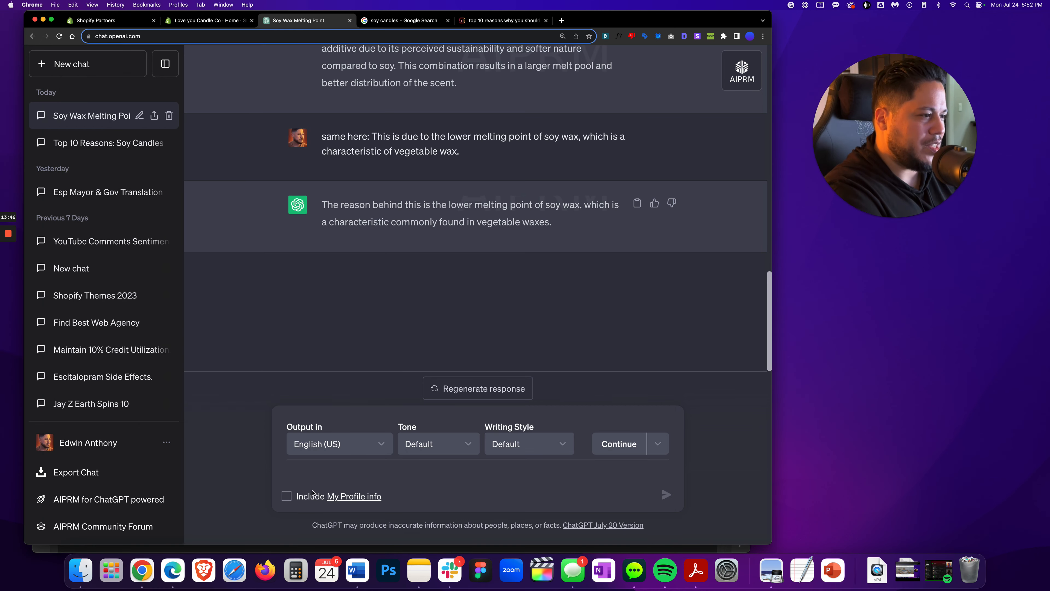
left_click(305, 470)
type("same here:")
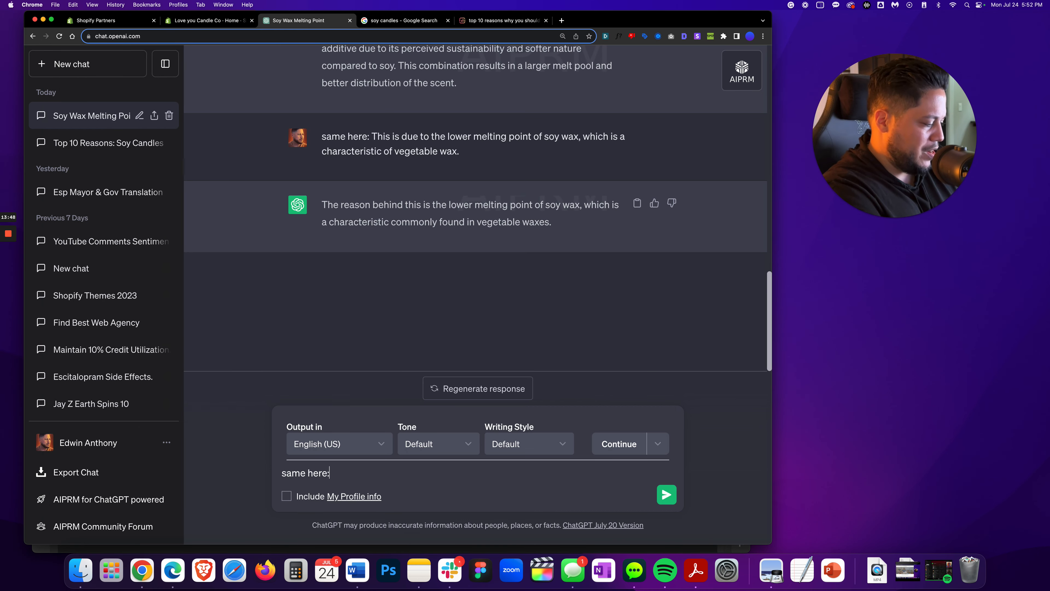
key("super+v")
key("Return")
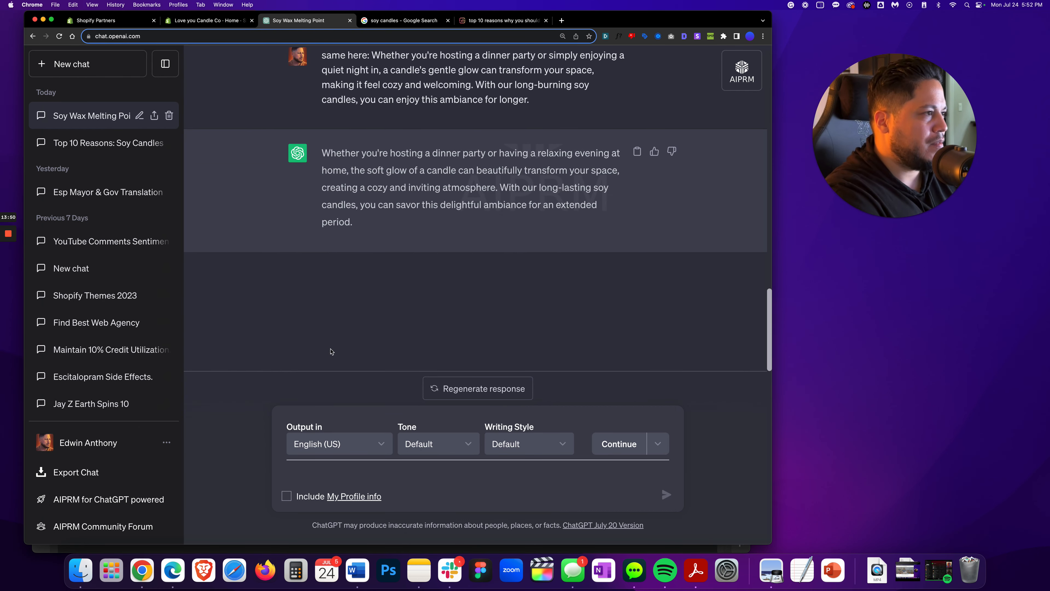
Replace the dinner party sentences in Word with ChatGPT's rephrased version, pasting as text only
left_click(638, 152)
key("super+Tab")
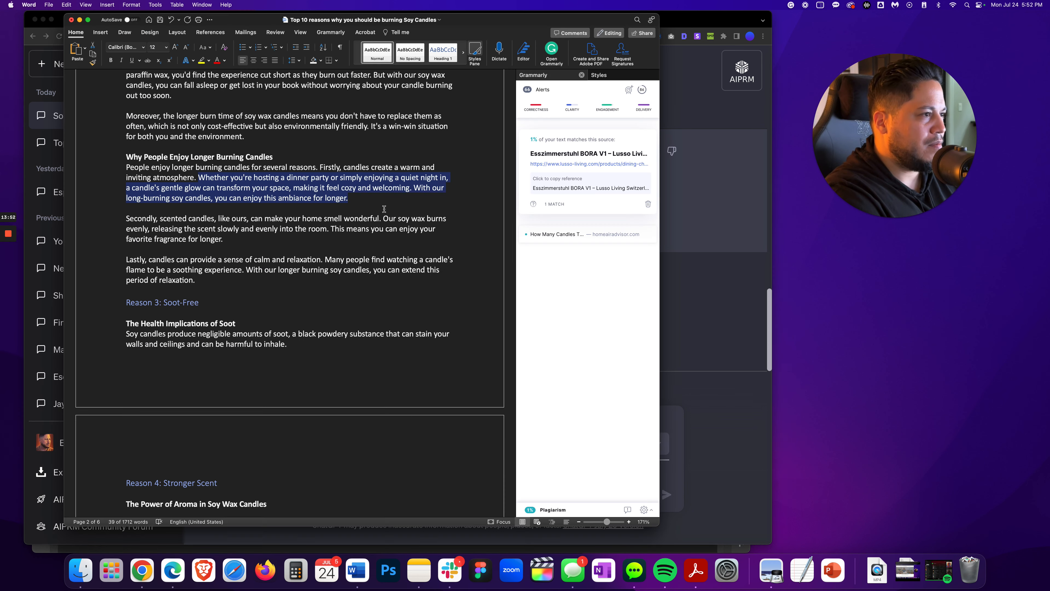
left_click(85, 48)
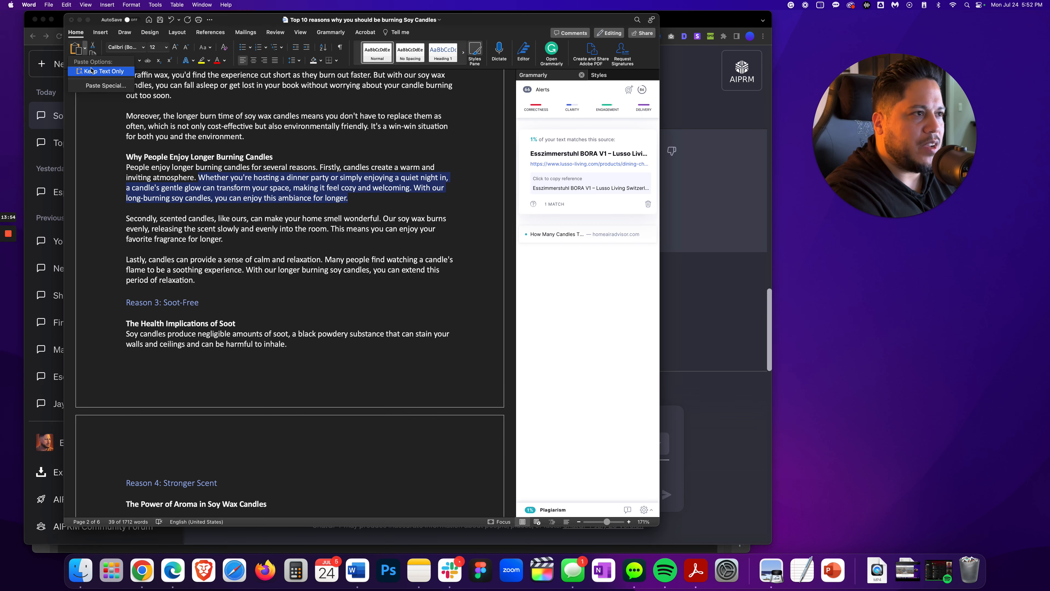
left_click(92, 72)
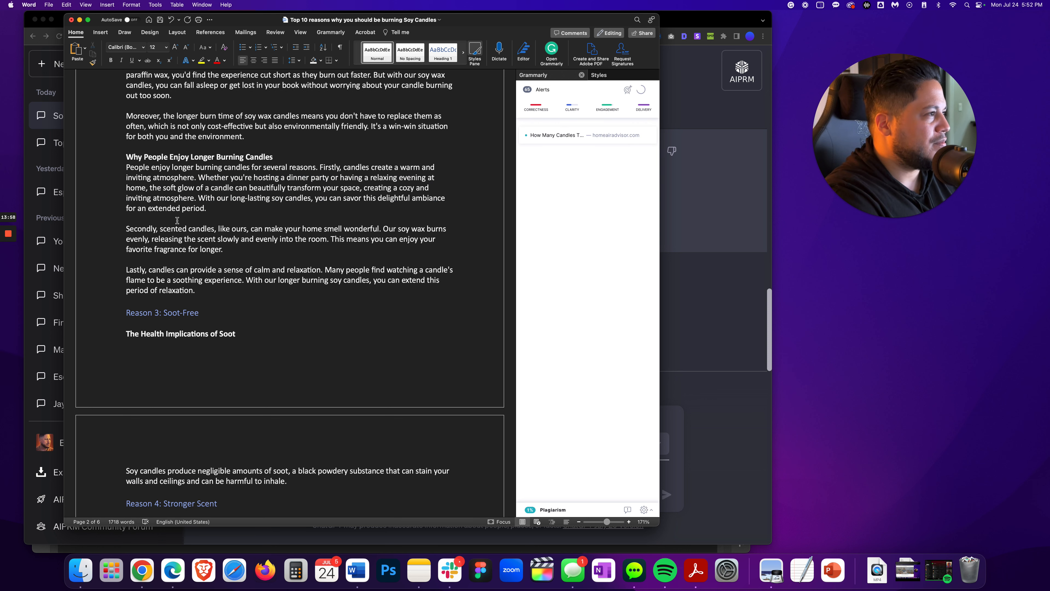
Copy the flagged Reason 4 sentence about soy wax from hydrogenated soybean oil and ask ChatGPT "same here:" with it
left_click(550, 136)
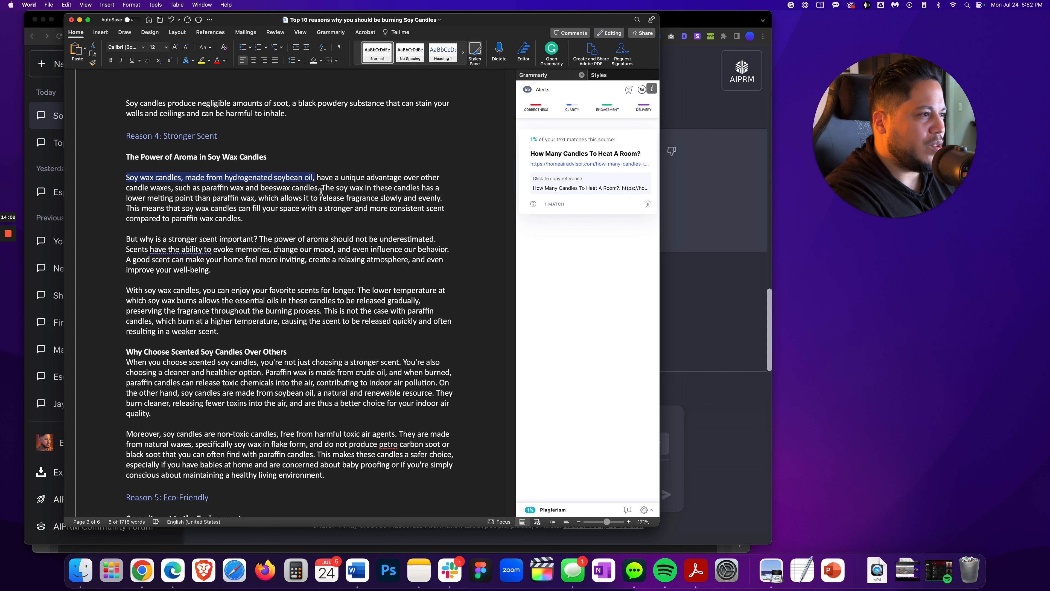
left_click_drag(321, 190, 127, 179)
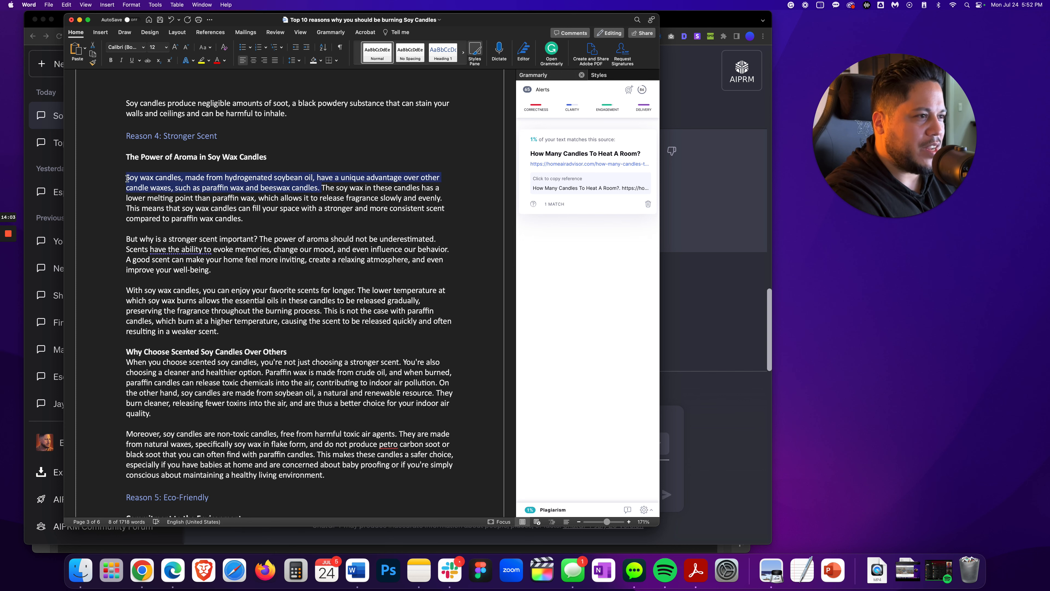
right_click(163, 181)
left_click(186, 206)
key("super+Tab")
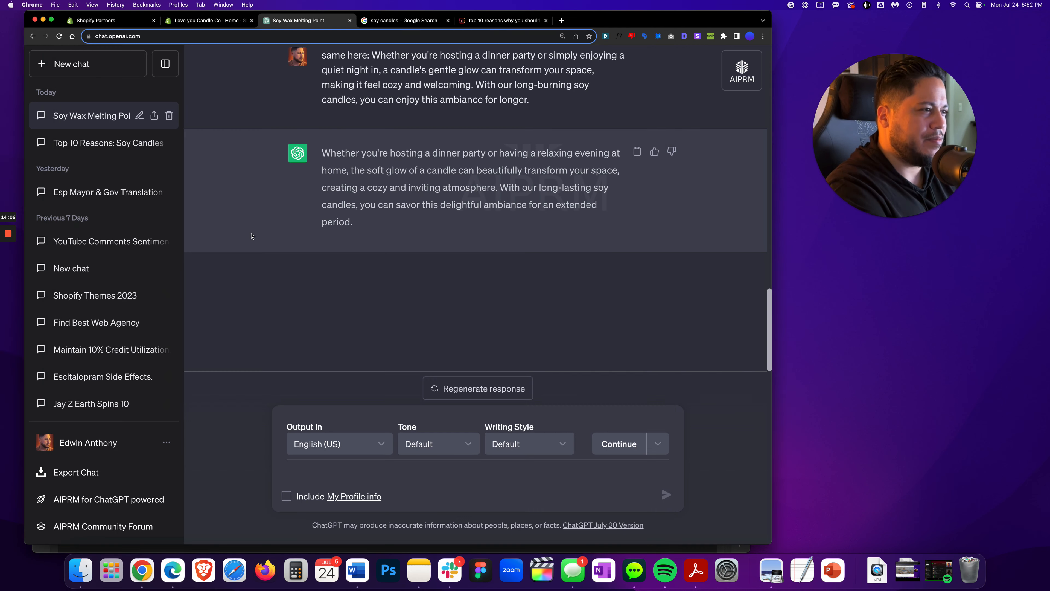
left_click(332, 472)
type("same h")
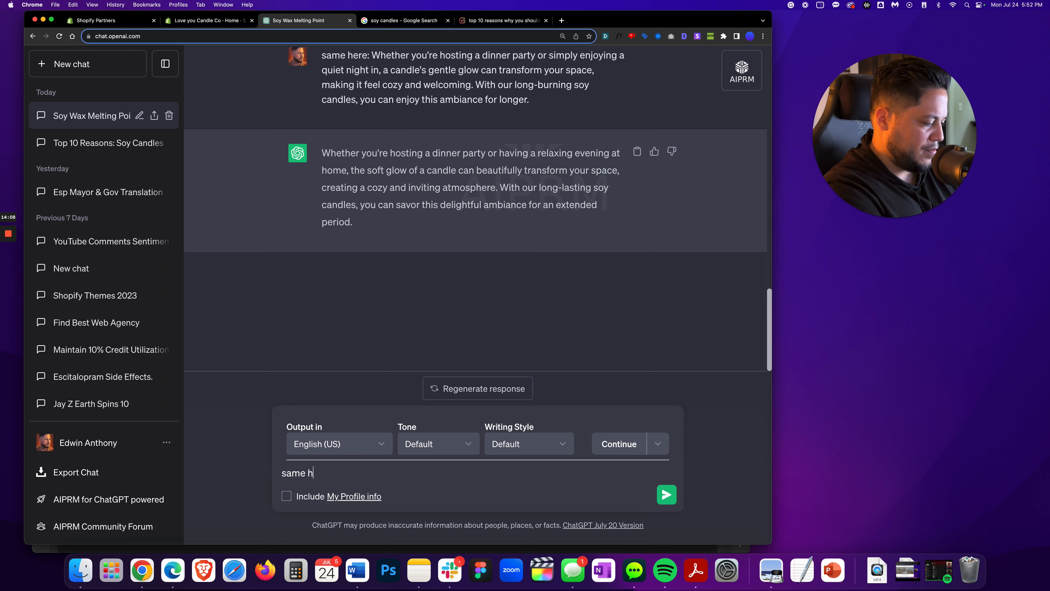
type("ere:")
key("super+v")
key("Return")
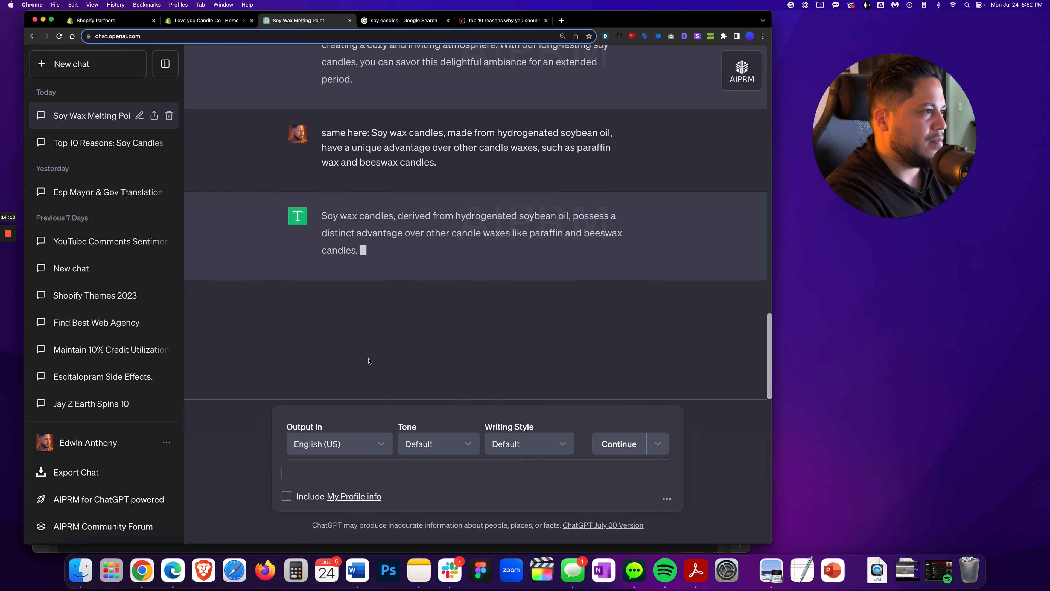
Replace the Reason 4 soybean oil sentence in Word with ChatGPT's rephrased version as plain text, then save the document
key("super+Tab")
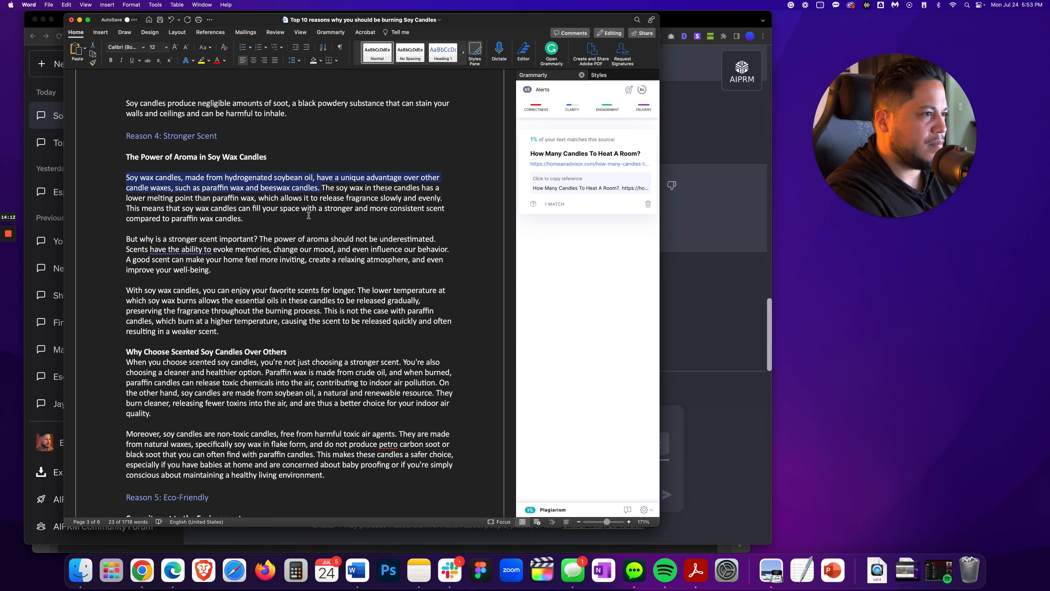
left_click(85, 48)
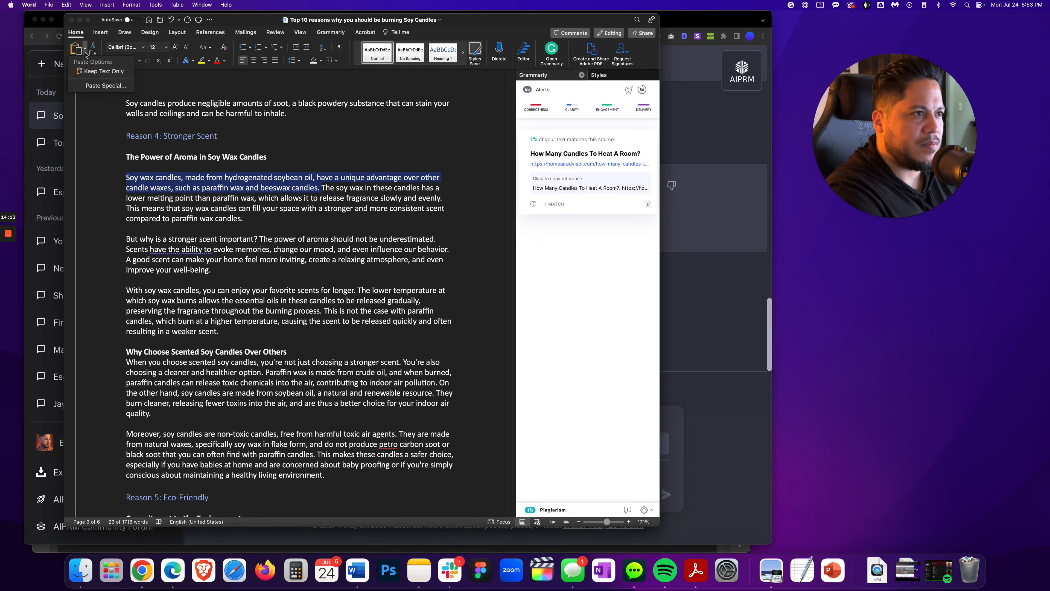
left_click(92, 73)
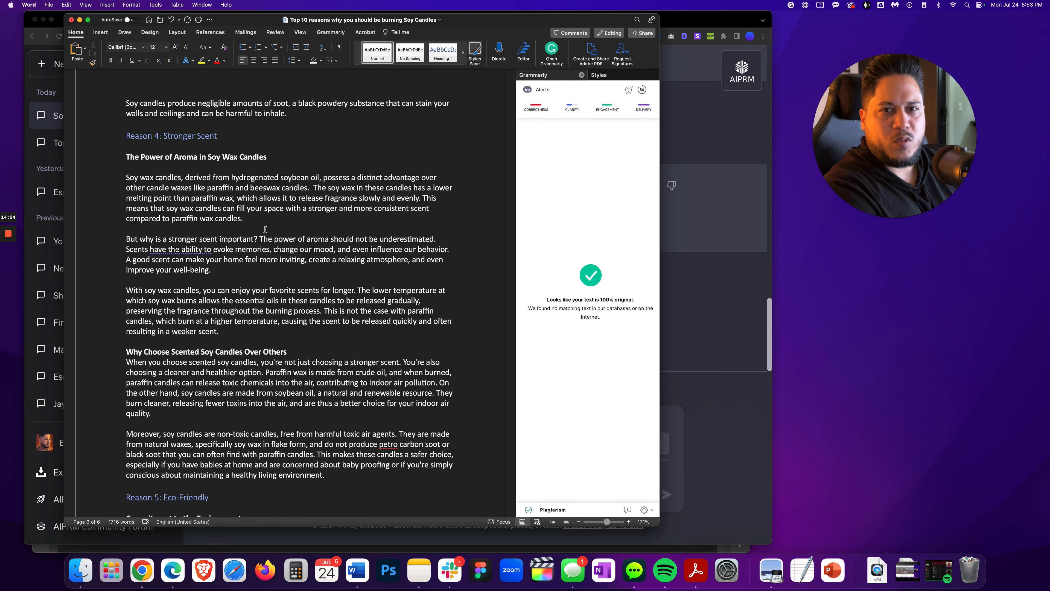
key("super+s")
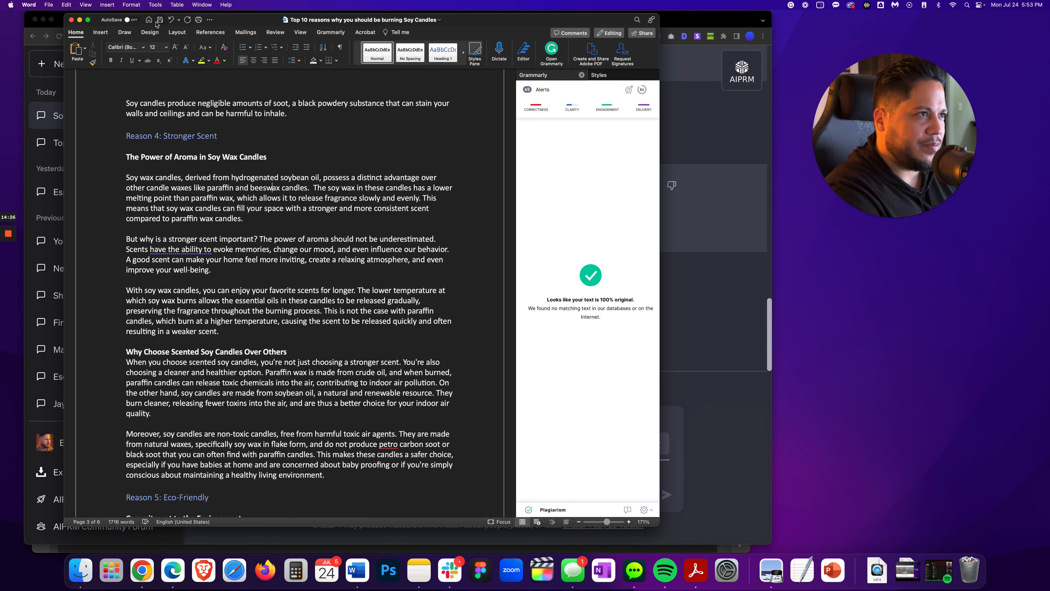
Select the entire blog post text in Word, from the introduction to the closing FAQ link, and copy it
scroll(174, 291, "up", 20)
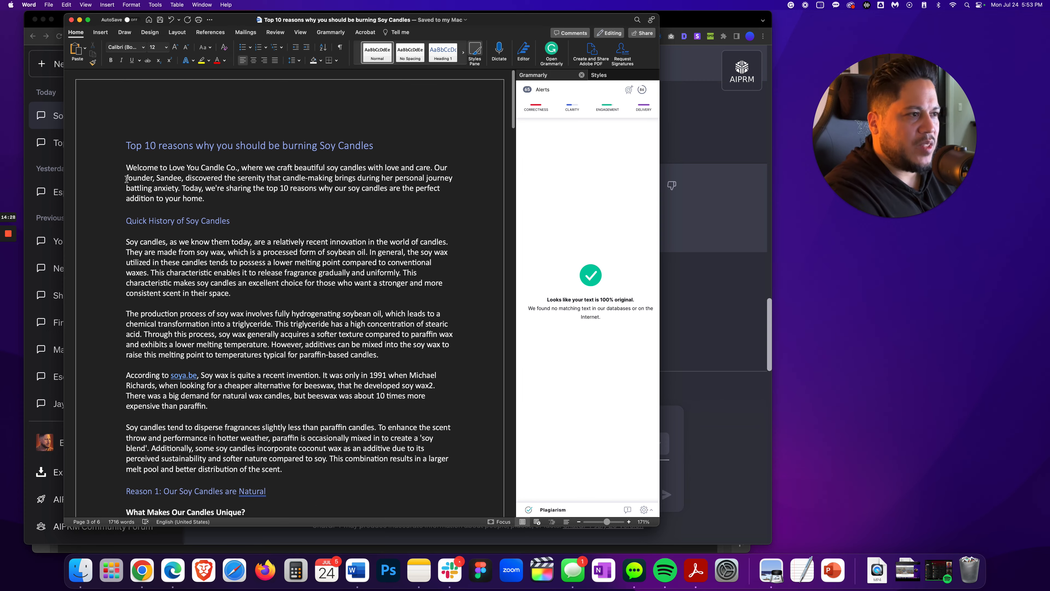
left_click_drag(126, 168, 264, 117)
left_click_drag(272, 366, 437, 265)
right_click(300, 232)
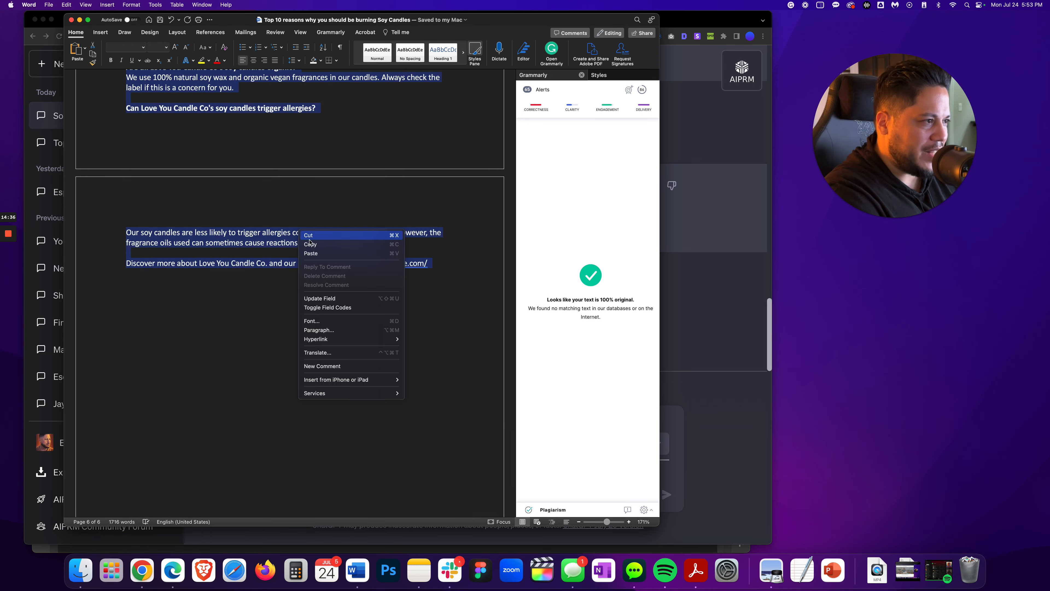
left_click(310, 245)
Replace the Surfer SEO draft's contents with the copied blog post
key("super+Tab")
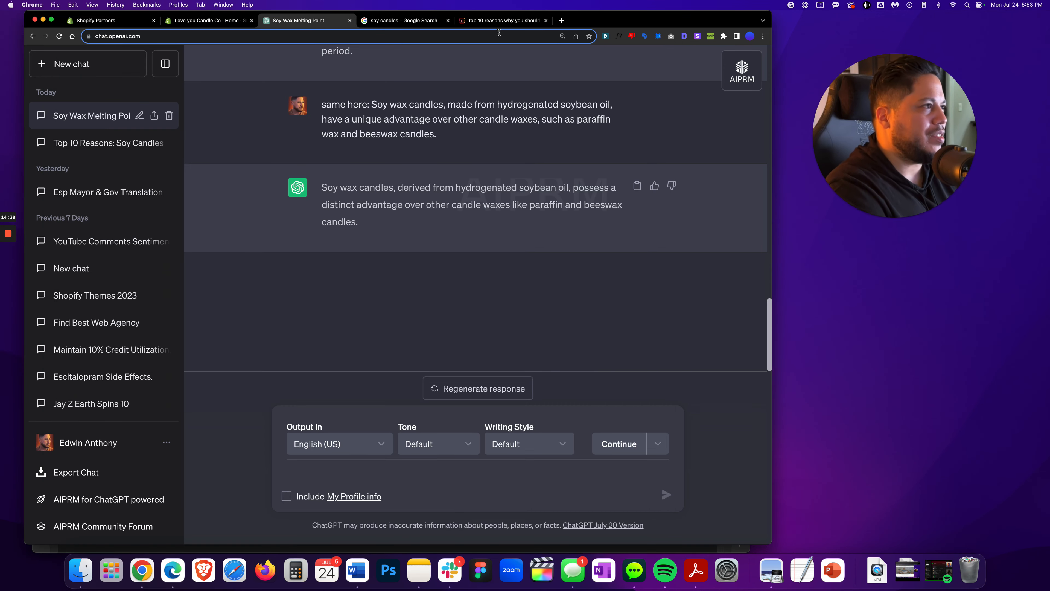
left_click(500, 20)
left_click_drag(74, 183, 429, 500)
key("super+v")
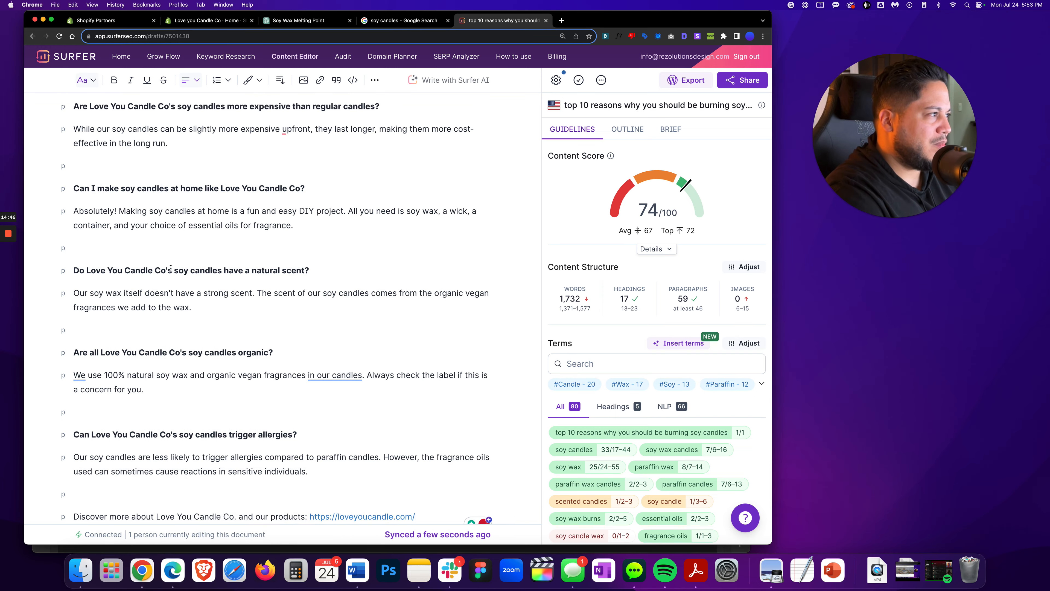
Turn the fragrance-dispersal paragraph under Quick History of Soy Candles from a Heading 2 into normal paragraph text
scroll(204, 217, "up", 20)
scroll(189, 264, "up", 3)
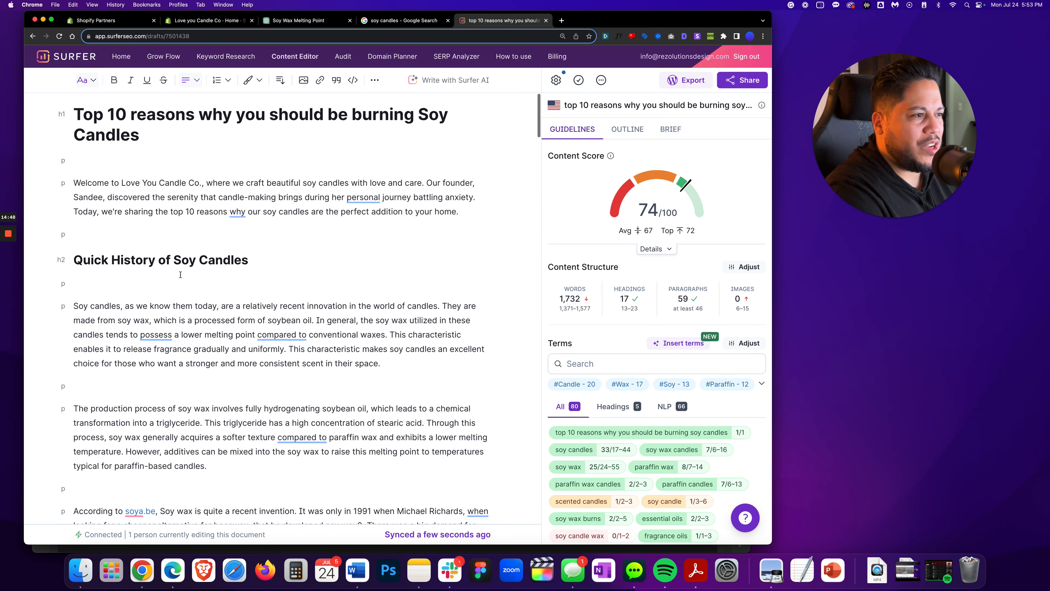
scroll(174, 240, "down", 10)
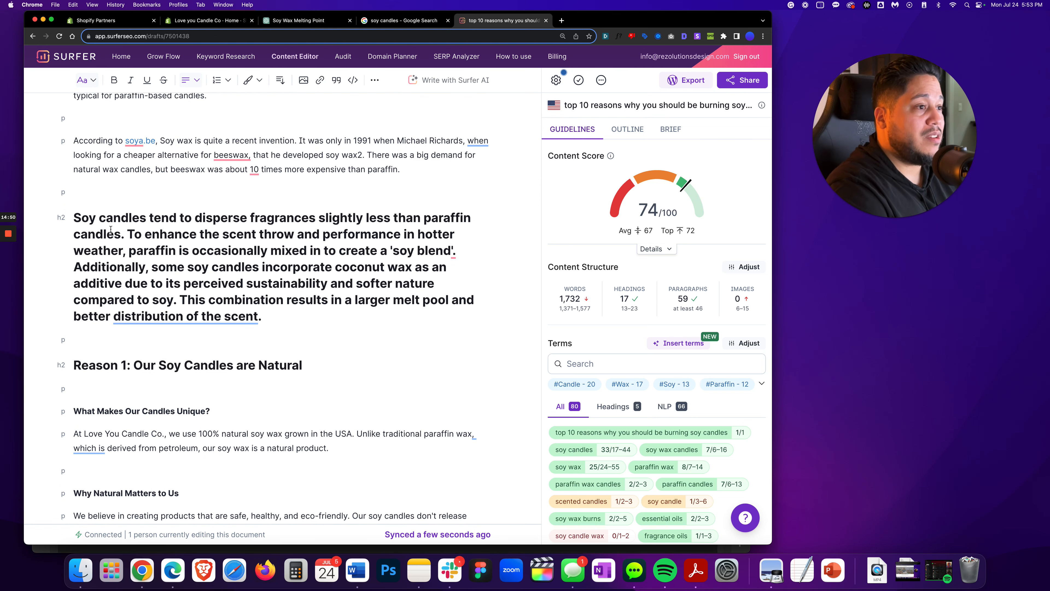
left_click_drag(74, 218, 264, 323)
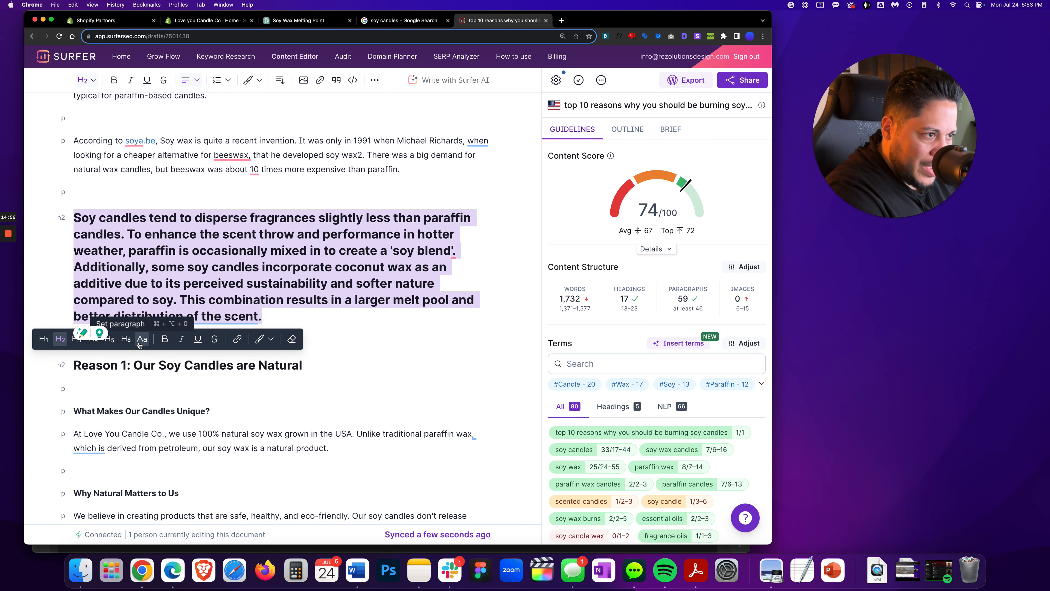
left_click(61, 344)
left_click(218, 261)
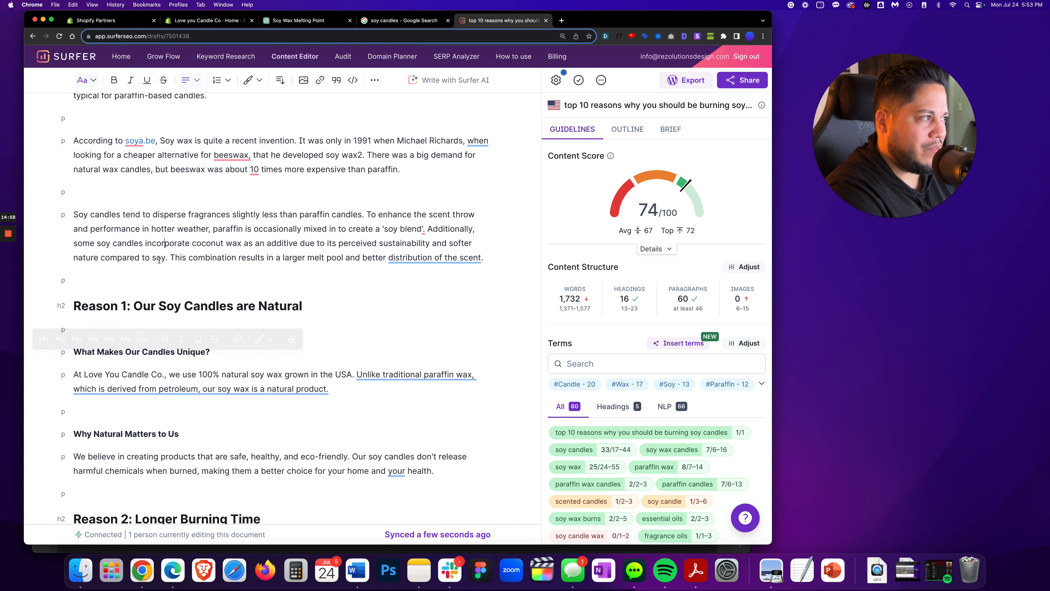
Scroll through the pasted Surfer draft and check its headings, paragraphs and word count guideline
scroll(219, 262, "down", 15)
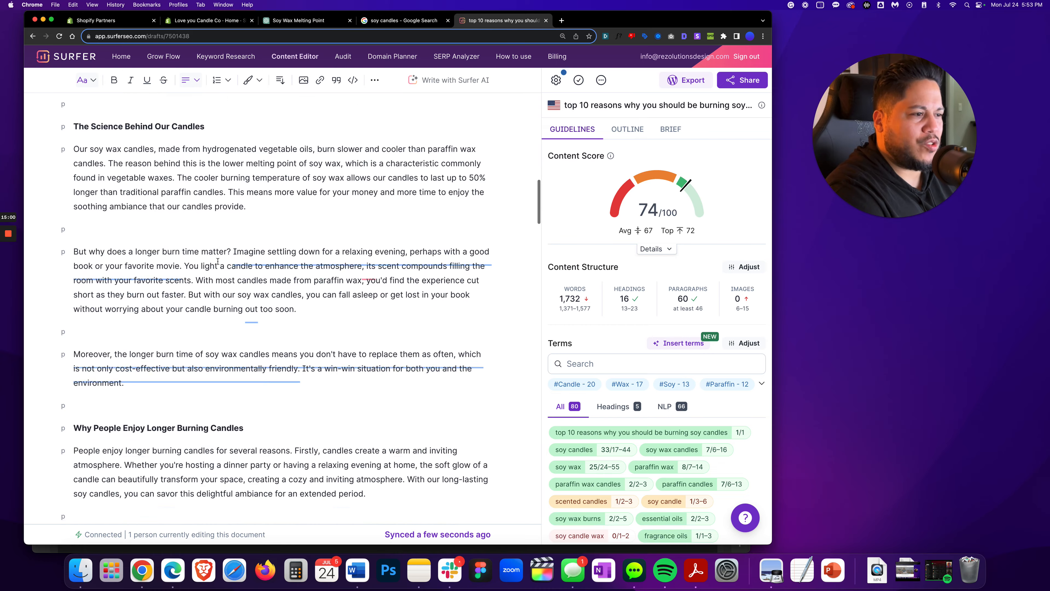
scroll(218, 261, "down", 10)
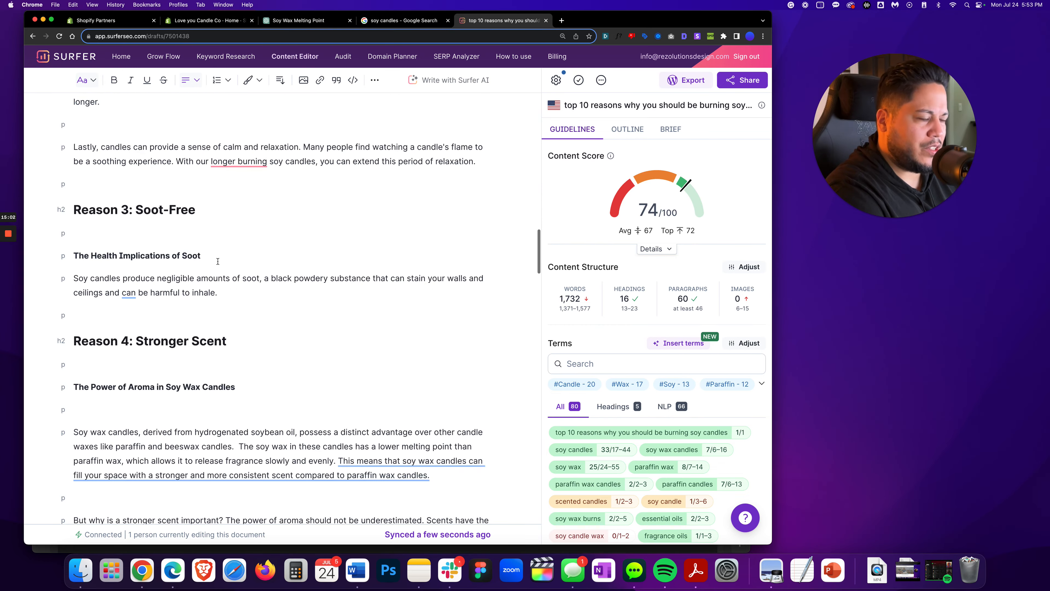
scroll(219, 259, "down", 4)
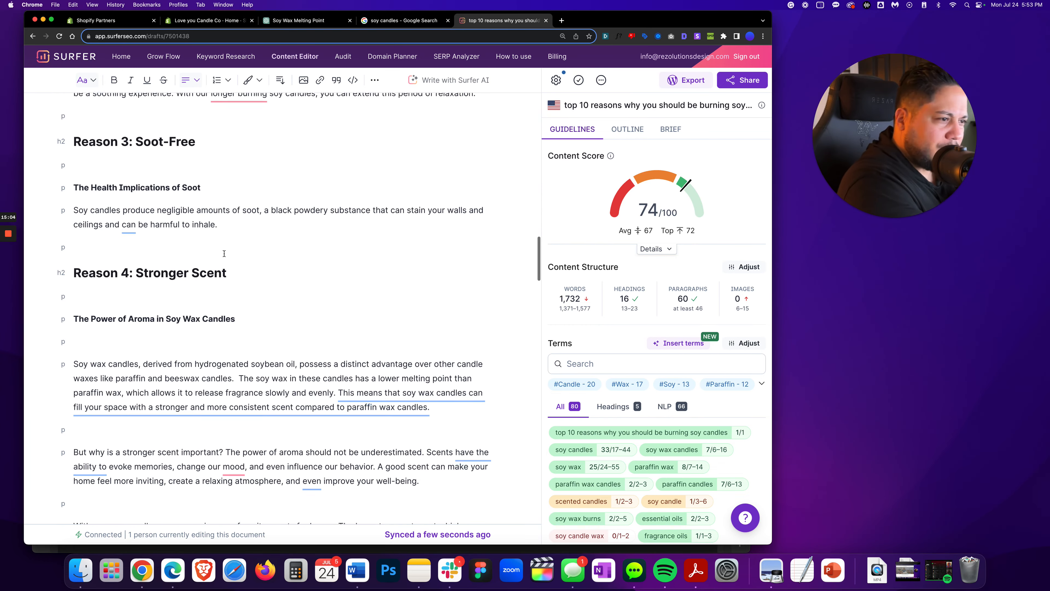
scroll(223, 253, "down", 12)
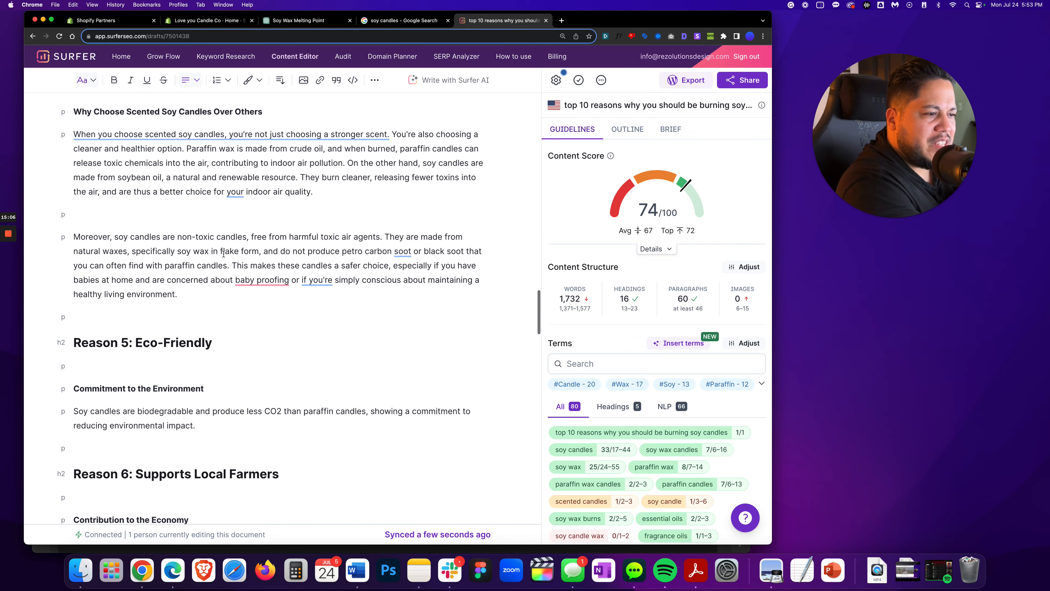
scroll(224, 253, "down", 20)
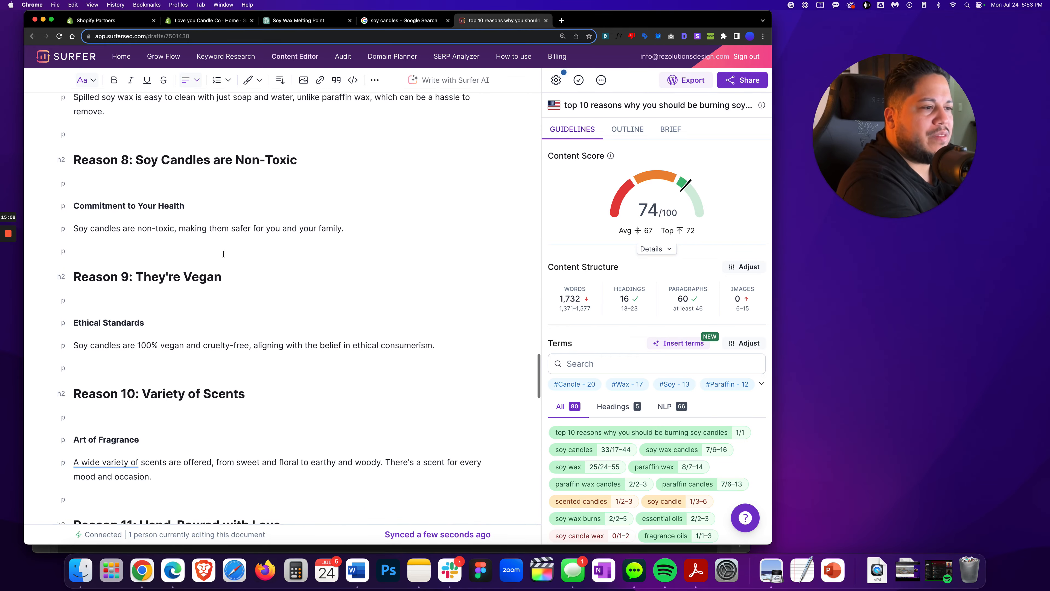
scroll(224, 253, "down", 20)
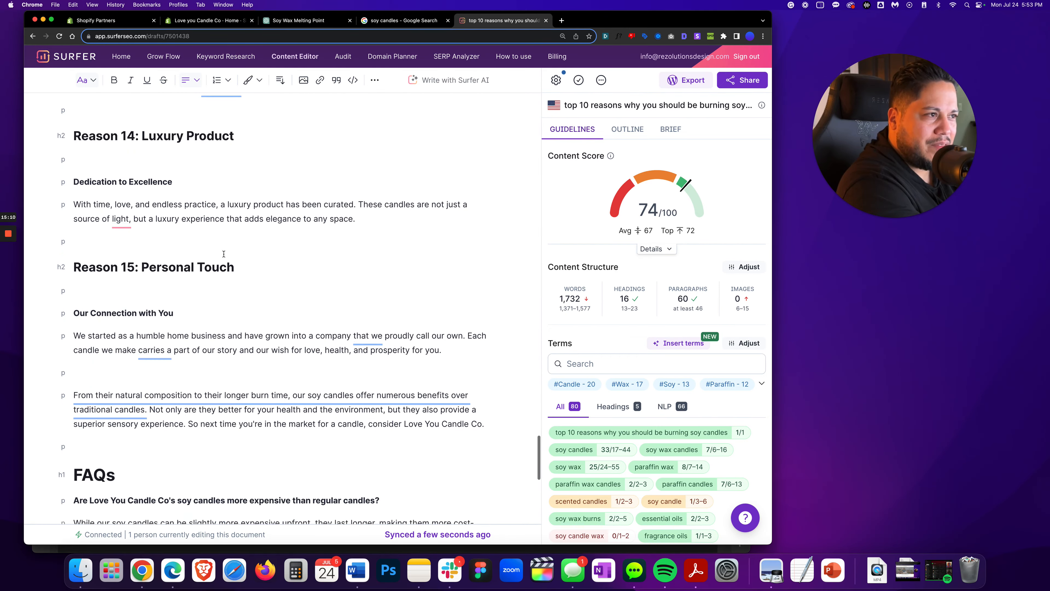
scroll(224, 253, "down", 5)
scroll(224, 253, "up", 20)
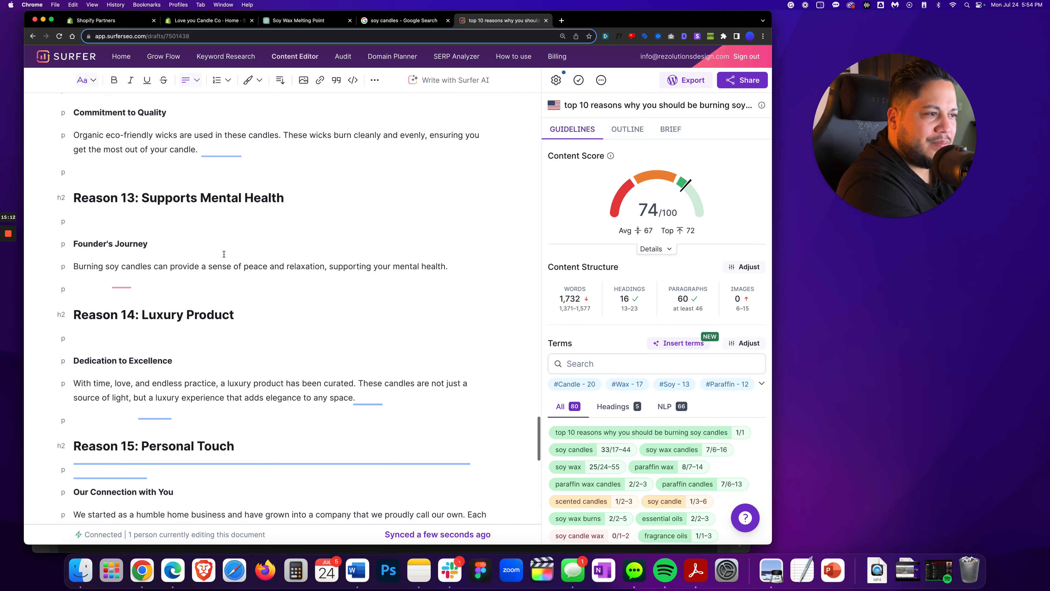
scroll(224, 254, "up", 10)
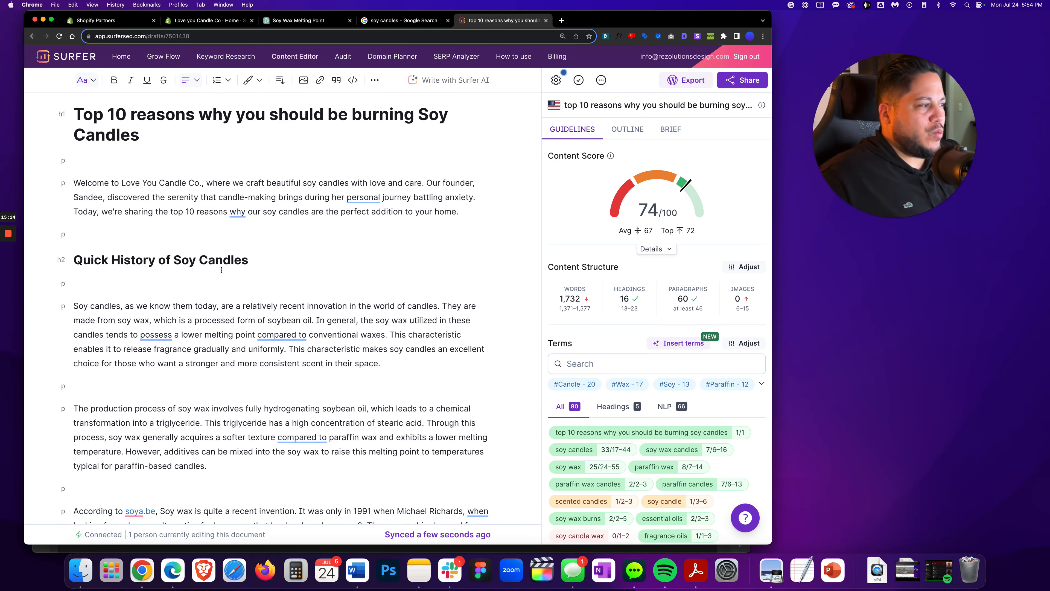
mouse_move(586, 302)
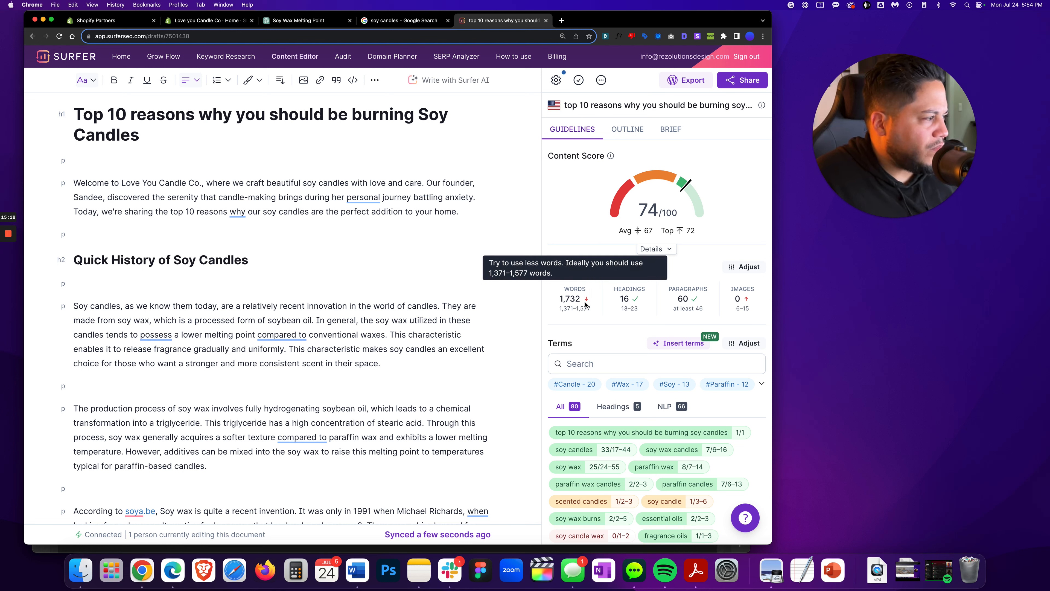
mouse_move(649, 304)
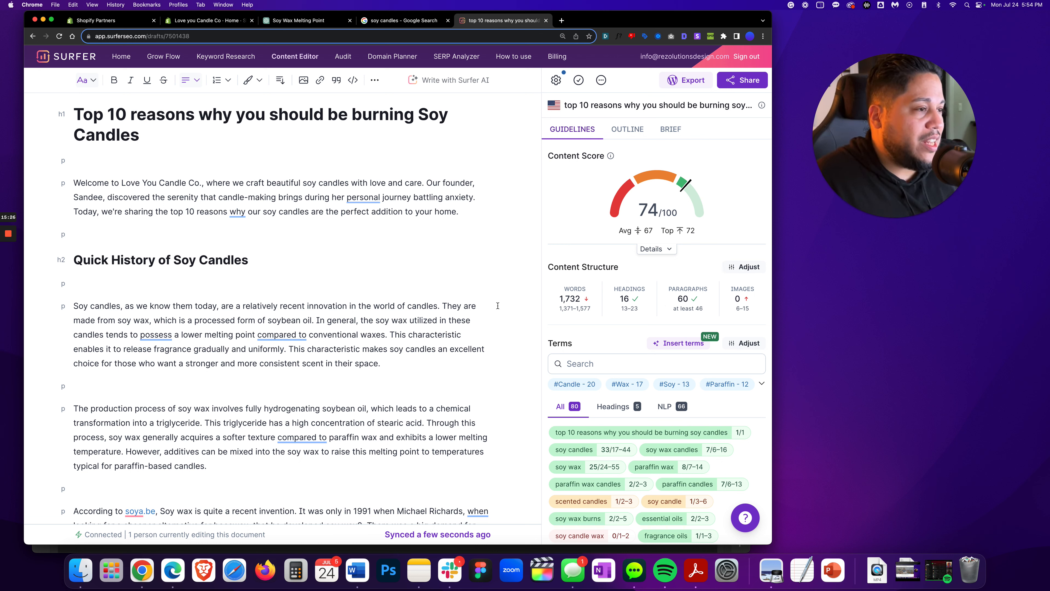
mouse_move(8, 269)
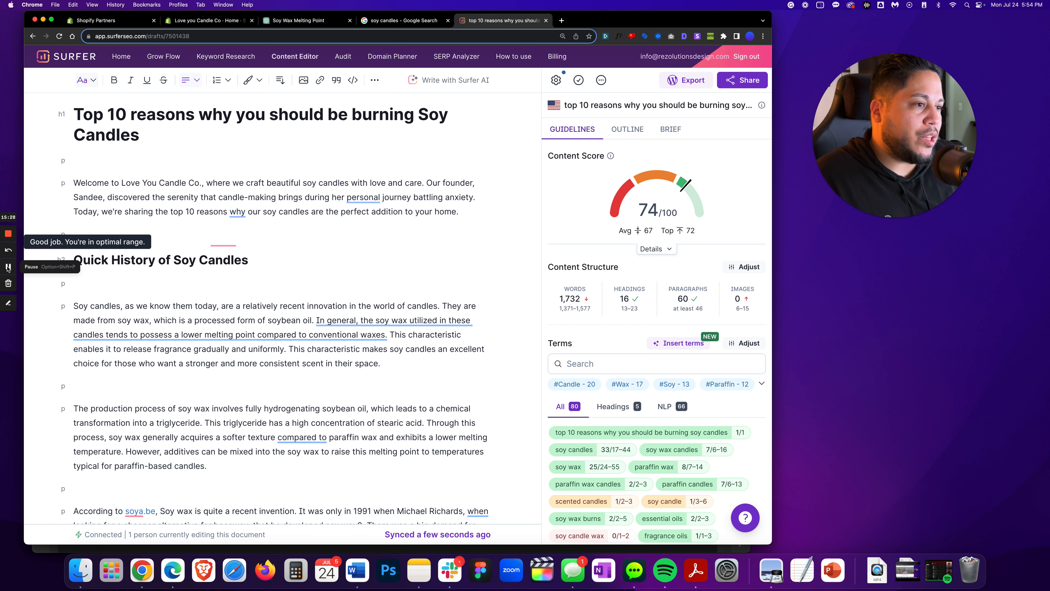
left_click(9, 268)
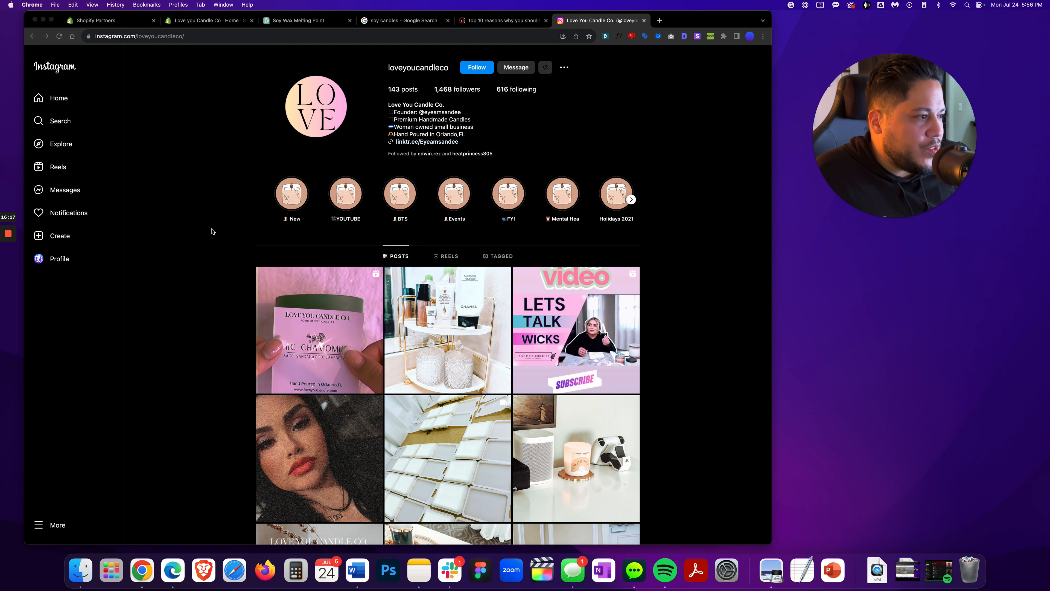
Open the Love You Candle Co. Instagram post showing the founder at her candle display table
scroll(212, 232, "down", 10)
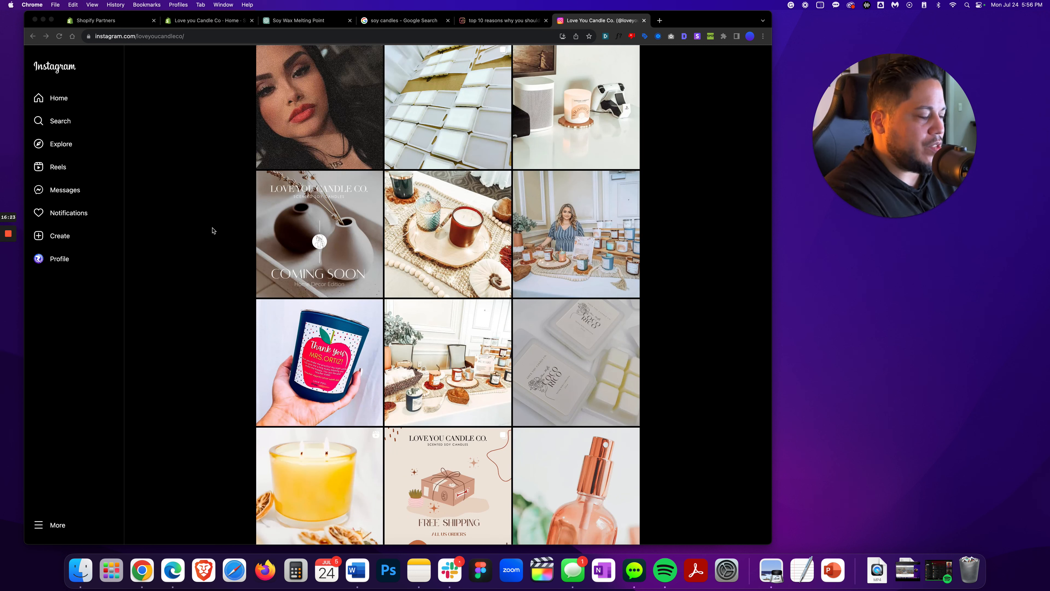
left_click(543, 244)
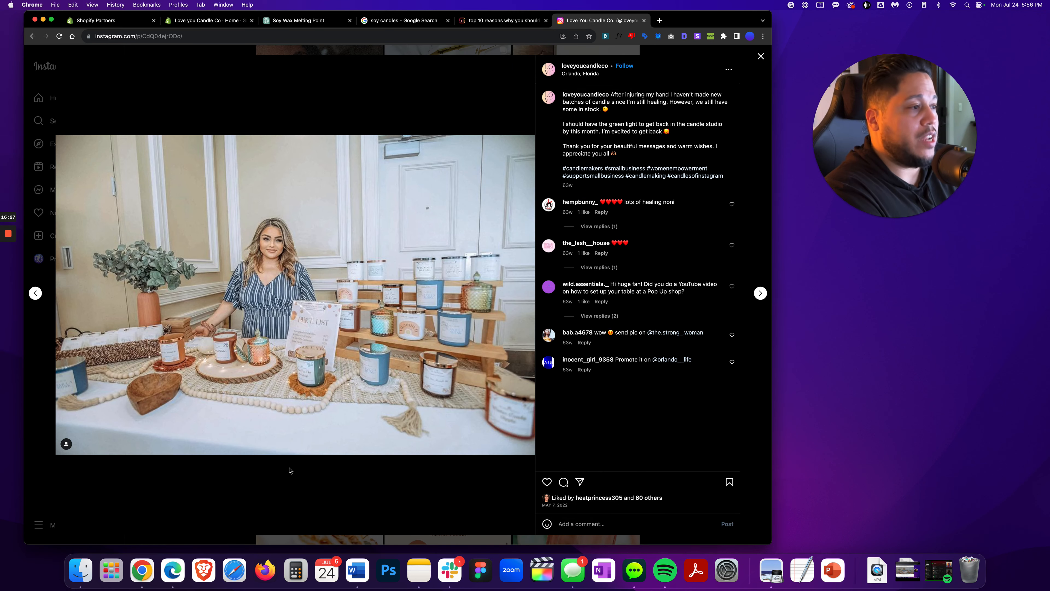
right_click(261, 308)
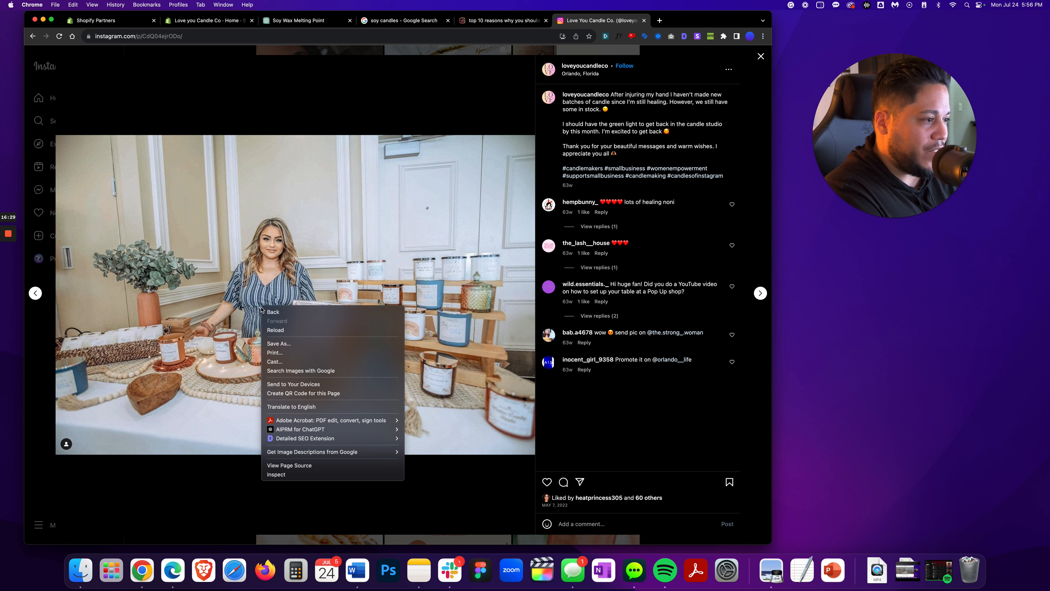
left_click(289, 344)
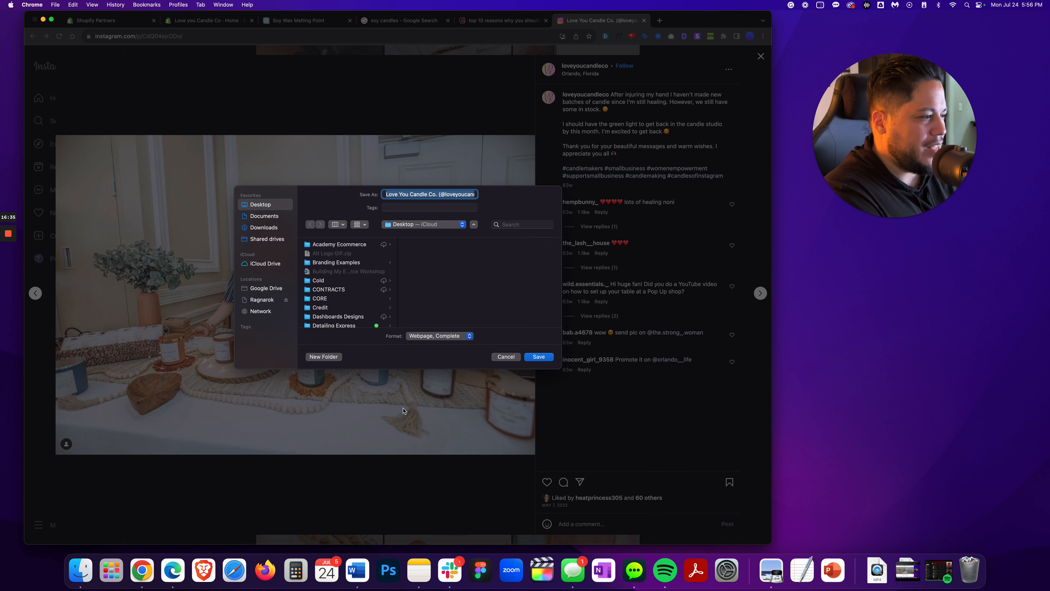
left_click(506, 357)
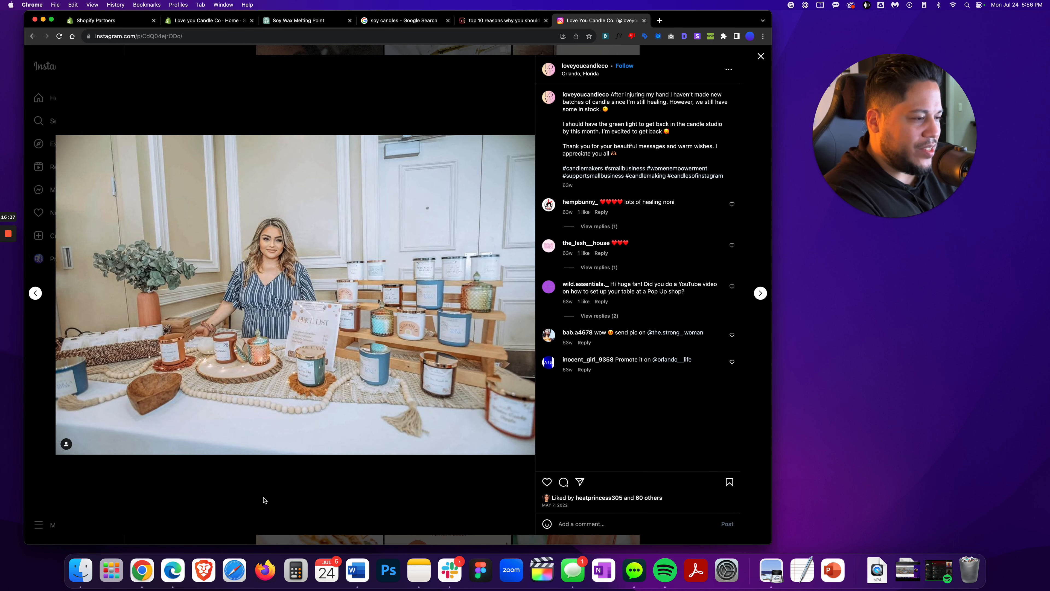
Capture a screenshot of the founder-at-display-table photo and close the post
key("super+shift+4")
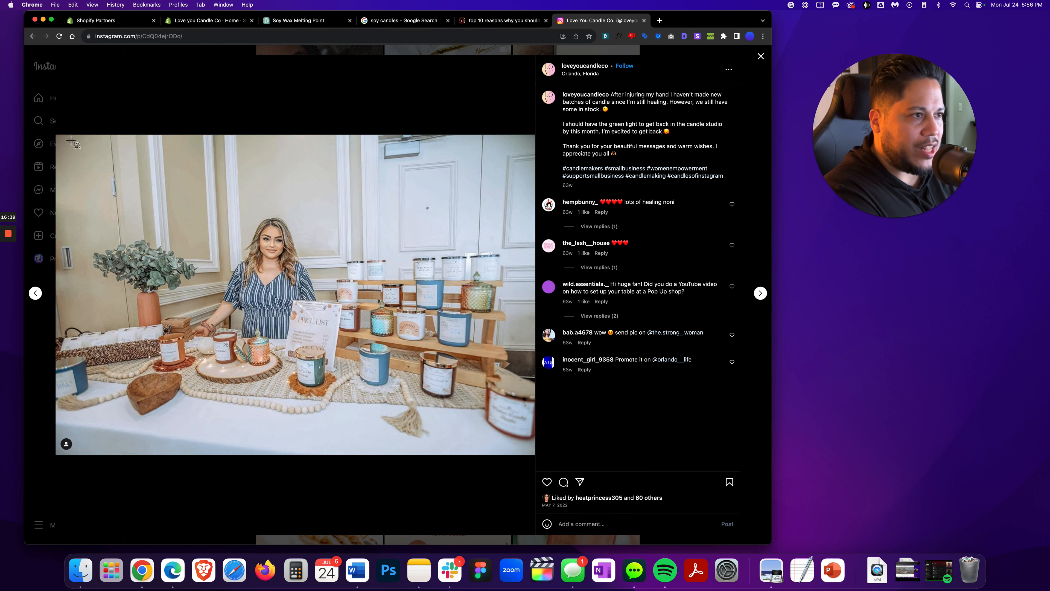
left_click_drag(57, 136, 532, 439)
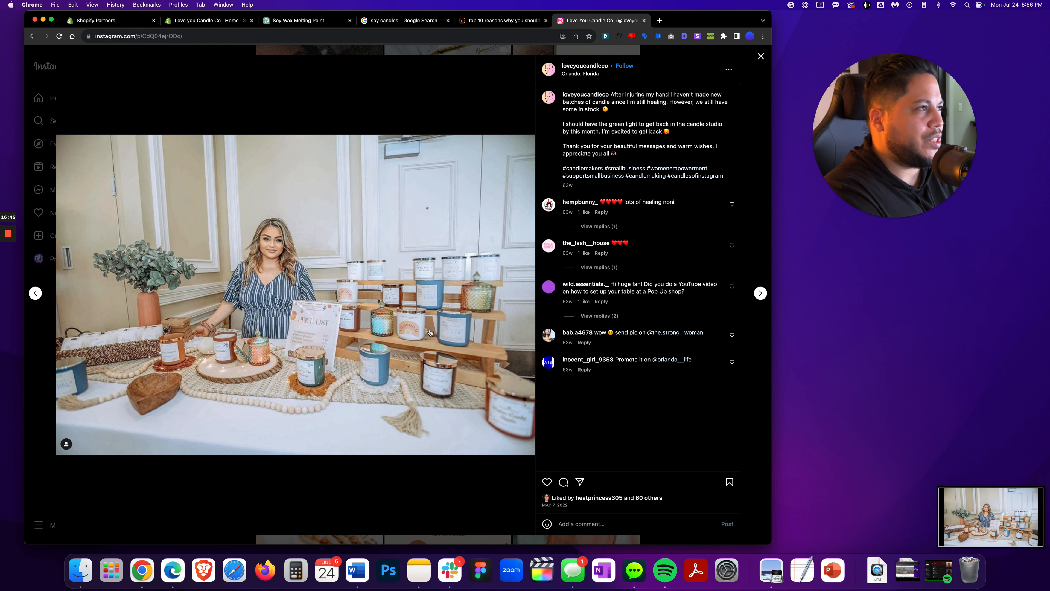
left_click(761, 57)
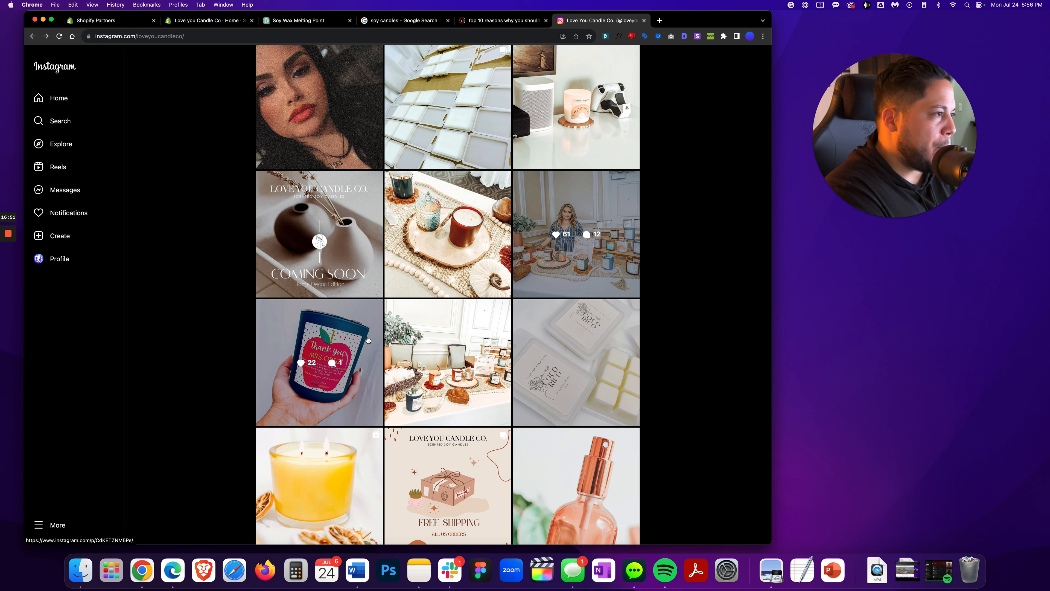
Open the candle display table post, capture a screenshot of its photo, and close it
left_click(399, 343)
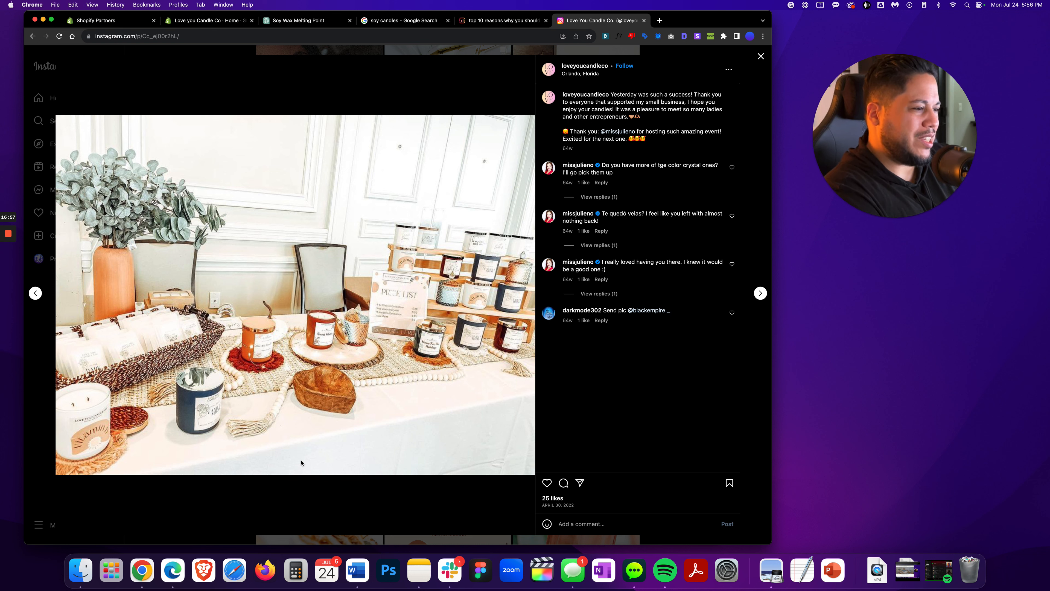
key("super+shift+4")
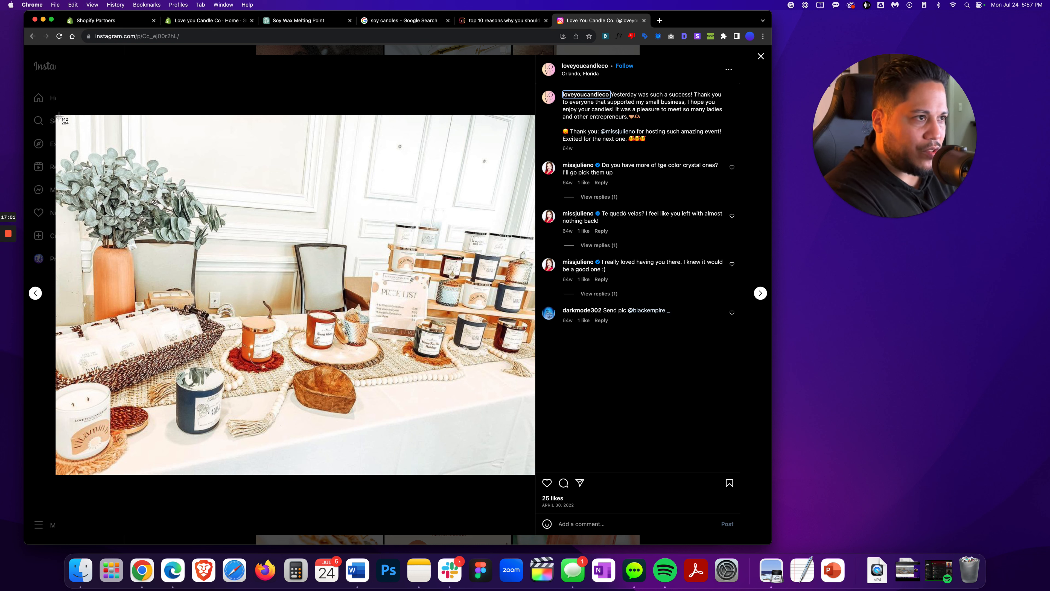
left_click_drag(58, 116, 534, 472)
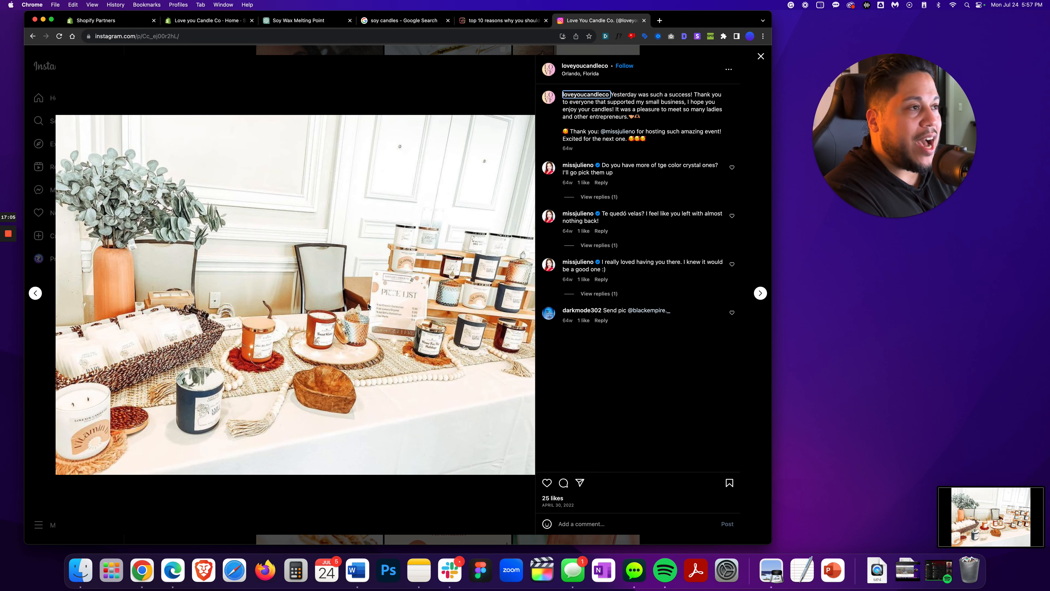
left_click(760, 58)
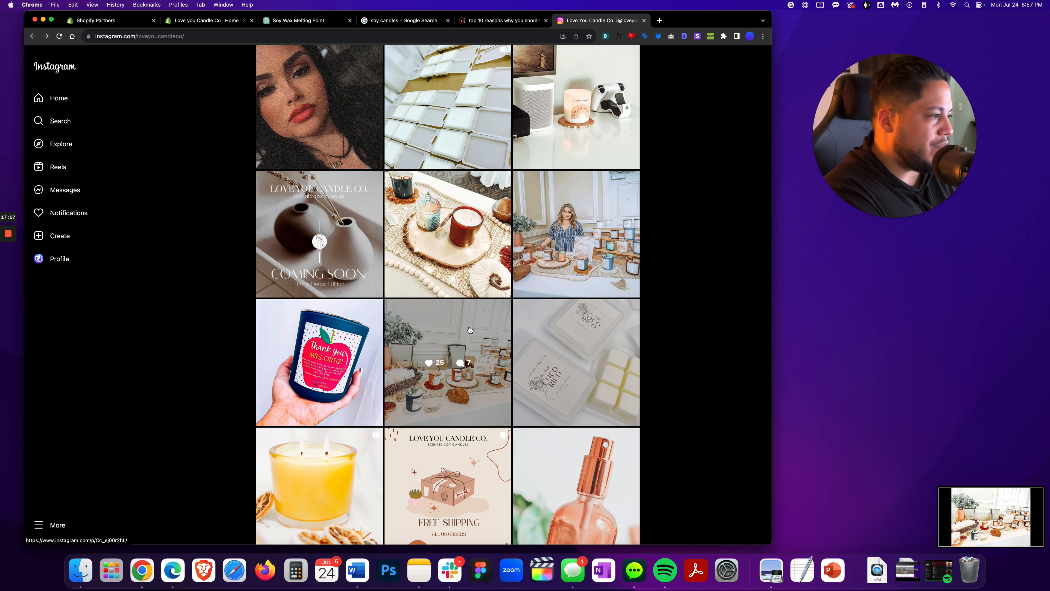
Browse further down the Love You Candle Co. Instagram grid, previewing the spring wax melts reel
scroll(471, 331, "down", 1)
scroll(470, 330, "up", 2)
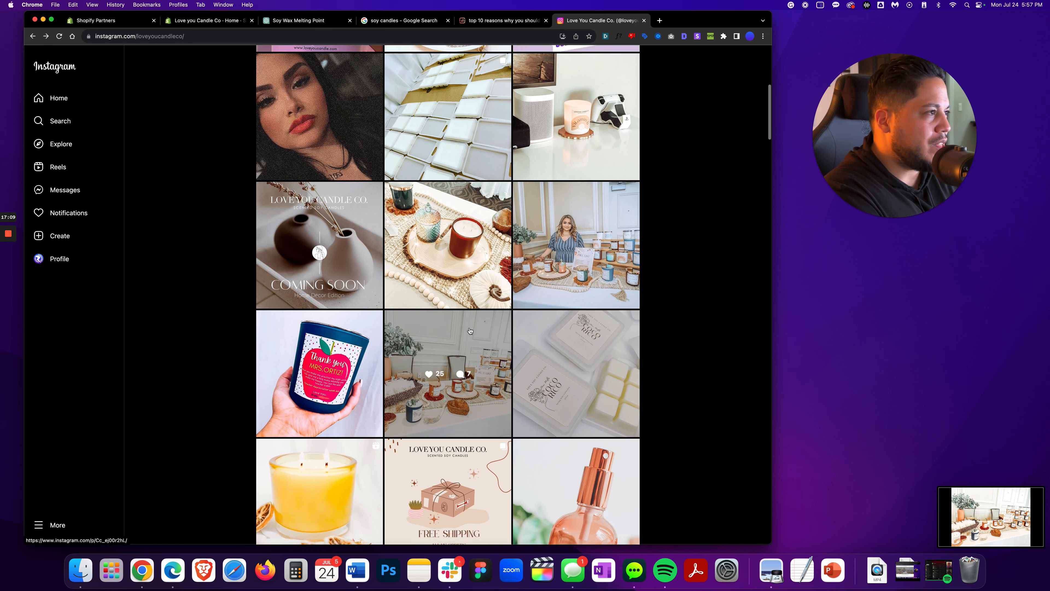
scroll(470, 331, "up", 3)
scroll(470, 331, "down", 10)
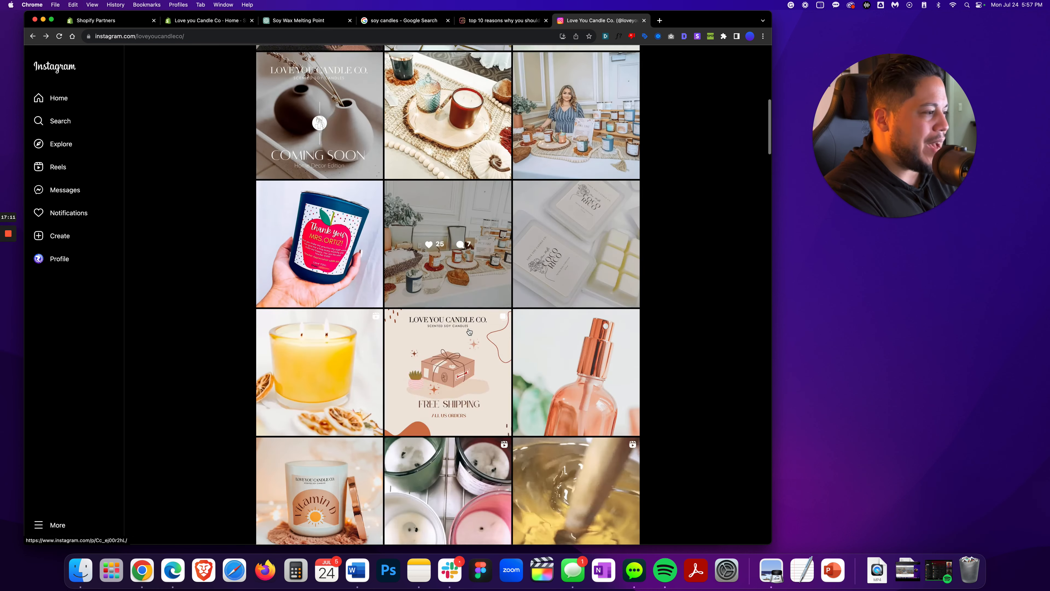
scroll(469, 330, "down", 2)
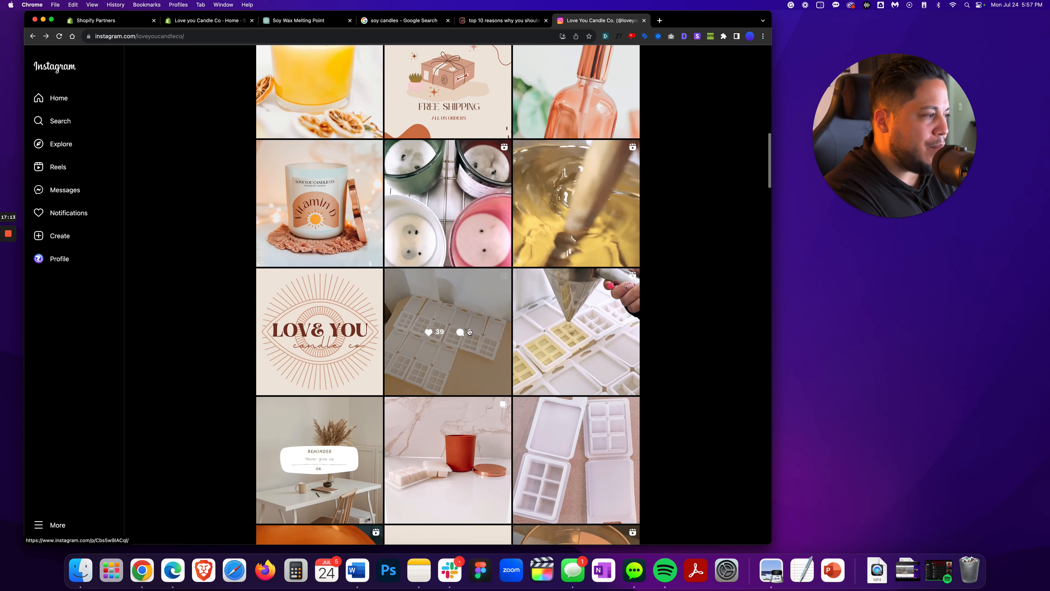
left_click(548, 317)
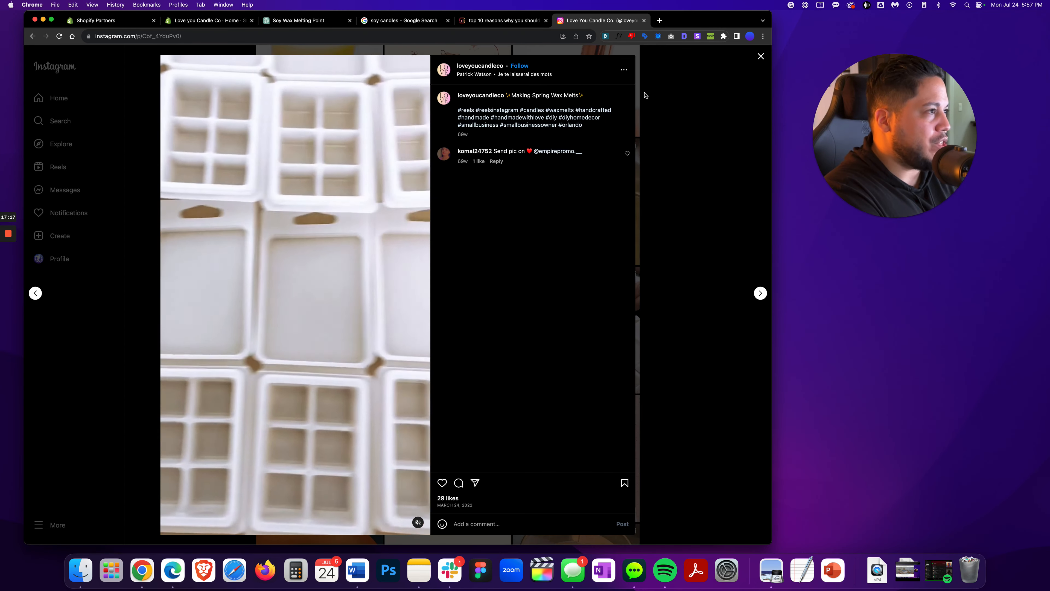
left_click(761, 56)
scroll(368, 382, "down", 3)
scroll(369, 383, "down", 2)
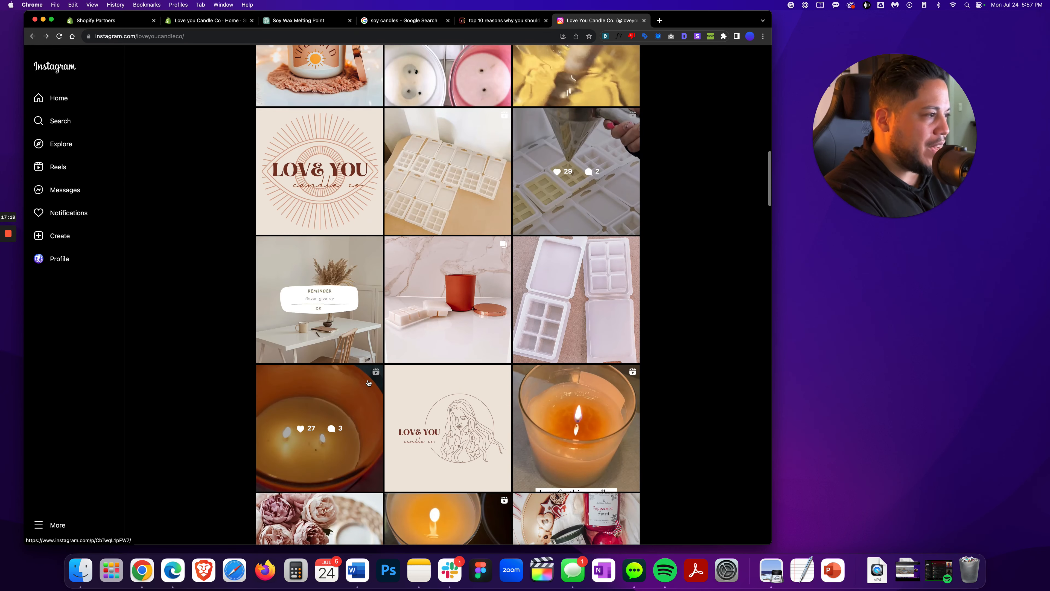
Open the marble-backdrop candle and wax melts post and screenshot its first image, then close it
left_click(415, 336)
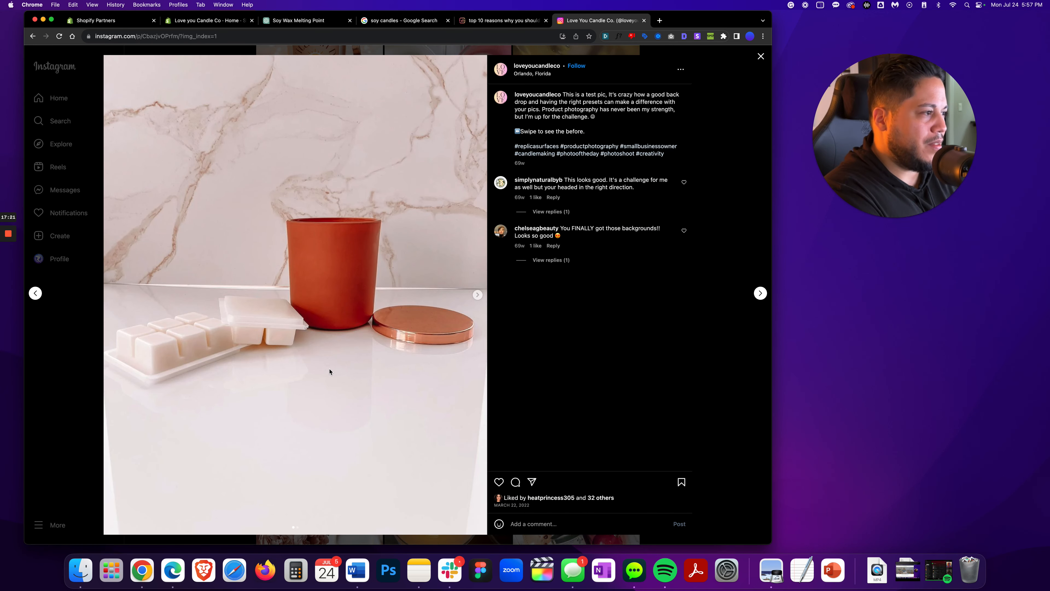
left_click(478, 295)
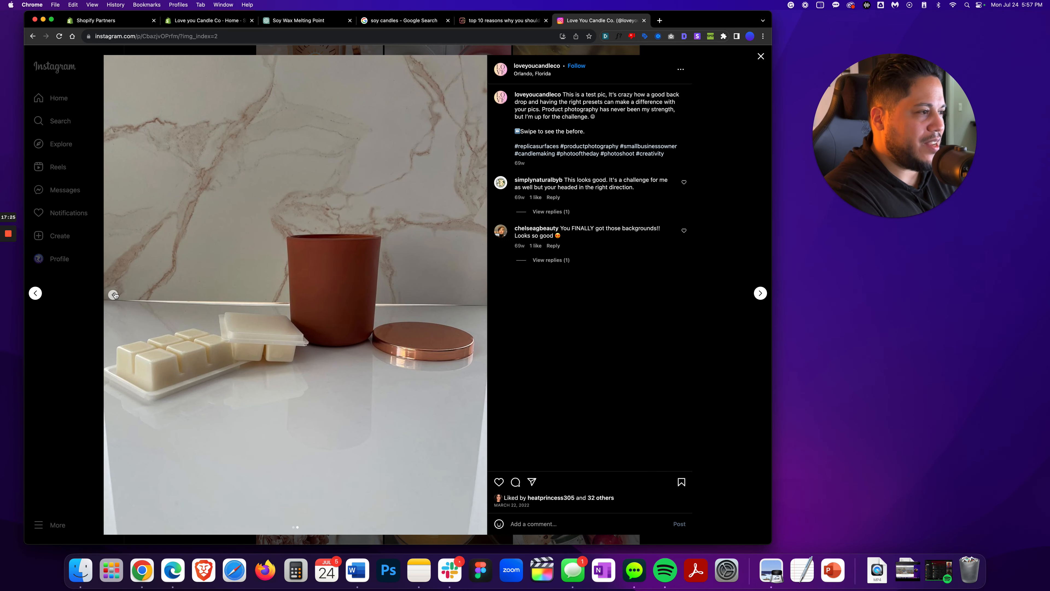
left_click(113, 295)
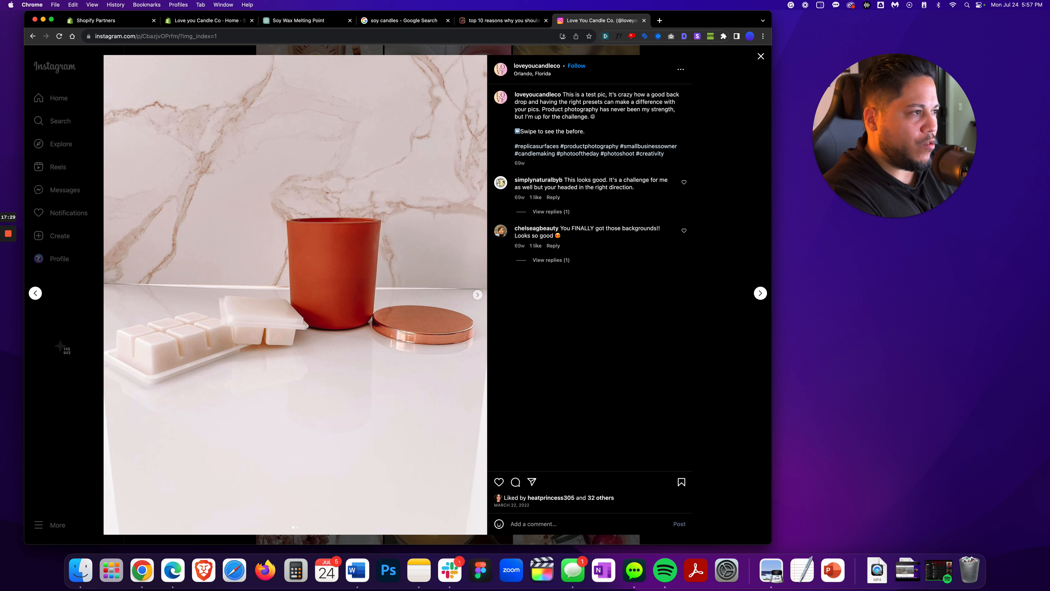
left_click_drag(106, 96, 485, 437)
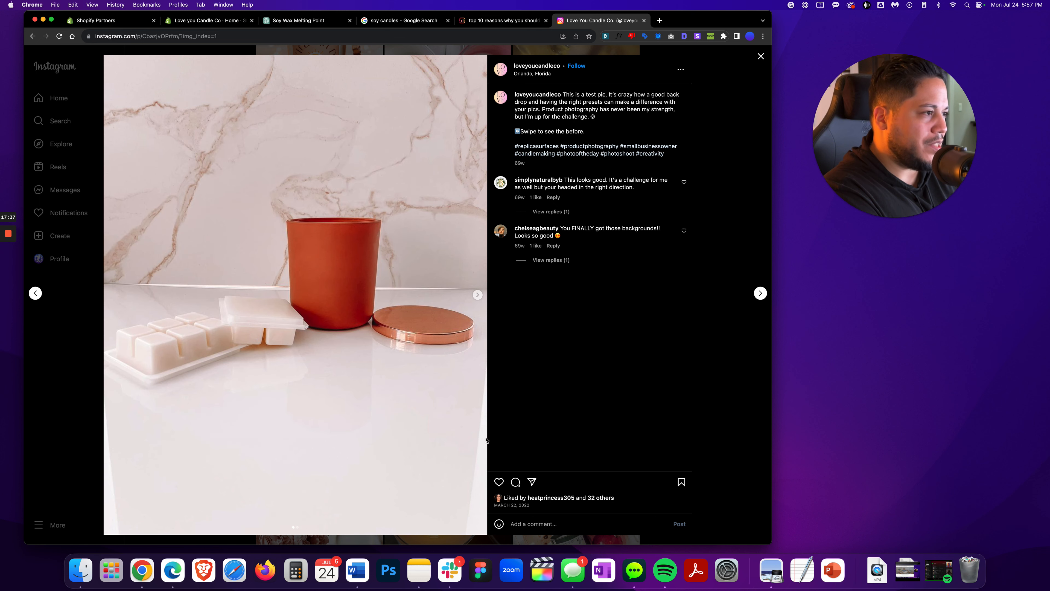
left_click(761, 57)
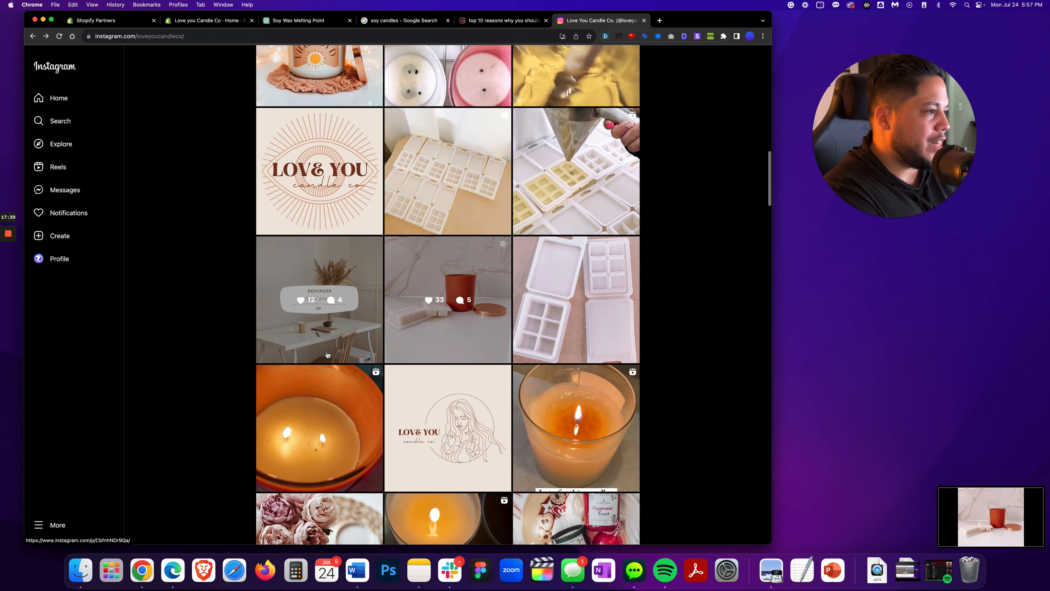
Open the pink peonies and coffee cup post and capture a screenshot of its image
scroll(322, 360, "down", 5)
scroll(322, 360, "down", 5)
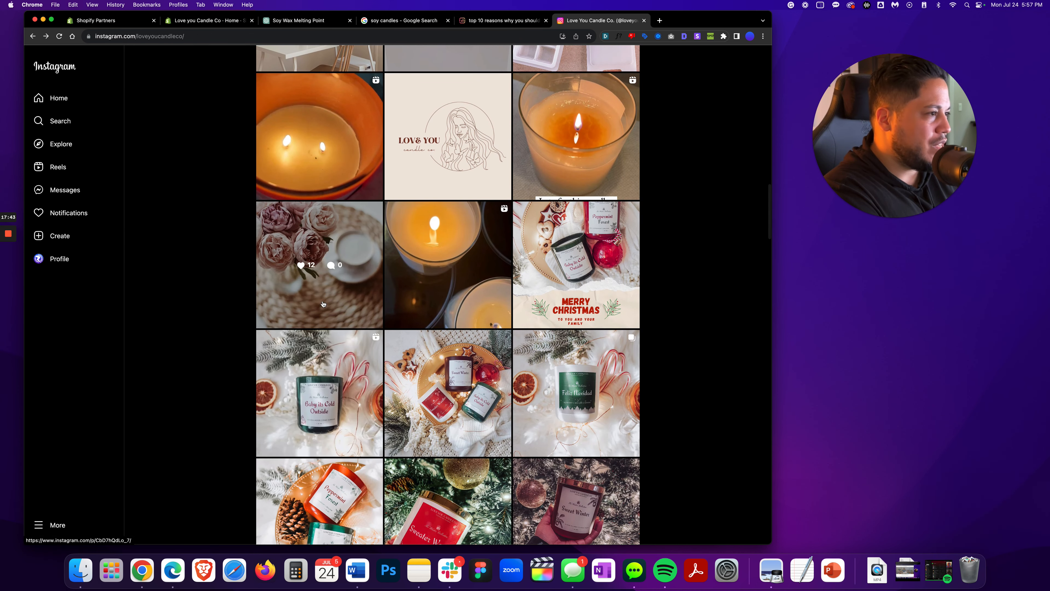
left_click(324, 305)
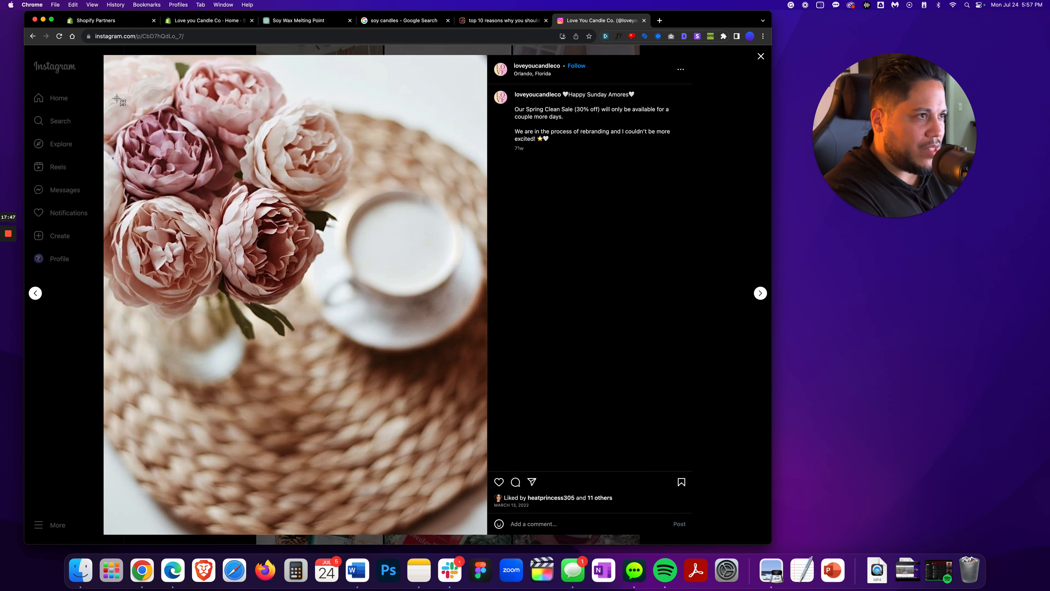
left_click_drag(105, 57, 485, 379)
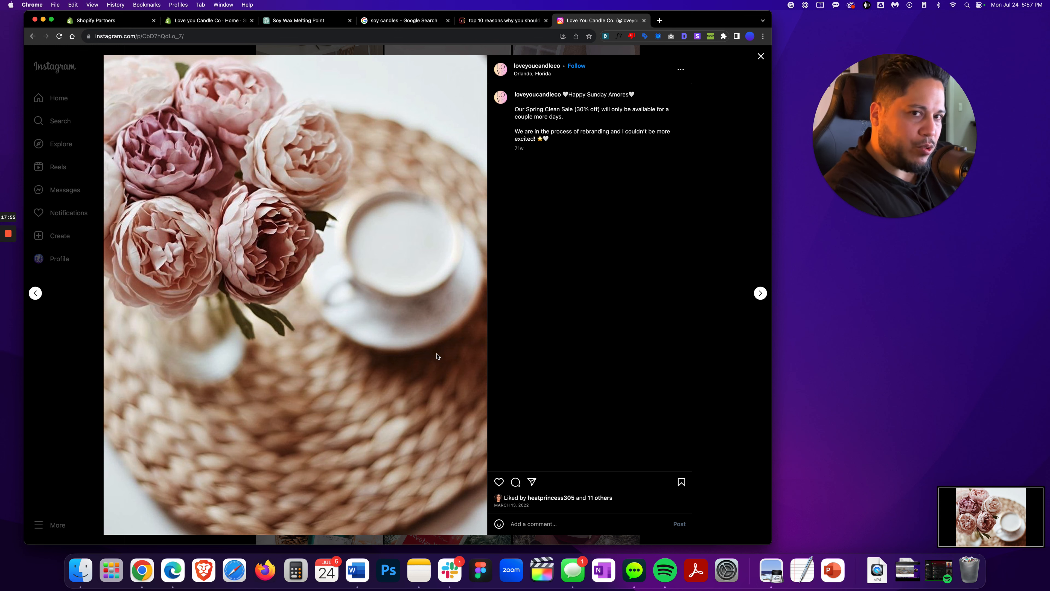
Extend the marble candle image's canvas to the left with the Crop tool to make room for a second photo
left_click(9, 267)
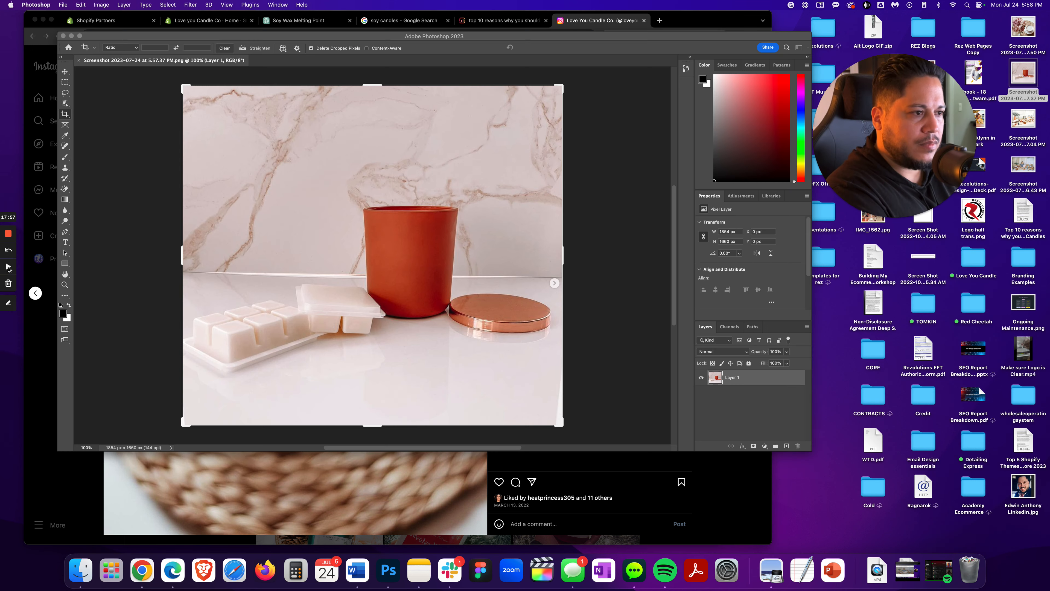
left_click(64, 115)
left_click_drag(181, 254, 88, 263)
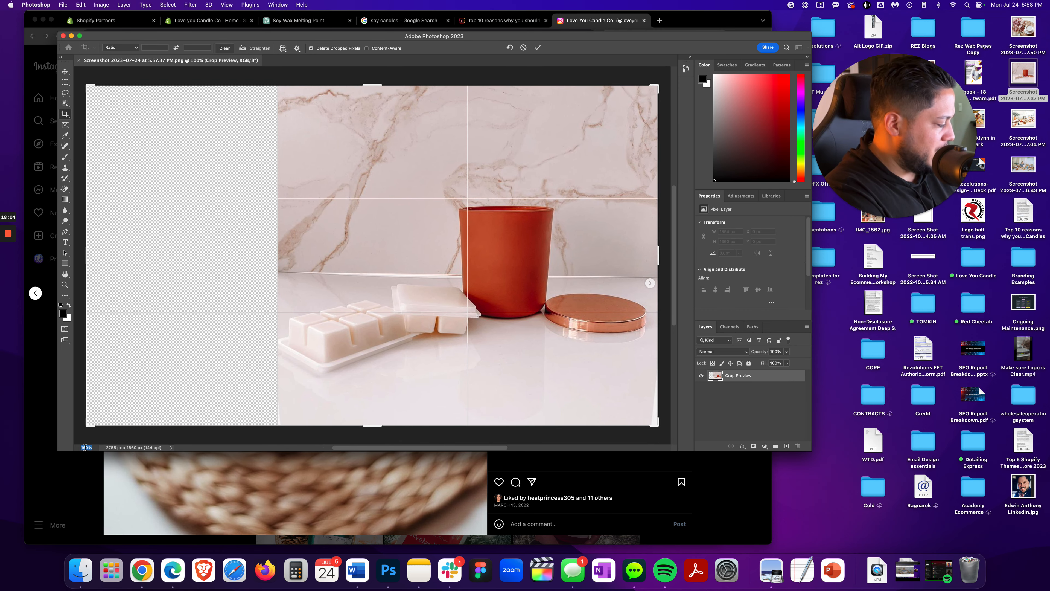
type("80")
key("Return")
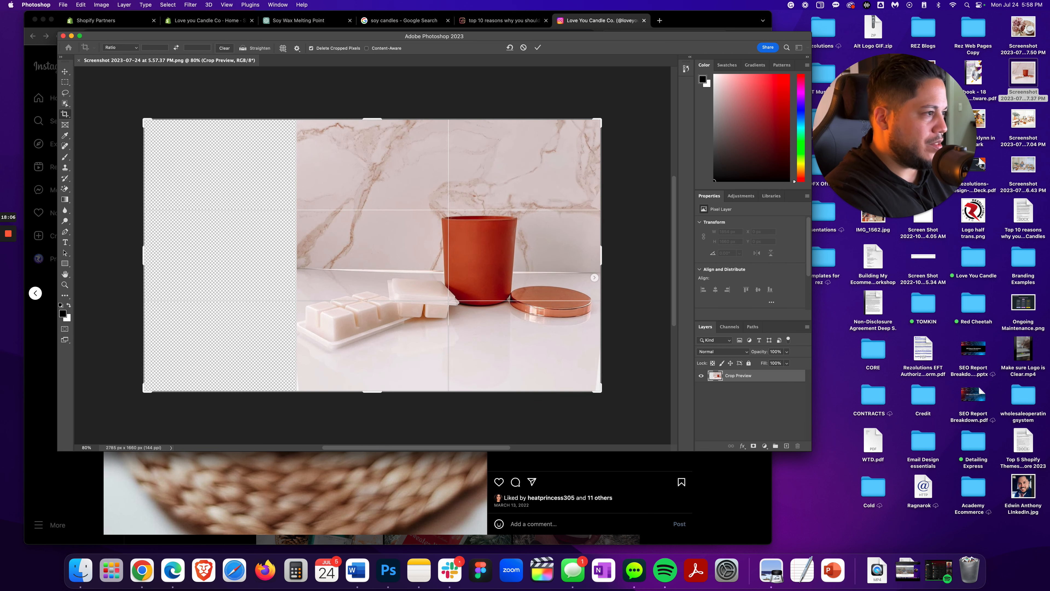
left_click_drag(143, 253, 94, 256)
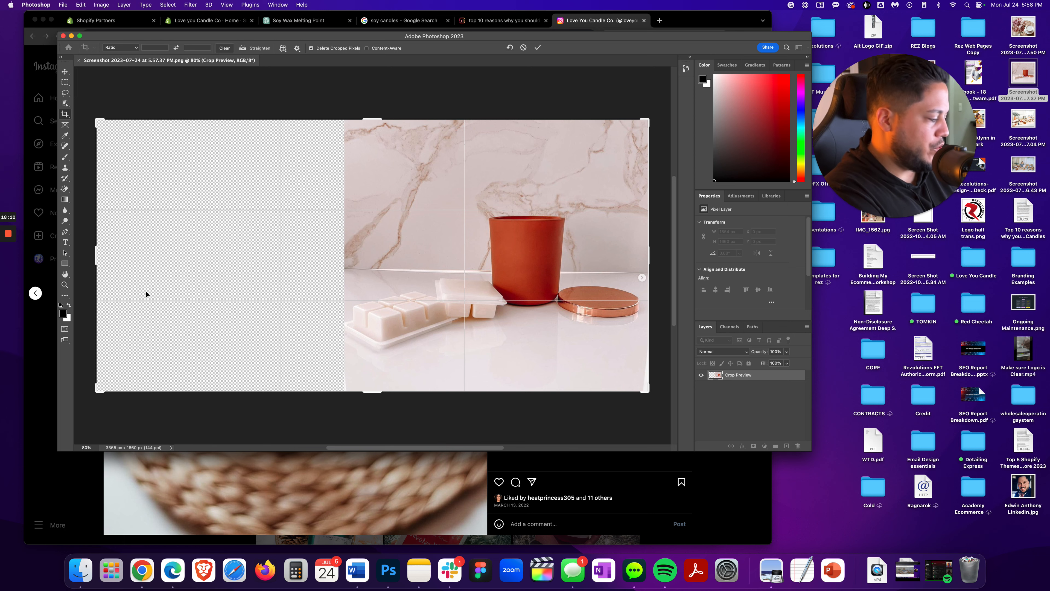
key("Return")
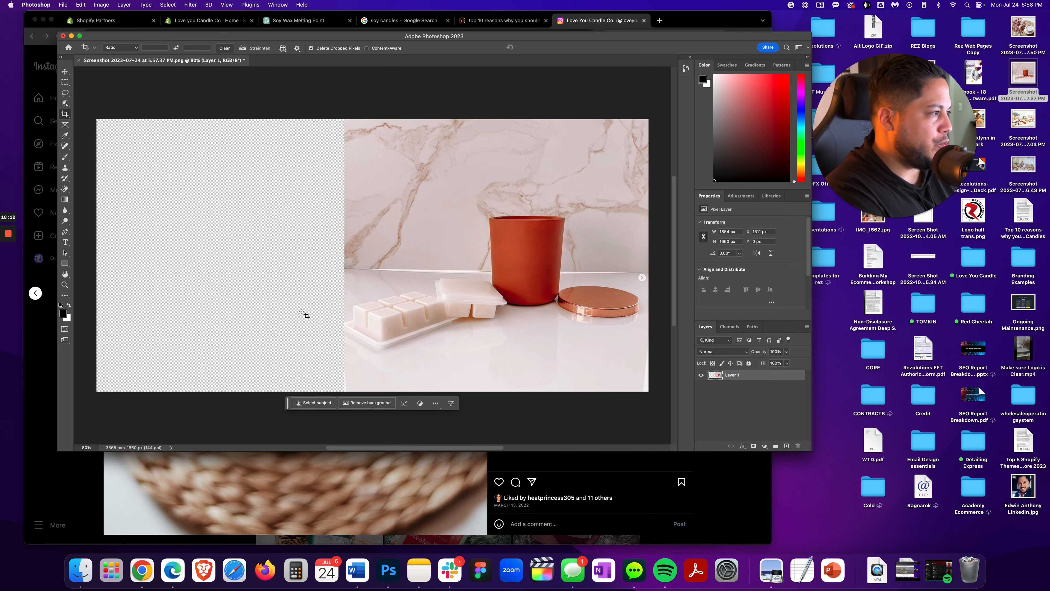
Open the peony screenshot in Photoshop and drag it into the marble candle document as a new layer
right_click(1024, 27)
mouse_move(992, 38)
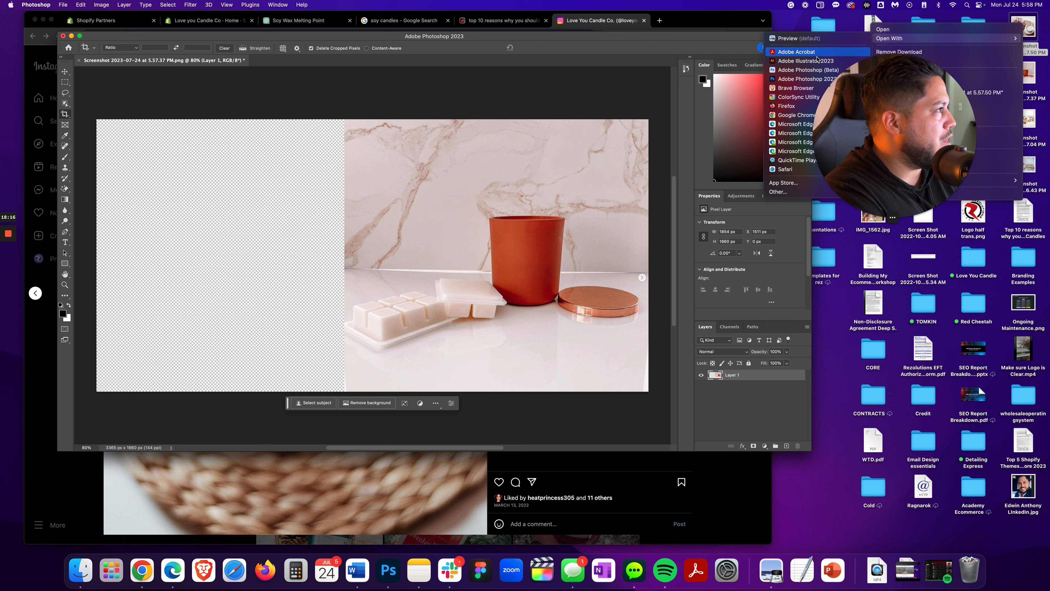
left_click(794, 79)
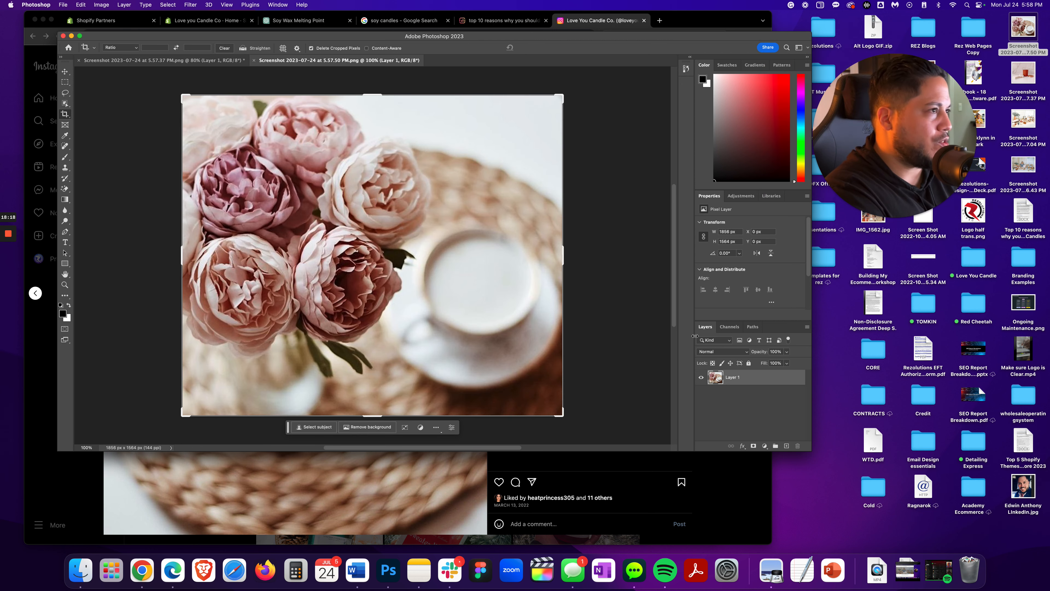
left_click_drag(762, 383, 290, 234)
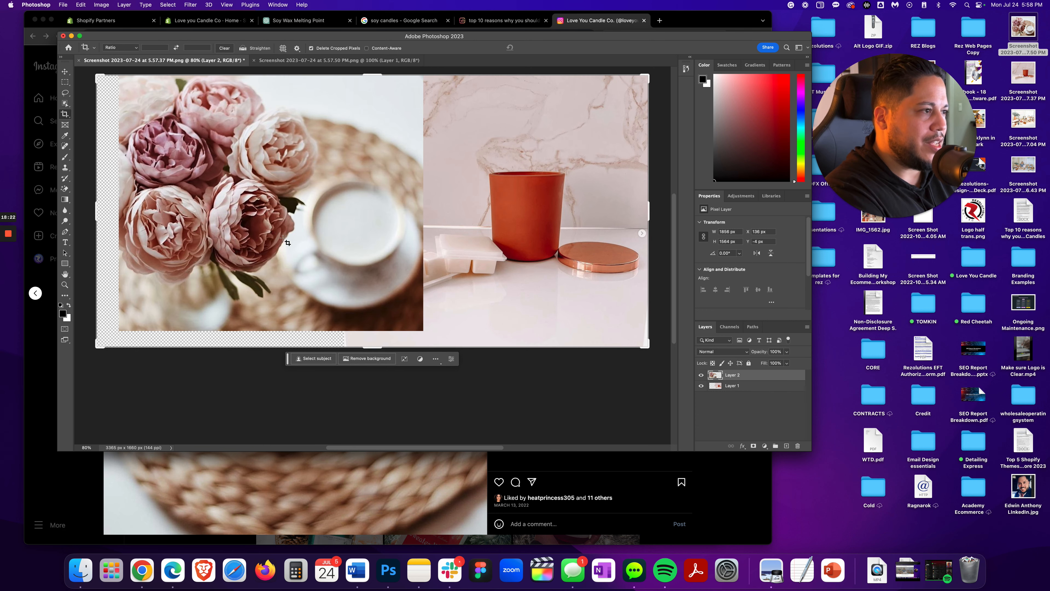
Move and scale the peony layer so it fills the left side of the canvas
left_click(65, 72)
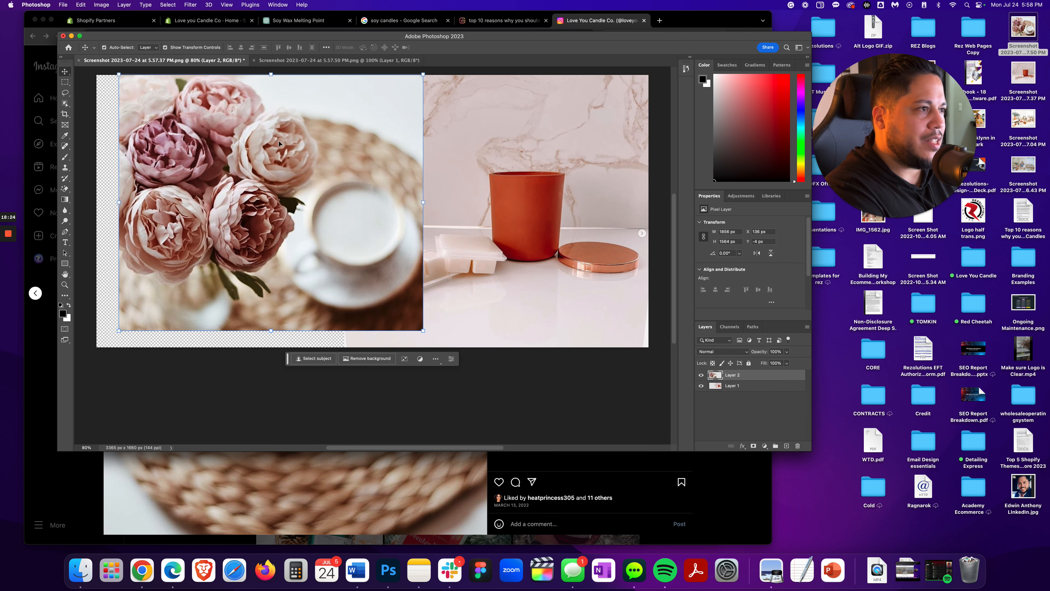
left_click_drag(279, 143, 256, 148)
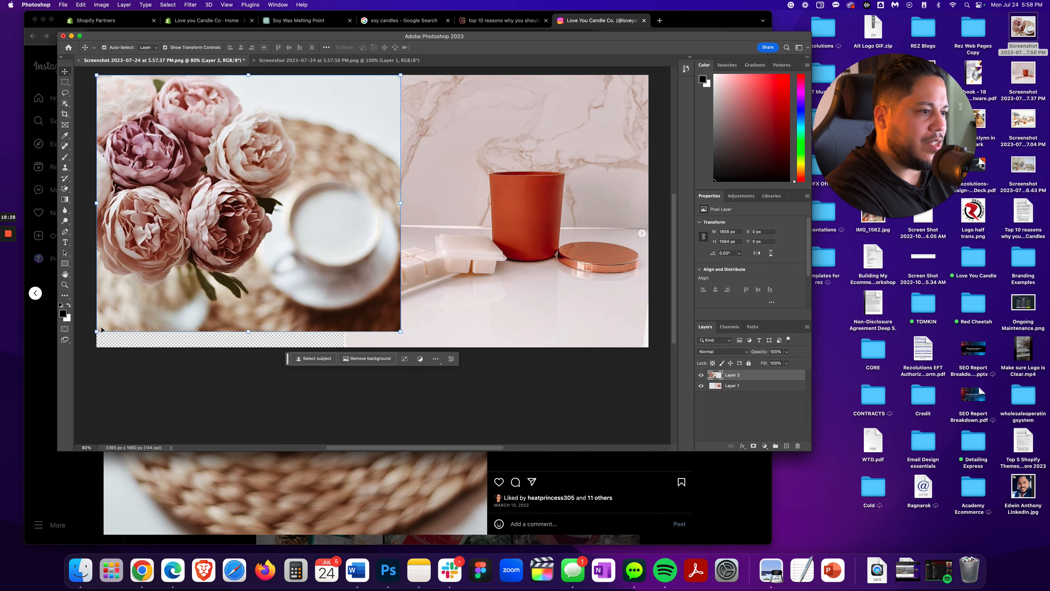
left_click_drag(96, 332, 76, 350)
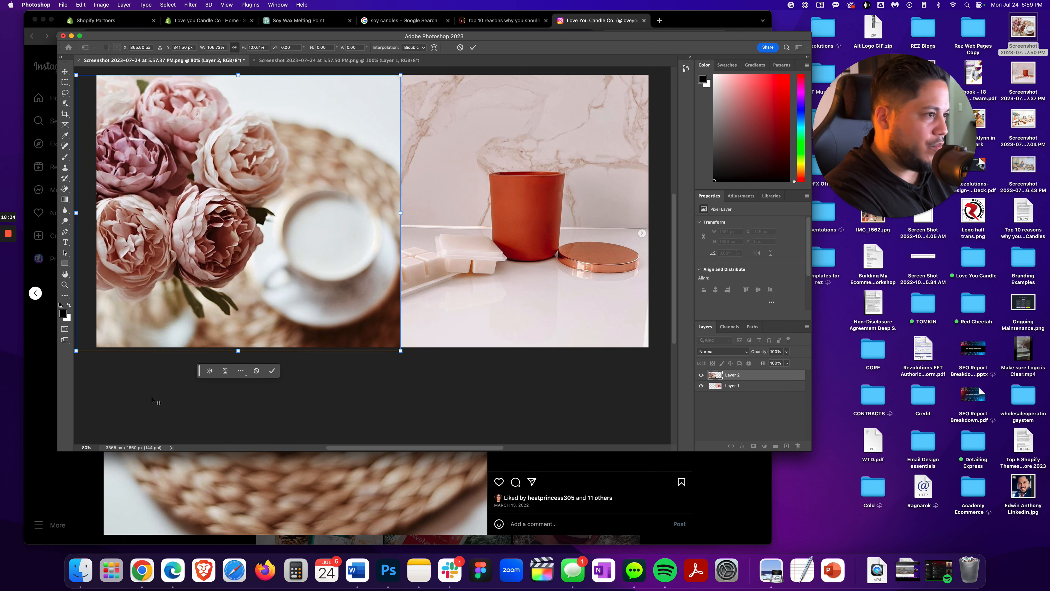
key("Return")
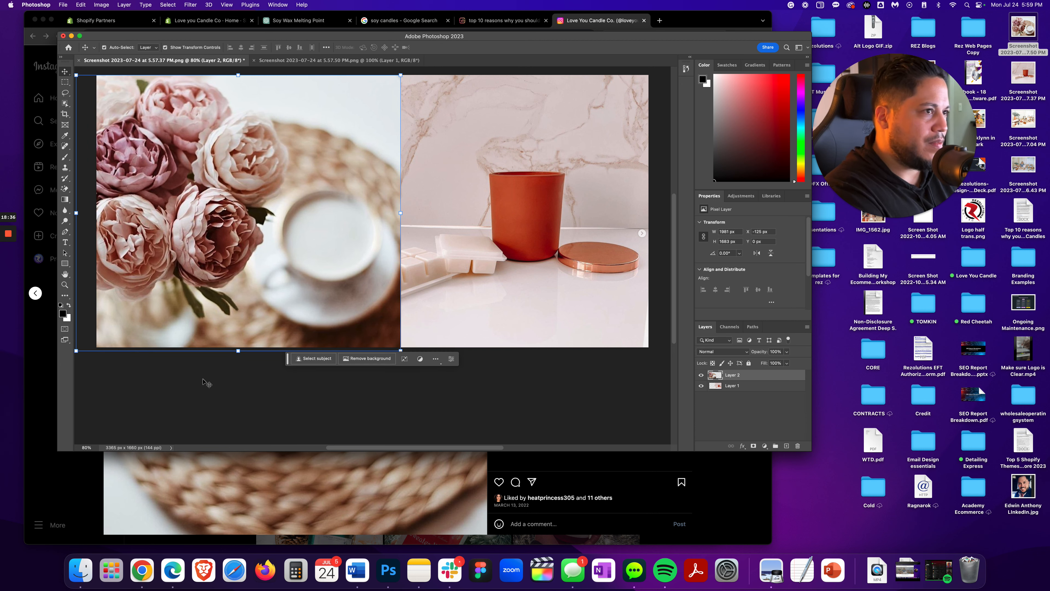
left_click(456, 390)
left_click(456, 392)
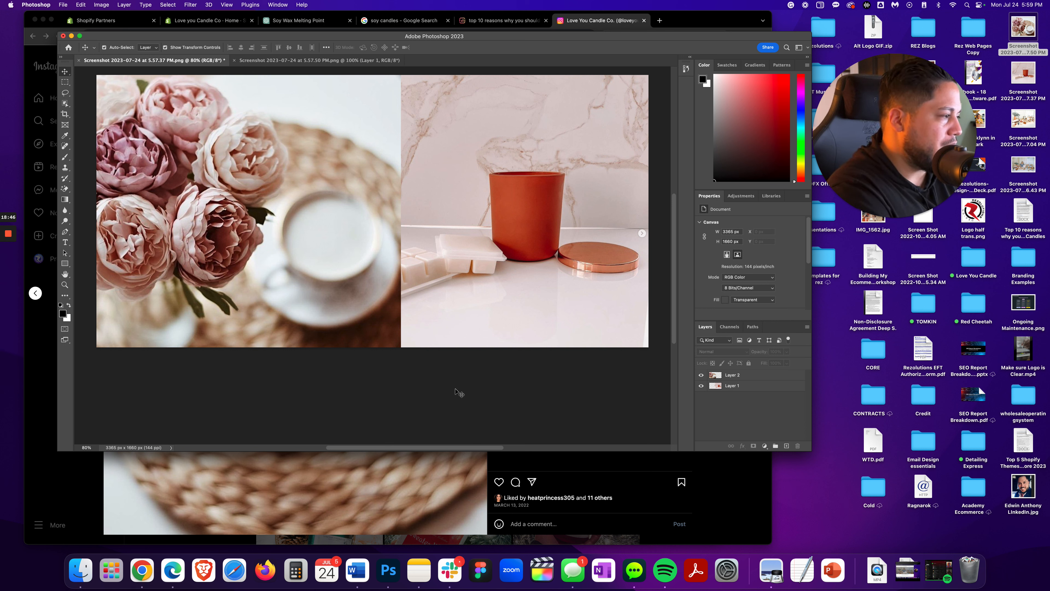
Group both the peony and marble candle layers into a new layer group
left_click(736, 375)
left_click(747, 387, "shift")
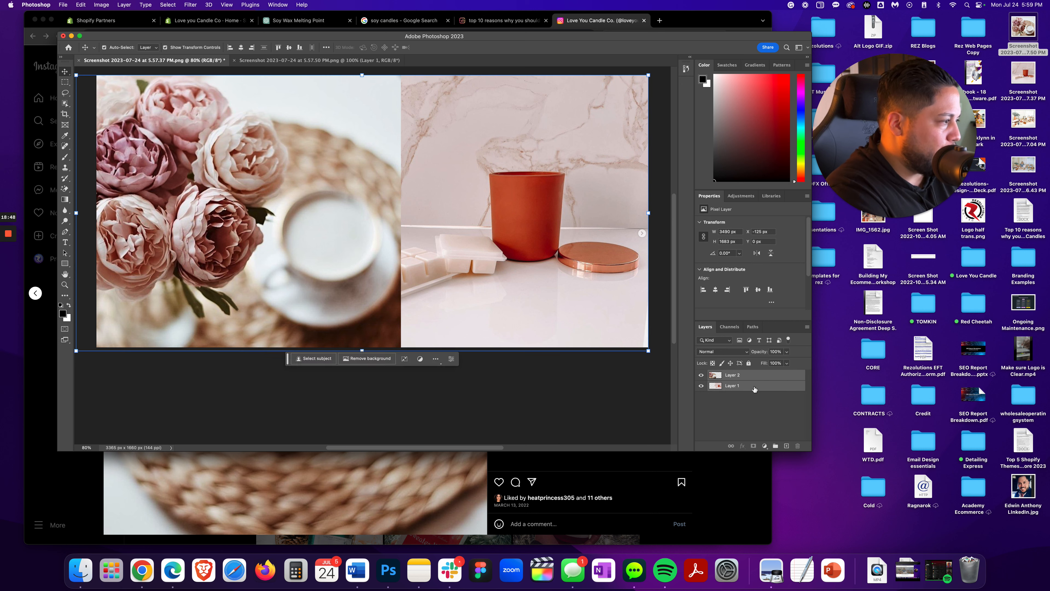
right_click(748, 390)
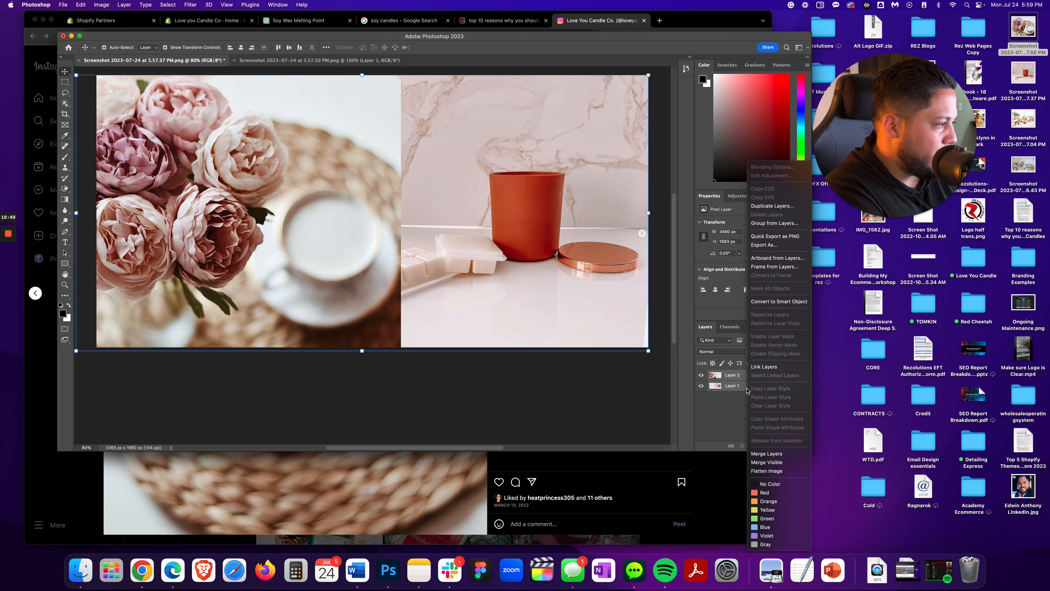
left_click(774, 223)
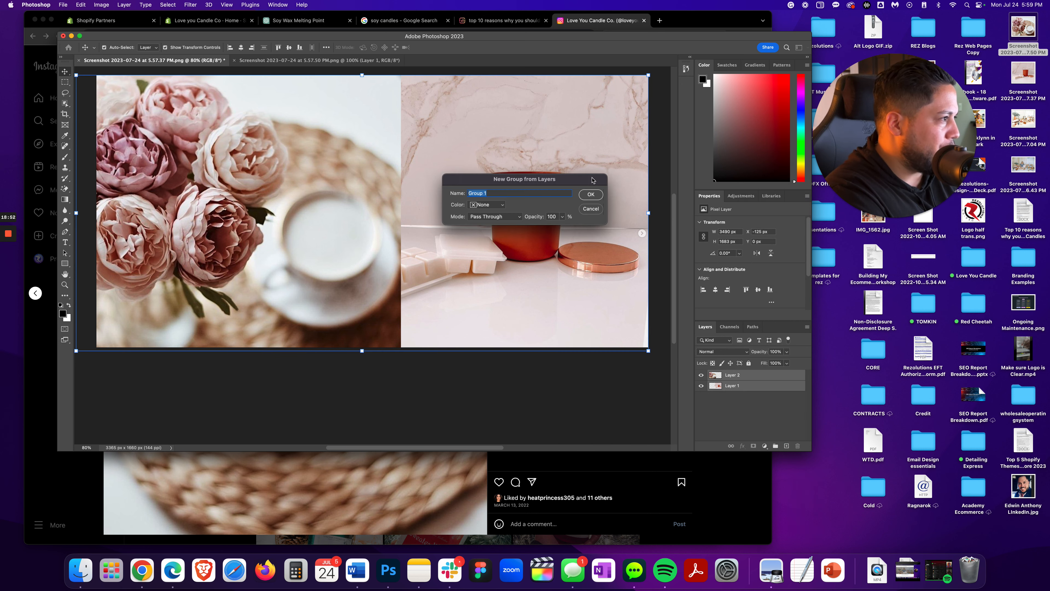
left_click(590, 194)
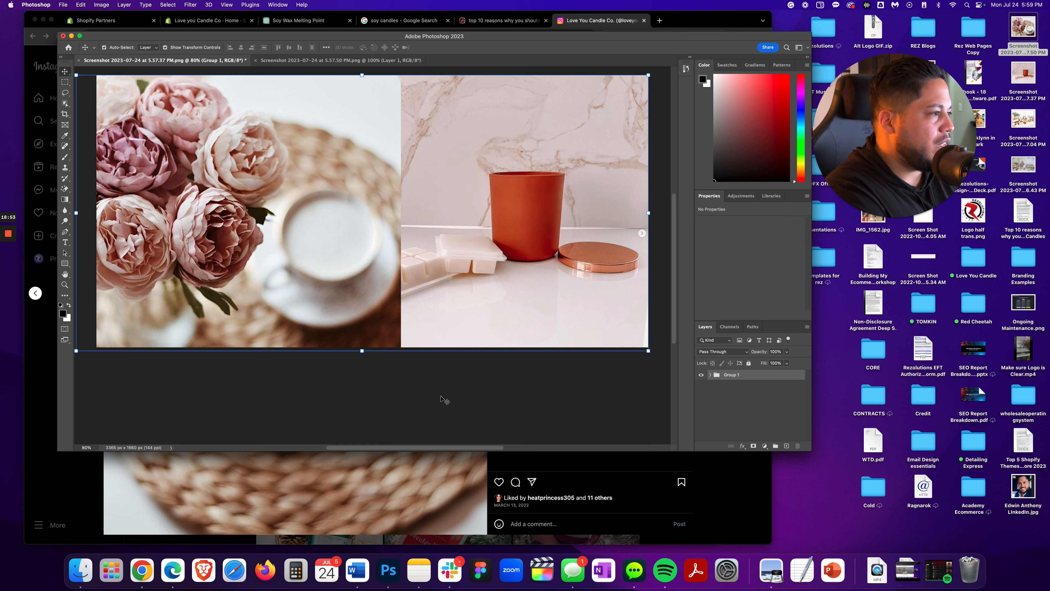
Resize the collage image to a width of 1920 pixels
left_click(102, 6)
left_click(124, 67)
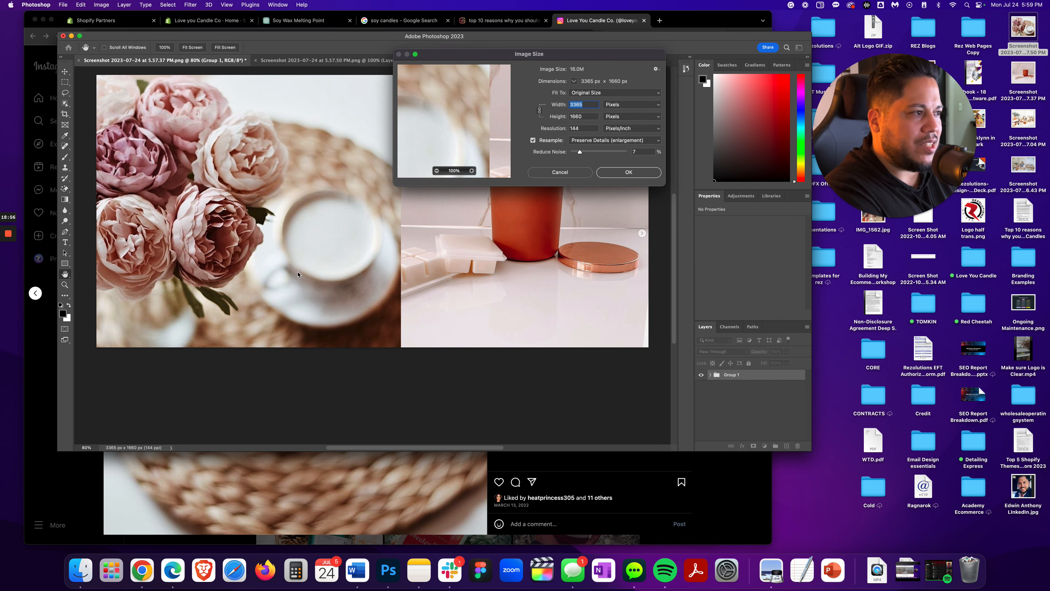
type("1920")
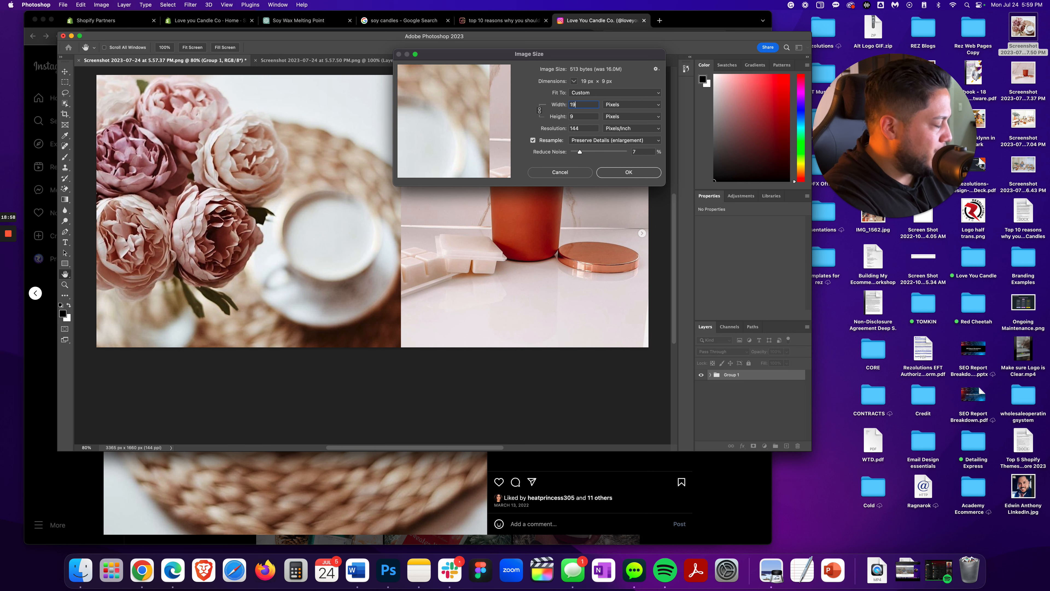
left_click(610, 171)
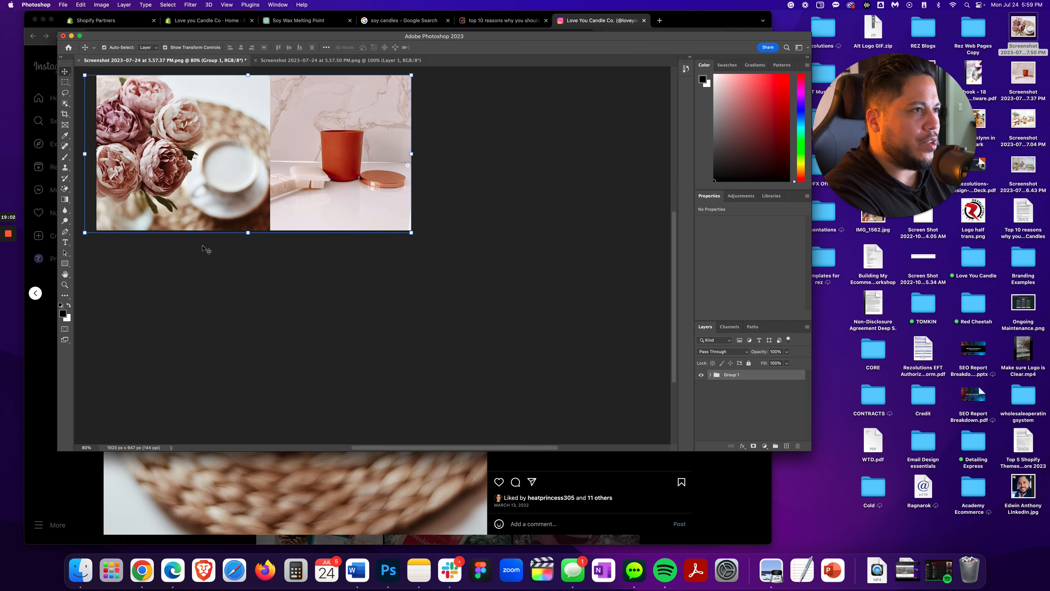
Save a copy of the collage to the desktop as Soy candles with flowers.png
left_click(62, 5)
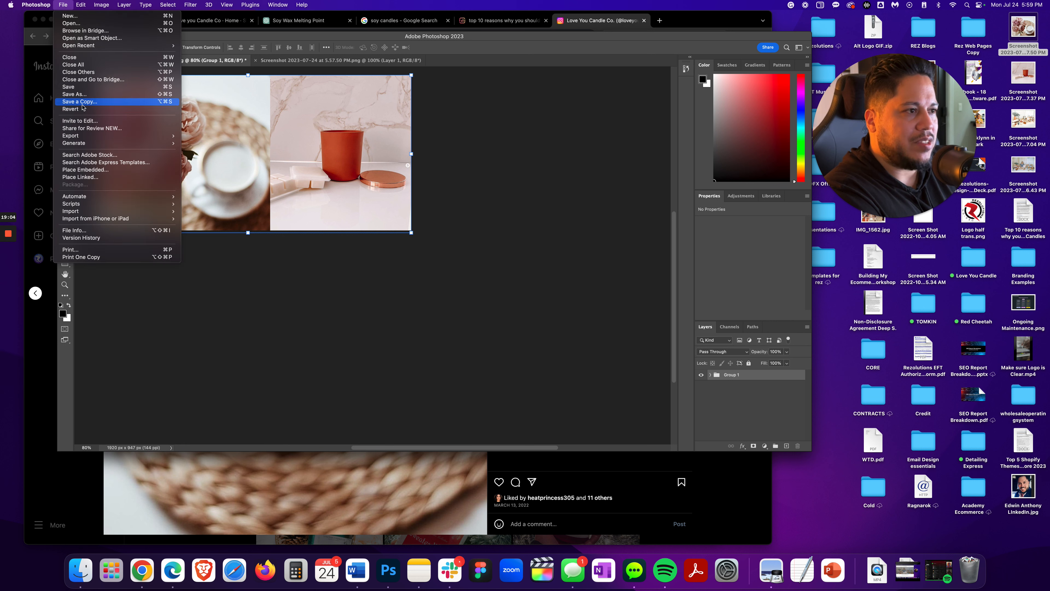
mouse_move(89, 139)
left_click(193, 137)
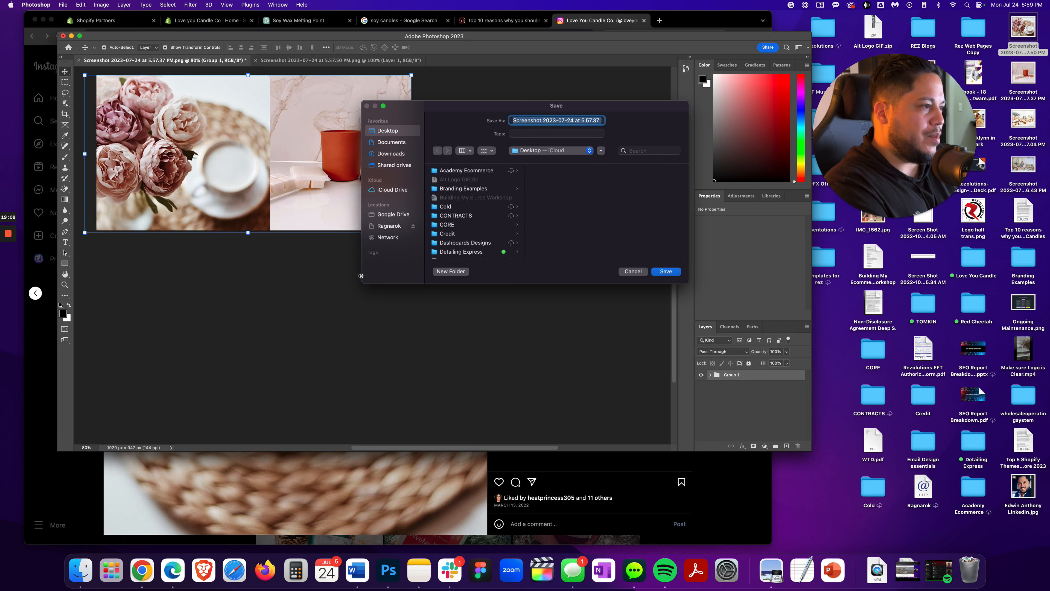
type("Soy candles with flowers.png")
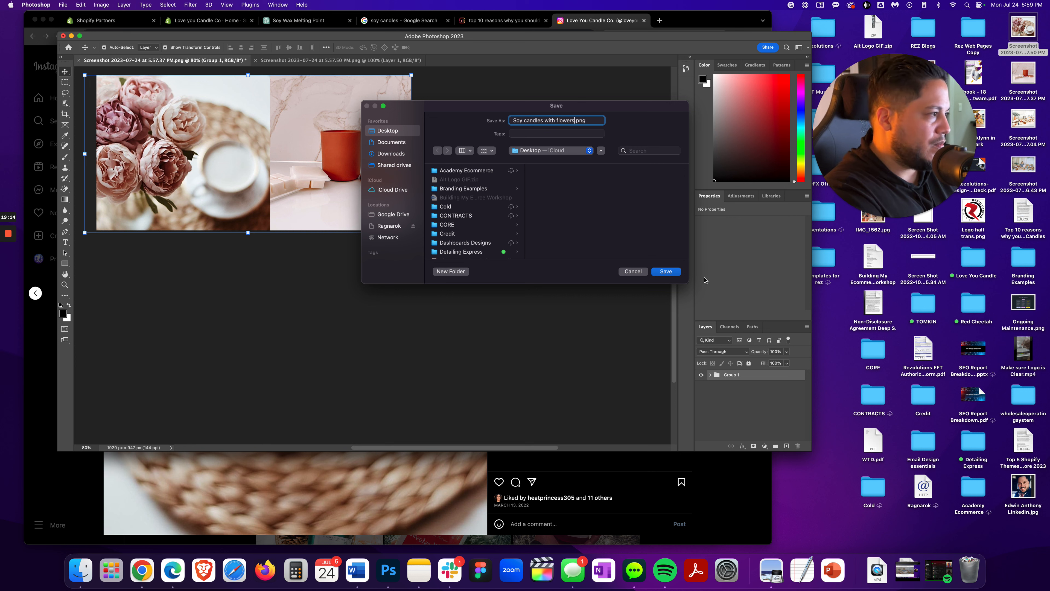
left_click(666, 272)
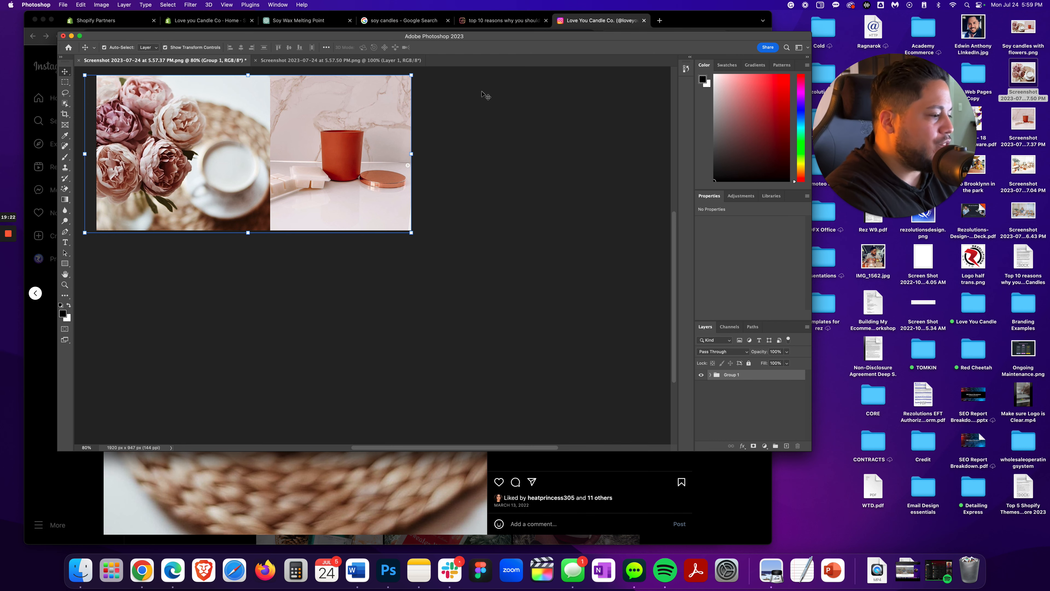
Switch to Word, open the Styles pane, and insert a blank line between the blog title and the intro paragraph
left_click(357, 571)
scroll(345, 391, "up", 20)
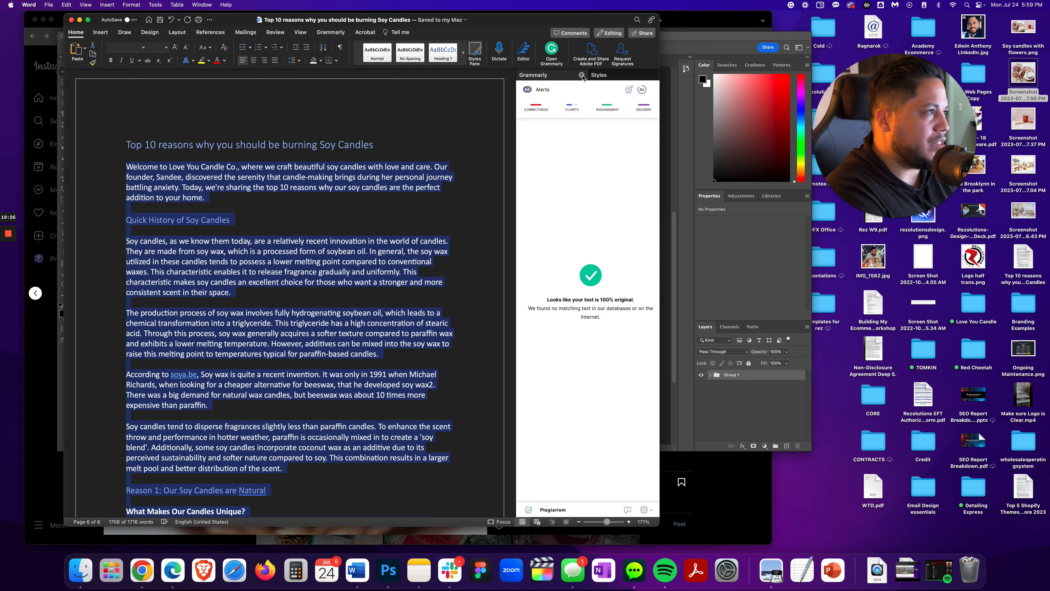
left_click(582, 75)
left_click(128, 167)
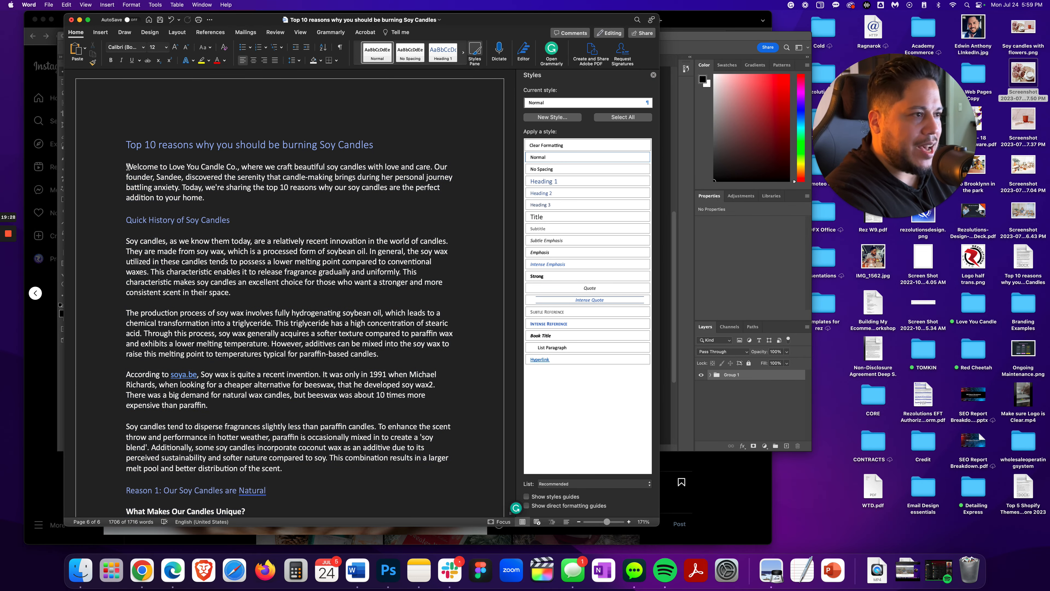
key("Return")
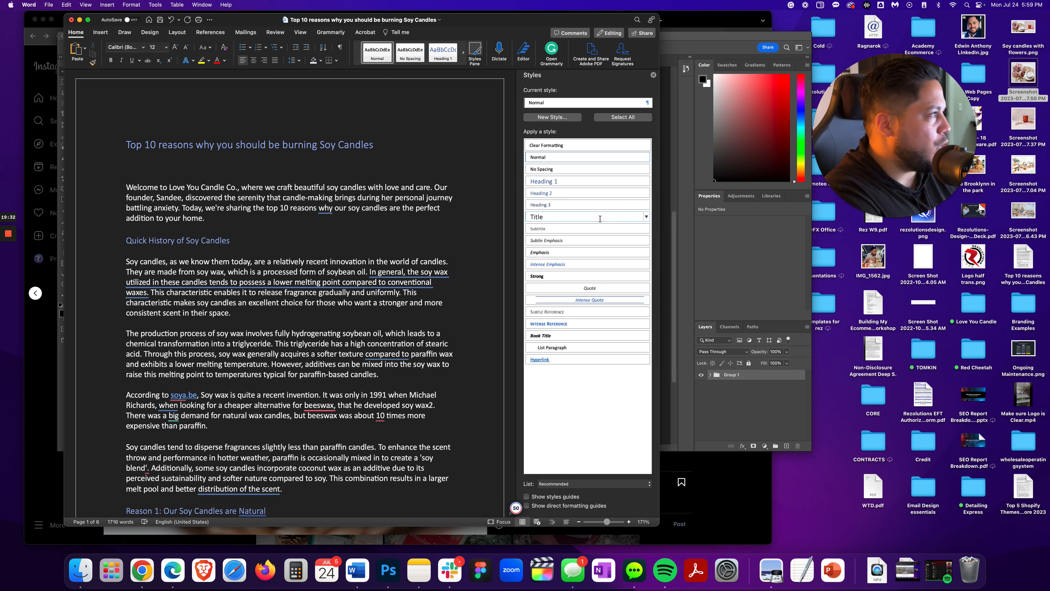
Copy the blog title and rename the candle display screenshot on the desktop with it
left_click(1024, 213)
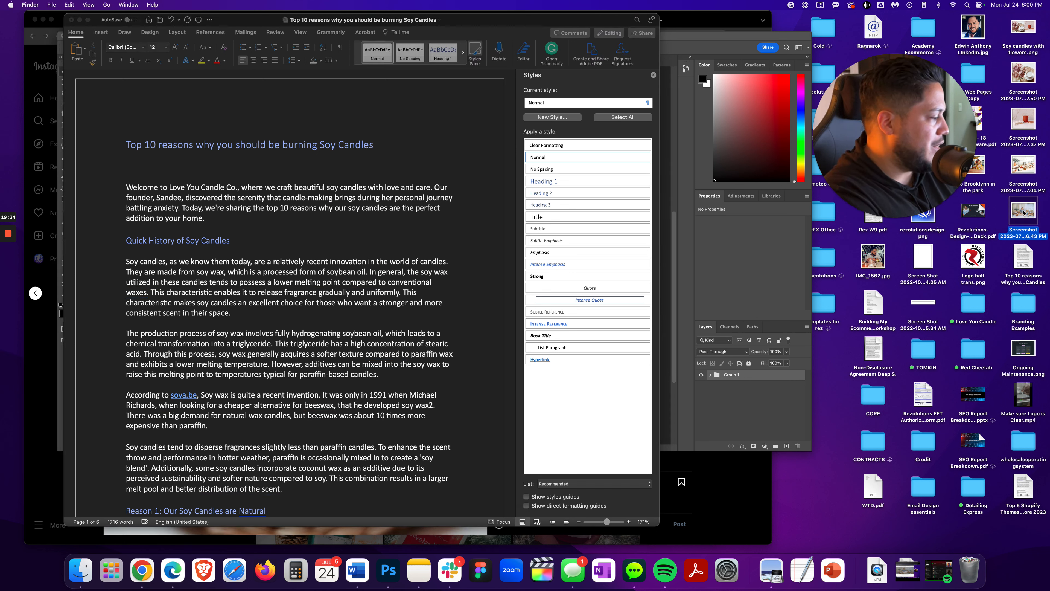
left_click(190, 148)
double_click(190, 148)
triple_click(190, 148)
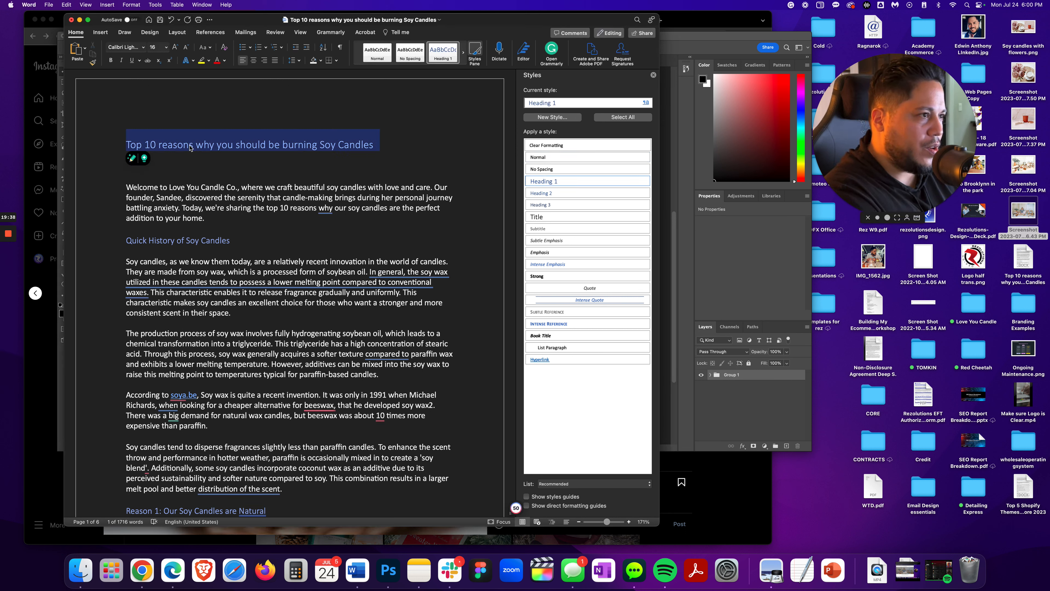
right_click(190, 148)
left_click(206, 159)
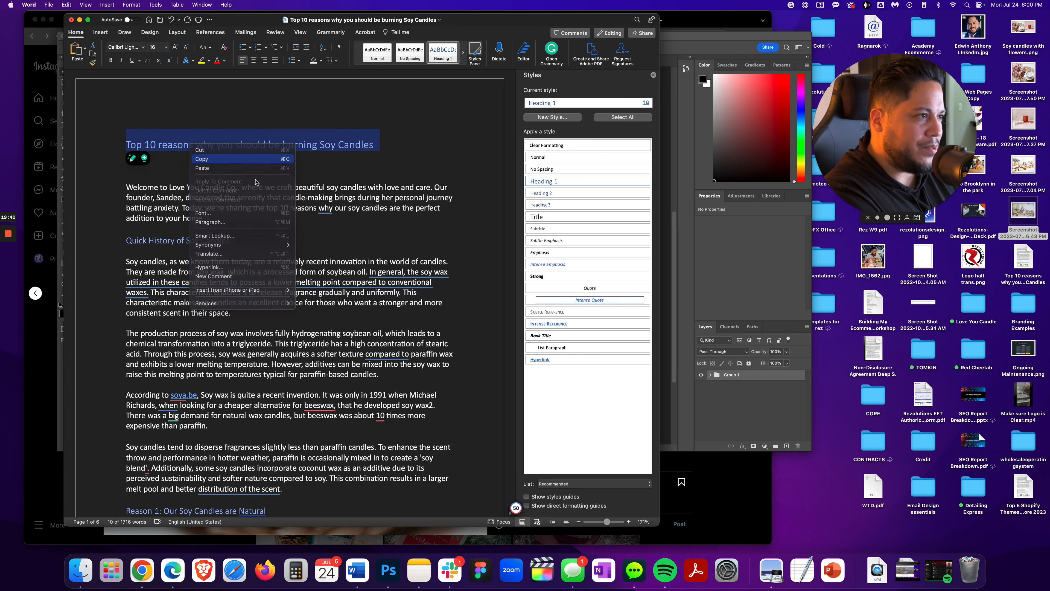
left_click(1025, 214)
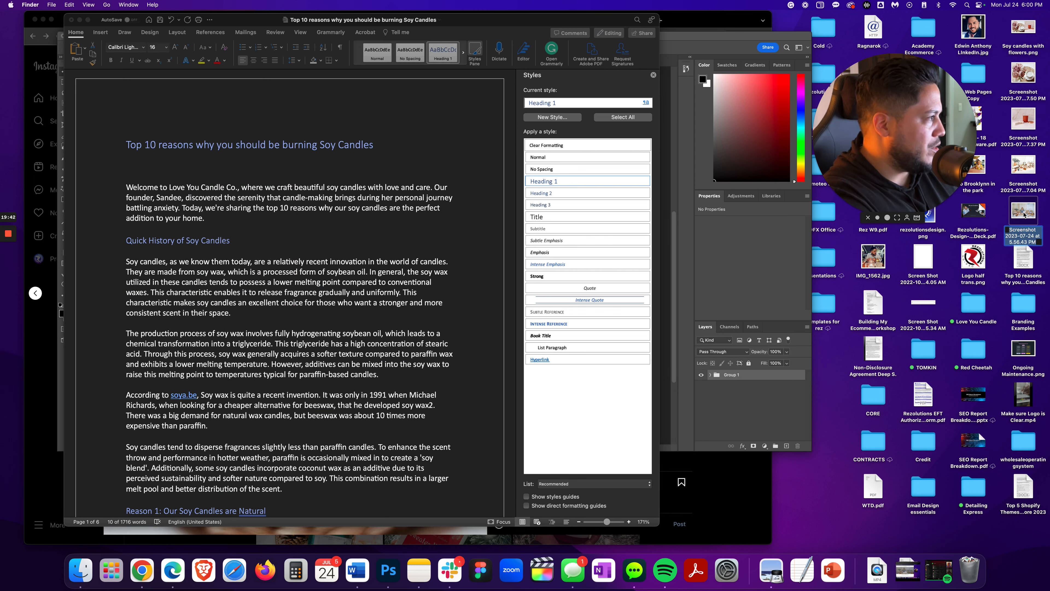
key("super+v")
key("Return")
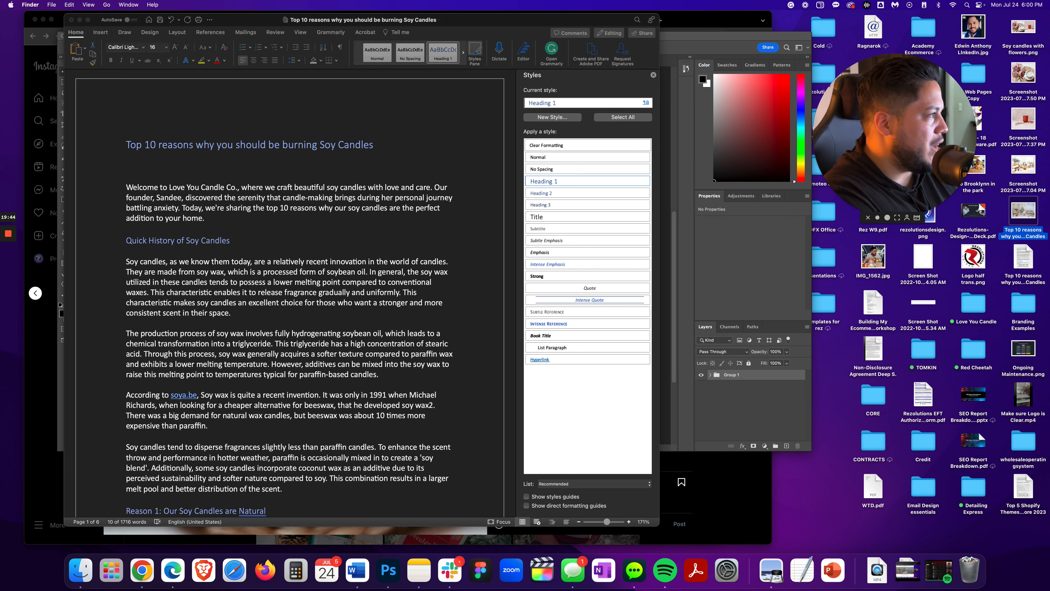
Insert the renamed candle display image into the blank line below the blog title
left_click(175, 170)
left_click(175, 169)
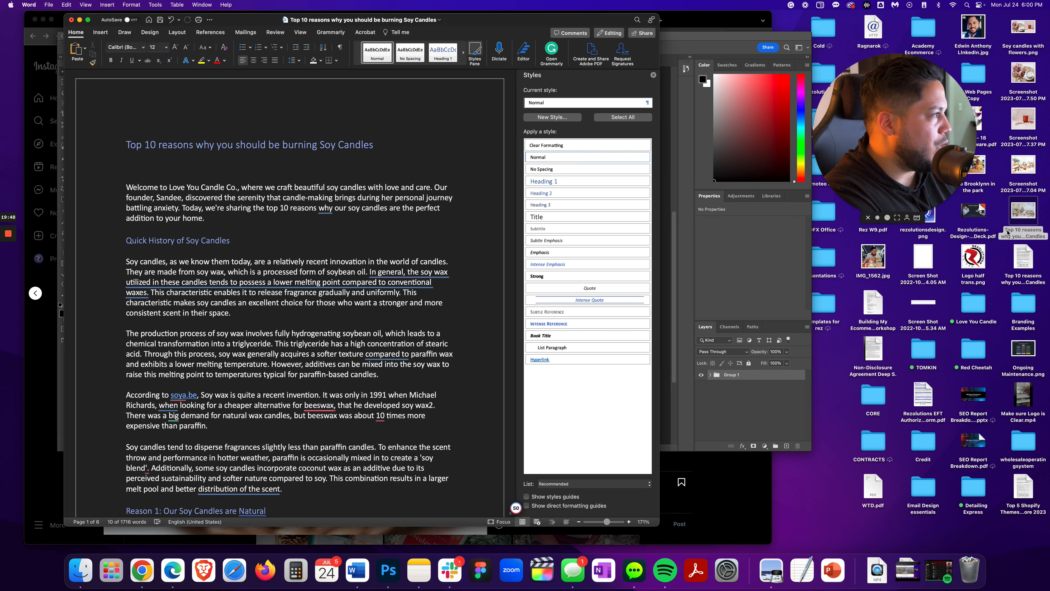
left_click_drag(1017, 216, 177, 165)
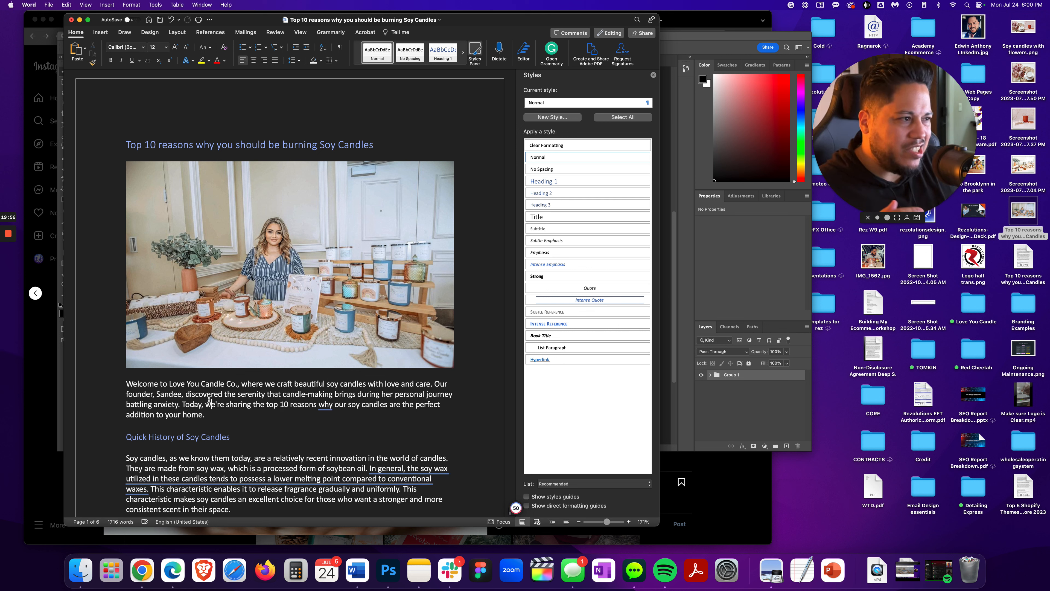
Add two blank lines below the Reason 1: Our Soy Candles are Natural heading
scroll(222, 398, "down", 5)
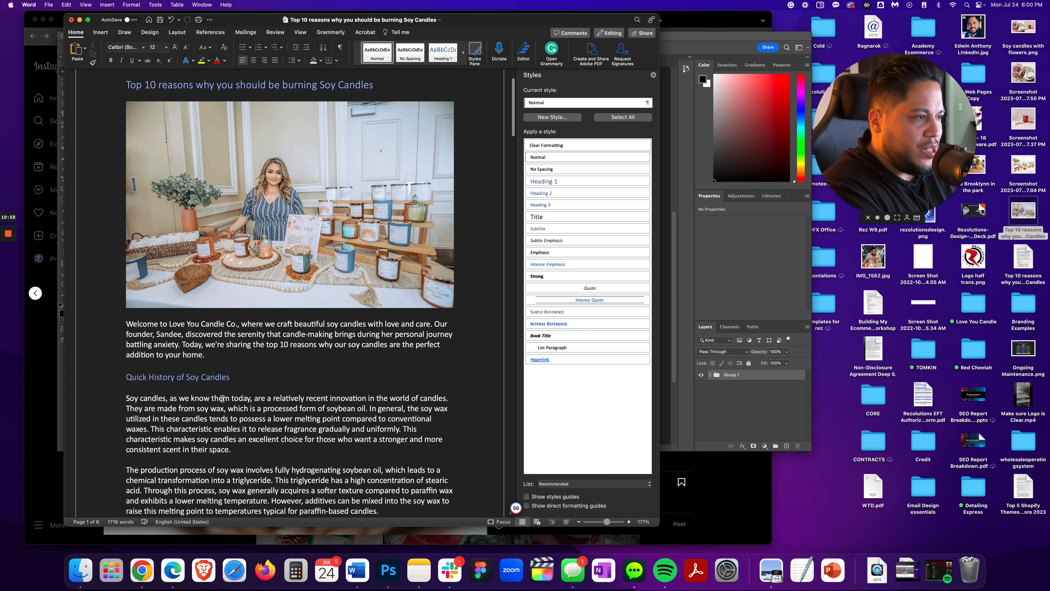
scroll(222, 400, "down", 12)
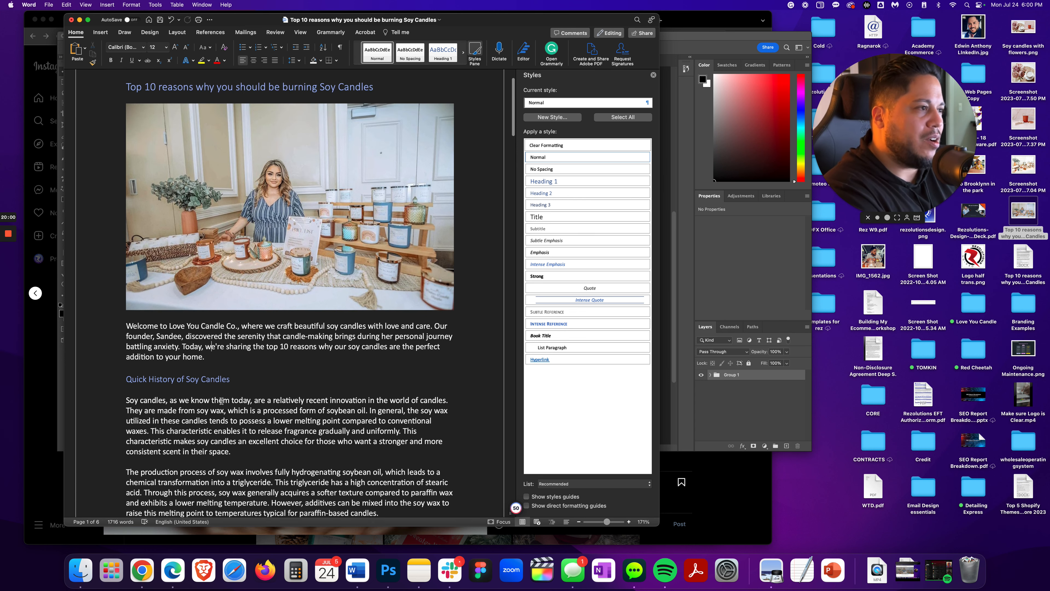
scroll(222, 401, "up", 7)
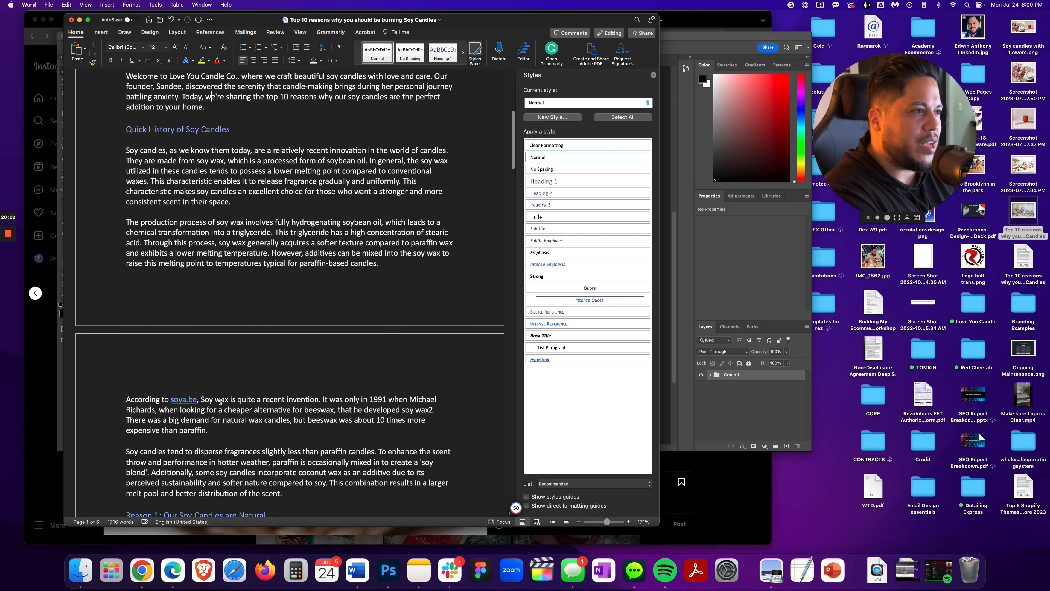
scroll(236, 313, "down", 10)
scroll(236, 313, "down", 2)
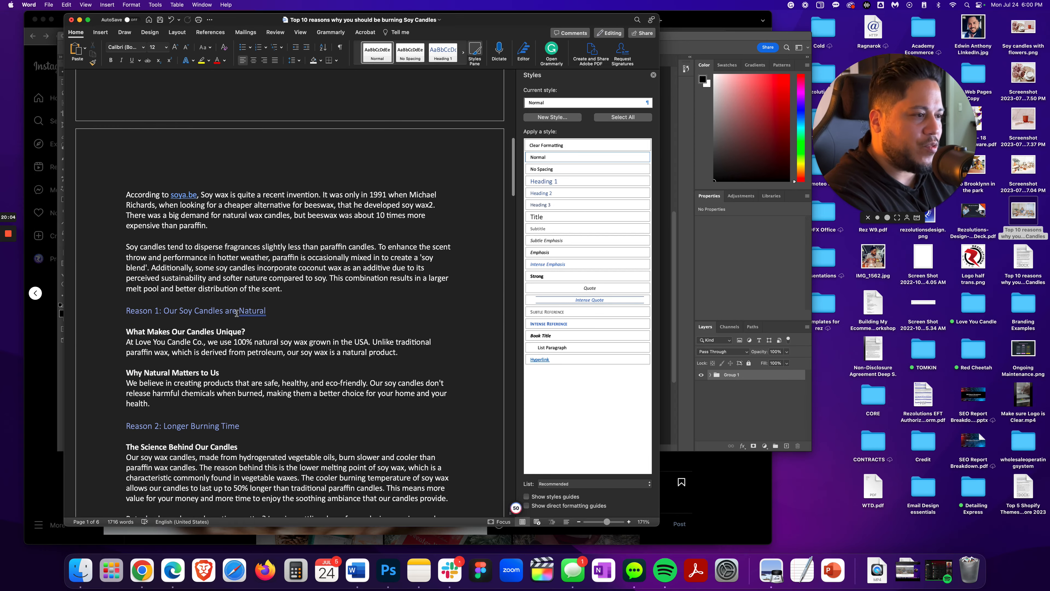
left_click(126, 331)
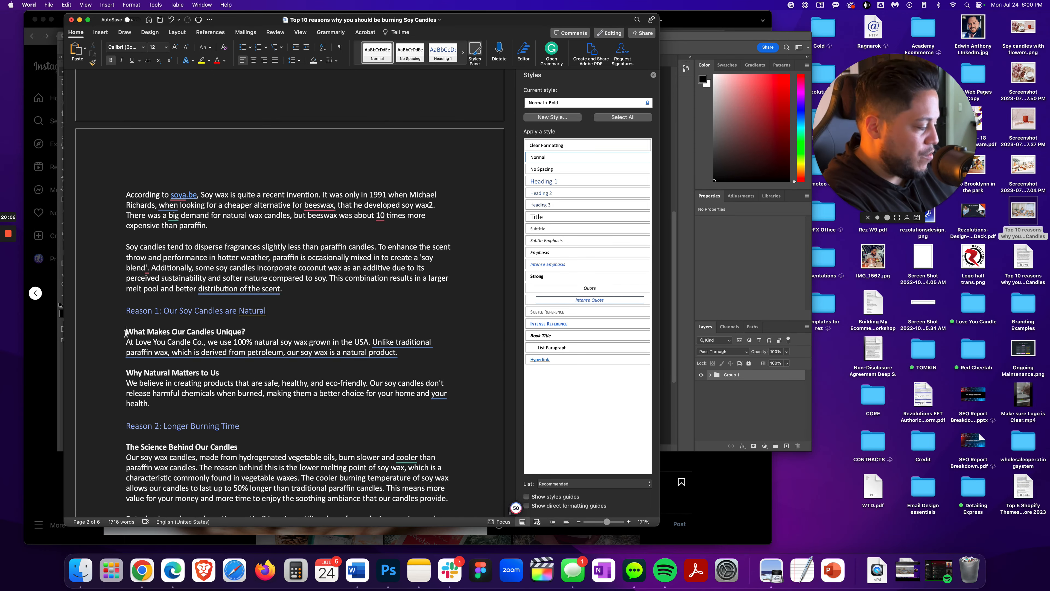
key("Return")
key("Return")
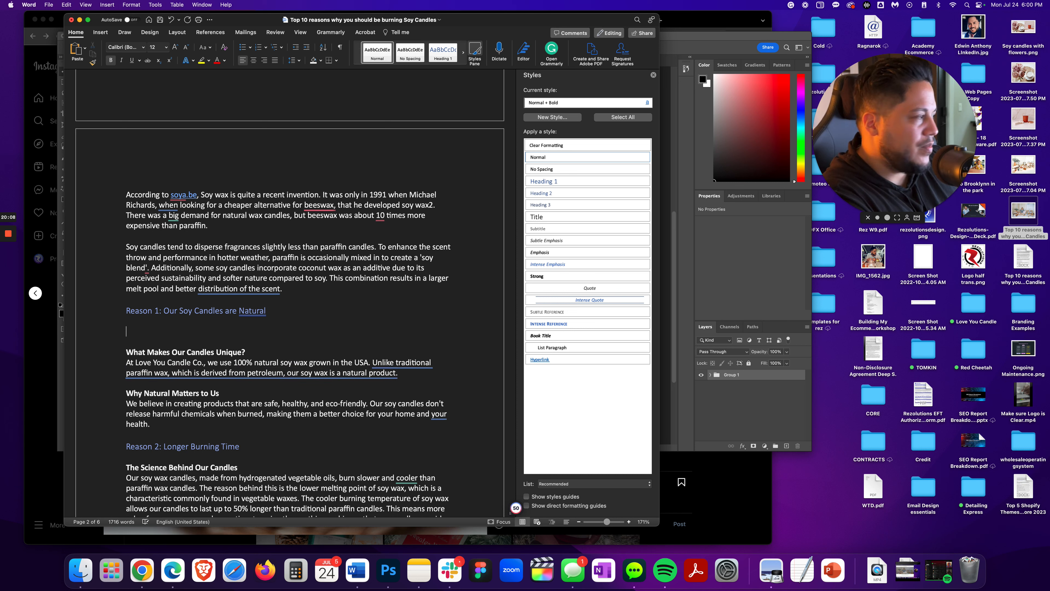
Rename another desktop candle screenshot as Our Soy Candles are Natural
left_click(1023, 165)
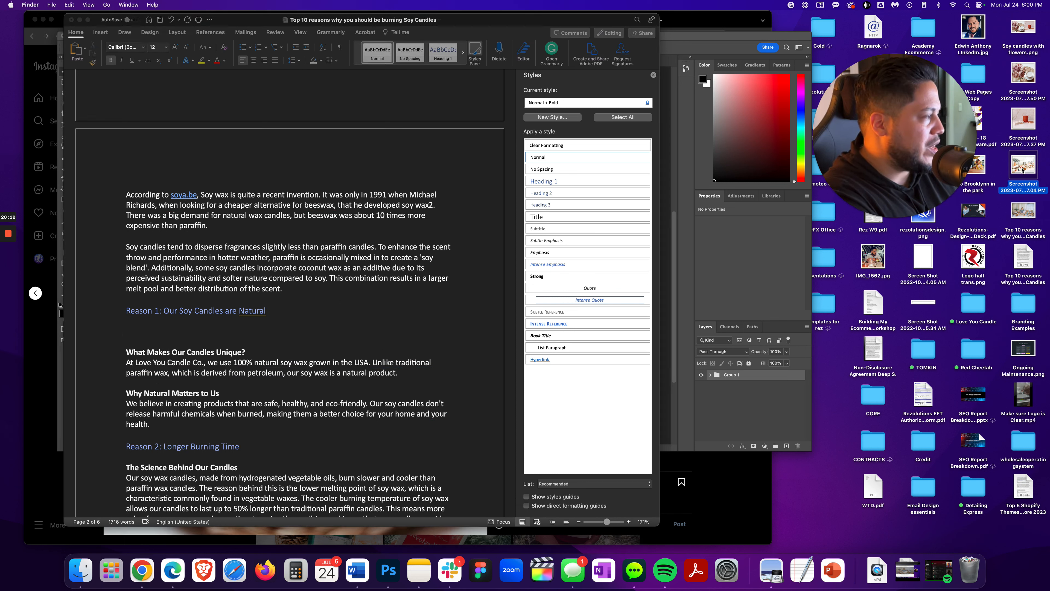
key("Return")
type("Our")
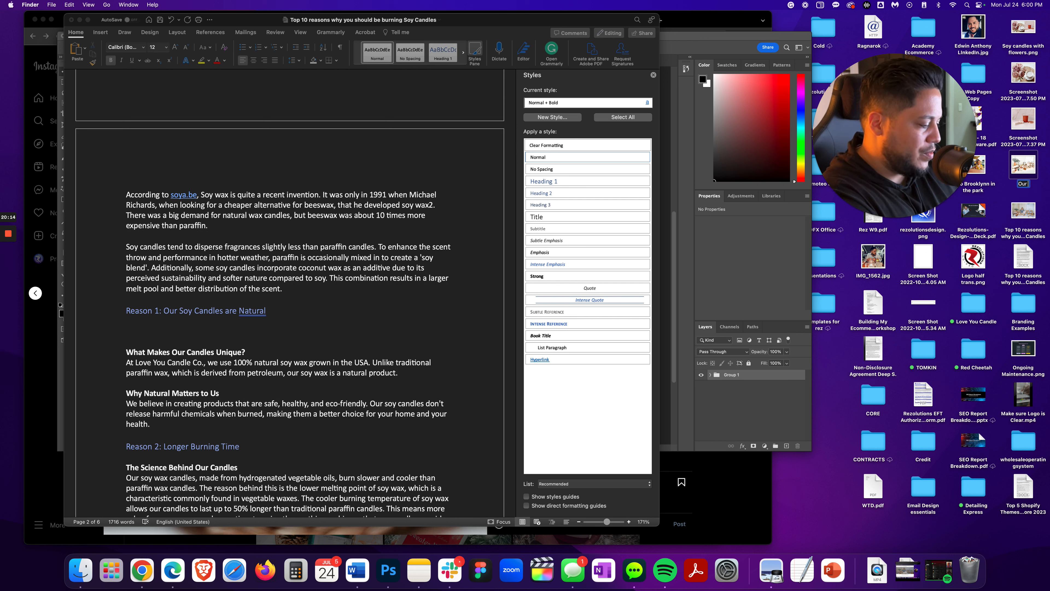
type(" Soy Candles are Natural")
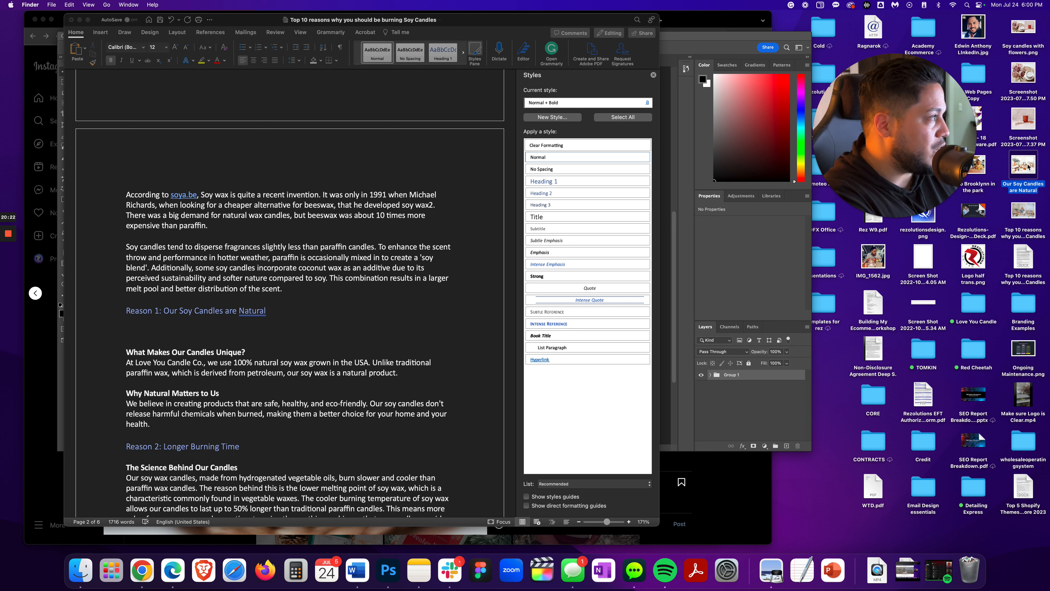
Insert the Our Soy Candles are Natural image under the Reason 1 heading
left_click_drag(1029, 167, 174, 334)
scroll(262, 347, "down", 5)
scroll(262, 347, "up", 3)
scroll(262, 346, "down", 8)
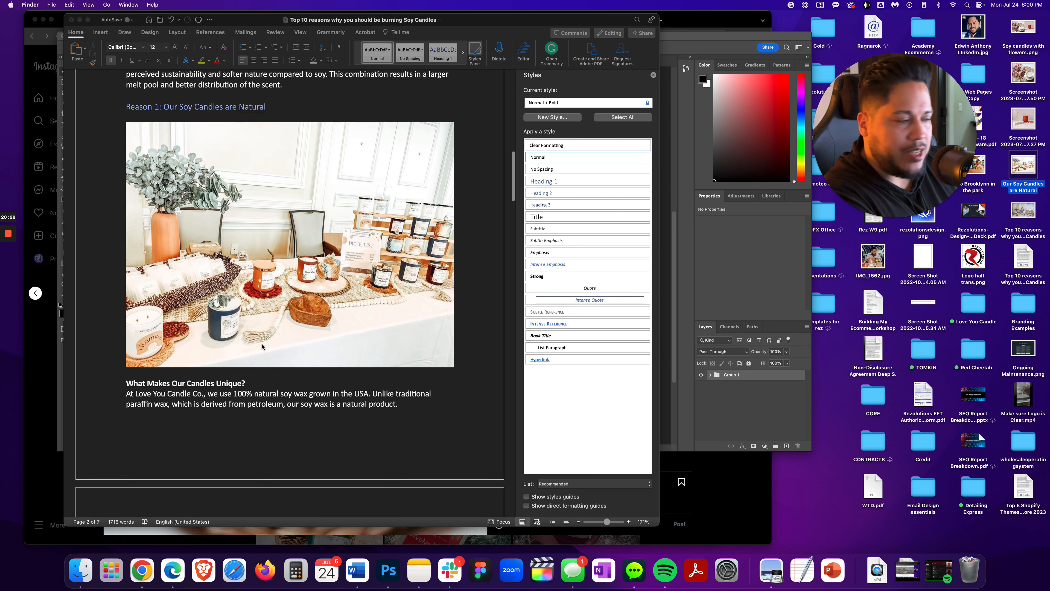
scroll(262, 346, "down", 3)
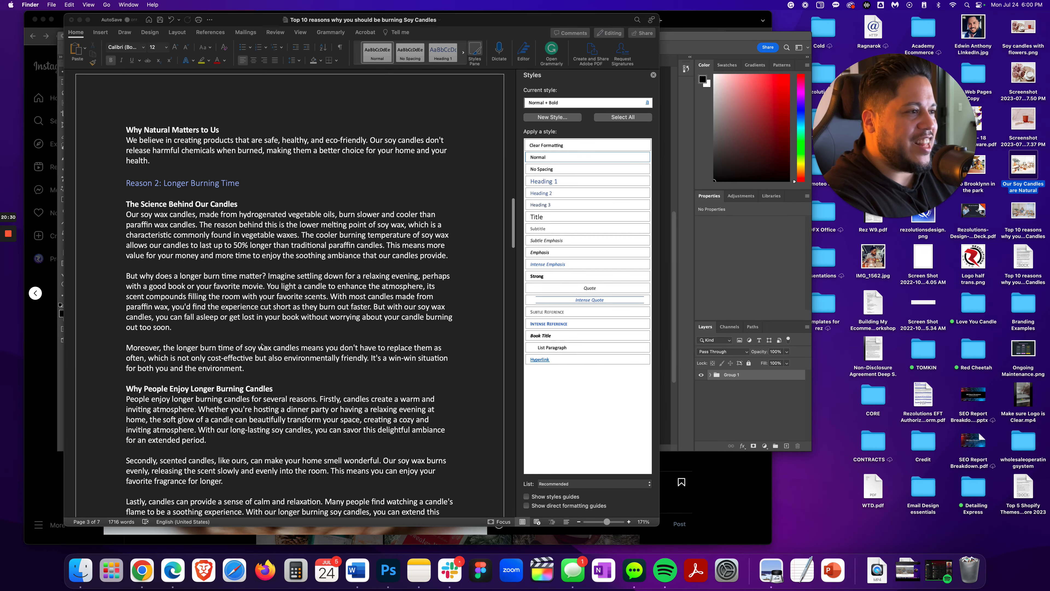
scroll(248, 343, "down", 1)
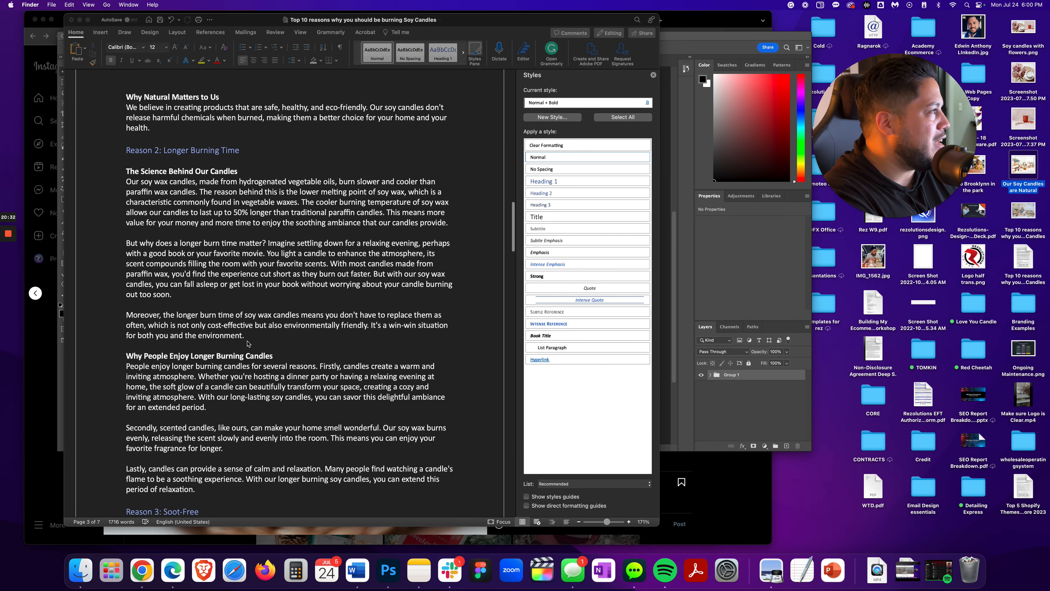
scroll(248, 343, "down", 1)
scroll(247, 343, "up", 15)
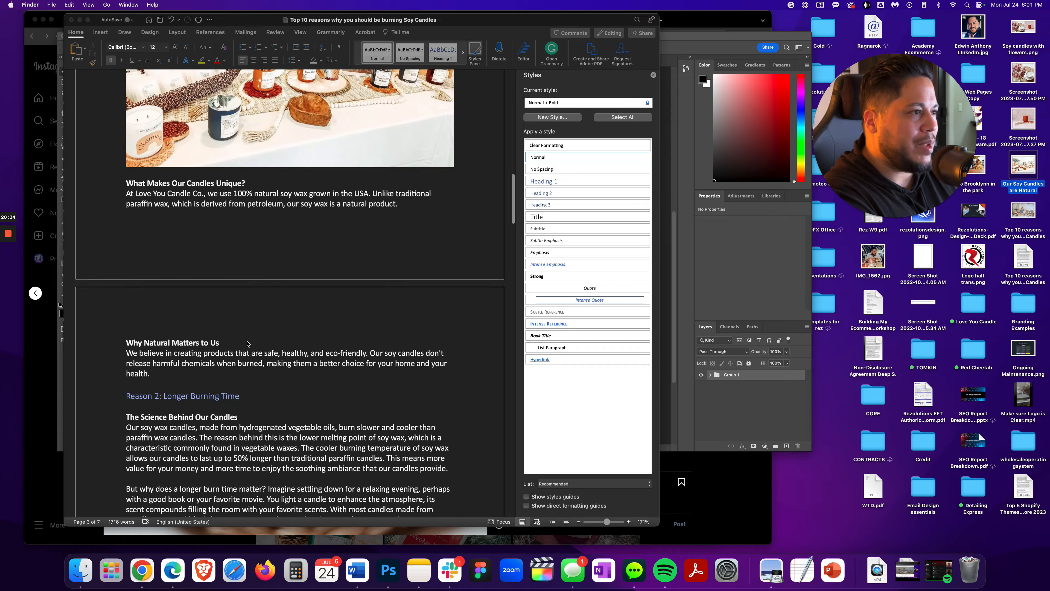
scroll(248, 344, "up", 11)
scroll(247, 344, "down", 7)
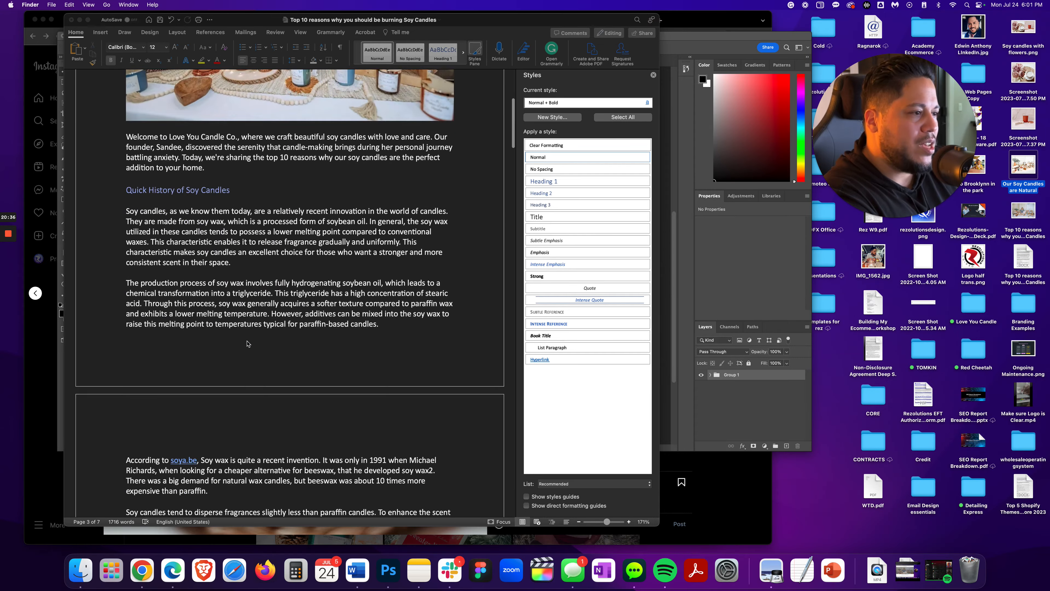
Add a blank line above The Health Implications of Soot under the Reason 3: Soot-Free heading in the Word draft
scroll(247, 343, "down", 20)
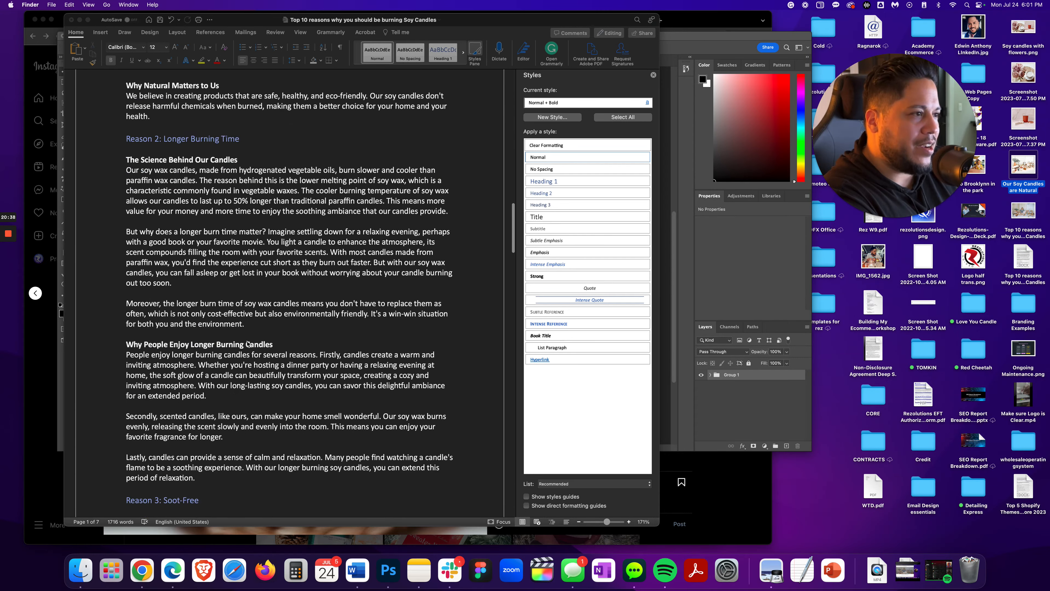
scroll(247, 343, "up", 2)
scroll(246, 344, "down", 5)
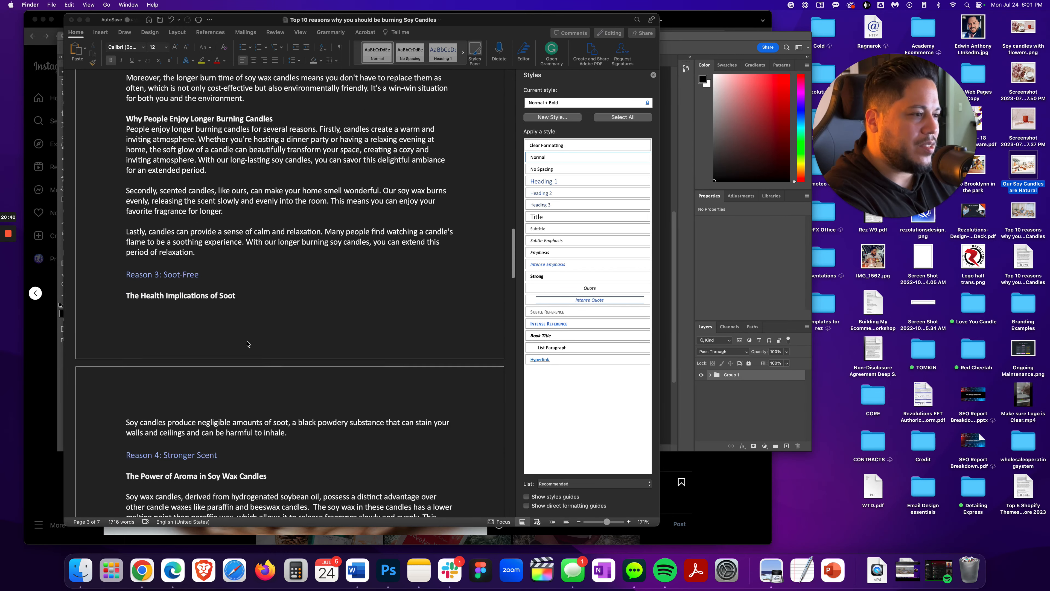
left_click(128, 280)
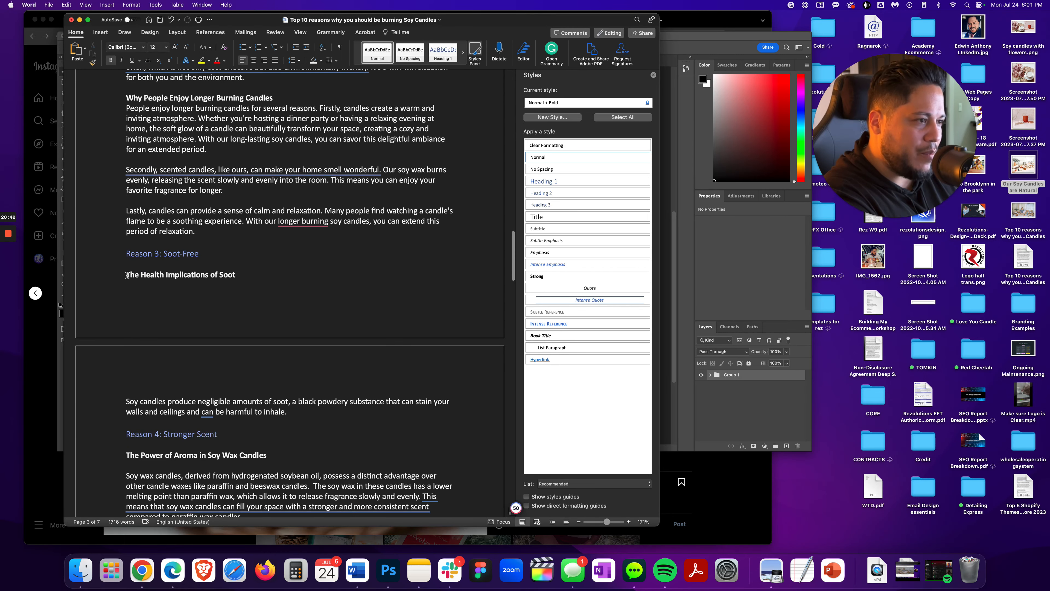
key("Return")
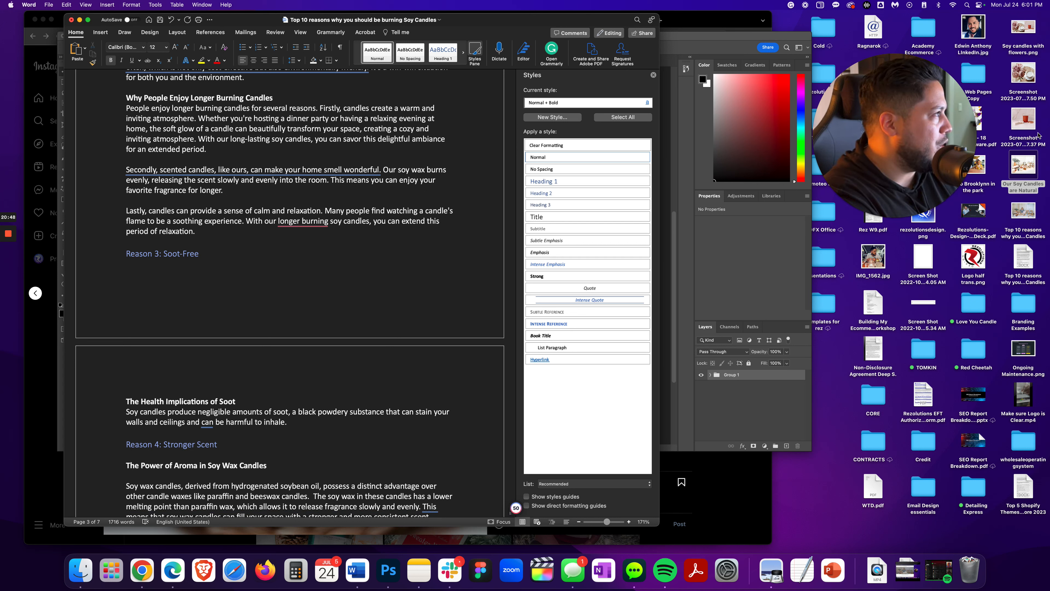
Insert the Soy candles with flowers image above The Health Implications of Soot subheading
left_click_drag(1022, 30, 227, 285)
scroll(456, 299, "down", 5)
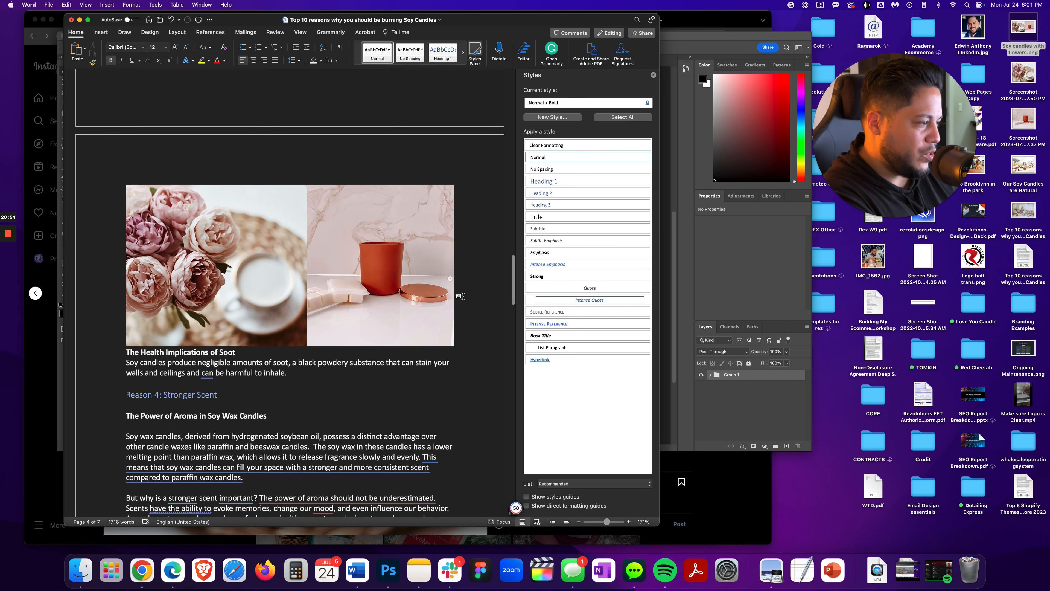
key("Return")
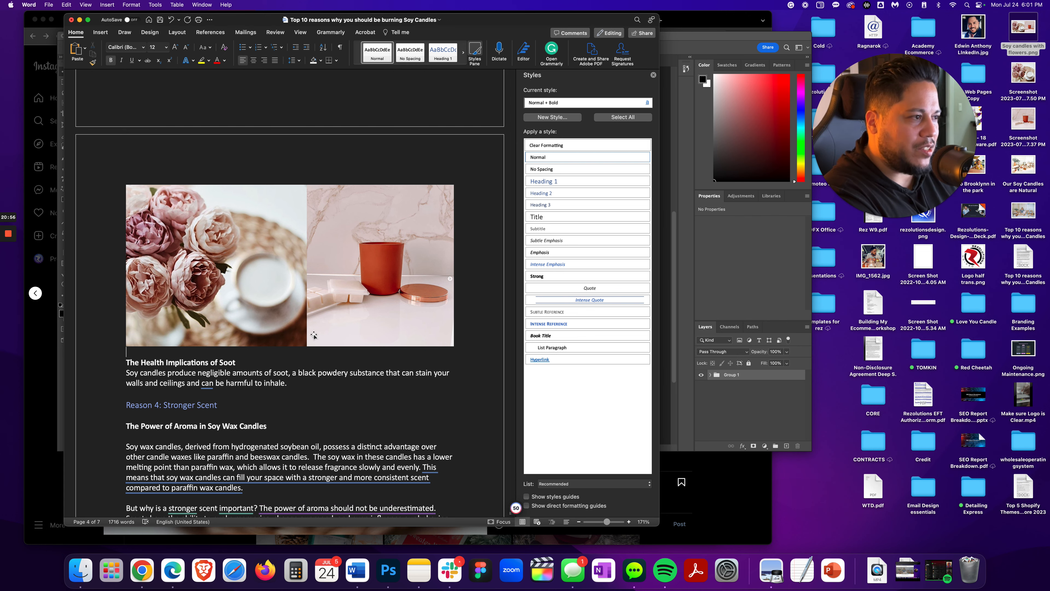
Switch to the Surfer draft and insert the candle display image in a new blank line below the blog title
scroll(315, 334, "up", 10)
scroll(314, 334, "up", 15)
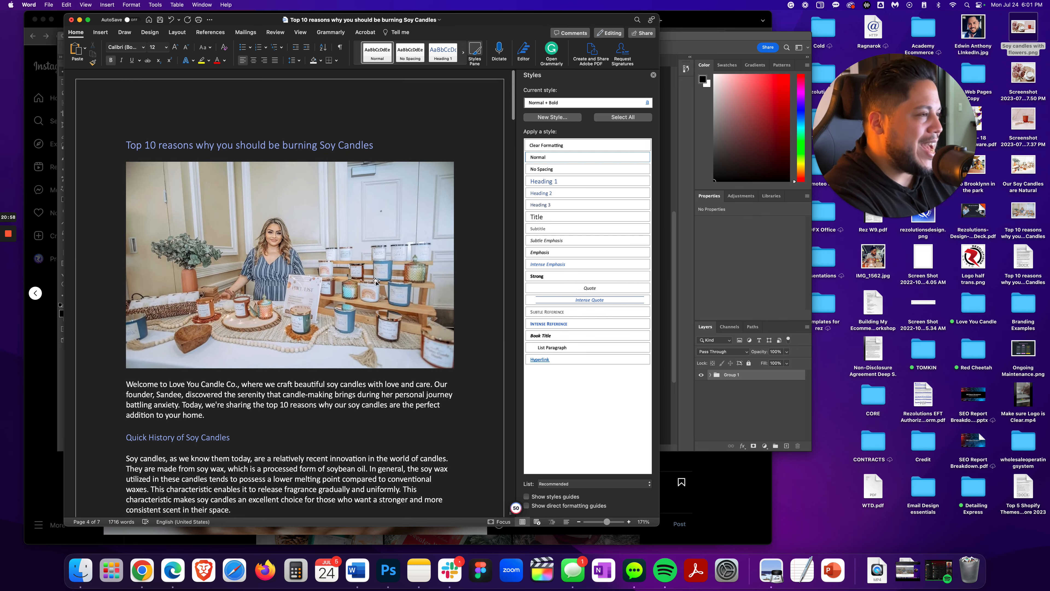
left_click(160, 20)
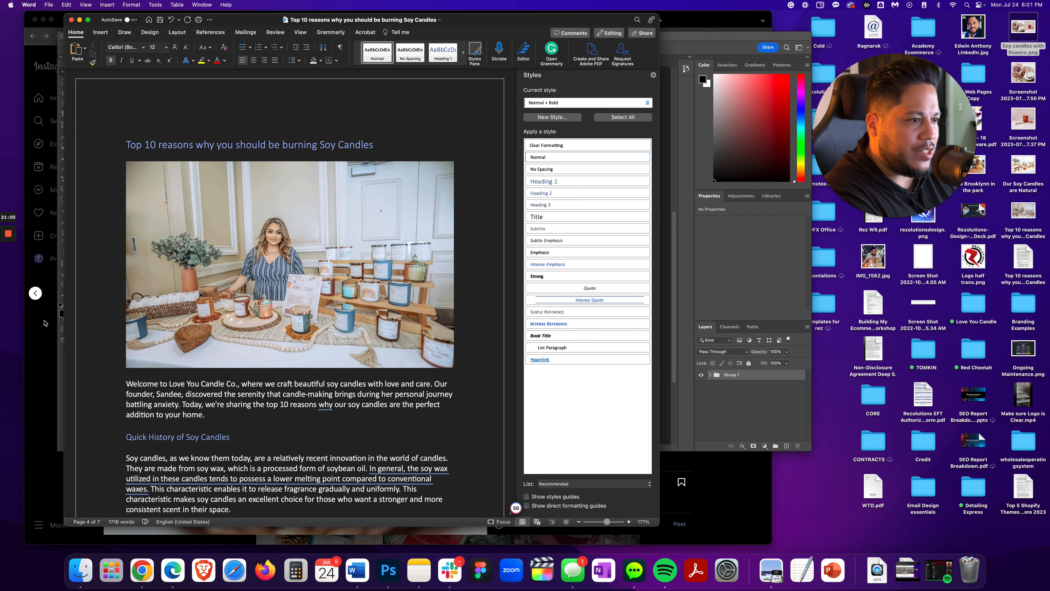
left_click(36, 351)
left_click(503, 20)
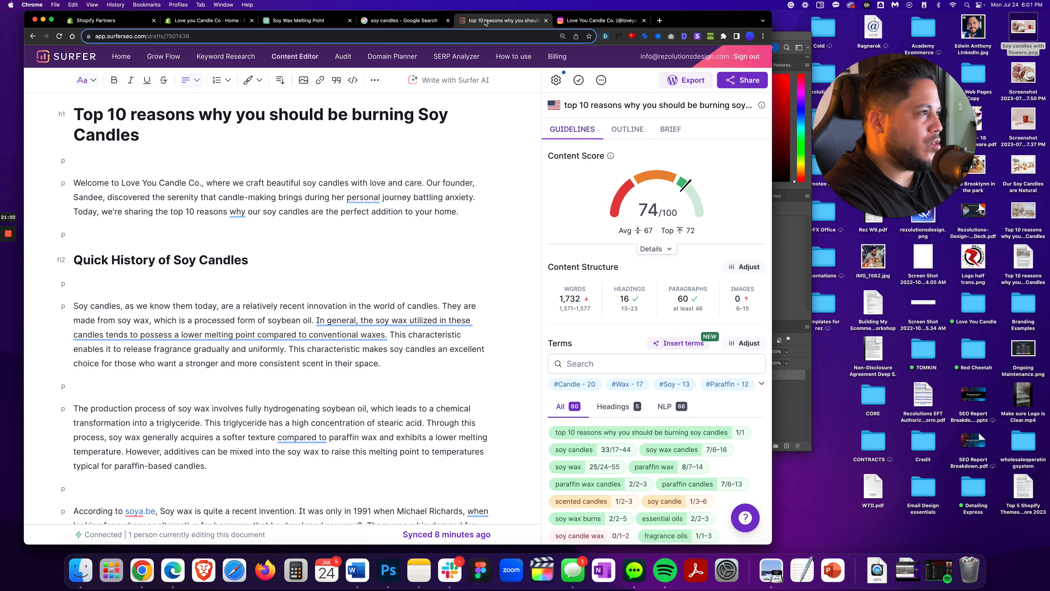
left_click(81, 161)
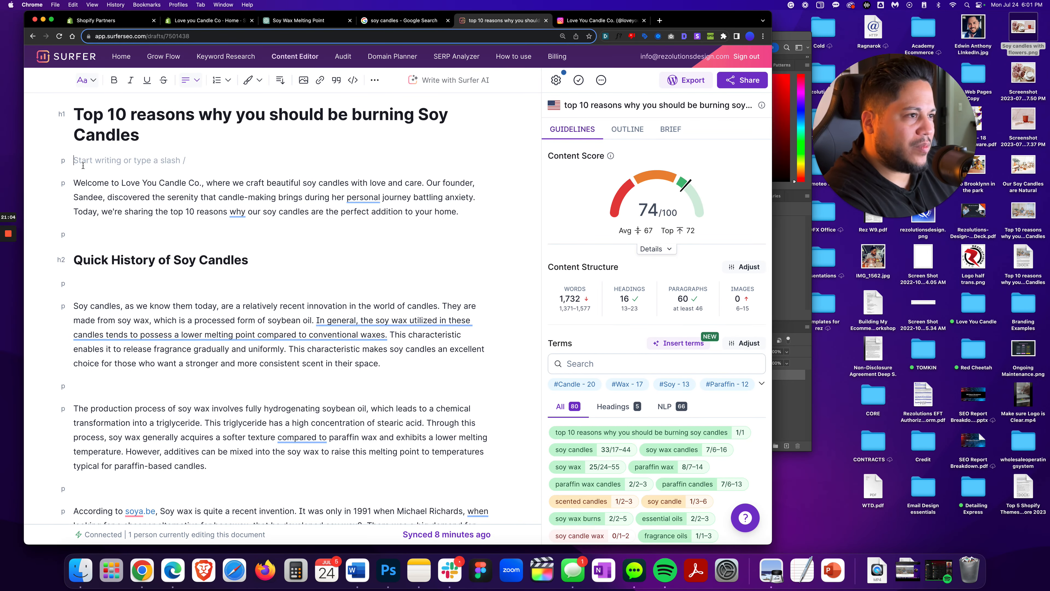
key("Return")
key("Return")
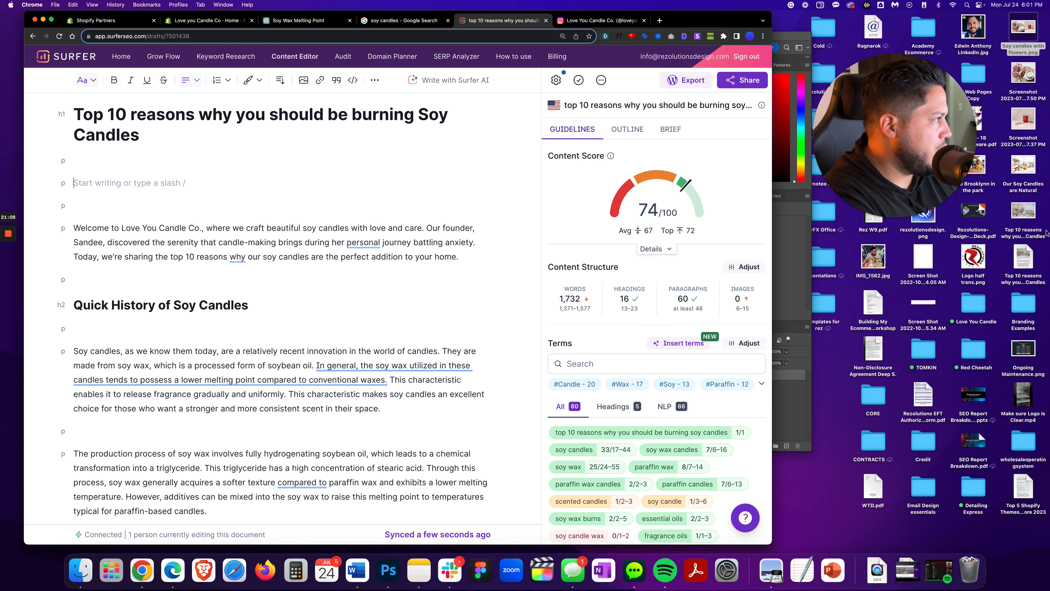
left_click_drag(1027, 212, 102, 183)
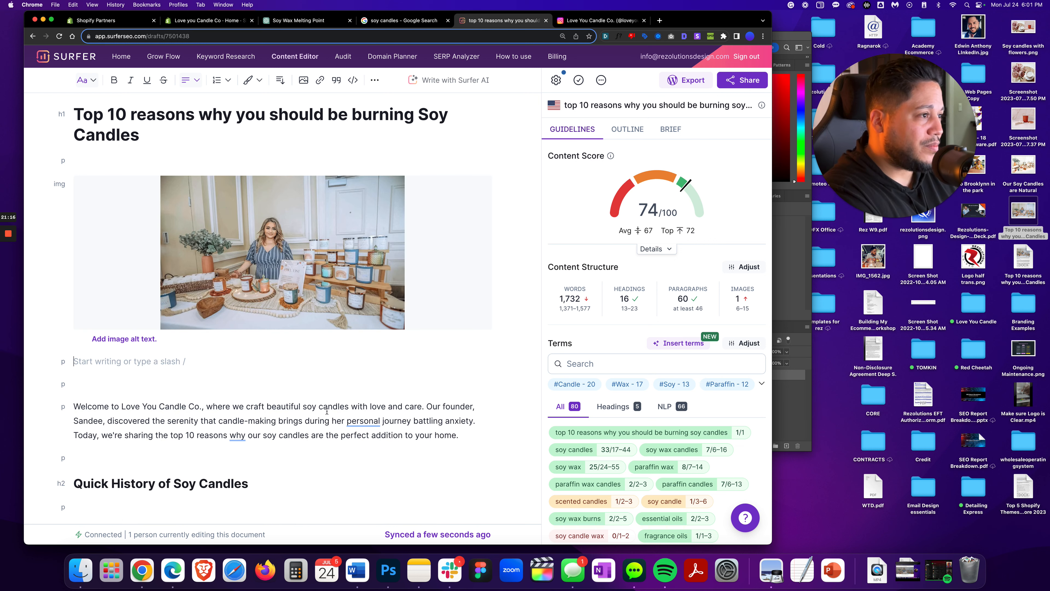
scroll(327, 411, "down", 7)
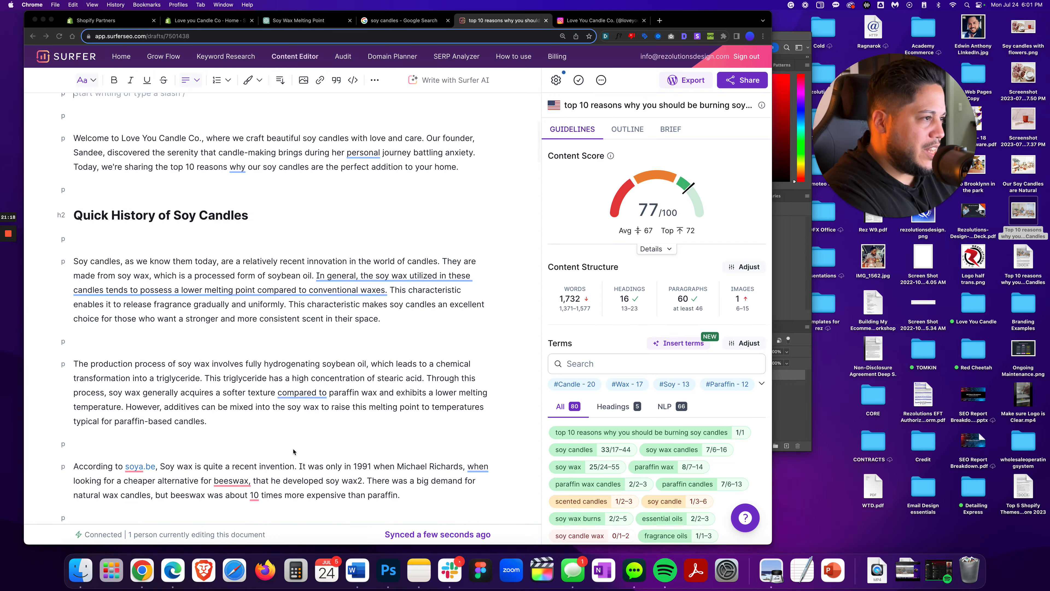
Insert the Our Soy Candles are Natural image below the Reason 1: Our Soy Candles are Natural heading in the Surfer draft
key("super+Tab")
scroll(263, 411, "down", 15)
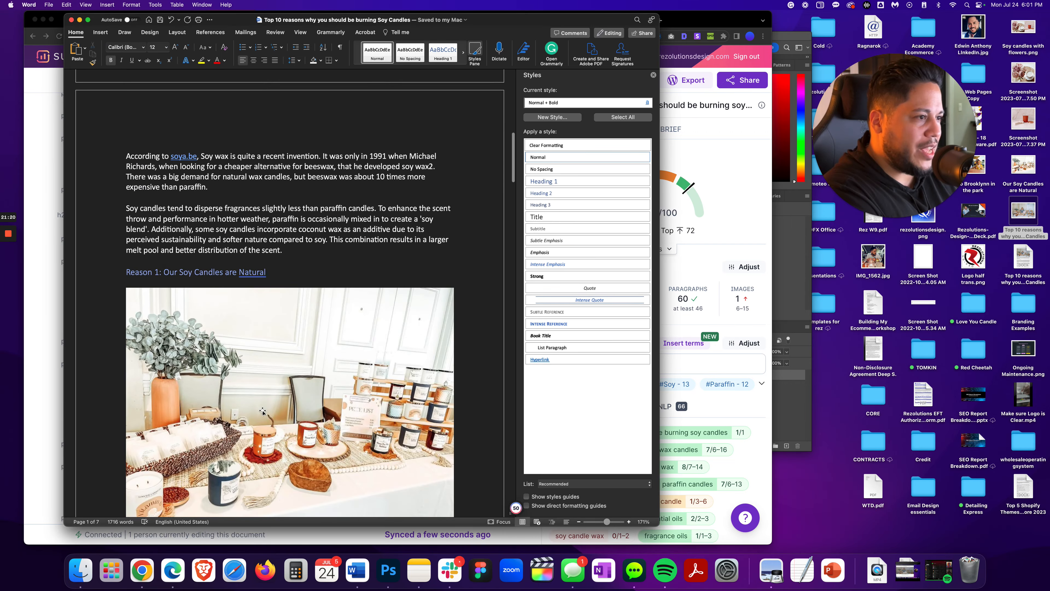
key("super+Tab")
scroll(207, 374, "down", 10)
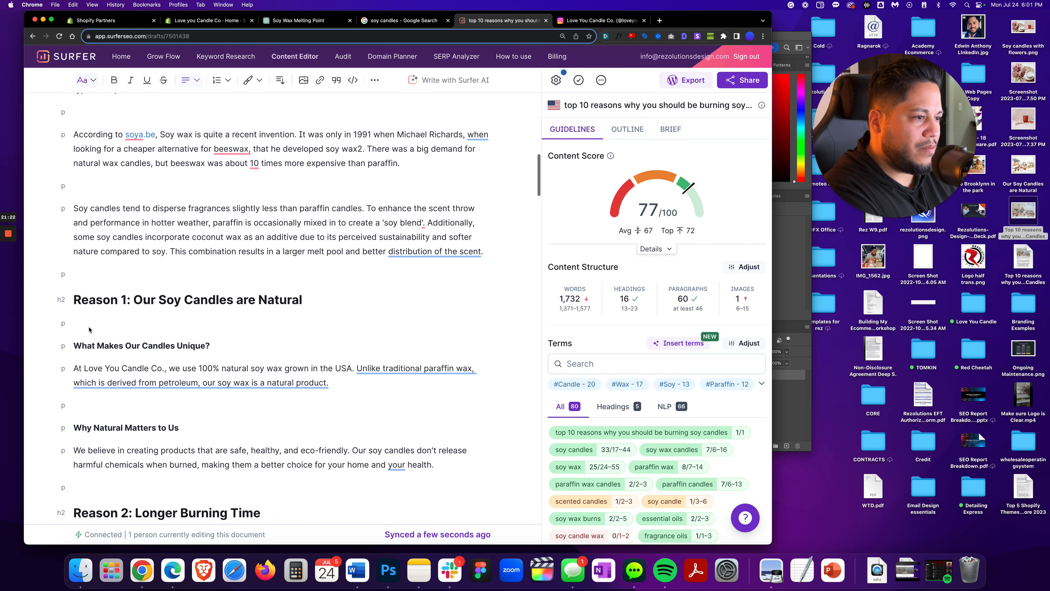
left_click(88, 329)
key("Return")
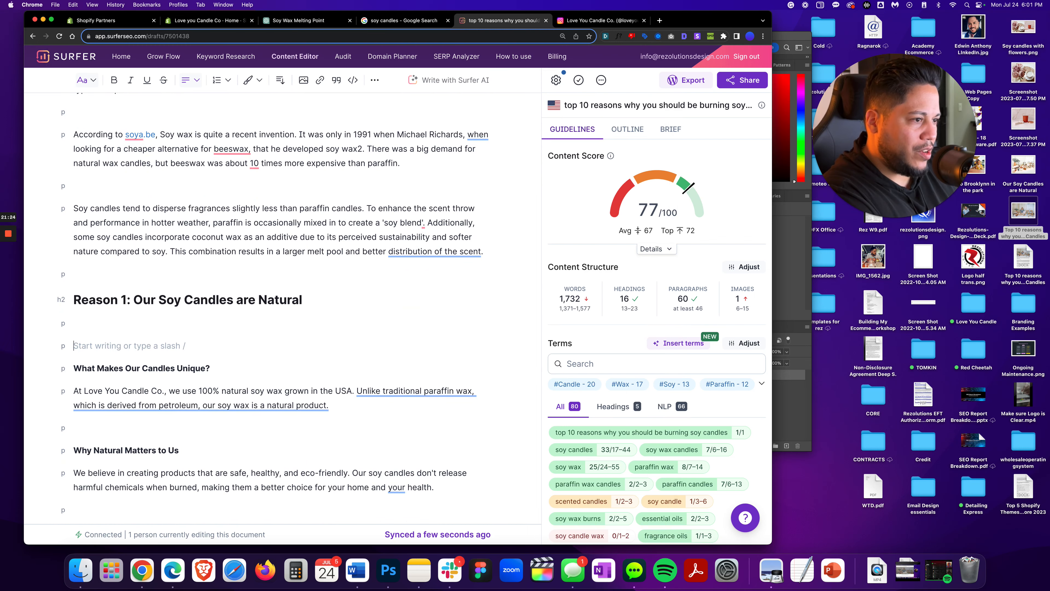
key("Return")
key("Up")
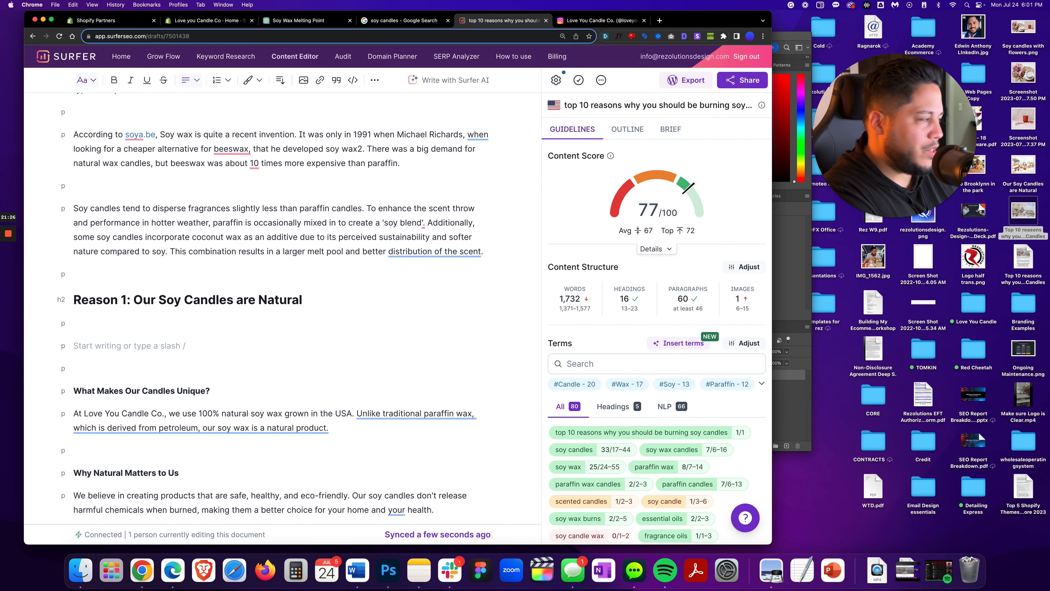
left_click_drag(1023, 168, 193, 349)
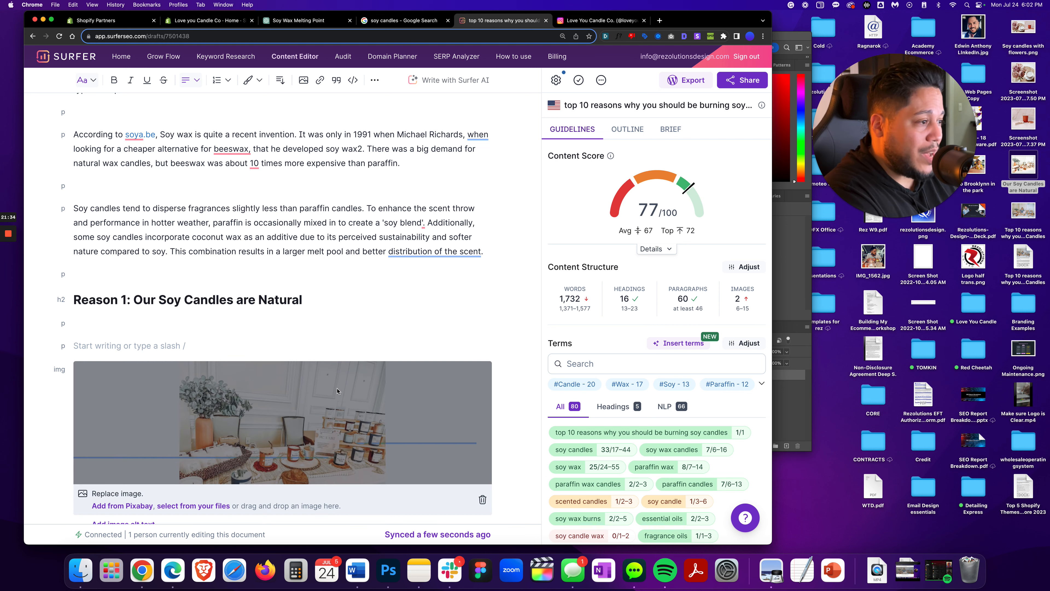
scroll(337, 391, "down", 5)
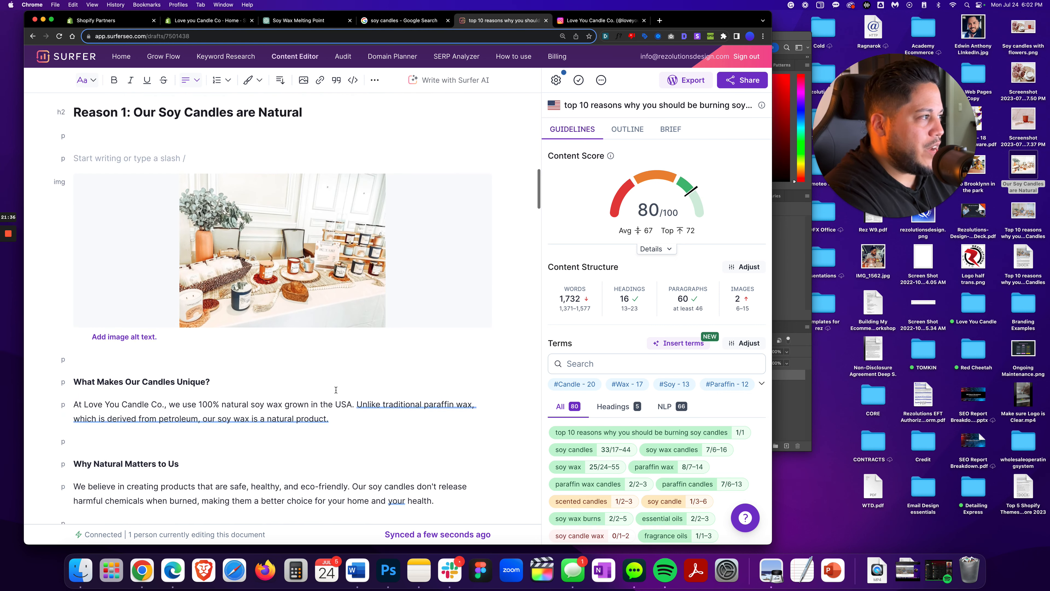
Insert the Soy candles with flowers image below the Reason 3: Soot-Free heading in the Surfer draft
scroll(336, 390, "down", 8)
key("super+Tab")
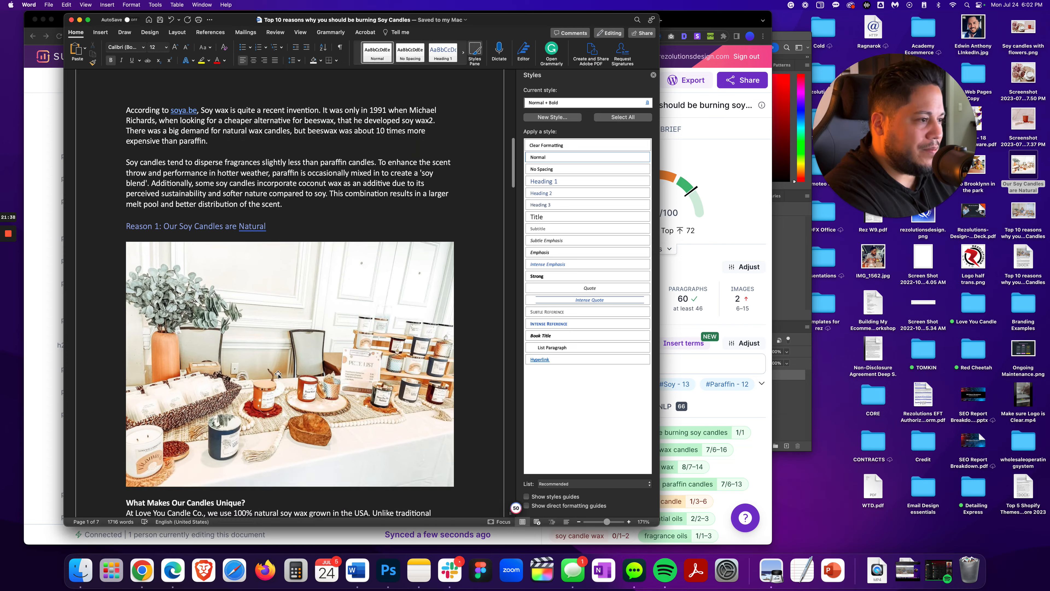
scroll(278, 375, "down", 15)
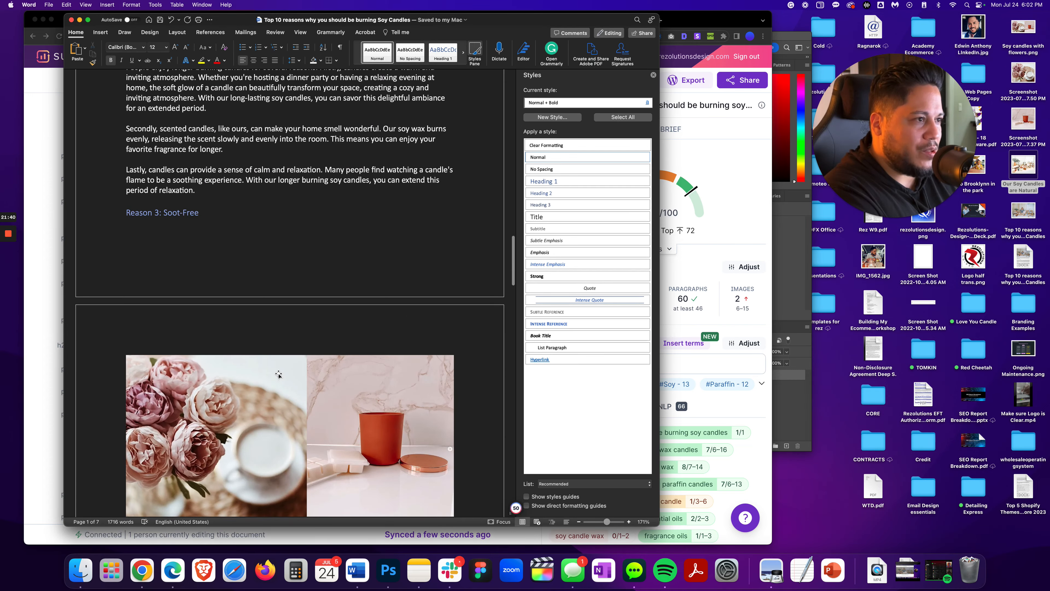
key("super+Tab")
scroll(234, 367, "down", 12)
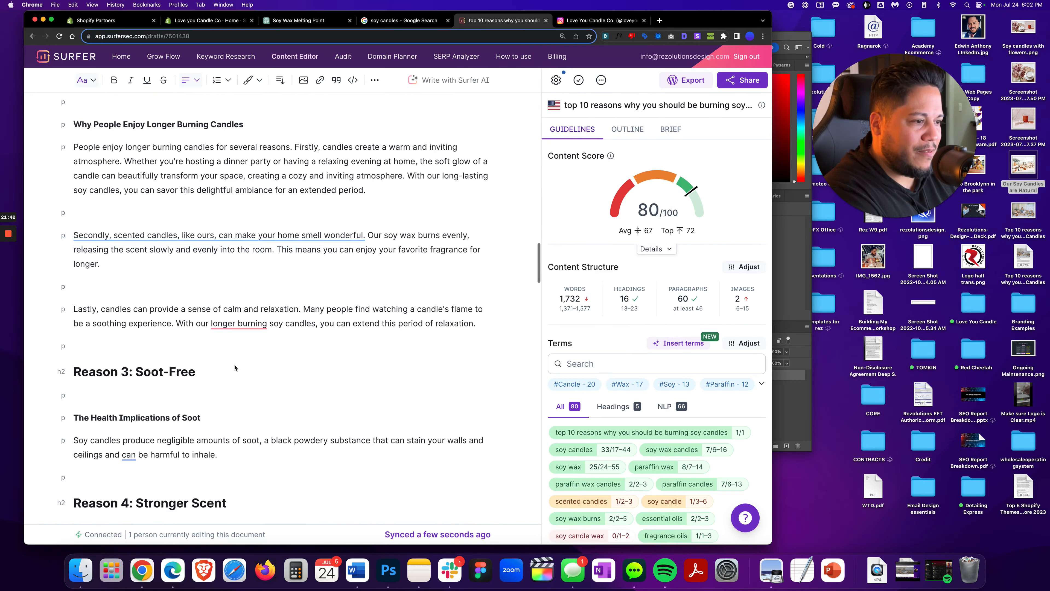
scroll(235, 367, "down", 3)
left_click(76, 299)
key("Return")
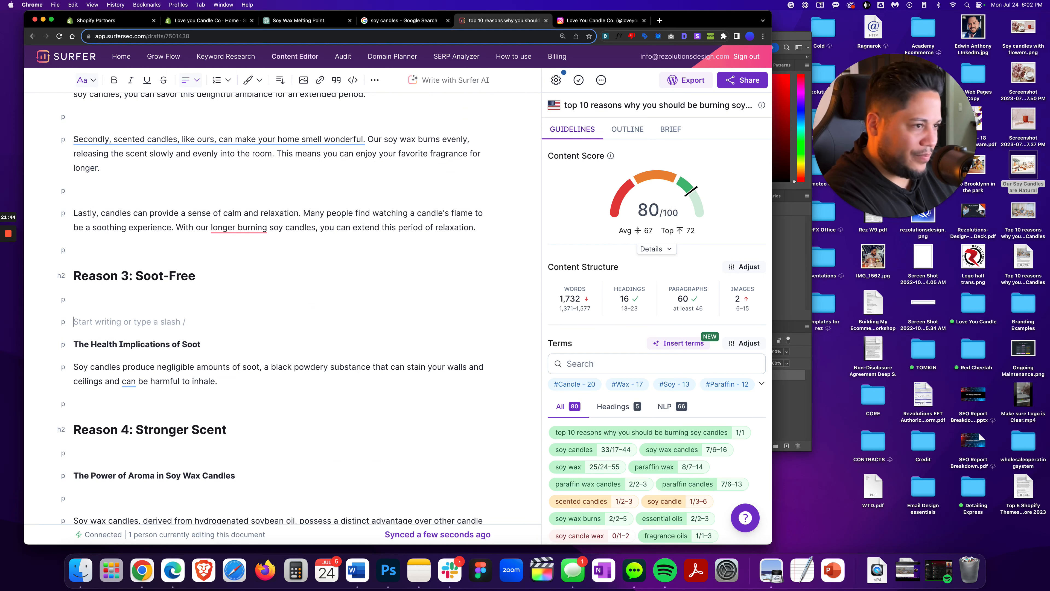
key("Return")
key("Up")
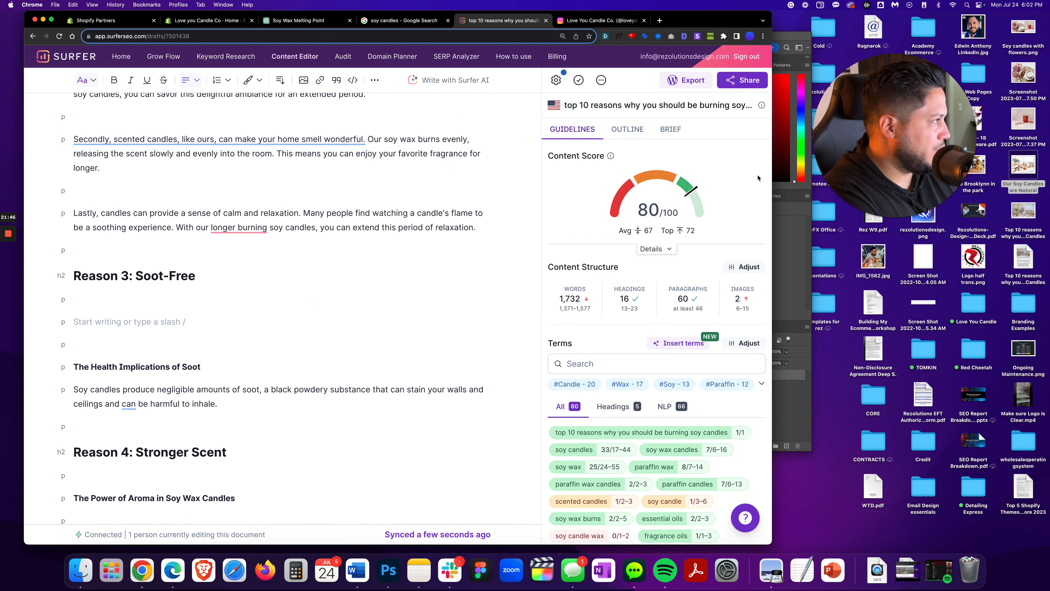
left_click_drag(1027, 30, 223, 326)
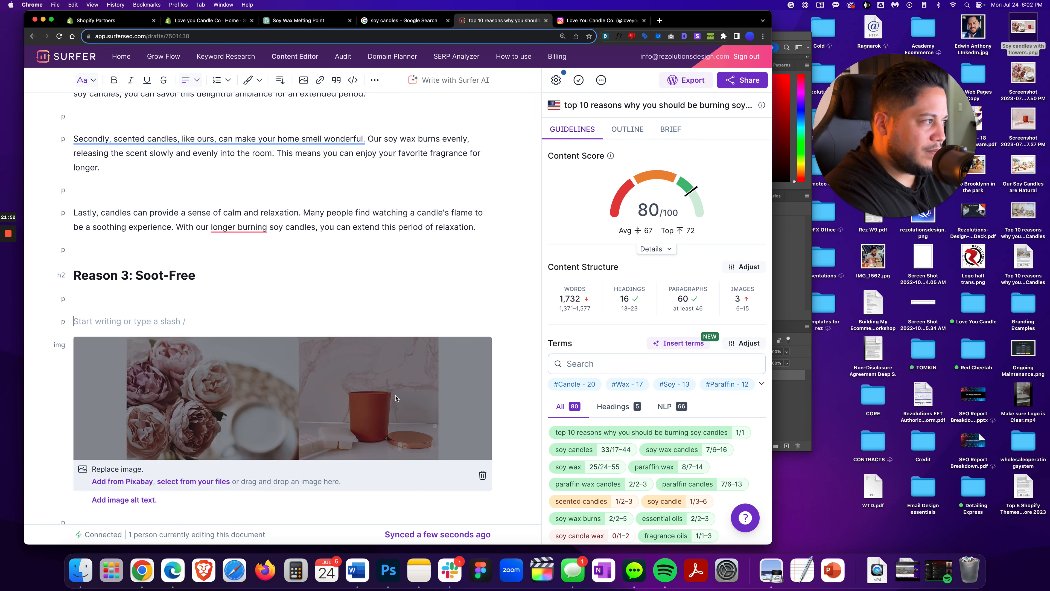
scroll(396, 398, "down", 3)
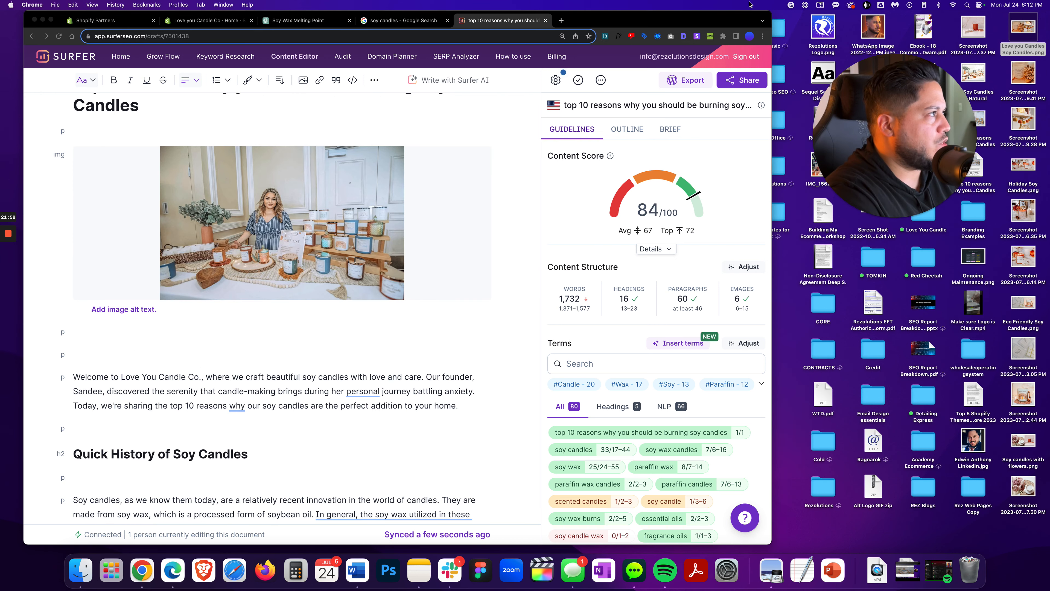
Hide the desktop icons
left_click(820, 6)
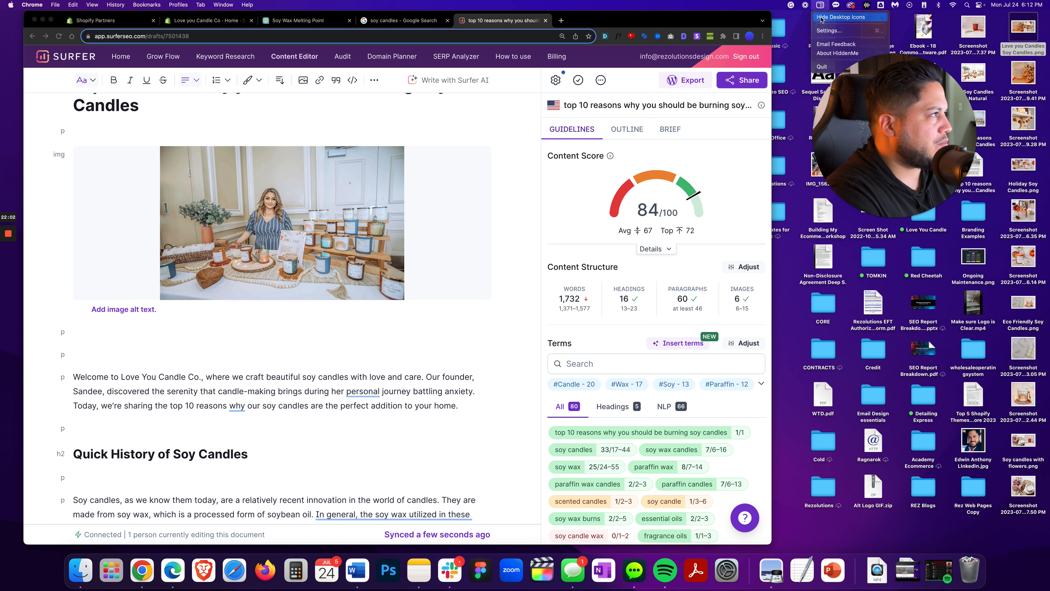
left_click(821, 18)
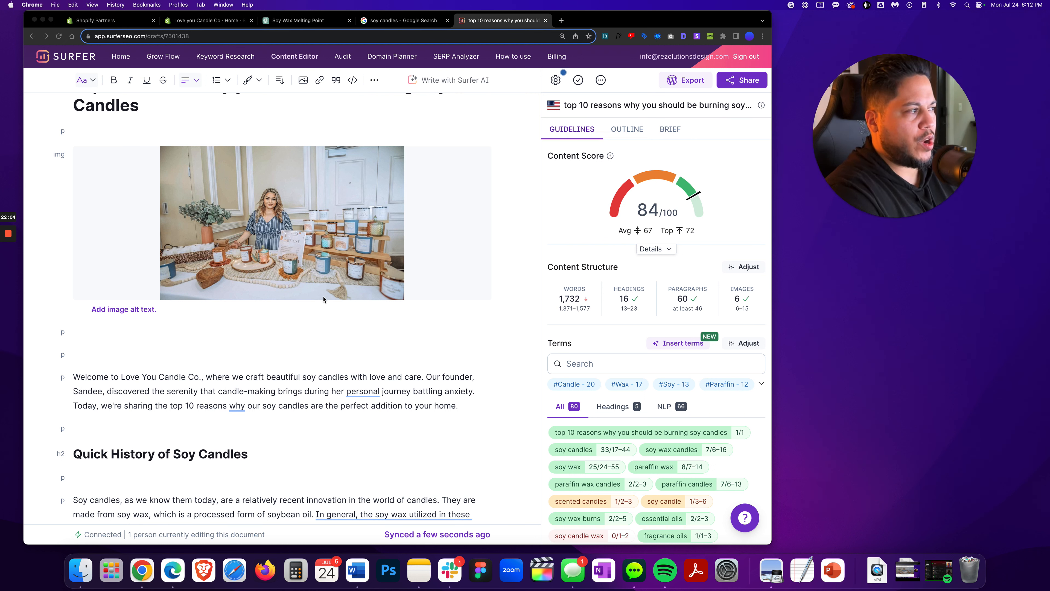
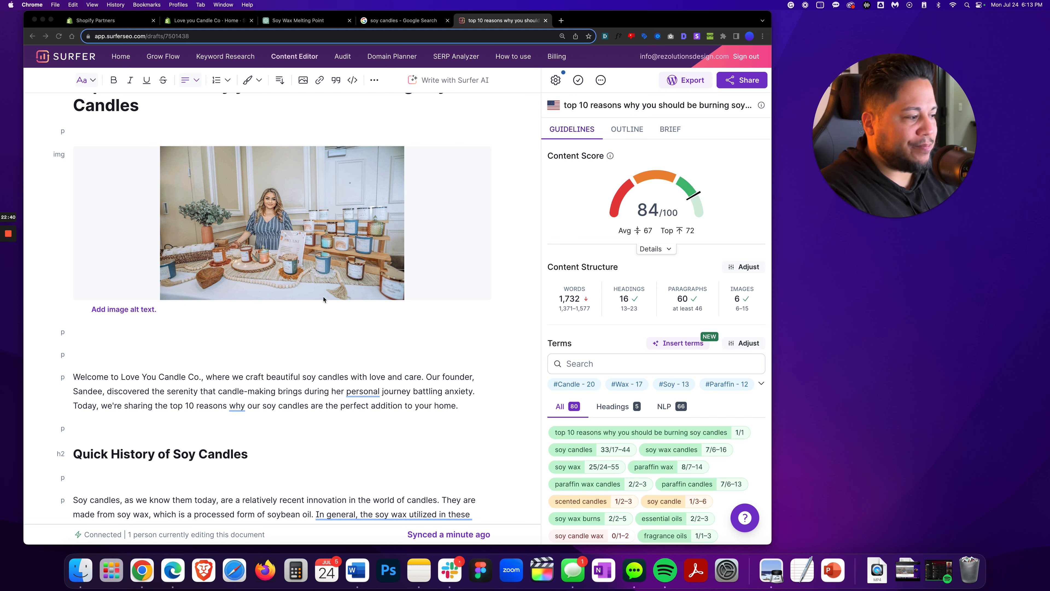
Open the live Love You Candle Co. storefront from the Shopify admin and copy its web address
left_click(357, 570)
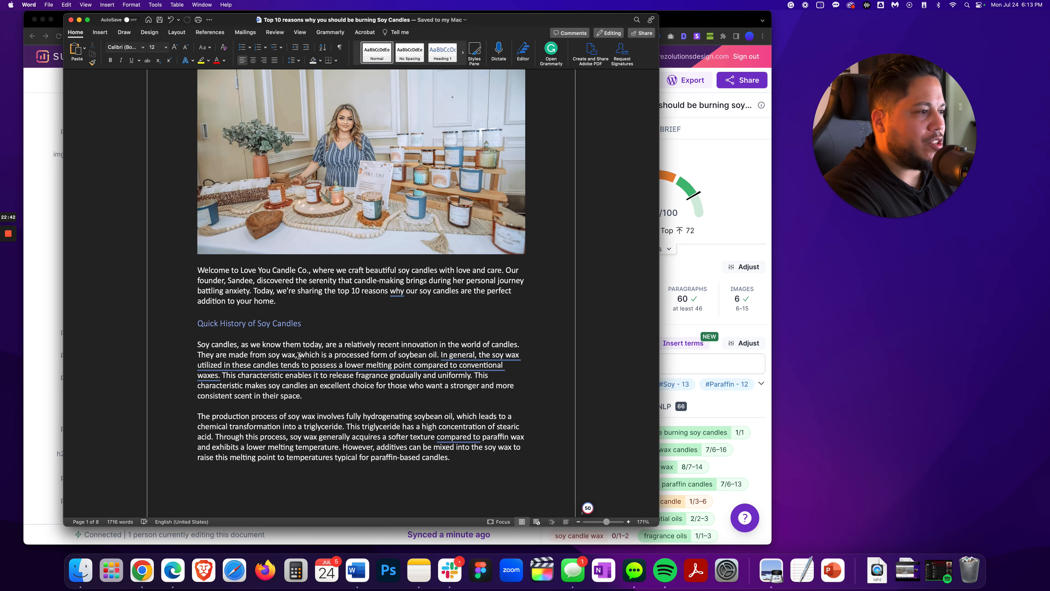
scroll(299, 356, "up", 5)
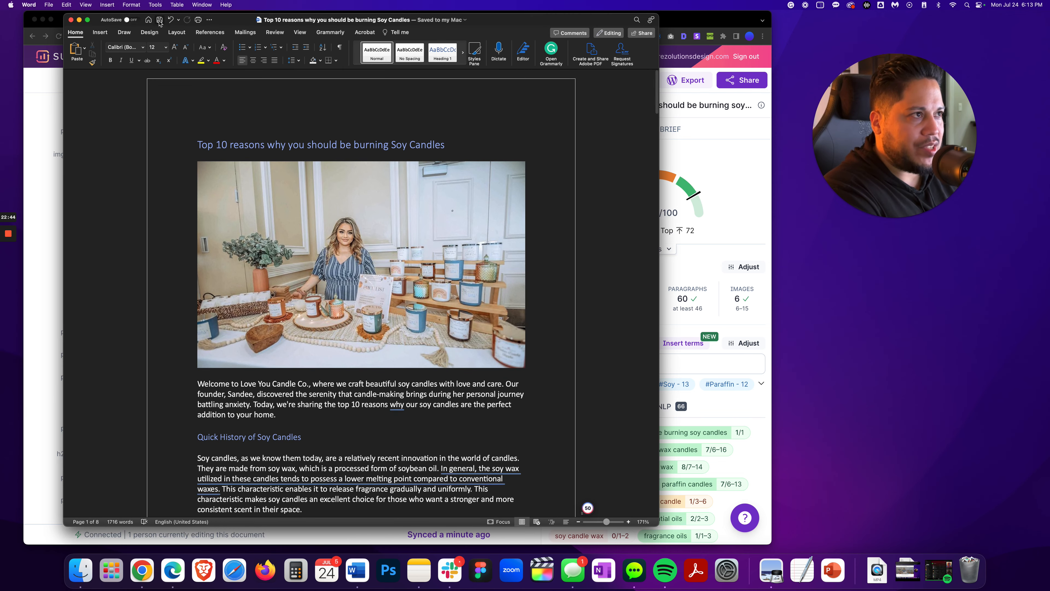
left_click(679, 24)
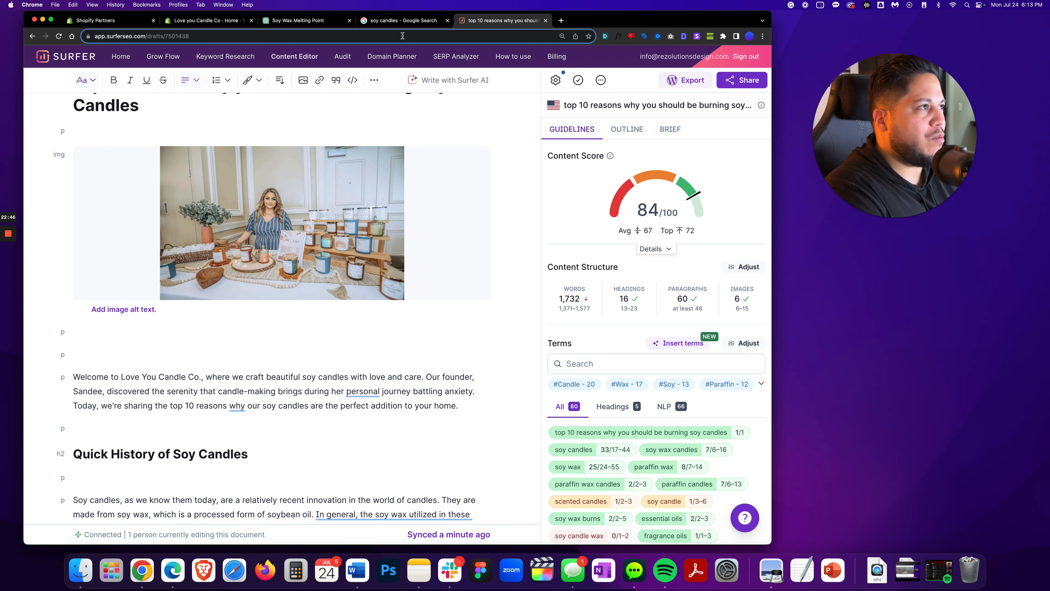
left_click(236, 23)
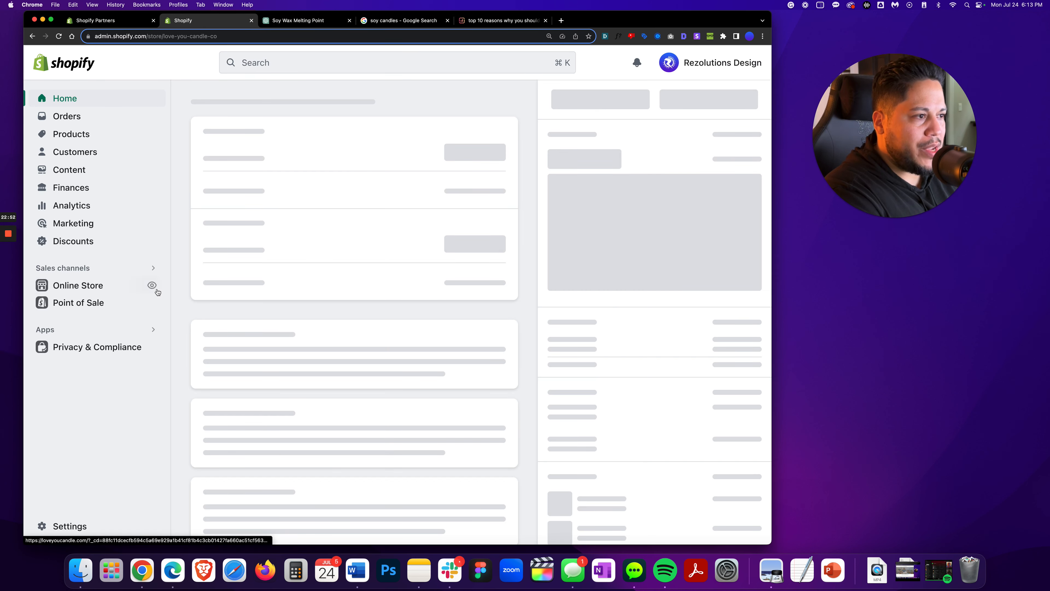
left_click(152, 319)
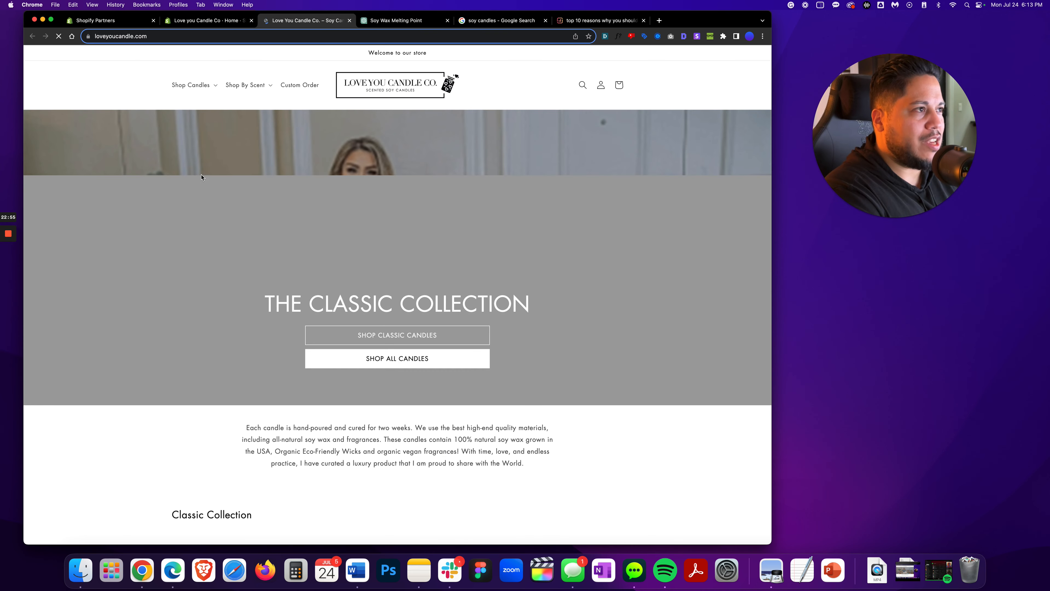
left_click(149, 37)
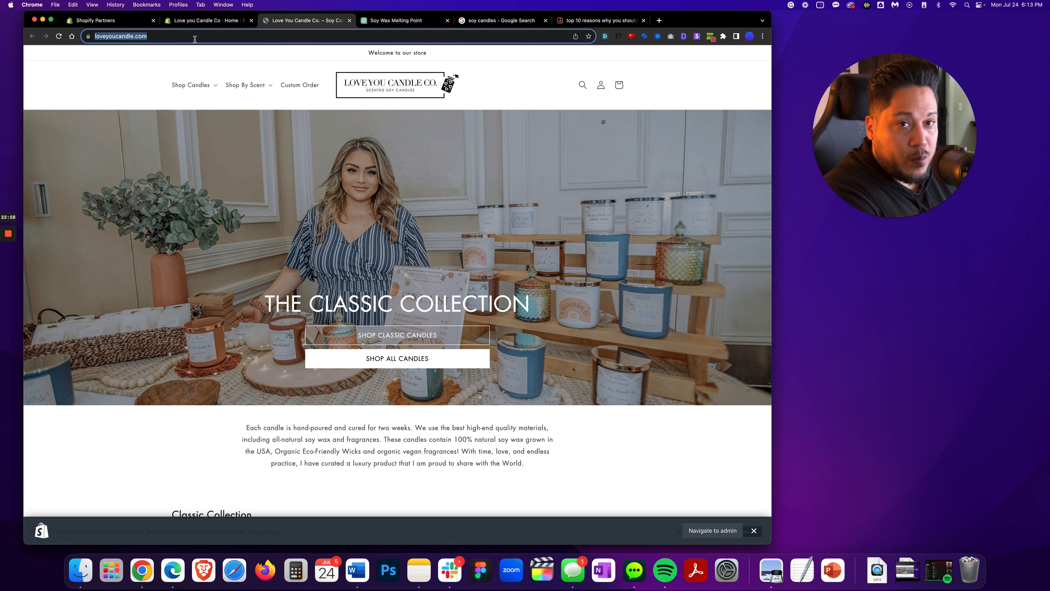
Search the Word draft for 'soy candles' and step through the matches
left_click(357, 570)
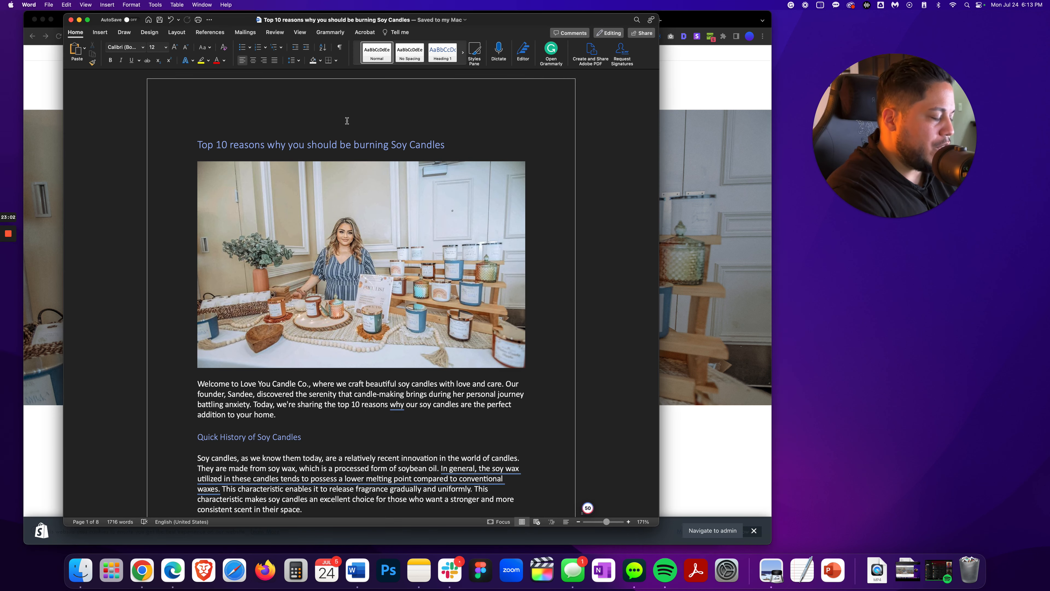
key("super+f")
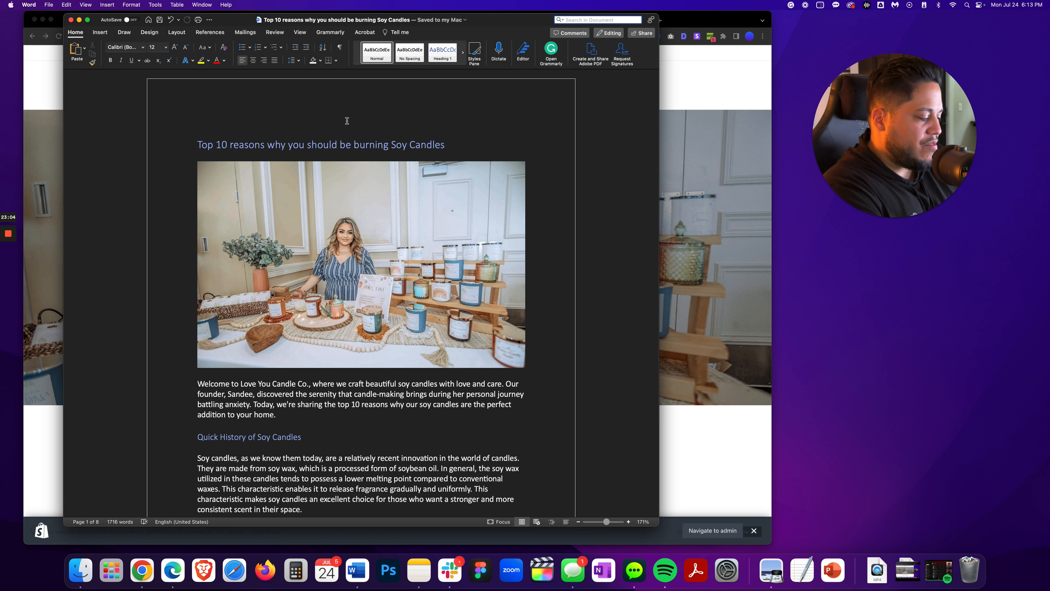
type("soy candles")
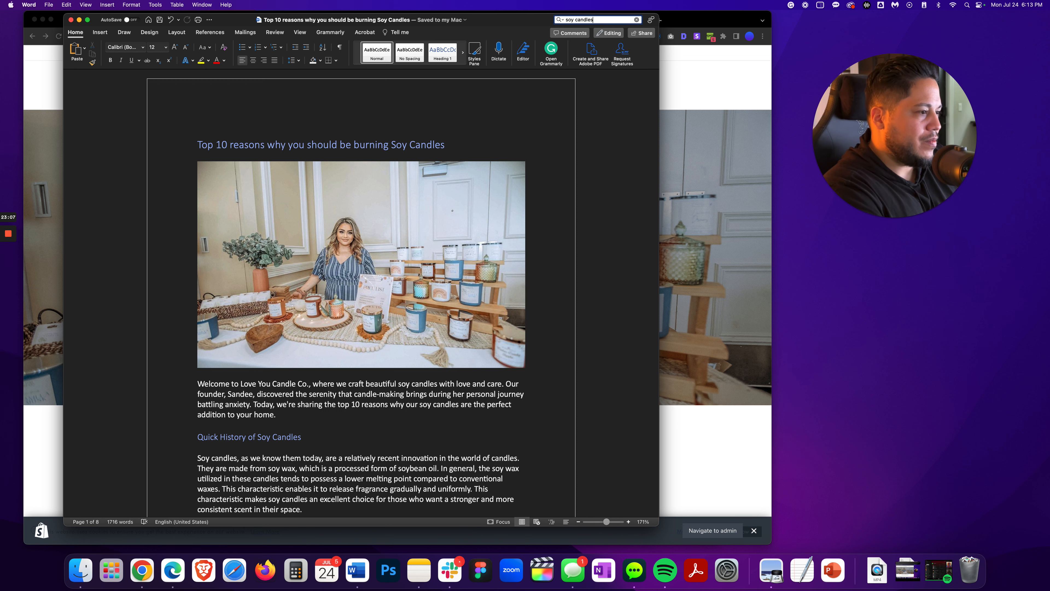
key("Return")
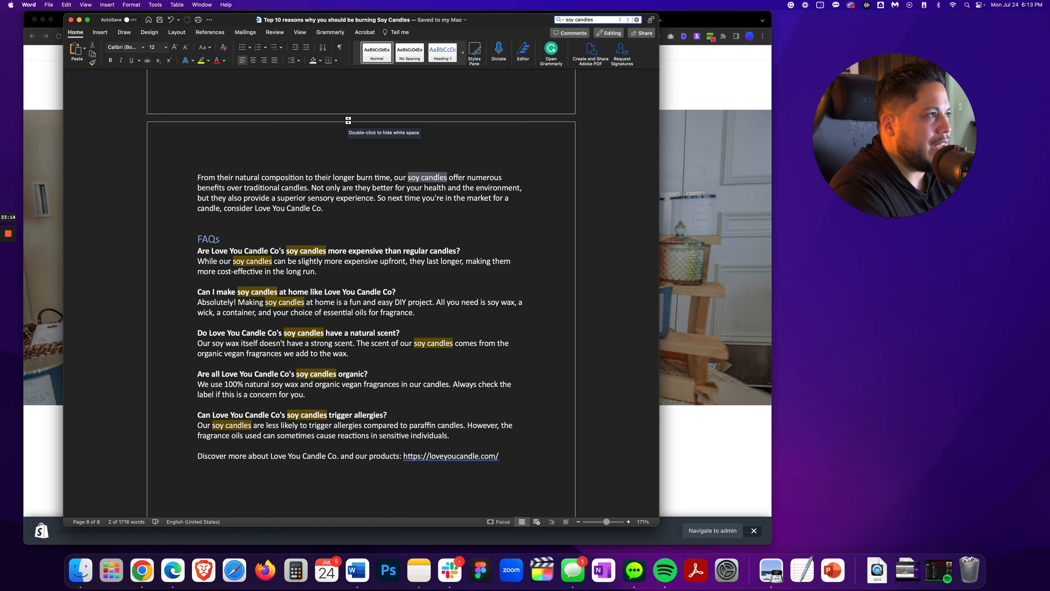
scroll(331, 157, "up", 1)
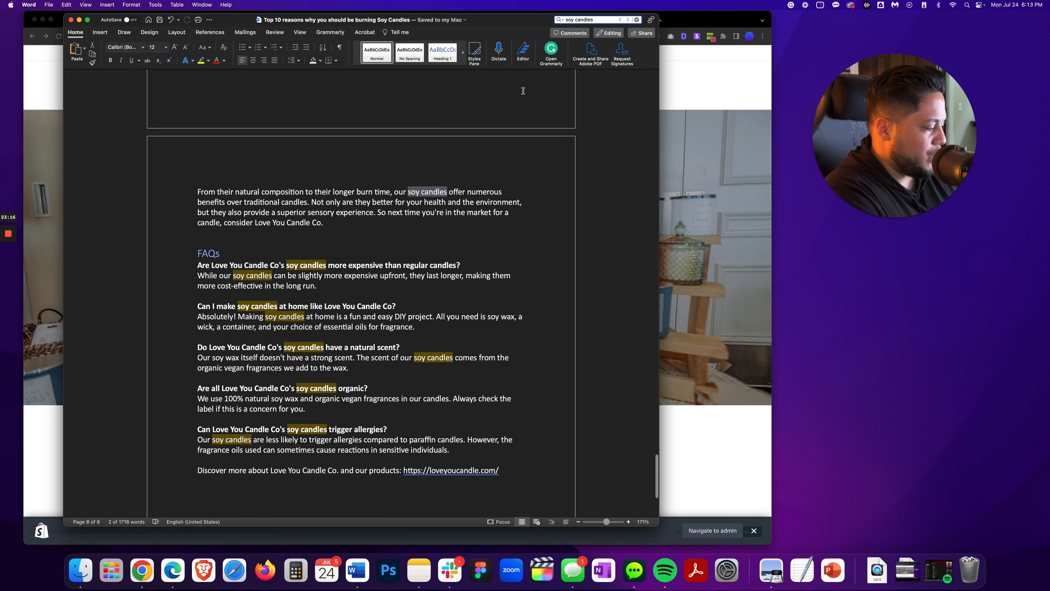
key("BackSpace")
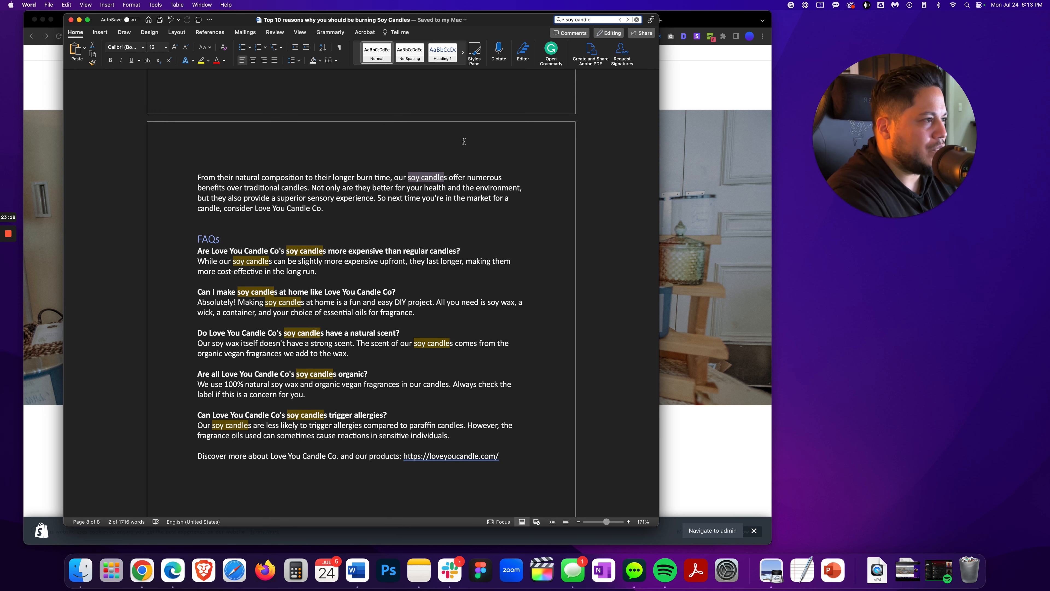
left_click(620, 20)
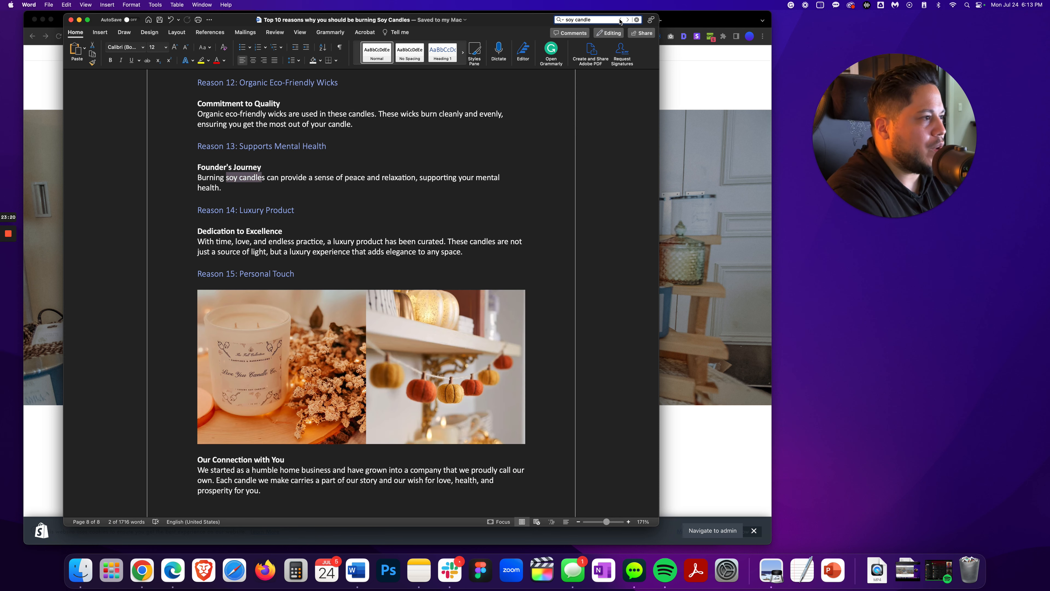
left_click(620, 20)
left_click(620, 20)
left_click(620, 20)
left_click(620, 20)
left_click(620, 20)
left_click(620, 20)
left_click(620, 20)
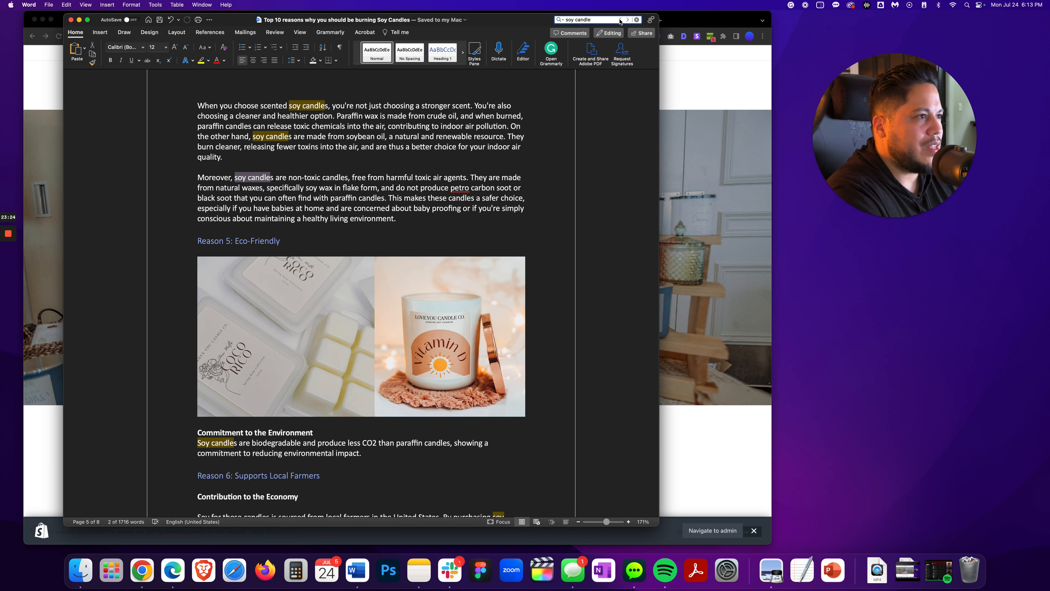
type("s")
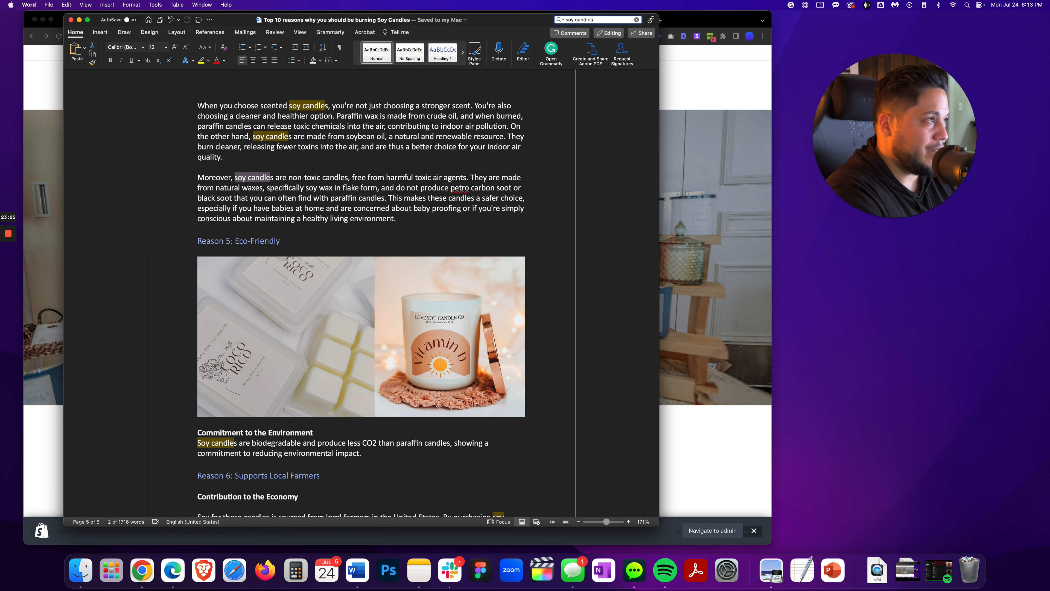
key("Return")
left_click(619, 20)
left_click(620, 20)
left_click(620, 19)
left_click(620, 20)
left_click(620, 20)
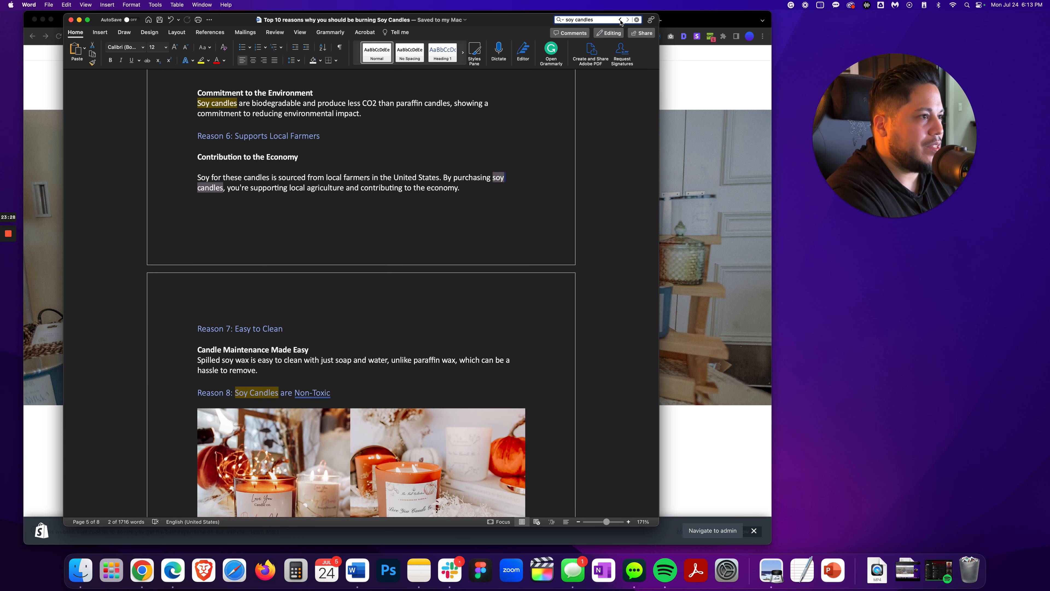
left_click(619, 20)
left_click(620, 20)
left_click(620, 20)
left_click(620, 20)
left_click(620, 20)
left_click(620, 20)
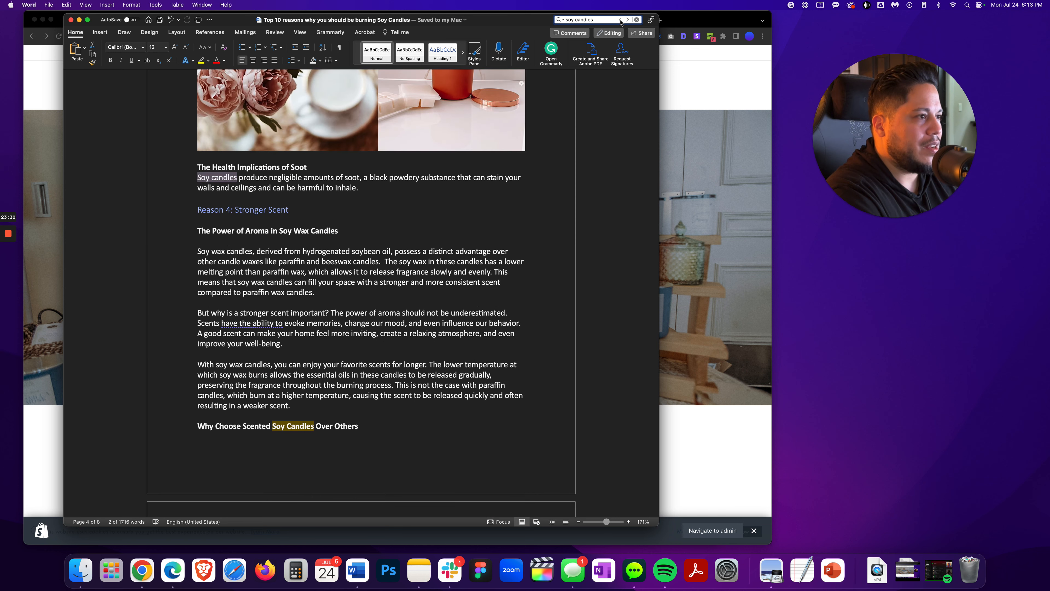
left_click(619, 20)
left_click(620, 19)
left_click(619, 20)
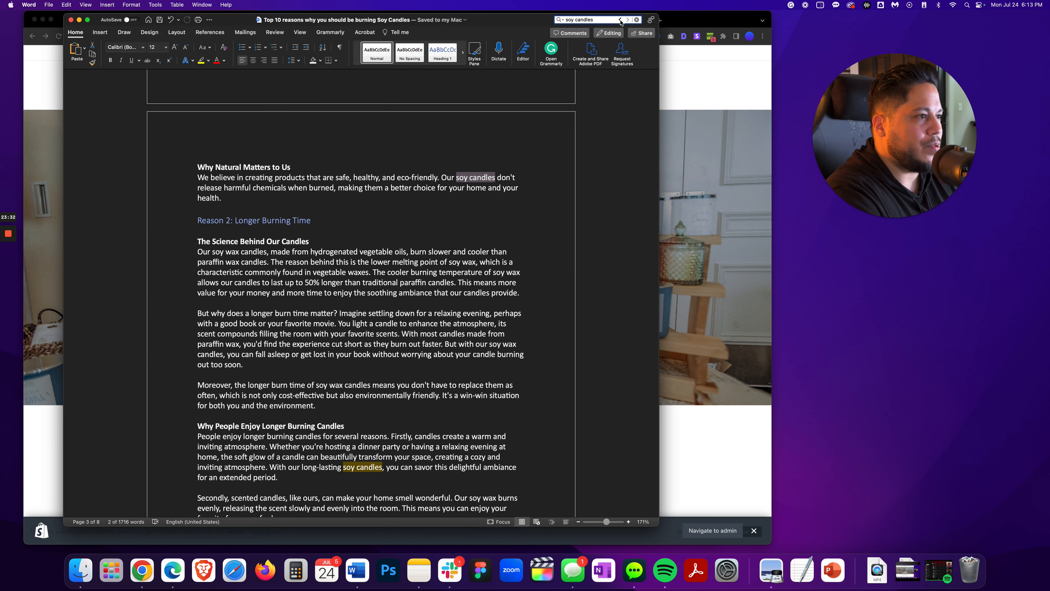
left_click(620, 20)
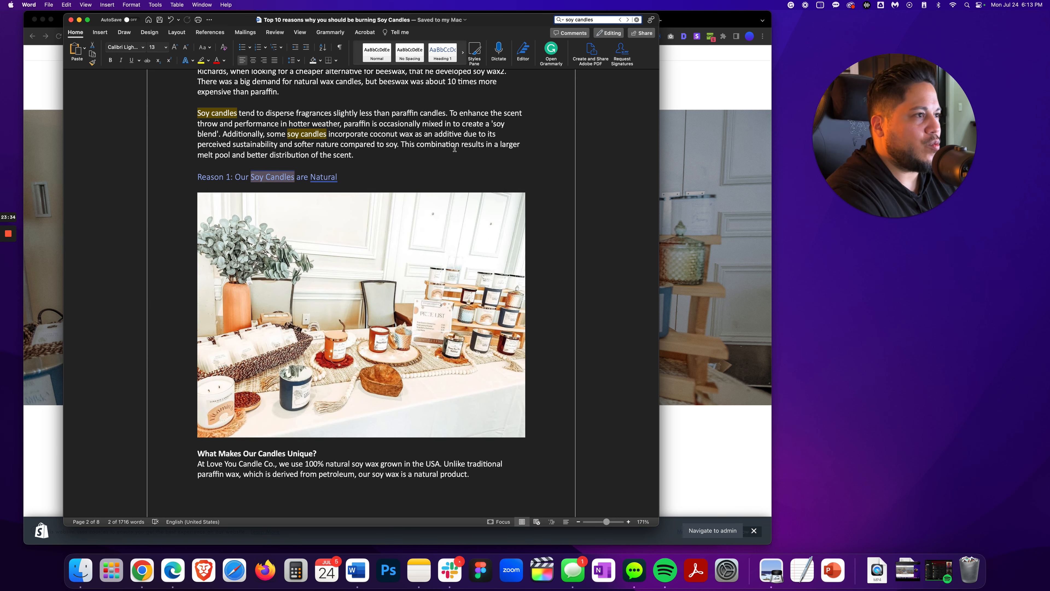
scroll(230, 121, "up", 5)
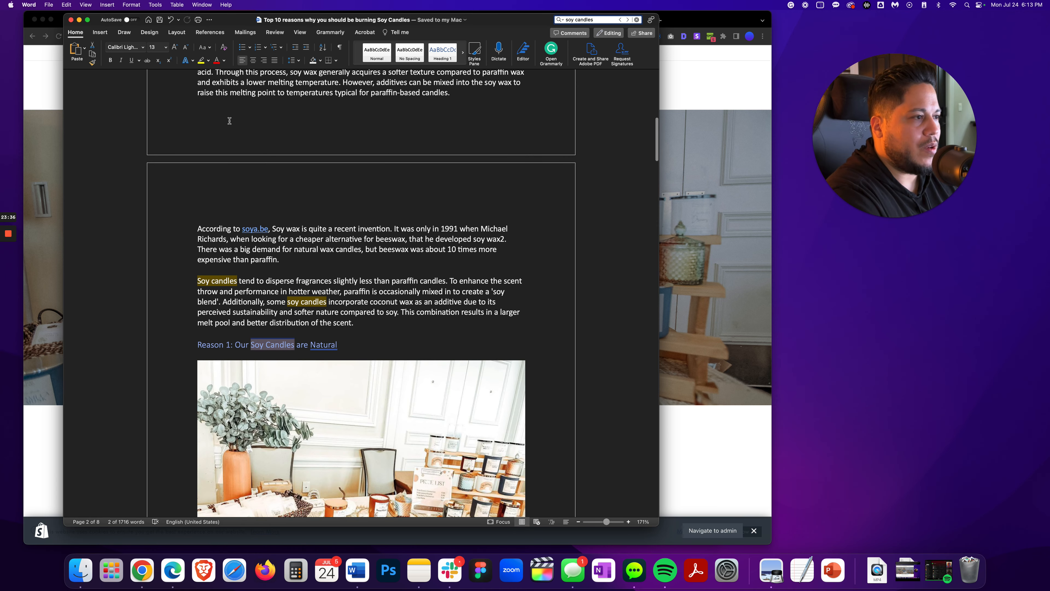
left_click_drag(239, 283, 197, 282)
right_click(206, 284)
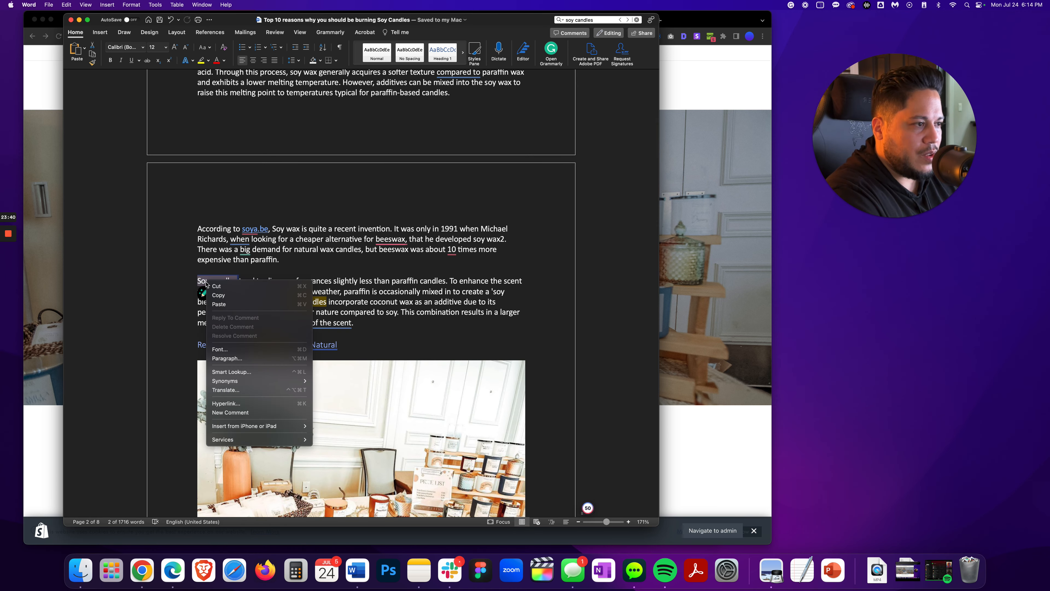
left_click(226, 403)
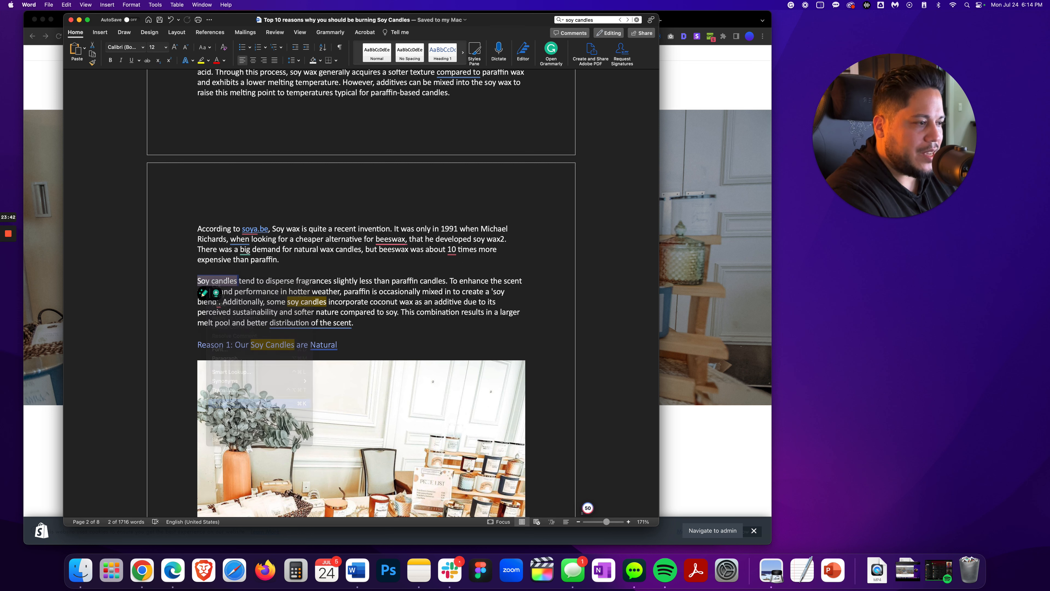
type("https://loveyoucandle.com/")
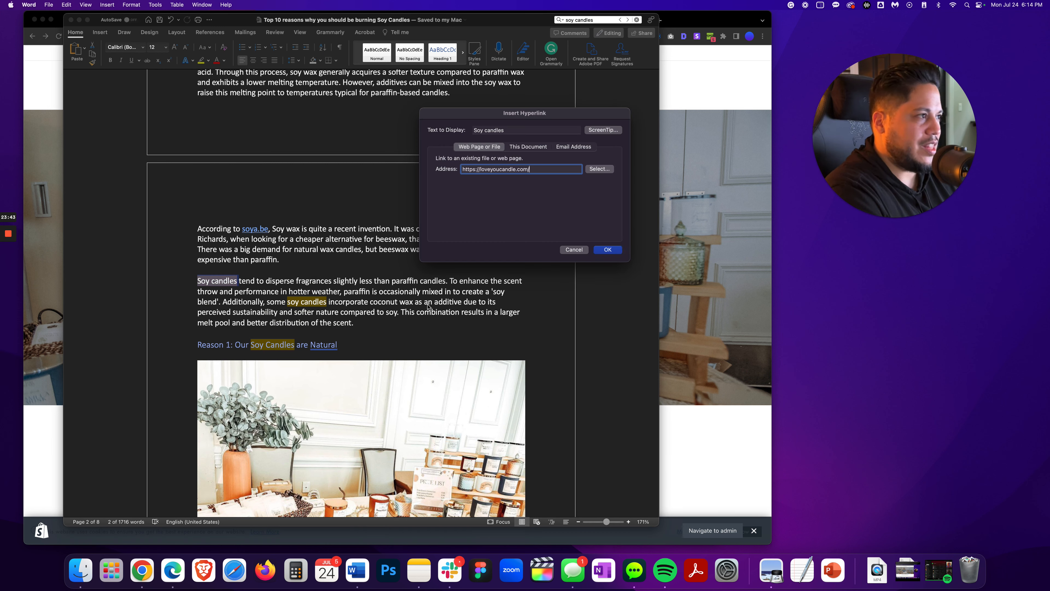
left_click(607, 249)
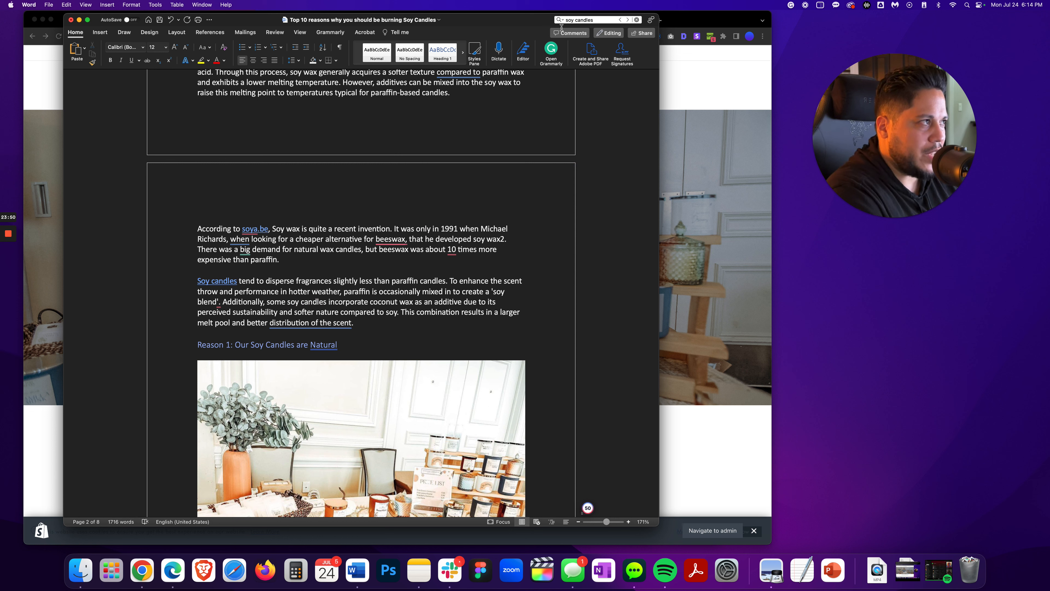
left_click(627, 19)
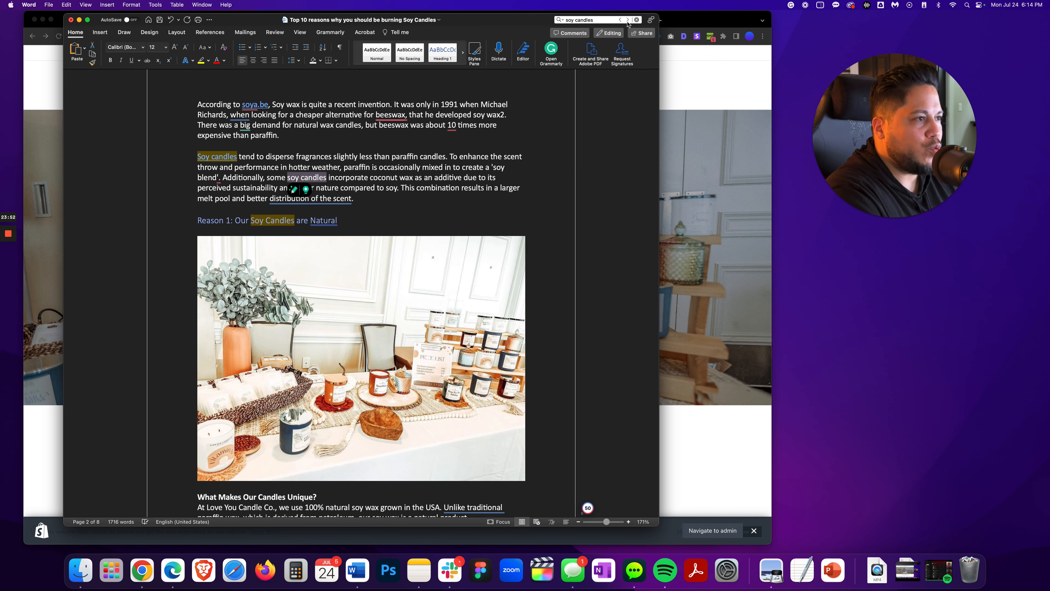
left_click(627, 20)
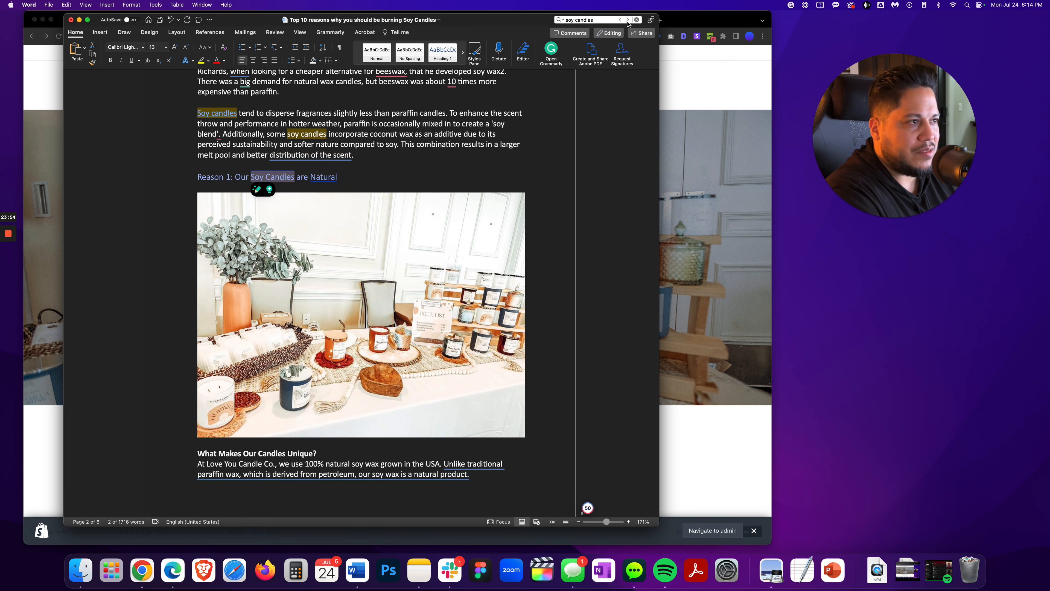
left_click(627, 20)
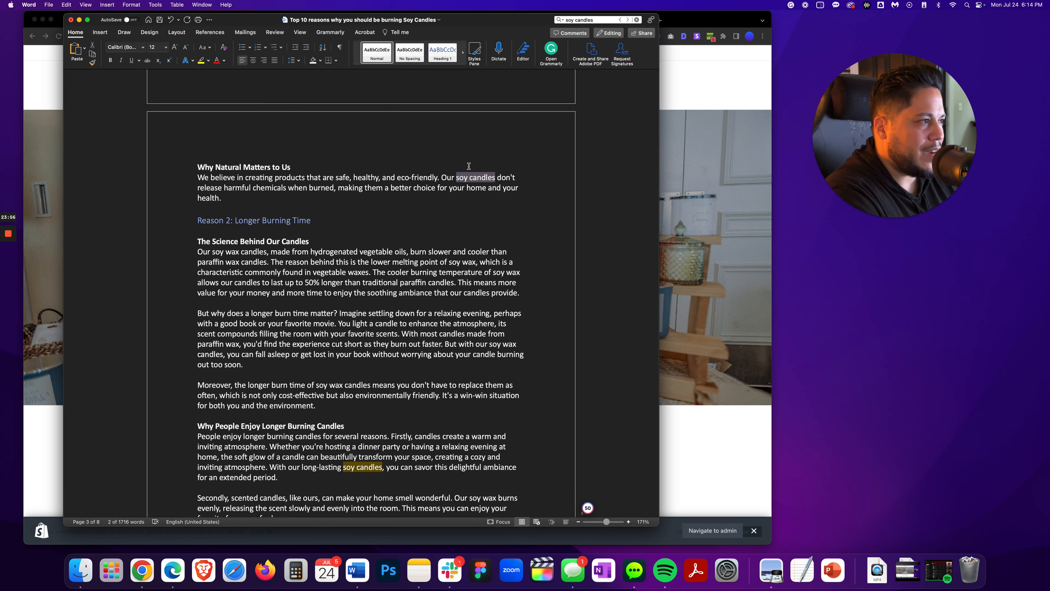
left_click(478, 179)
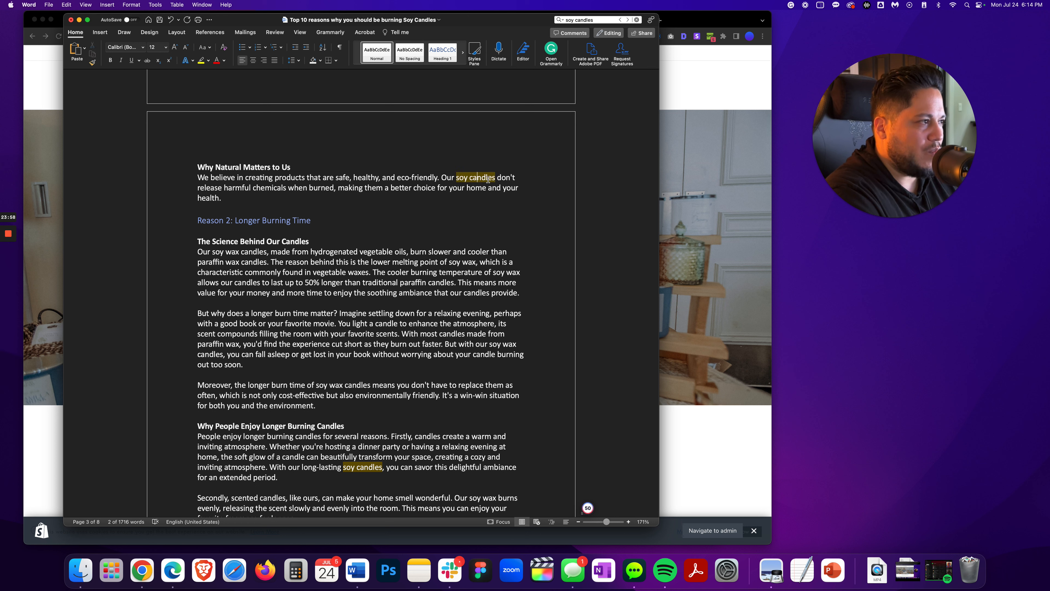
left_click_drag(495, 179, 439, 178)
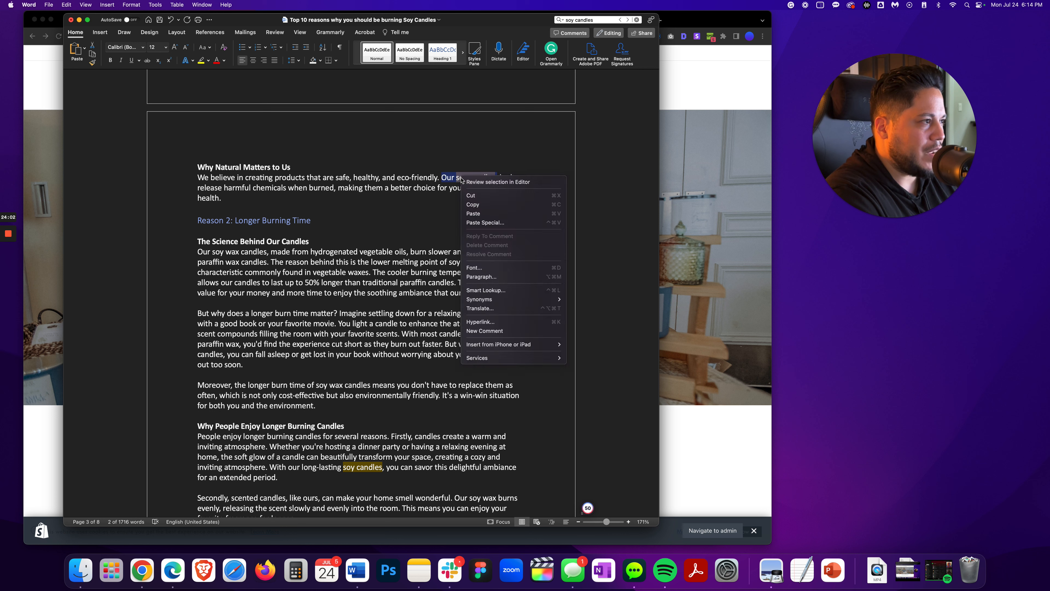
right_click(462, 179)
left_click(480, 321)
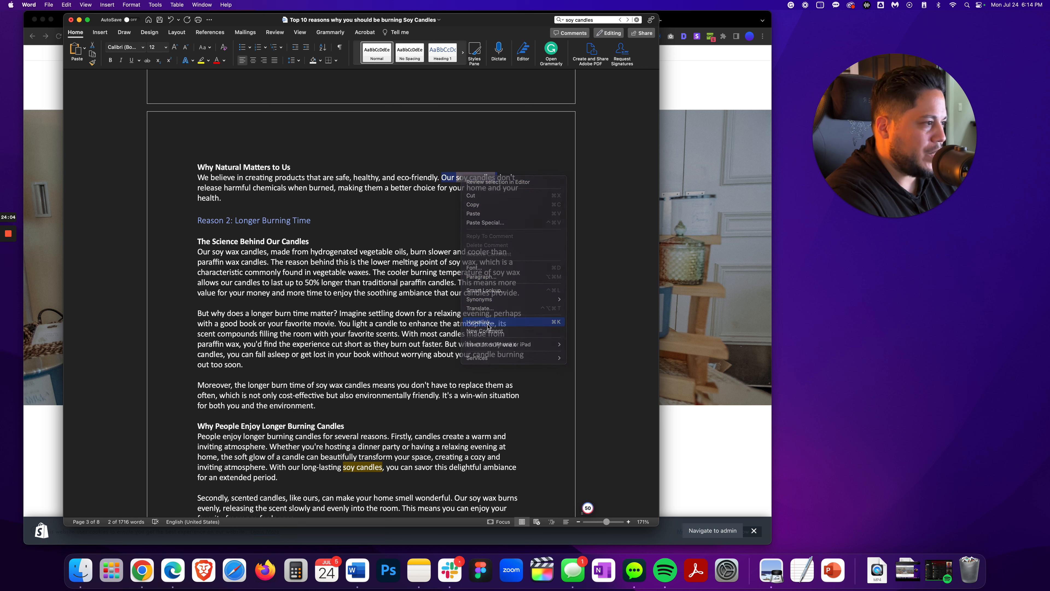
type("https://loveyoucandle.com/")
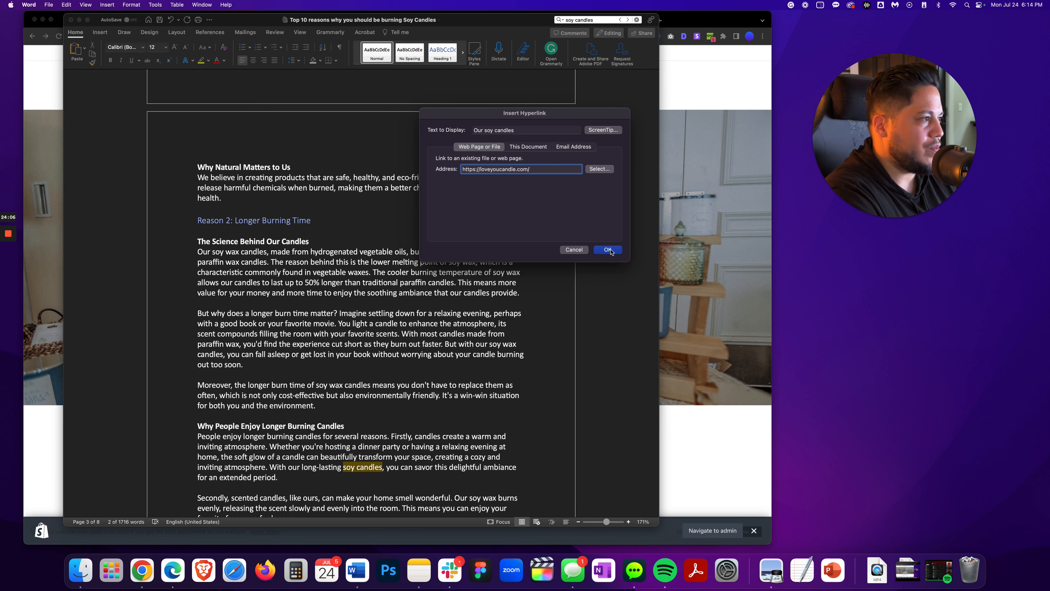
left_click(608, 250)
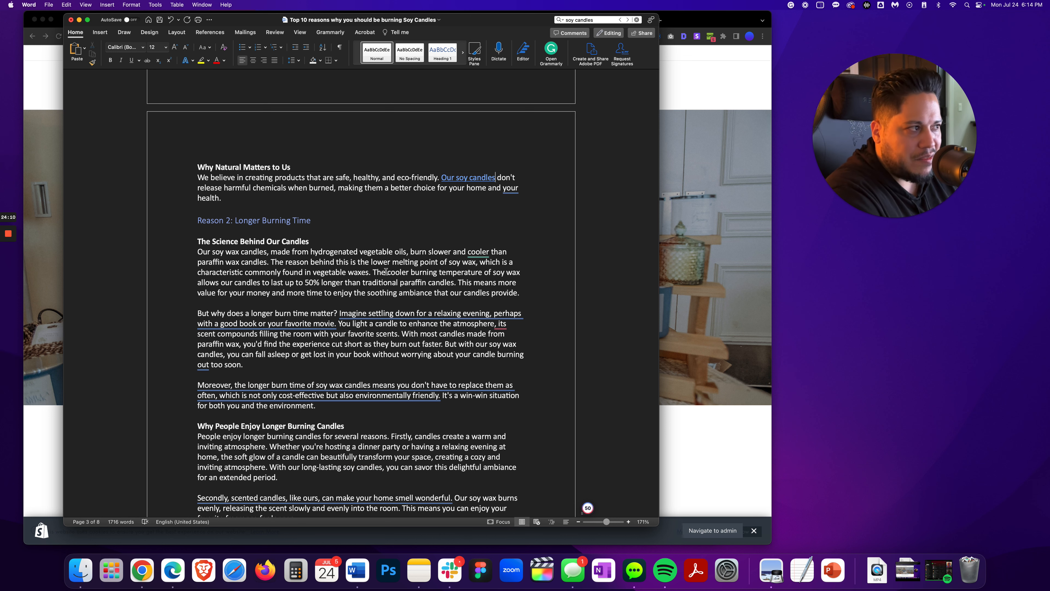
left_click(628, 20)
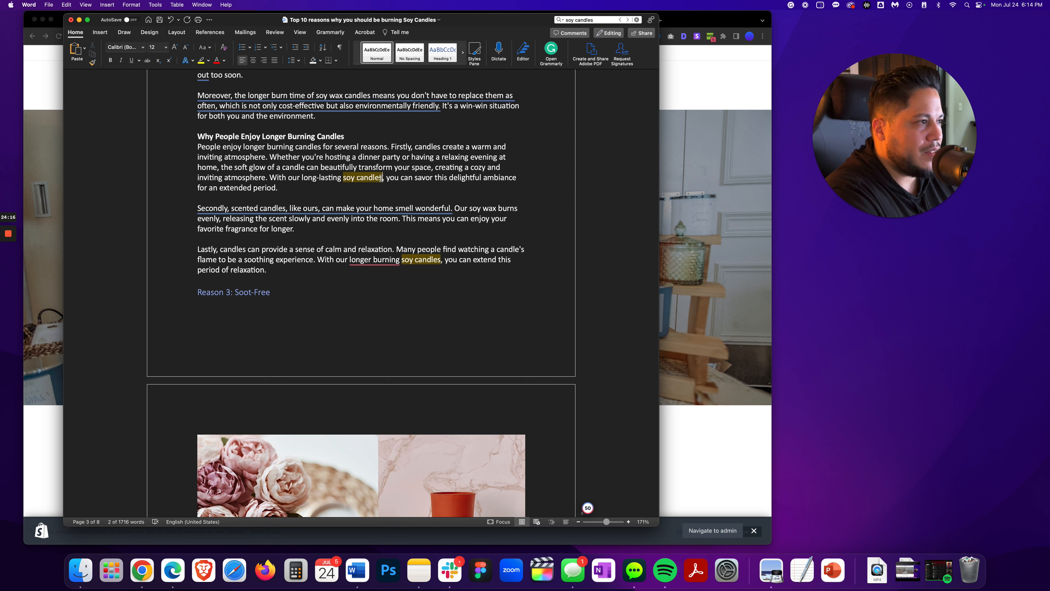
right_click(347, 180)
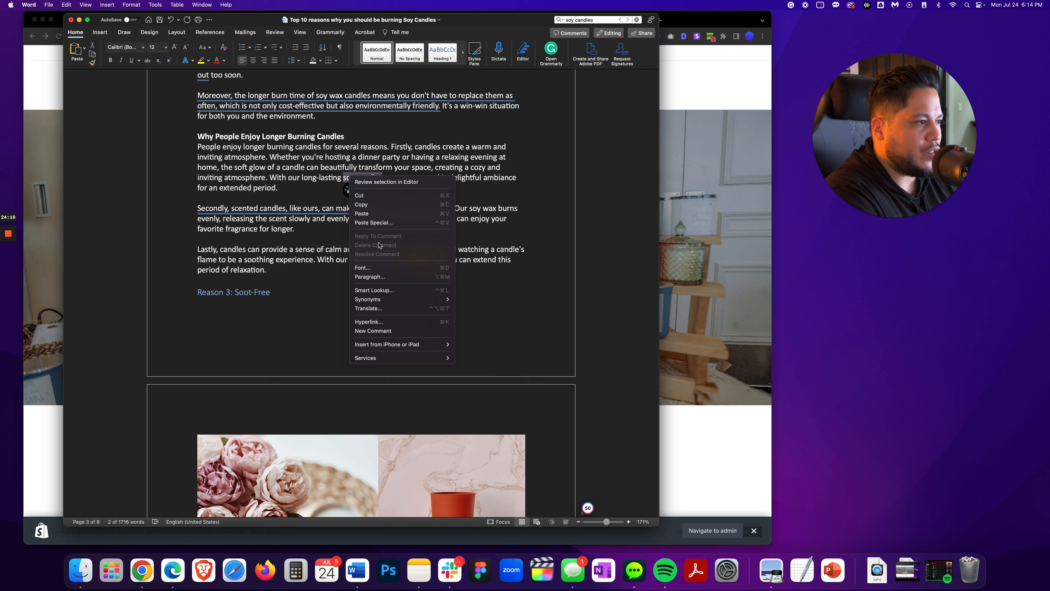
left_click(364, 322)
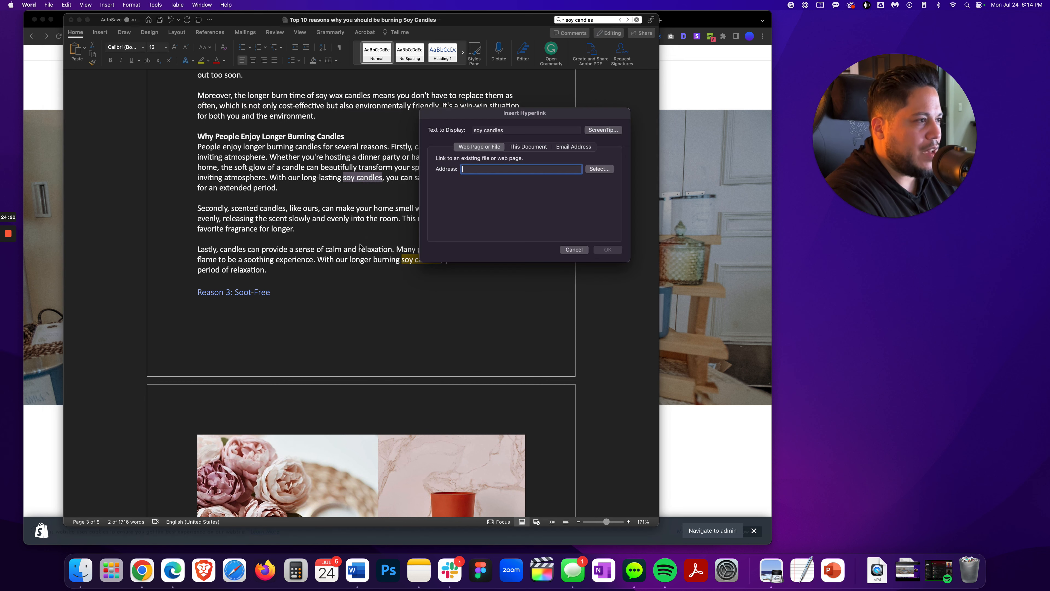
type("https://loveyoucandle.com/")
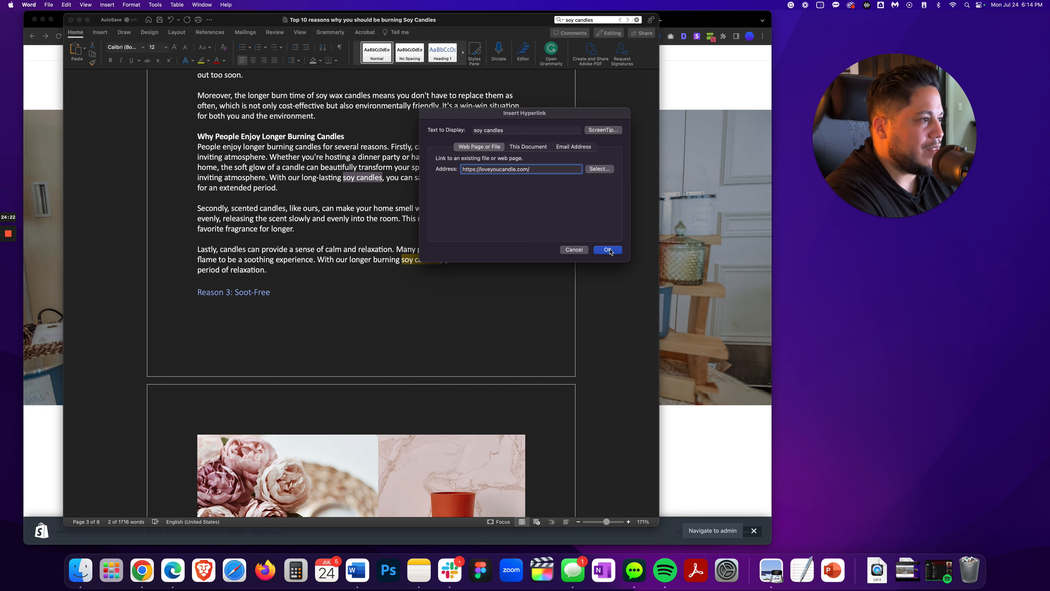
left_click(608, 249)
scroll(263, 189, "down", 3)
scroll(261, 192, "down", 7)
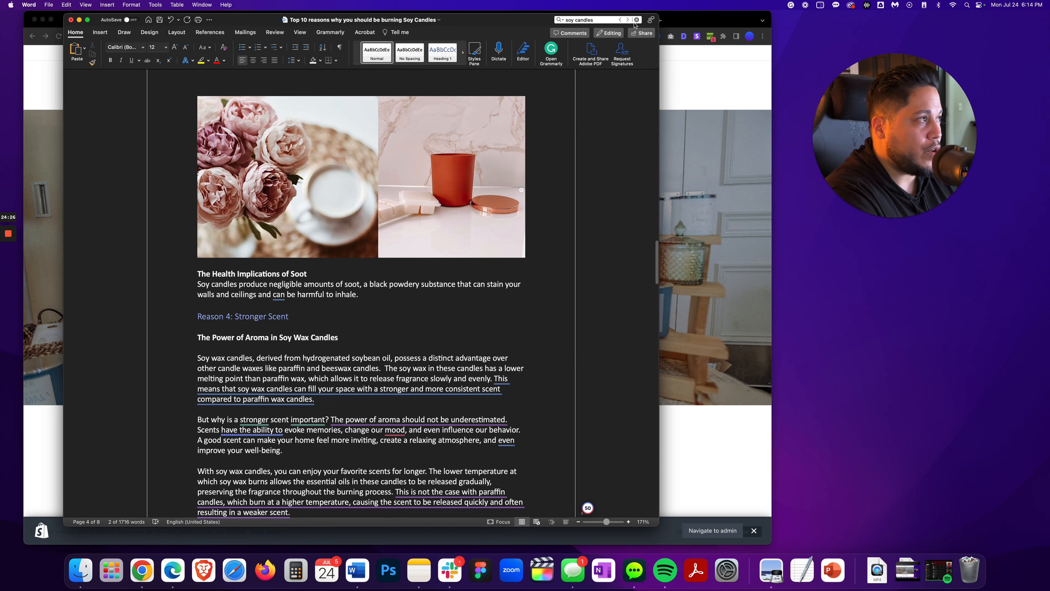
left_click(627, 20)
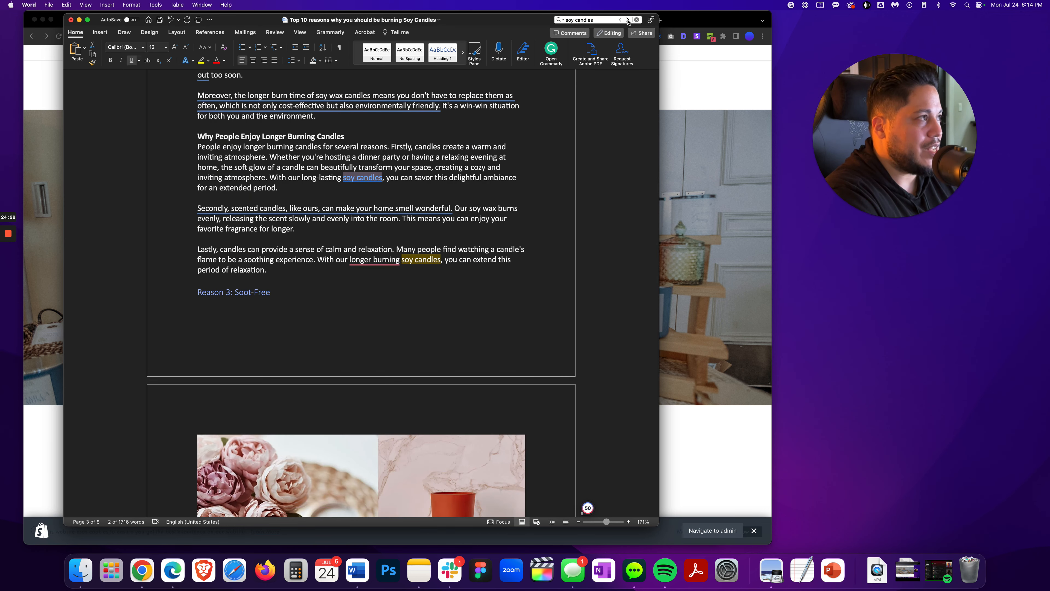
left_click(628, 20)
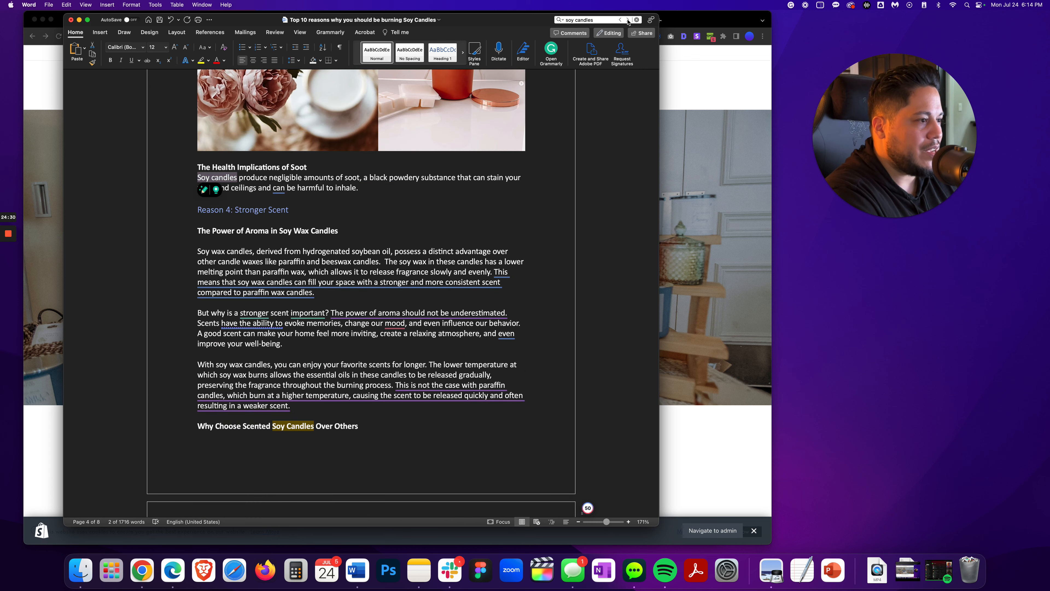
left_click(628, 20)
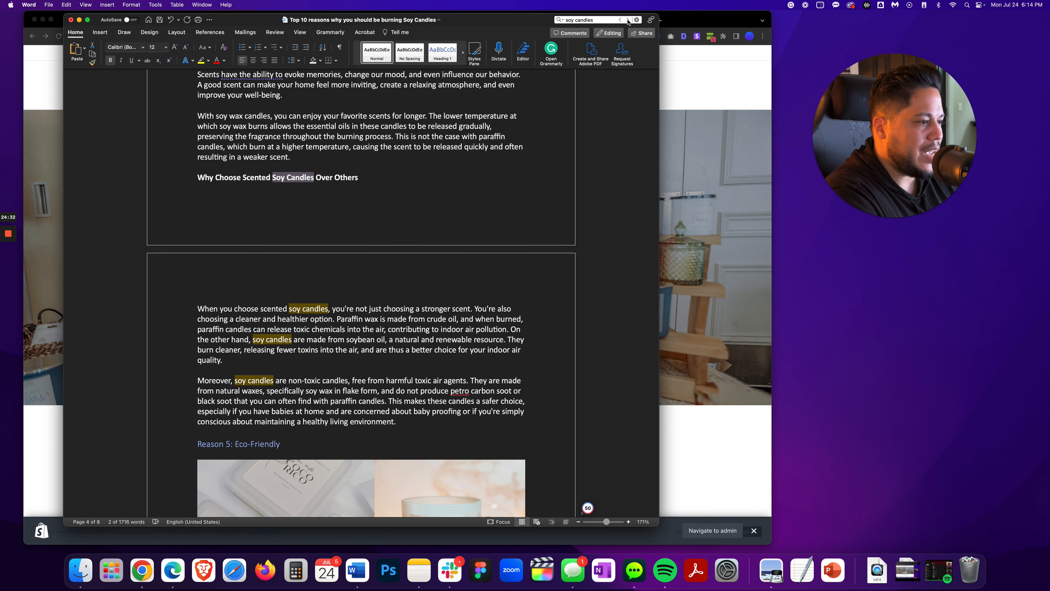
left_click(628, 20)
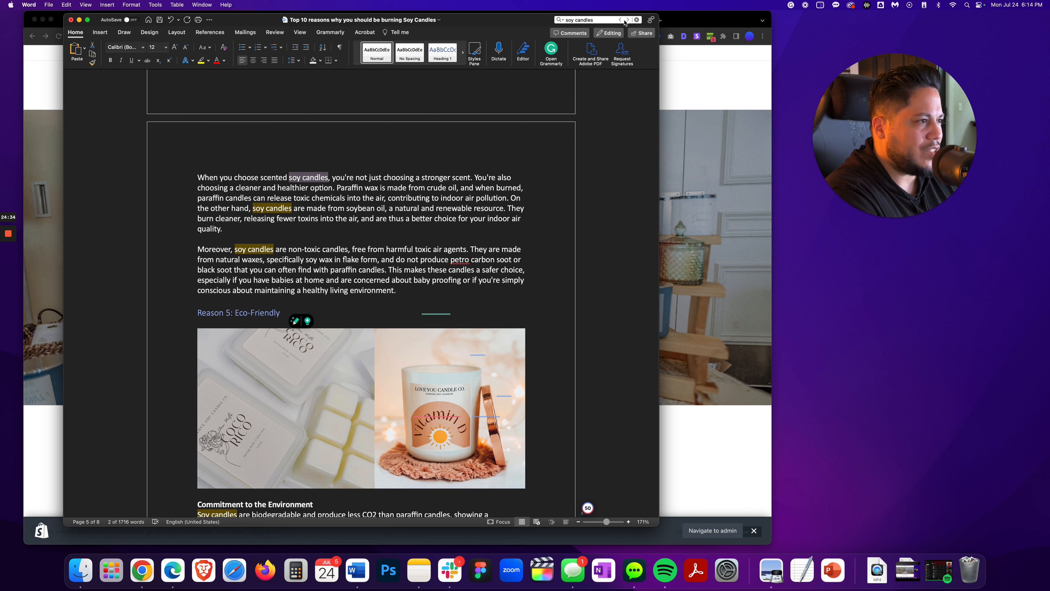
right_click(296, 179)
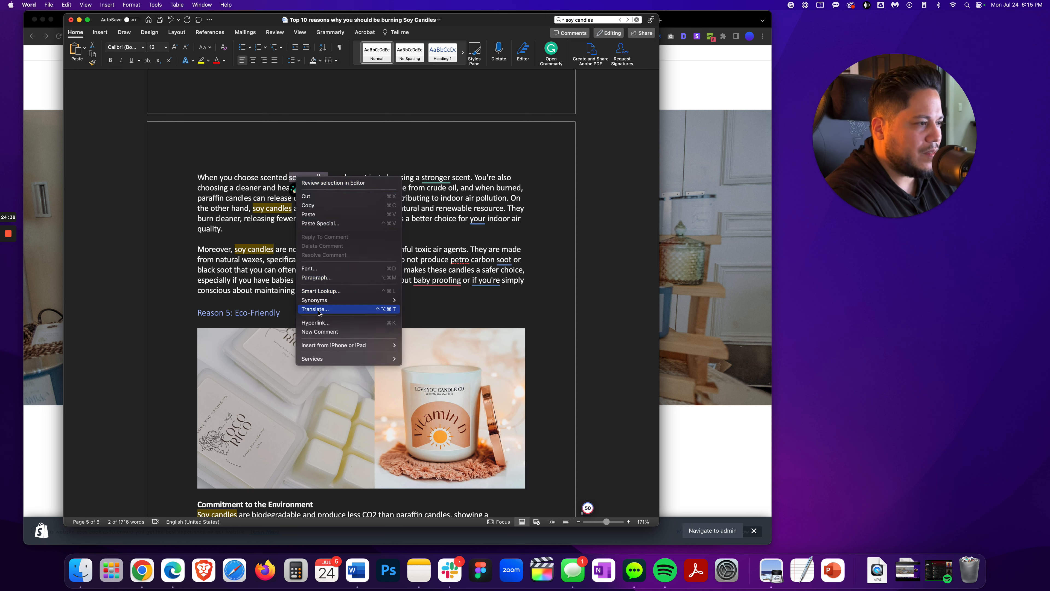
left_click(316, 323)
type("https://loveyoucandle.com/")
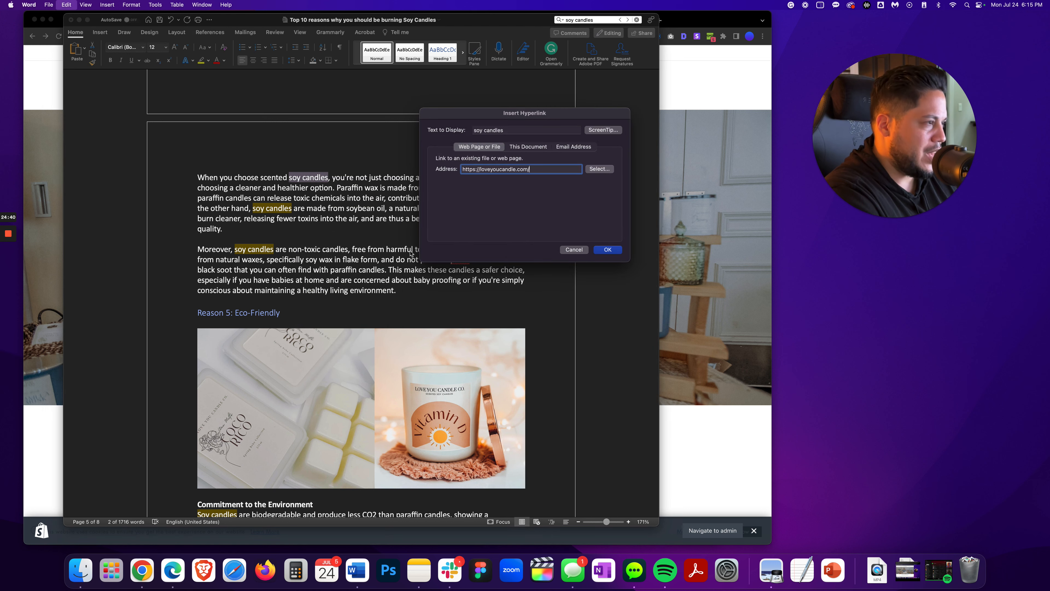
left_click(607, 250)
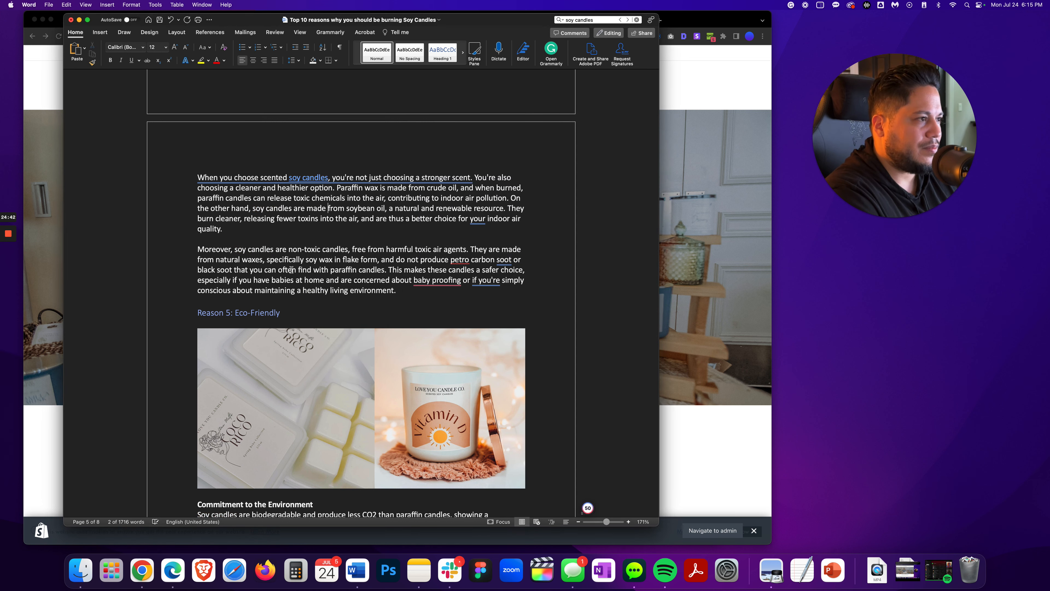
scroll(262, 295, "down", 5)
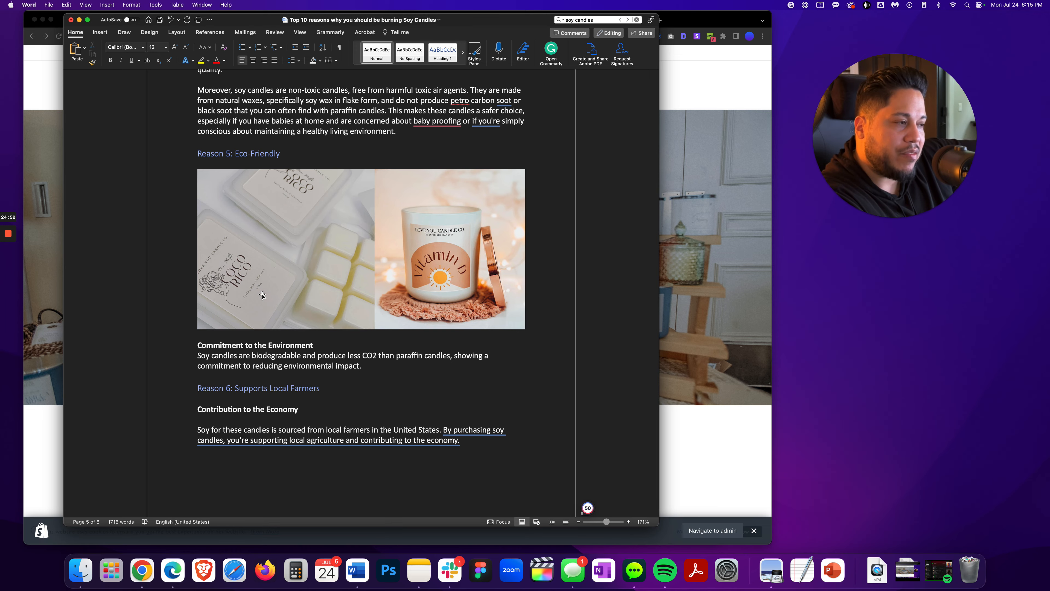
scroll(352, 286, "up", 10)
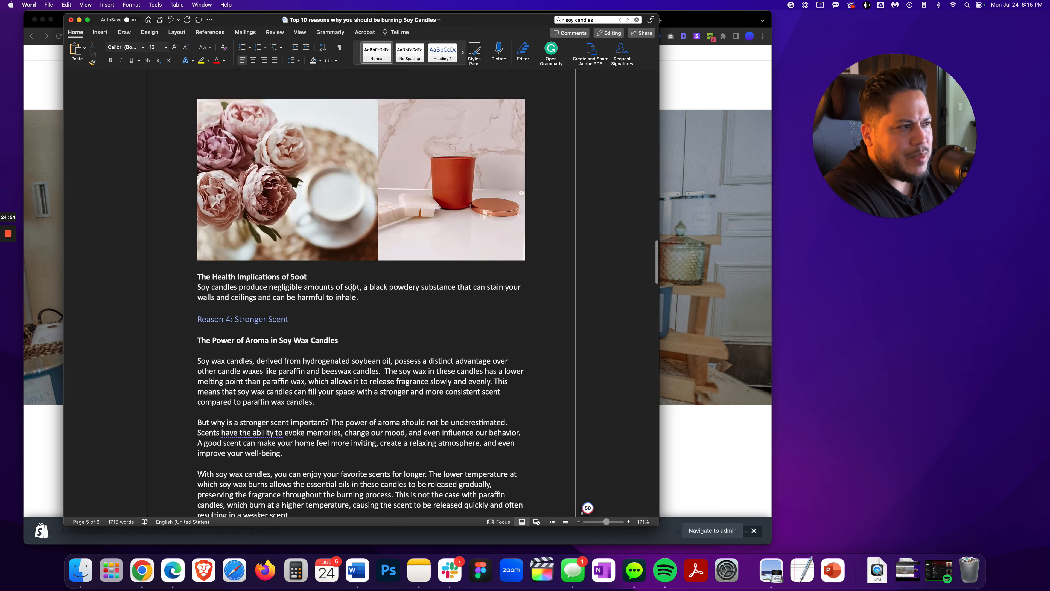
scroll(353, 287, "up", 20)
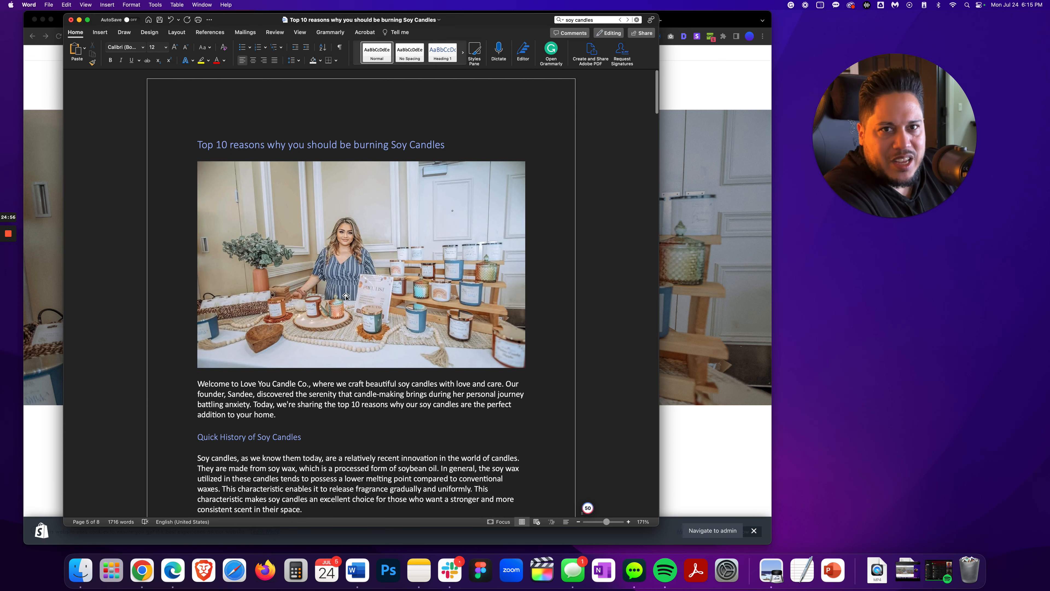